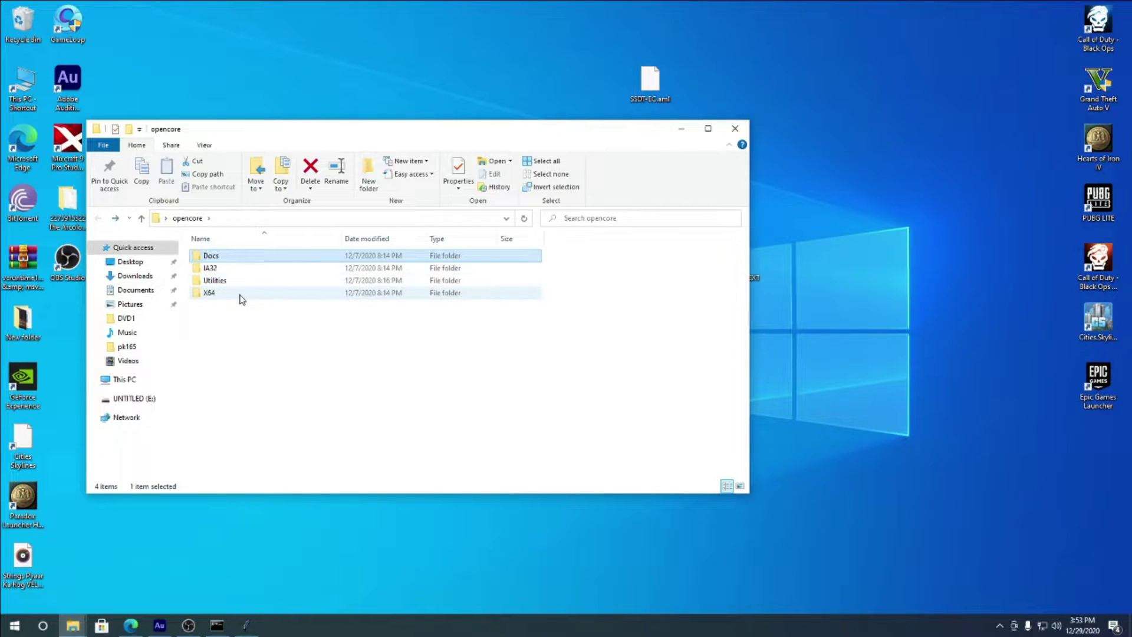
- Inspect the EFI folder inside the opencore X64 folder, return to the opencore folder and close its window
double_click(240, 299)
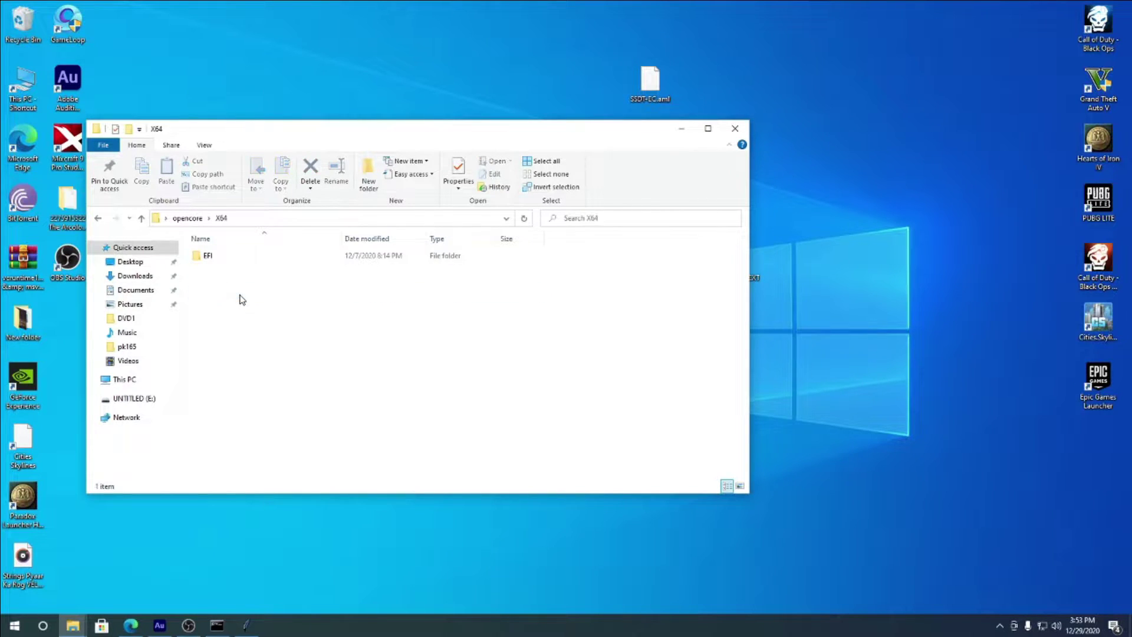
double_click(228, 259)
click(98, 217)
click(98, 217)
click(735, 128)
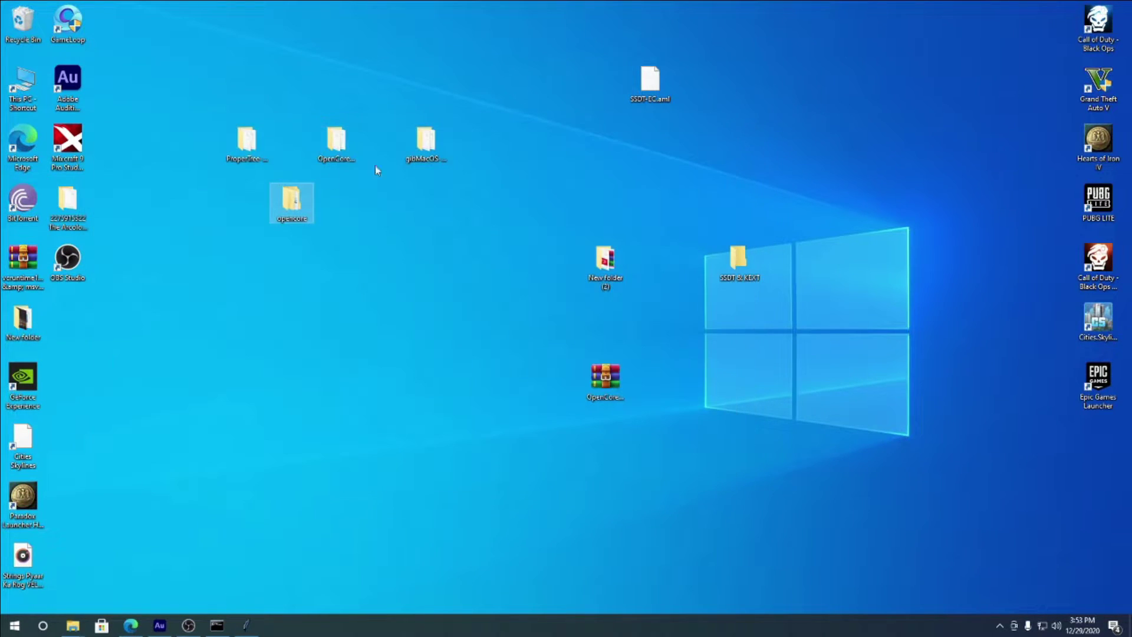
- Bring up Sample.plist in ProperTree and switch the browser to the Ivy Bridge ACPI page of the OpenCore Install Guide
double_click(247, 142)
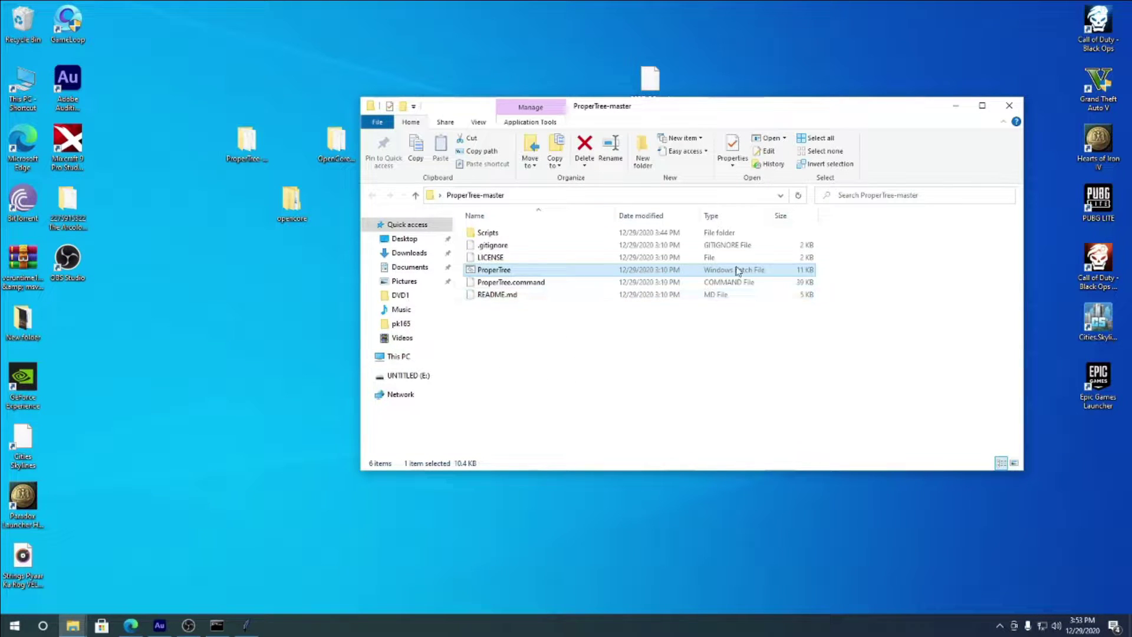
click(957, 112)
click(246, 625)
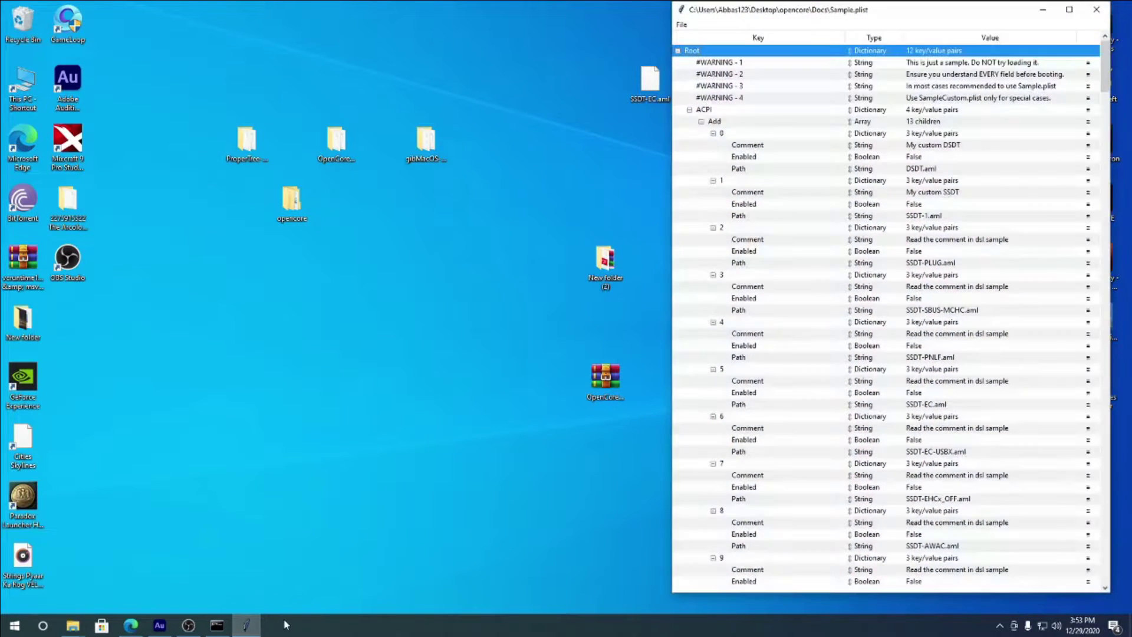
click(721, 65)
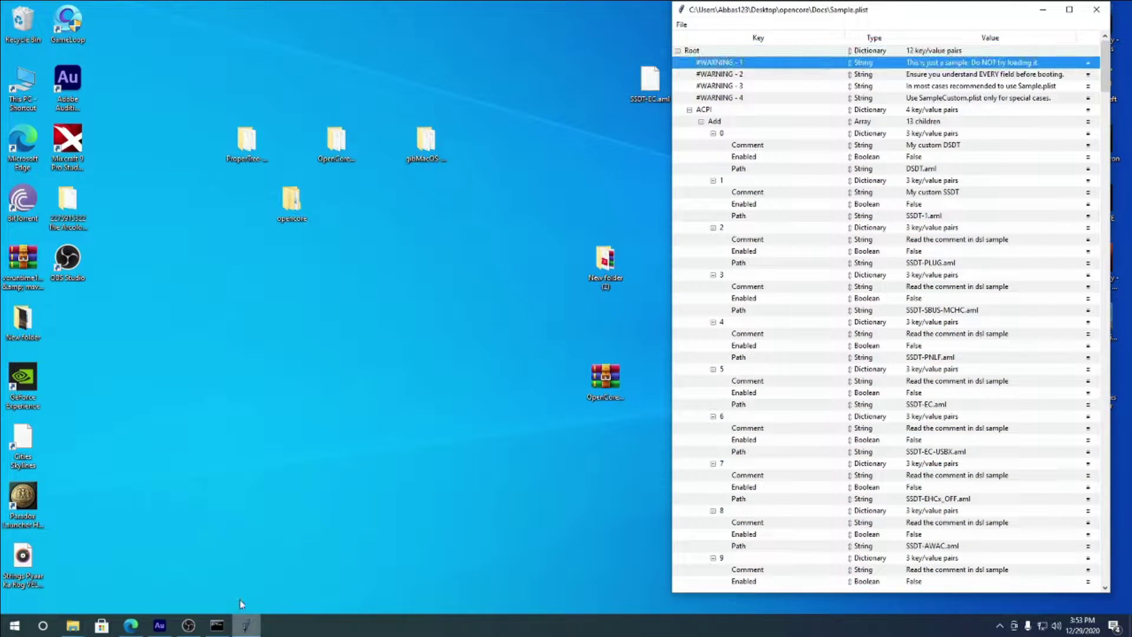
click(130, 625)
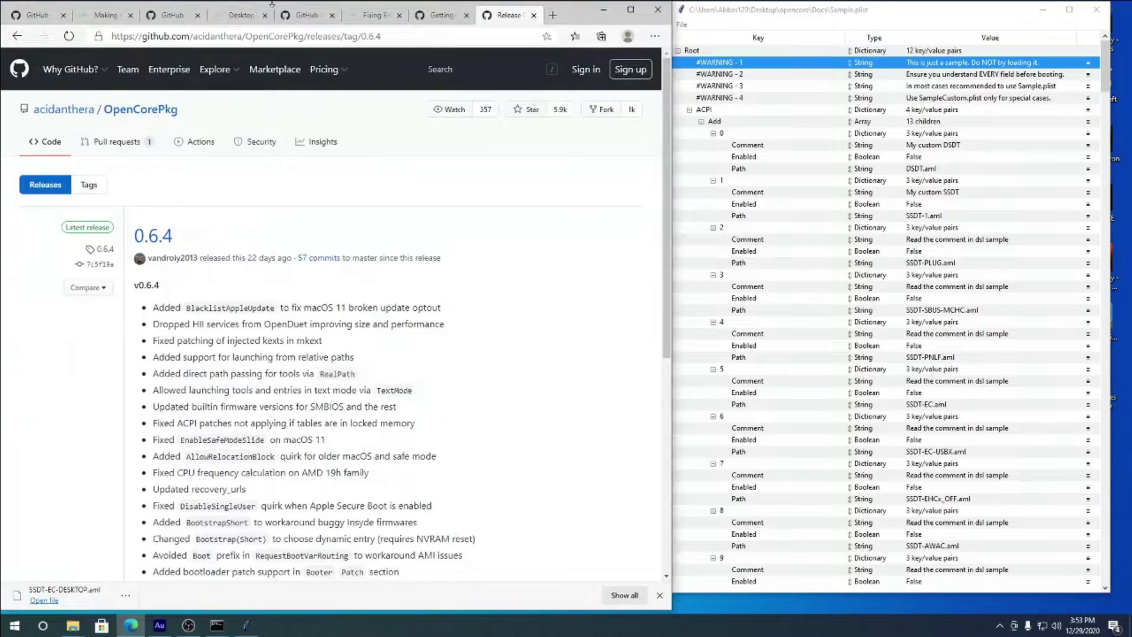
click(239, 16)
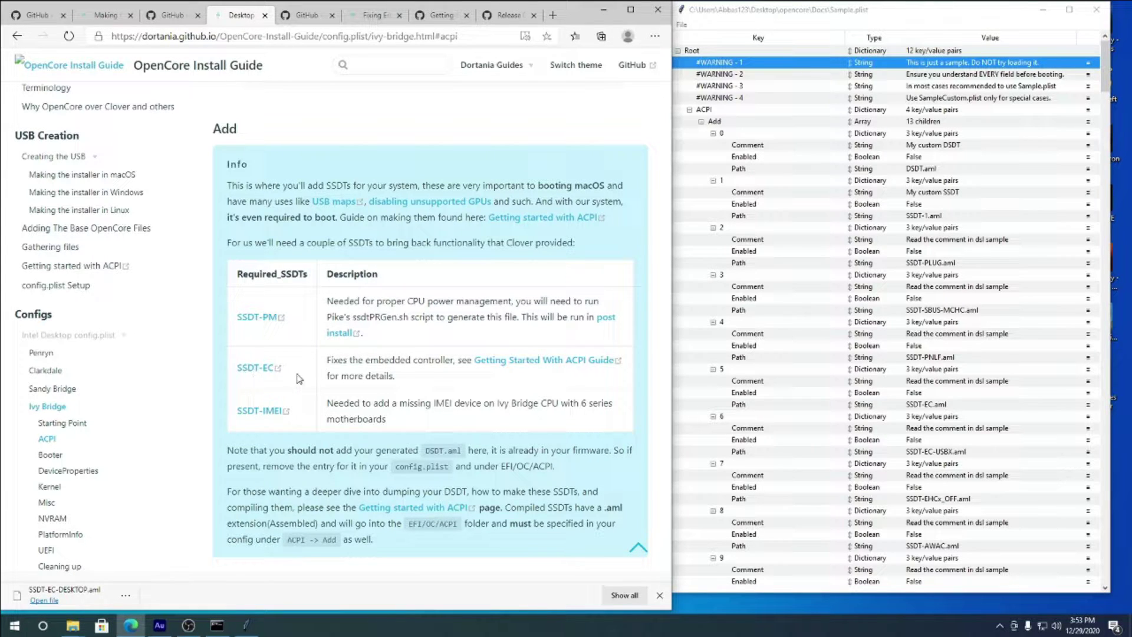
- Clear the desktop view and move SSDT-EC.aml into the SSDT & KEXT folder on the desktop
click(1042, 10)
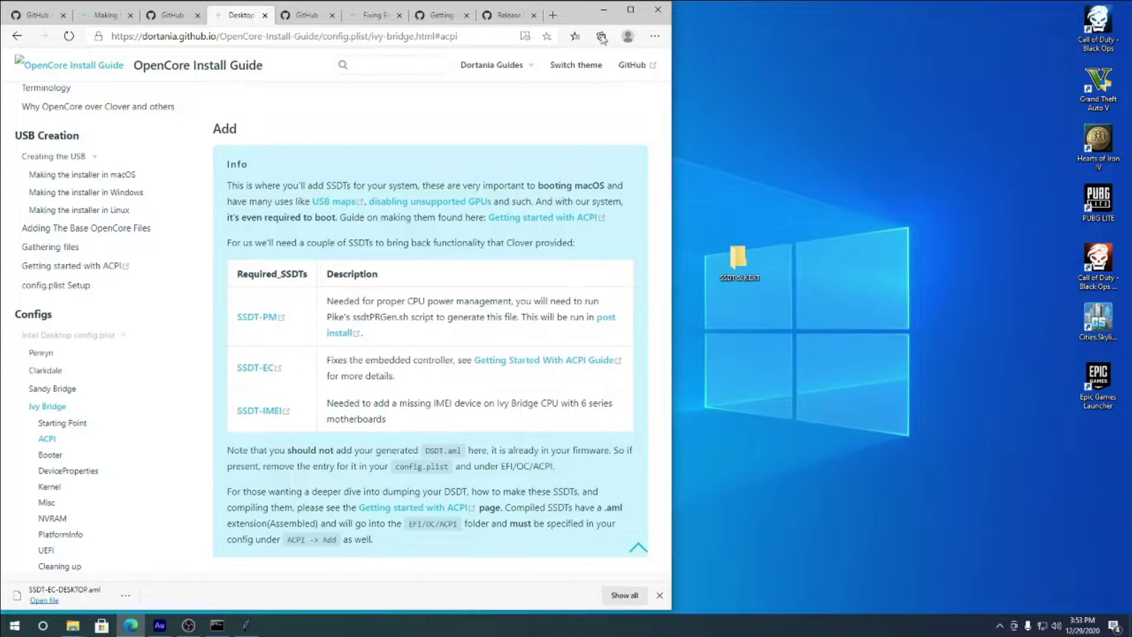
drag(584, 13, 532, 16)
drag(652, 90, 740, 258)
- Copy the Kexts folder from the UNTITLED (E:) drive to the desktop and move the copy into the SSDT & KEXT folder
mouse_move(72, 625)
click(65, 575)
click(399, 360)
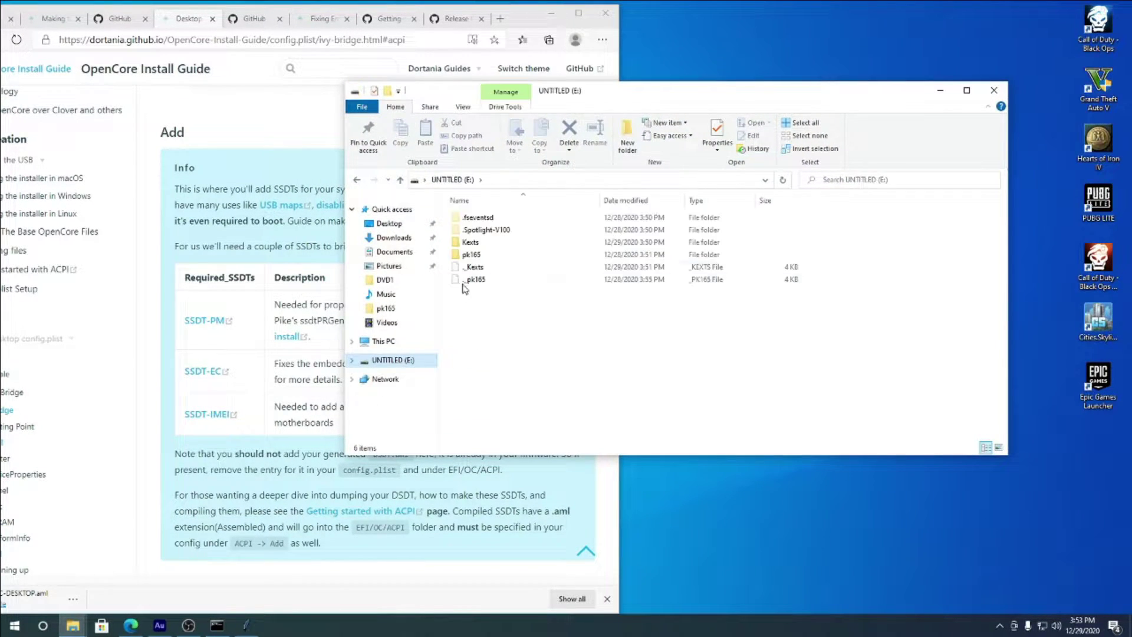
click(480, 243)
drag(480, 245, 874, 80)
click(995, 90)
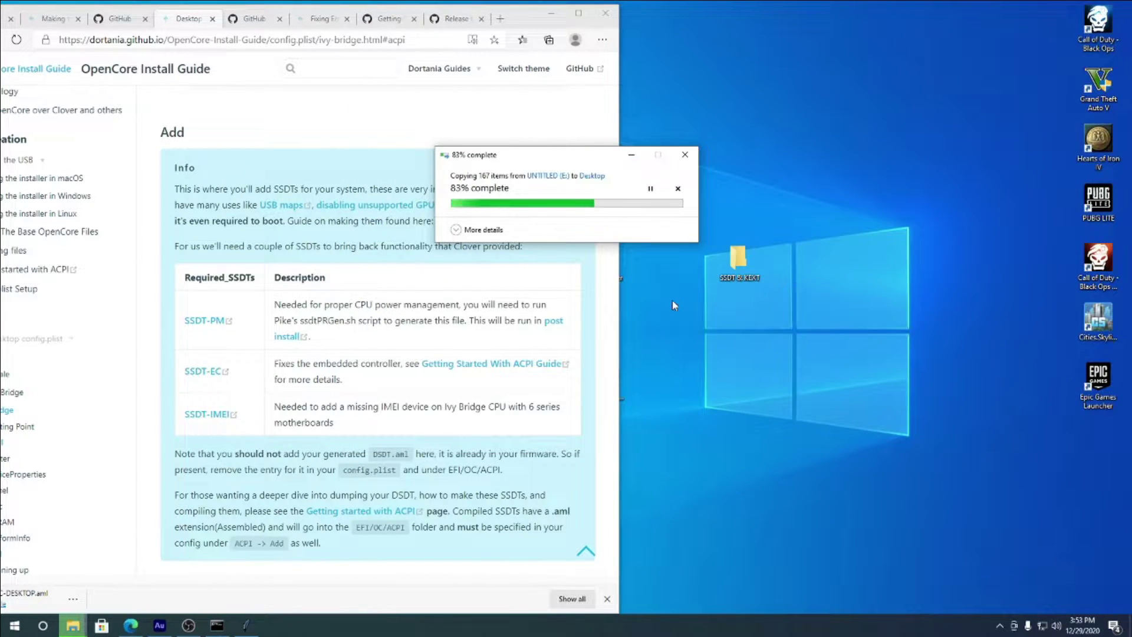
drag(830, 23, 746, 266)
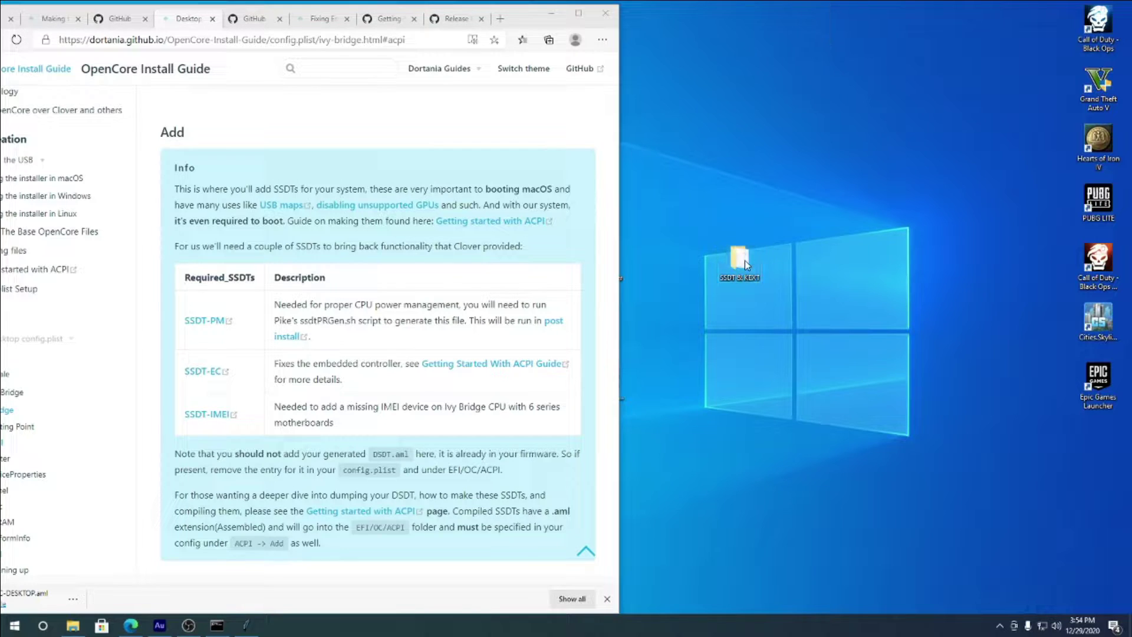
- Restore Sample.plist in ProperTree and place the browser guide side by side with it
mouse_move(249, 630)
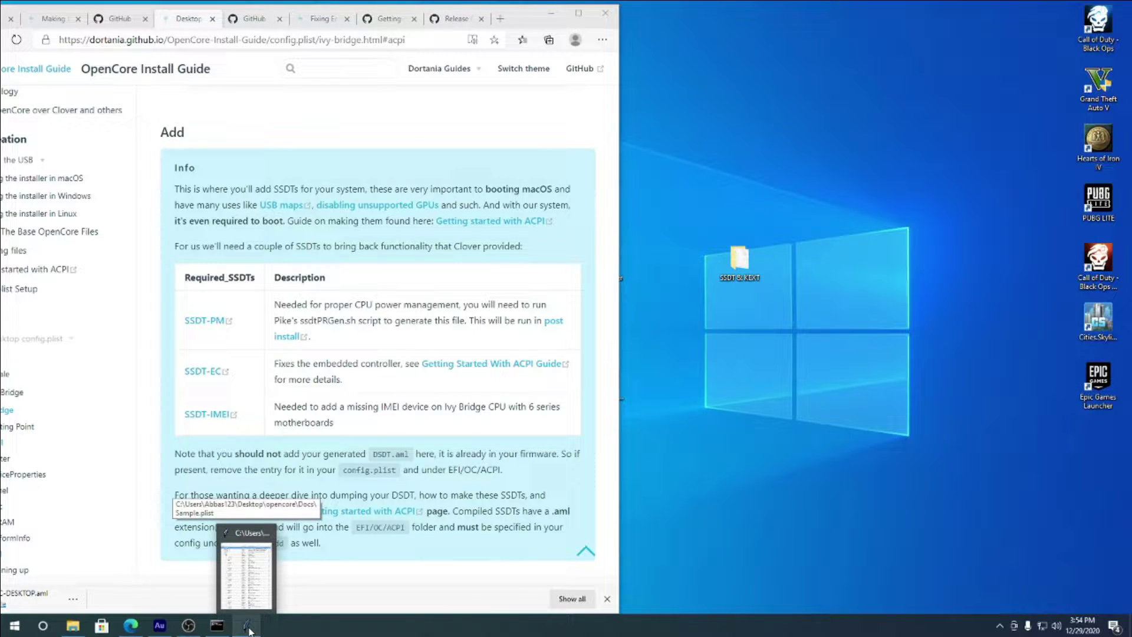
click(248, 630)
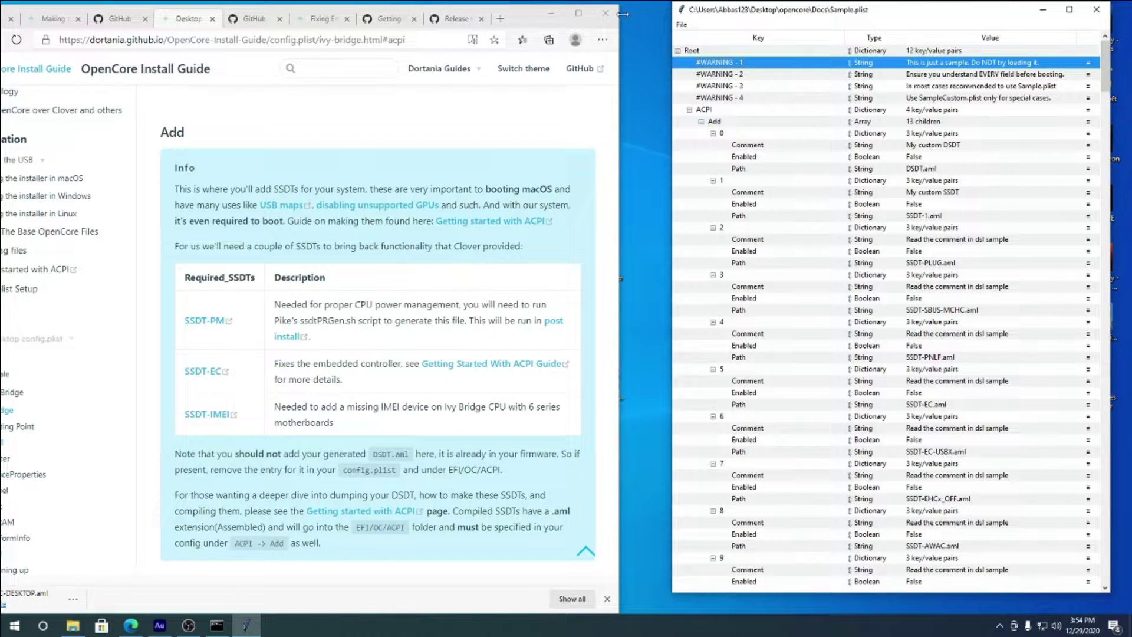
drag(525, 19, 569, 13)
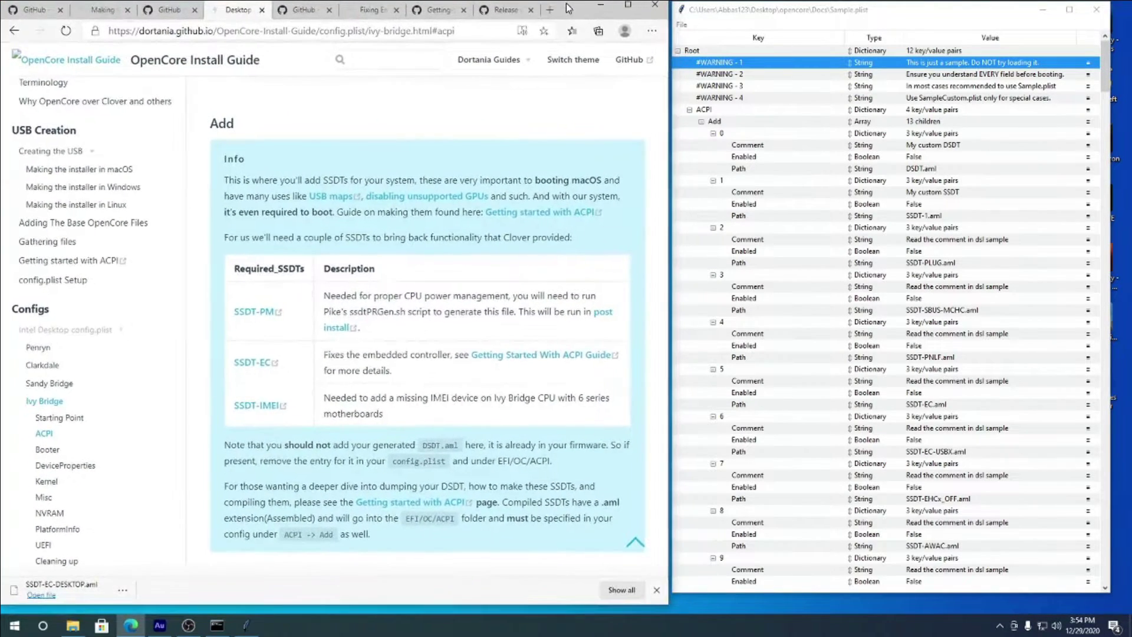
- Delete the four #WARNING entries from the Root dictionary of Sample.plist
click(719, 64)
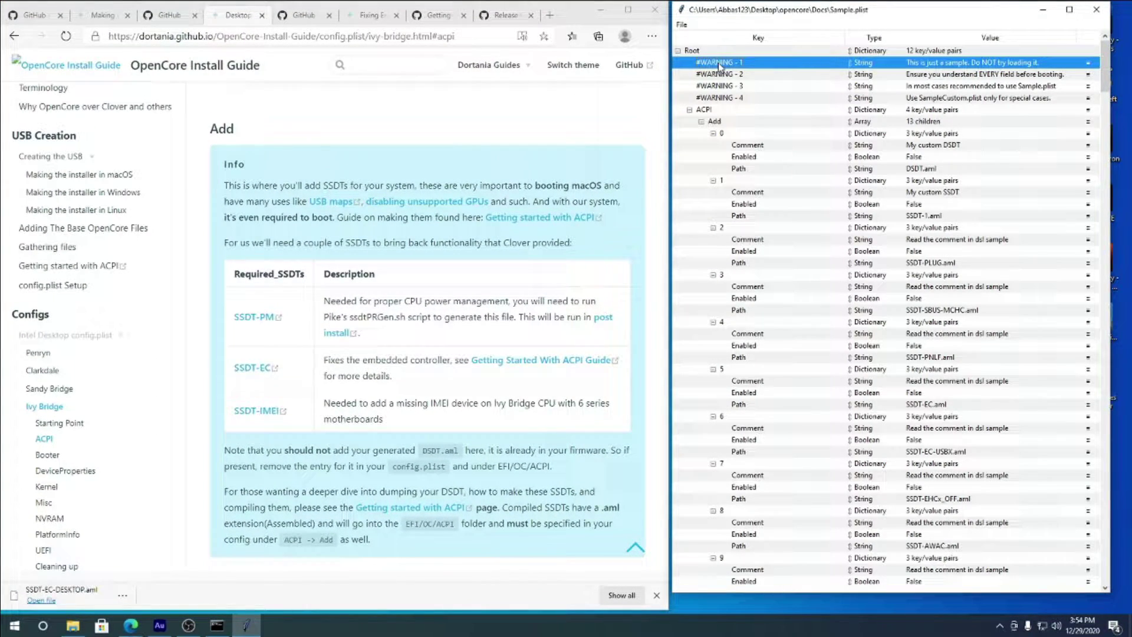
key(Delete)
key(Delete)
key(Delete)
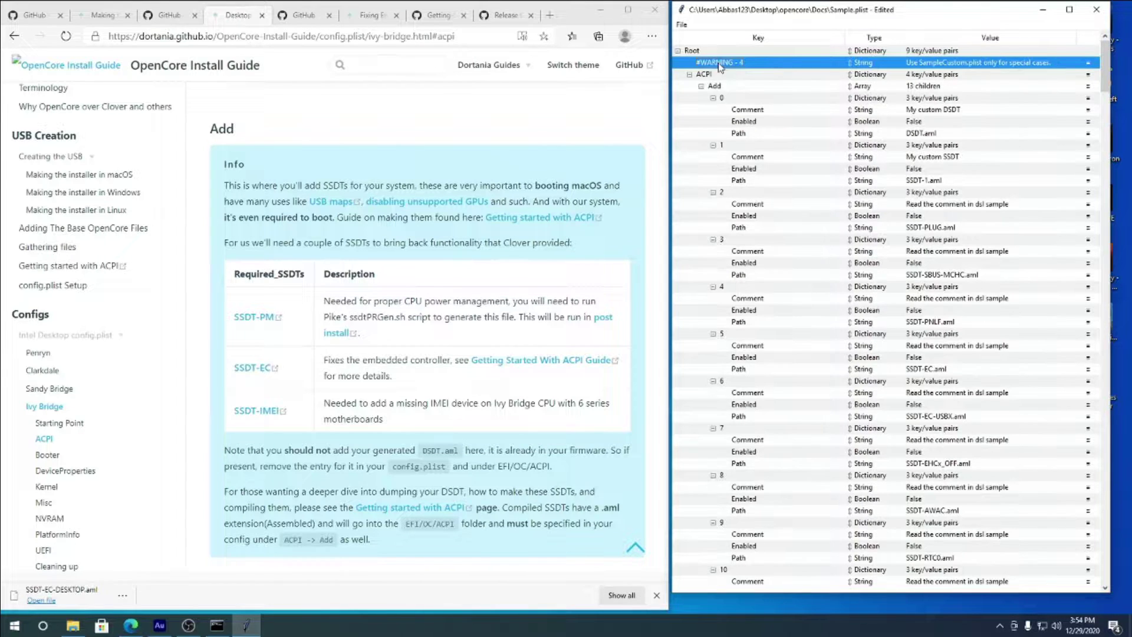
key(Delete)
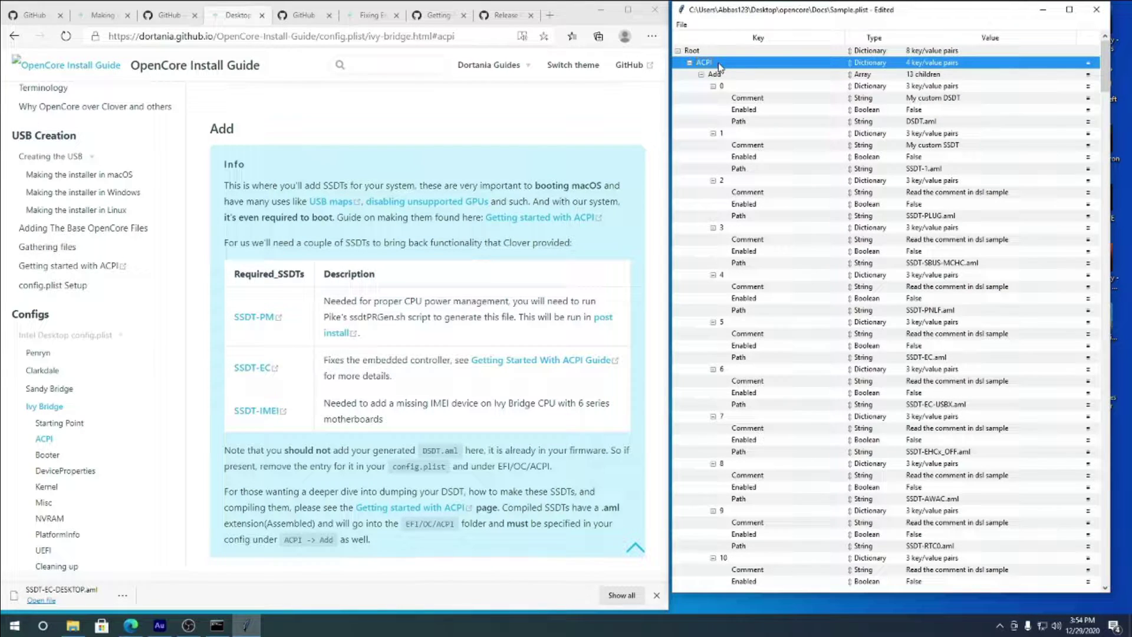
- Delete all entries of the ACPI Add array except entry 0
click(731, 137)
key(Delete)
key(Delete)
key(Delete)
key(Delete)
key(Delete)
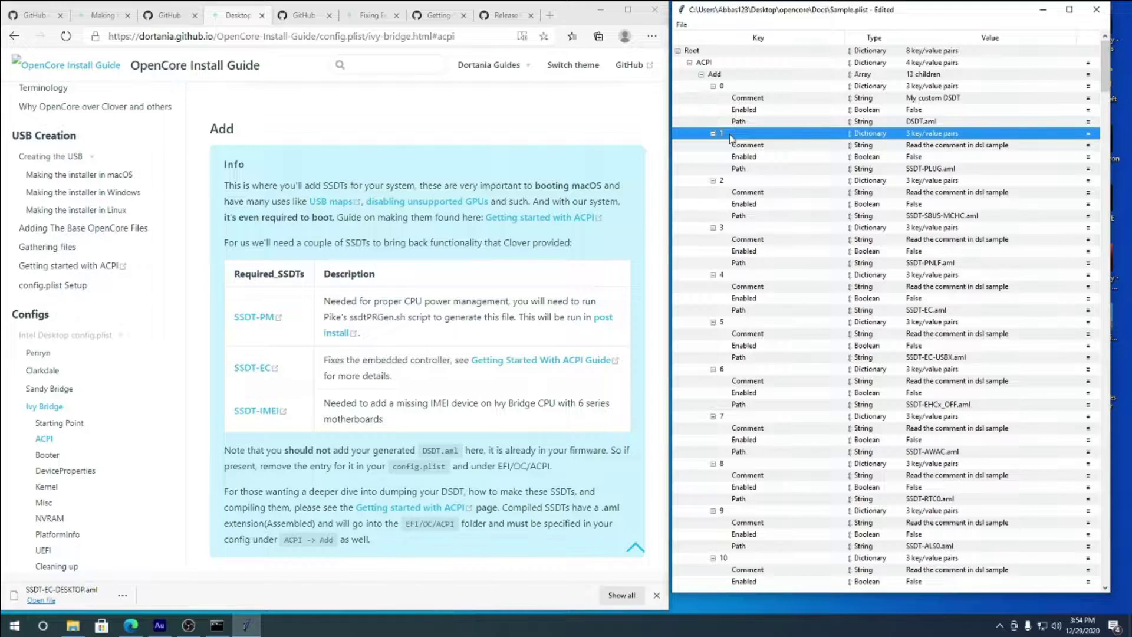
key(Delete)
key(Delete)
key(Delete)
key(Delete)
key(Delete)
key(Delete)
key(Delete)
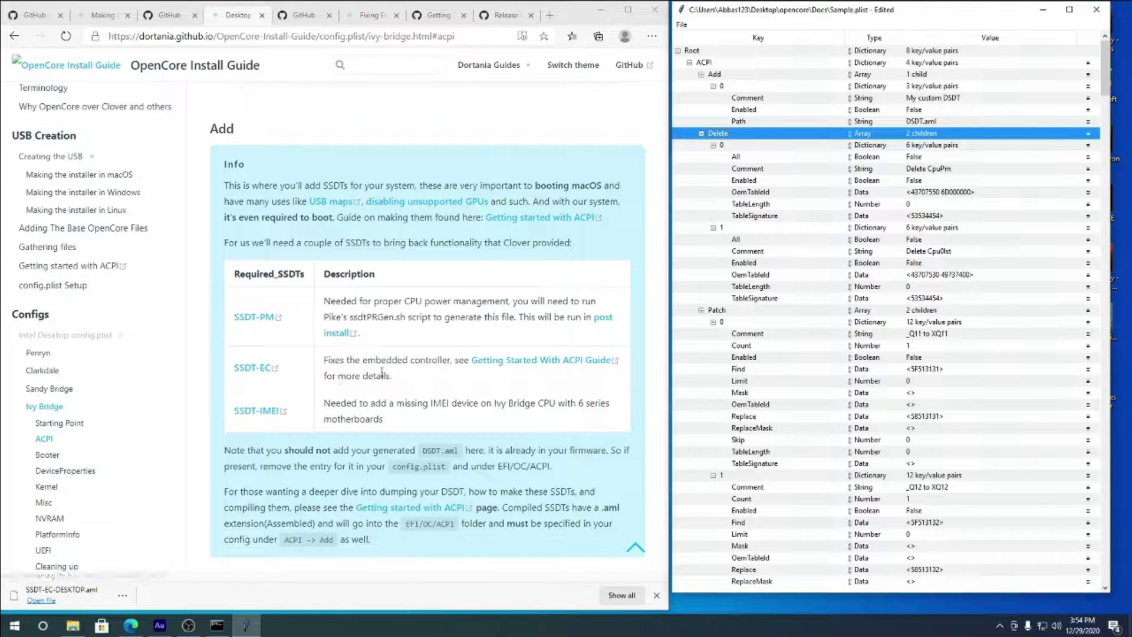
- Set entry 0 of the ACPI Add array to the comment SSDT-EC and Enabled to True
click(930, 99)
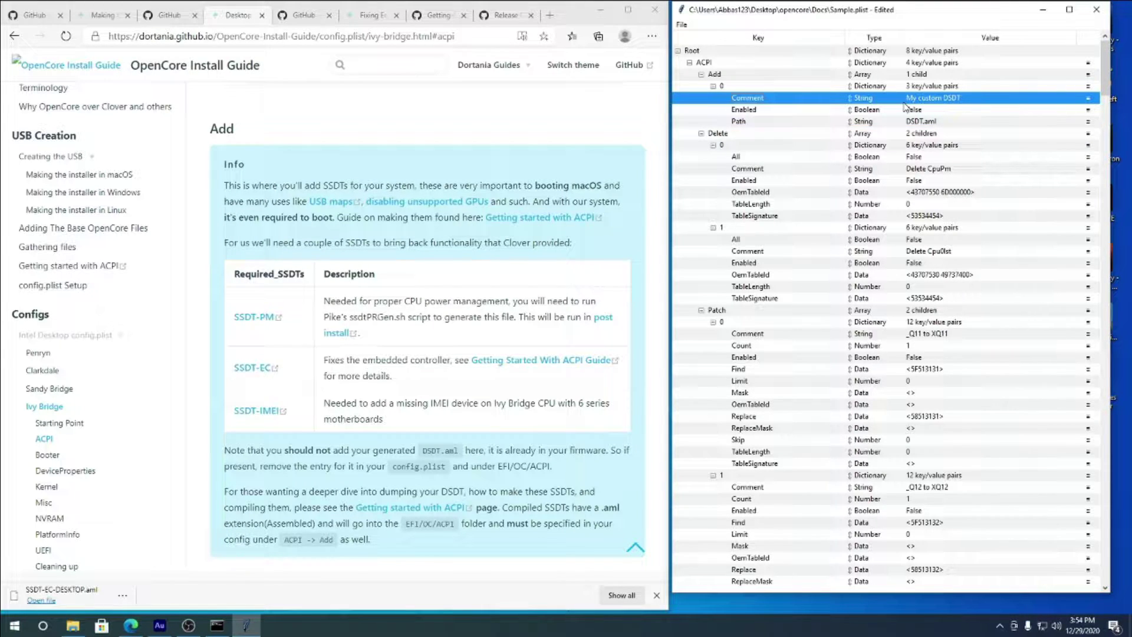
key(Return)
key(Escape)
double_click(944, 99)
text(SSDT-EC)
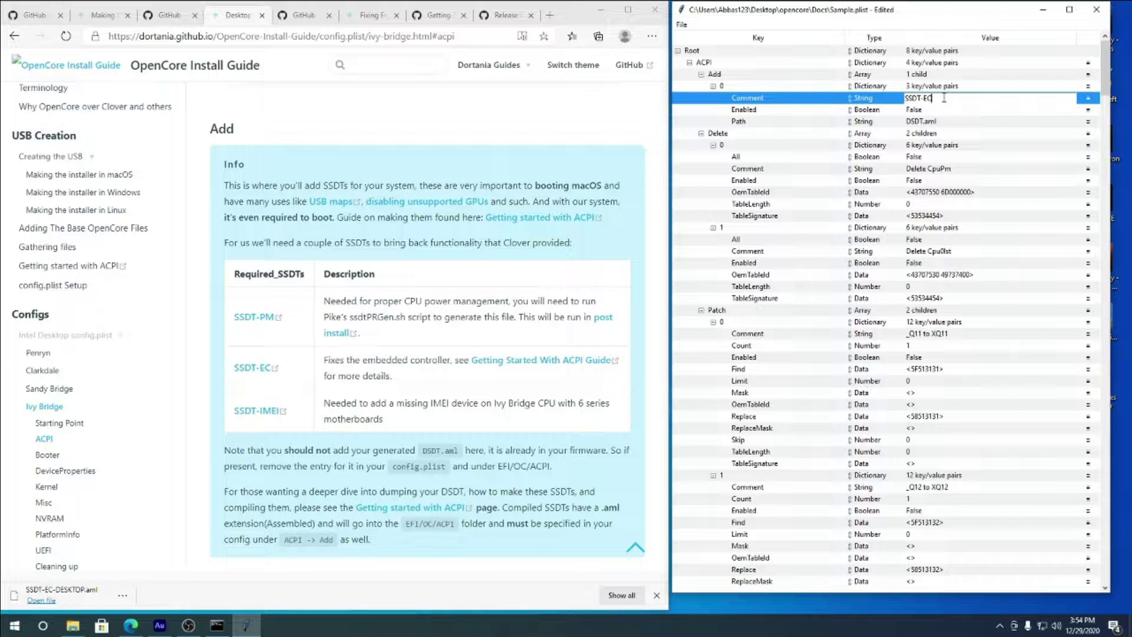
click(947, 110)
click(949, 110)
click(967, 113)
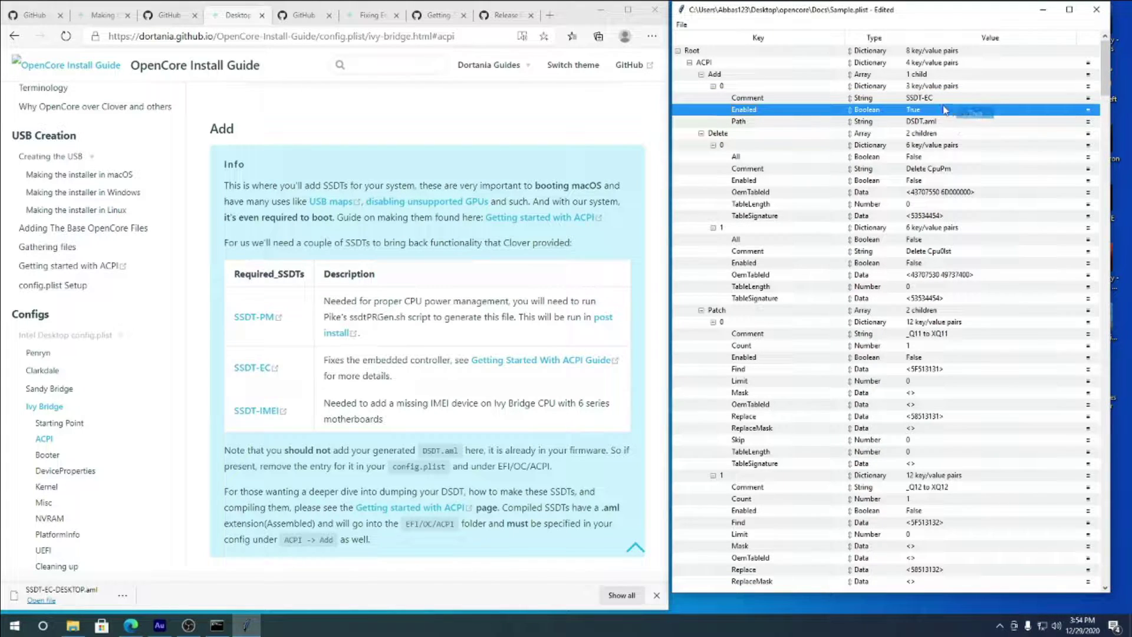
- Copy the comment of the ACPI Add entry into its Path and complete it as SSDT-EC.aml
double_click(932, 98)
key(ctrl+c)
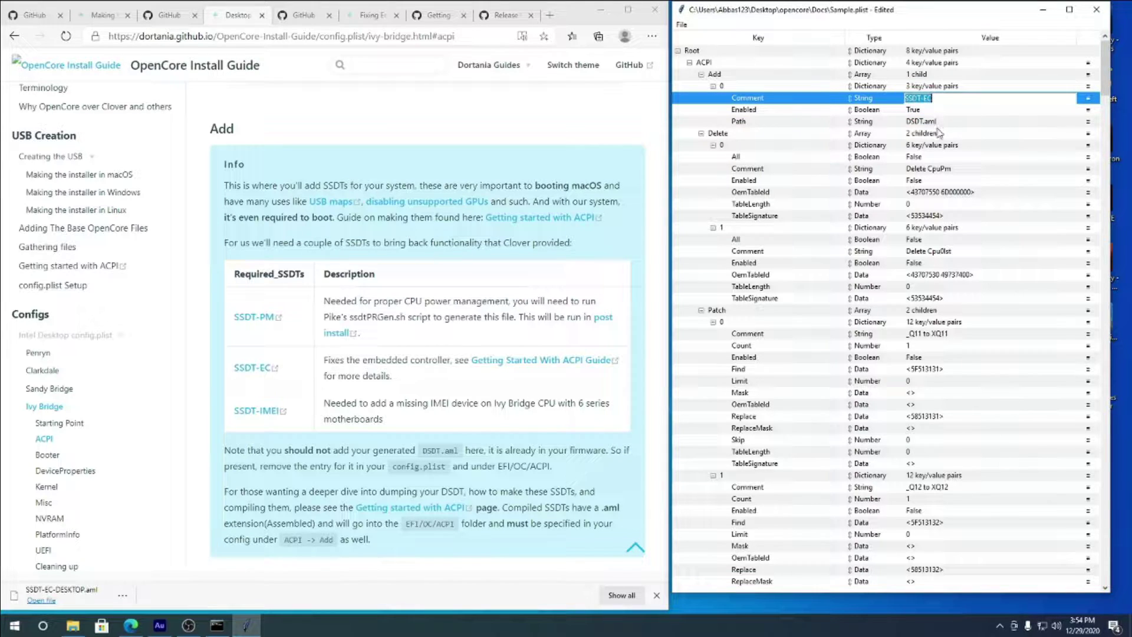
click(942, 121)
double_click(942, 122)
key(ctrl+v)
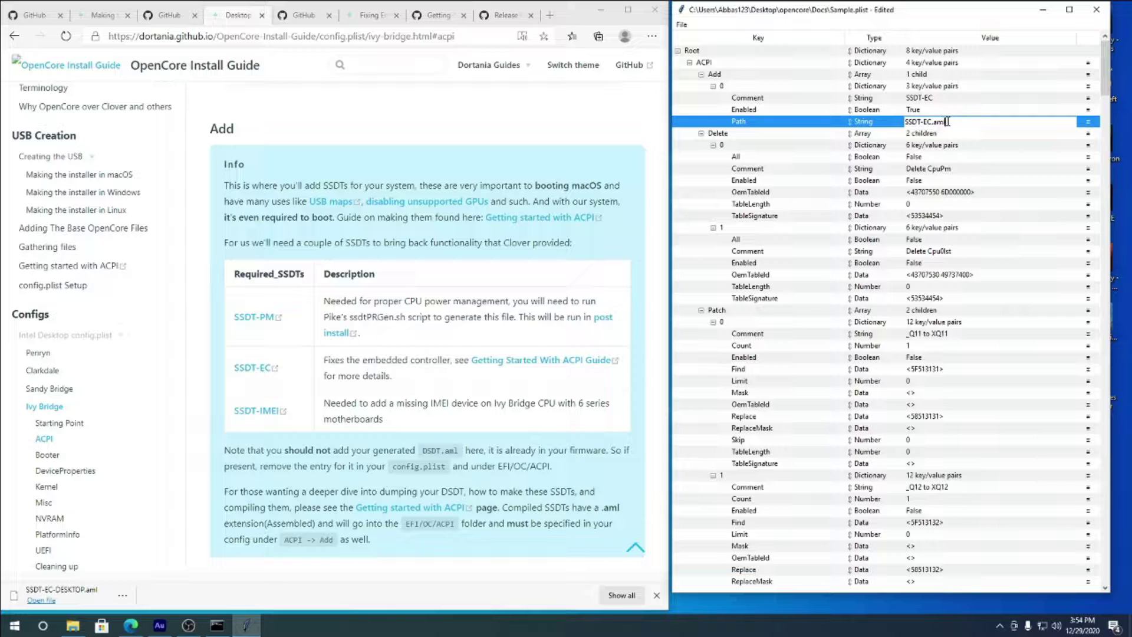
key(Return)
- Change the ACPI Add entry's comment to SSDT-EC.aml and collapse the Add array
double_click(946, 122)
double_click(984, 98)
key(ctrl+v)
click(964, 135)
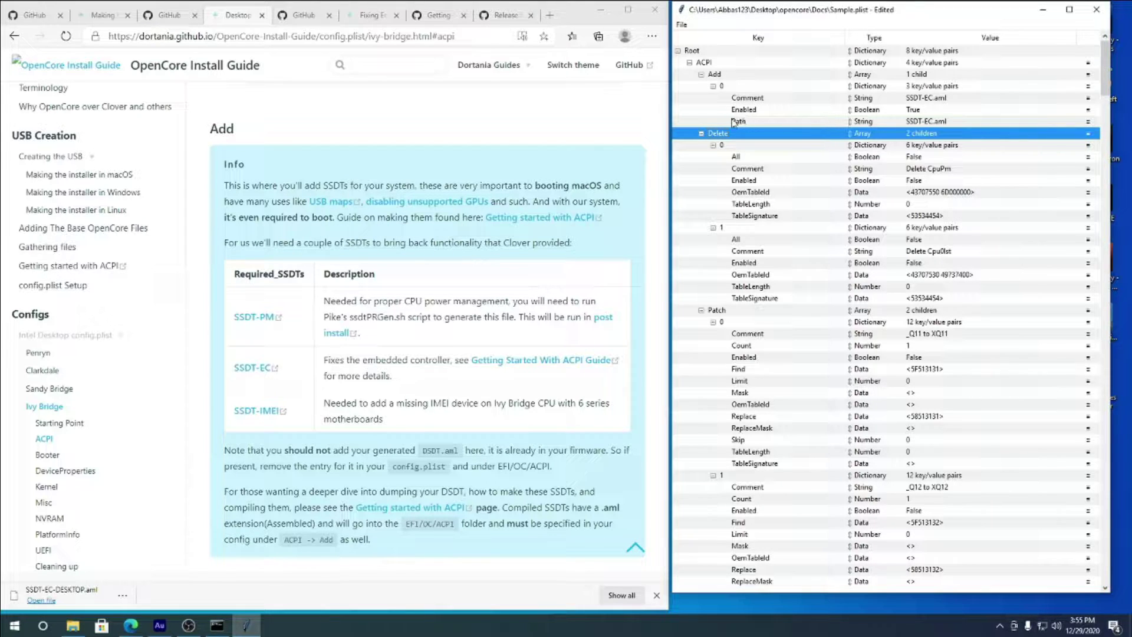
click(701, 75)
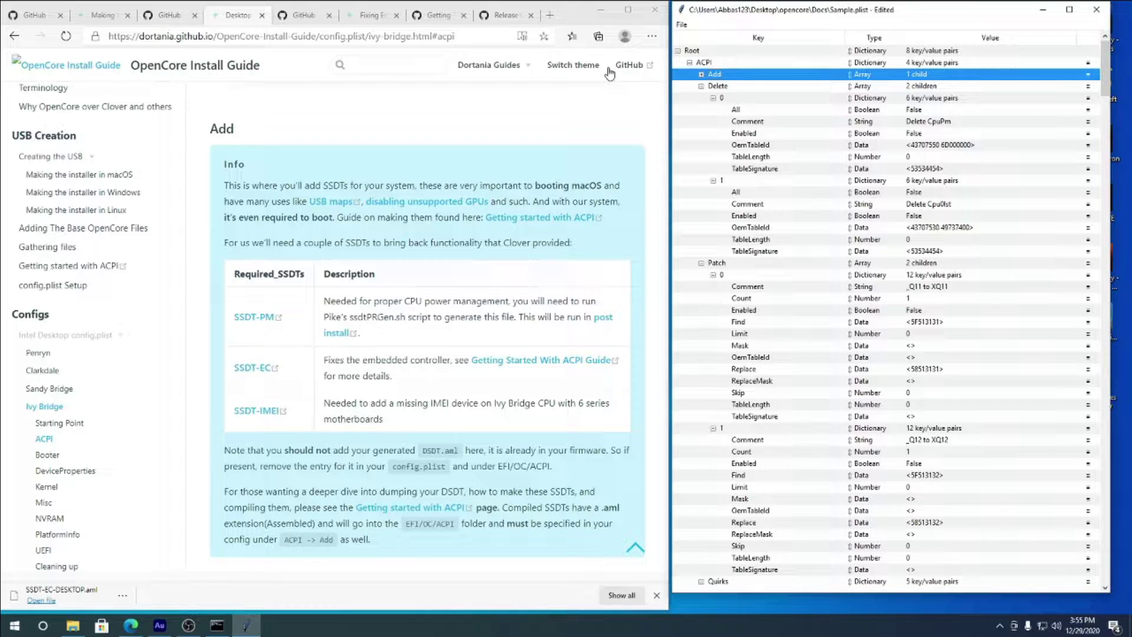
- Following the guide's Delete section, set All and Enabled to True for the Delete CpuPm entry under ACPI Delete
scroll(224, 510, down, 8)
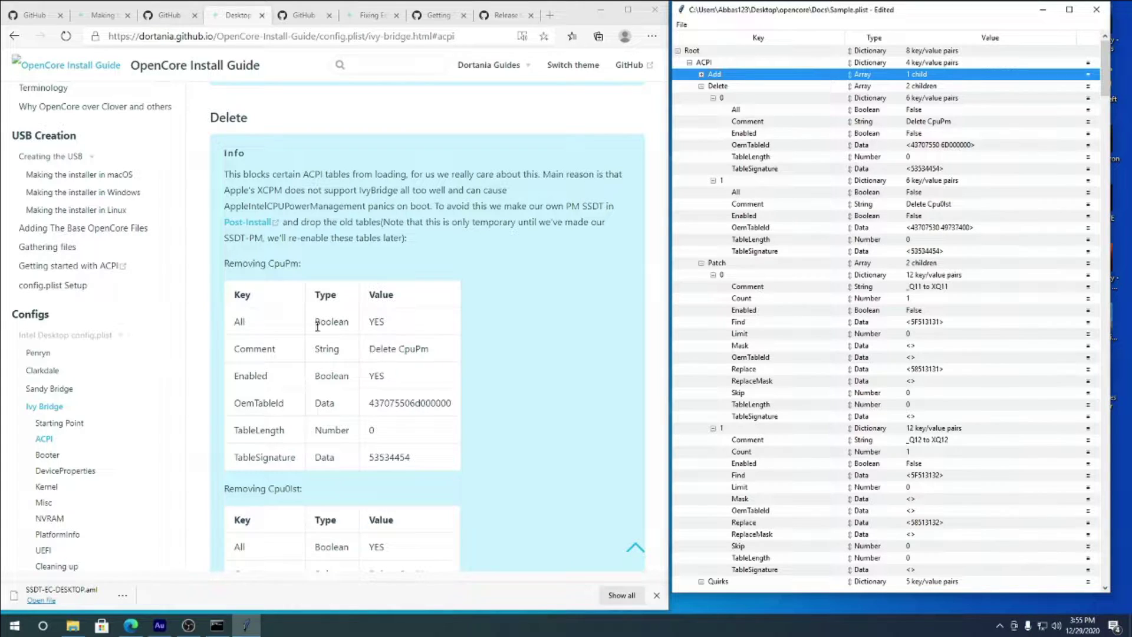
click(938, 111)
double_click(938, 112)
click(938, 113)
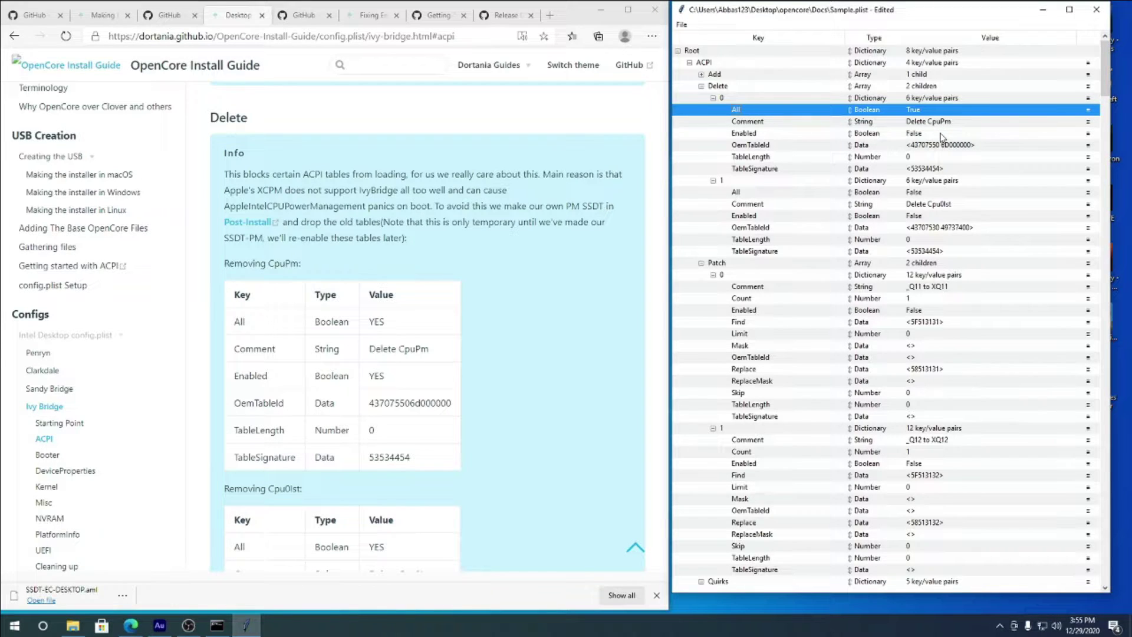
double_click(942, 134)
click(944, 136)
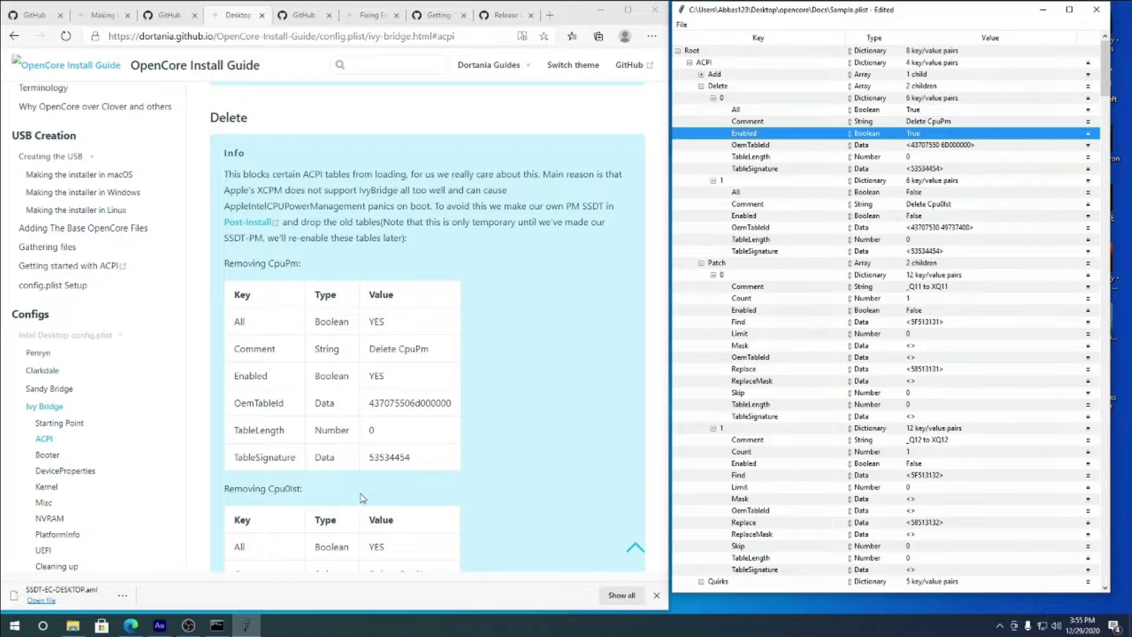
- Set All and Enabled to True for the Delete Cpu0Ist entry under ACPI Delete
scroll(412, 420, down, 3)
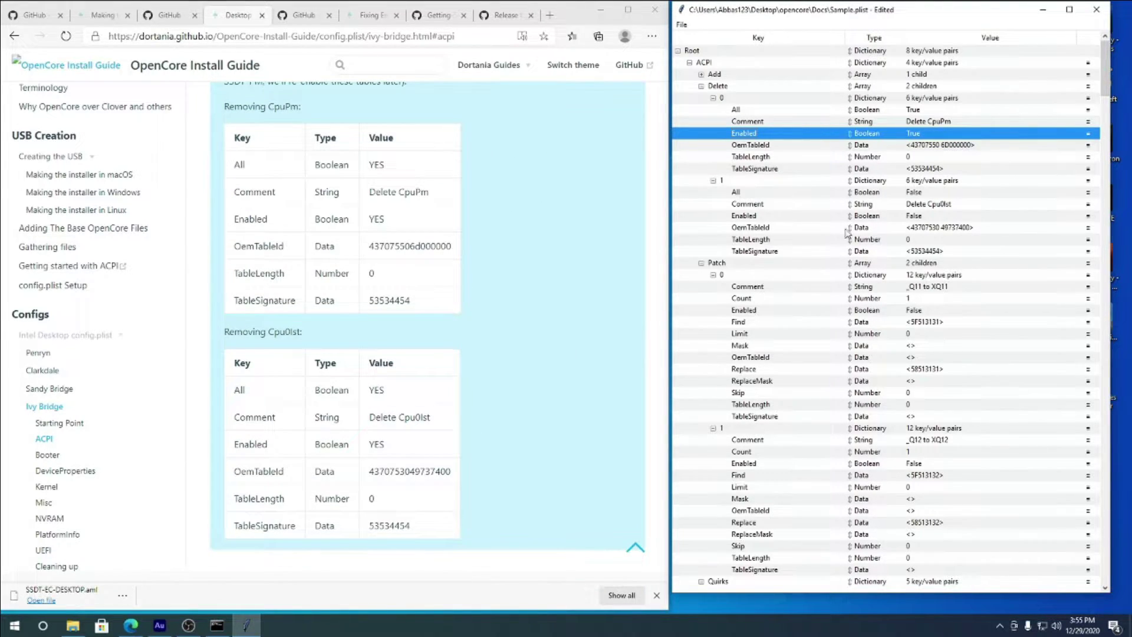
double_click(920, 194)
click(927, 207)
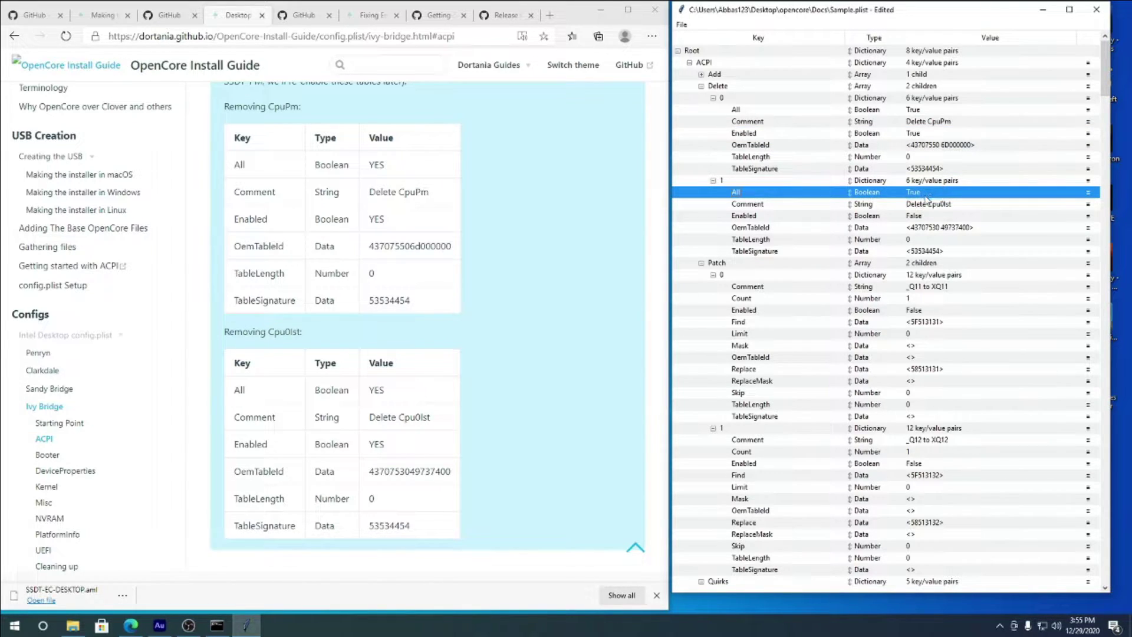
double_click(922, 216)
click(931, 219)
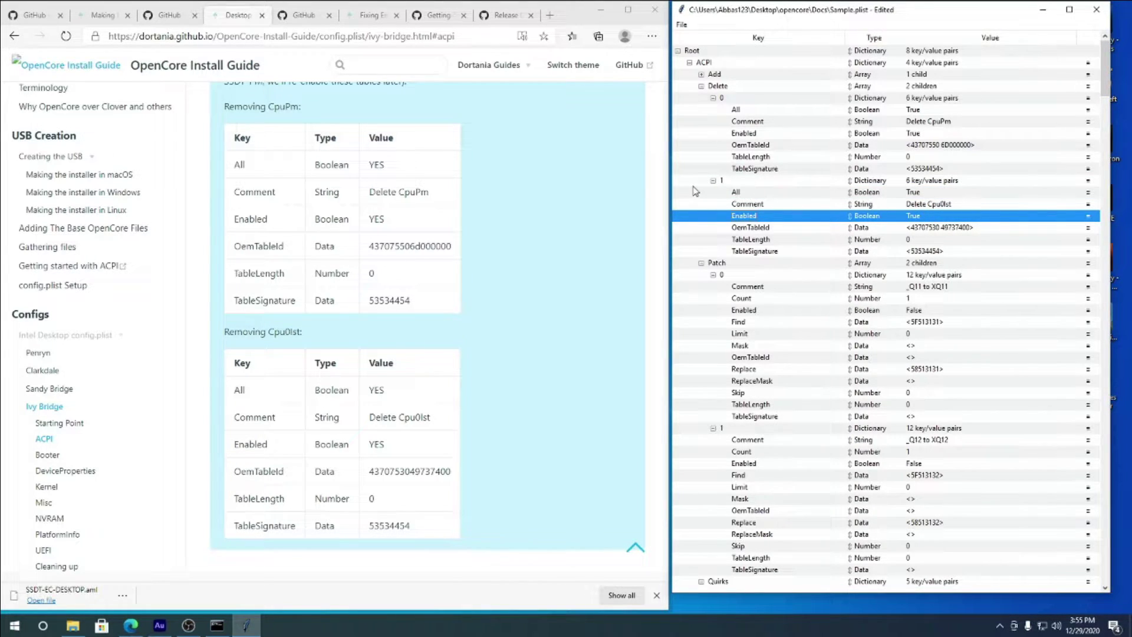
- Check the guide's ACPI Patch and Quirks sections and collapse both entries of the ACPI Delete array
scroll(390, 362, down, 5)
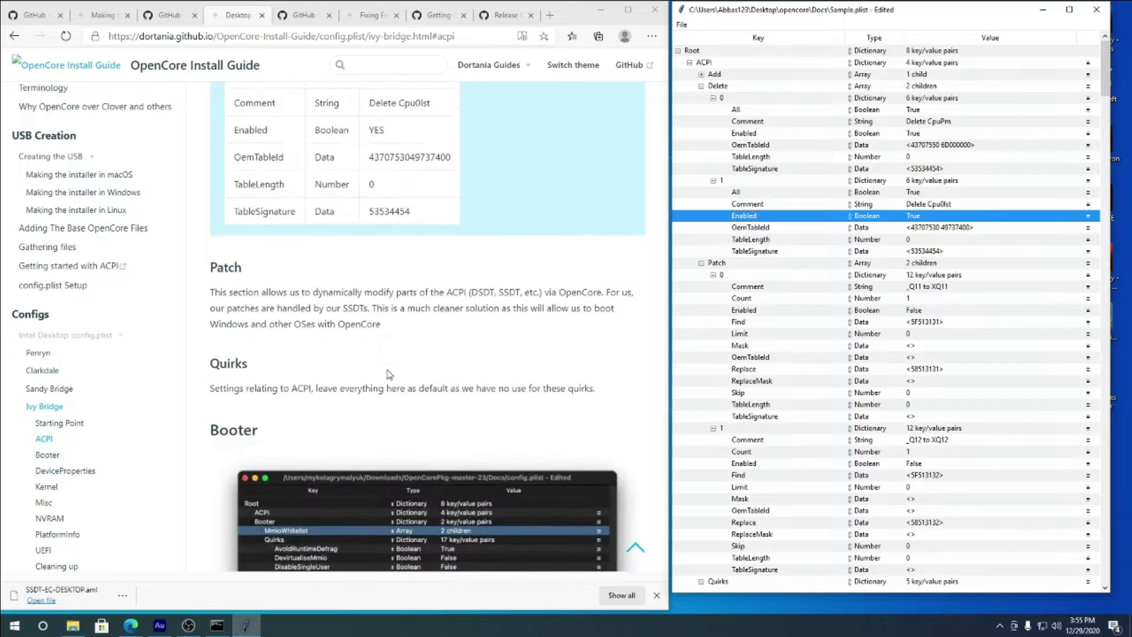
click(713, 98)
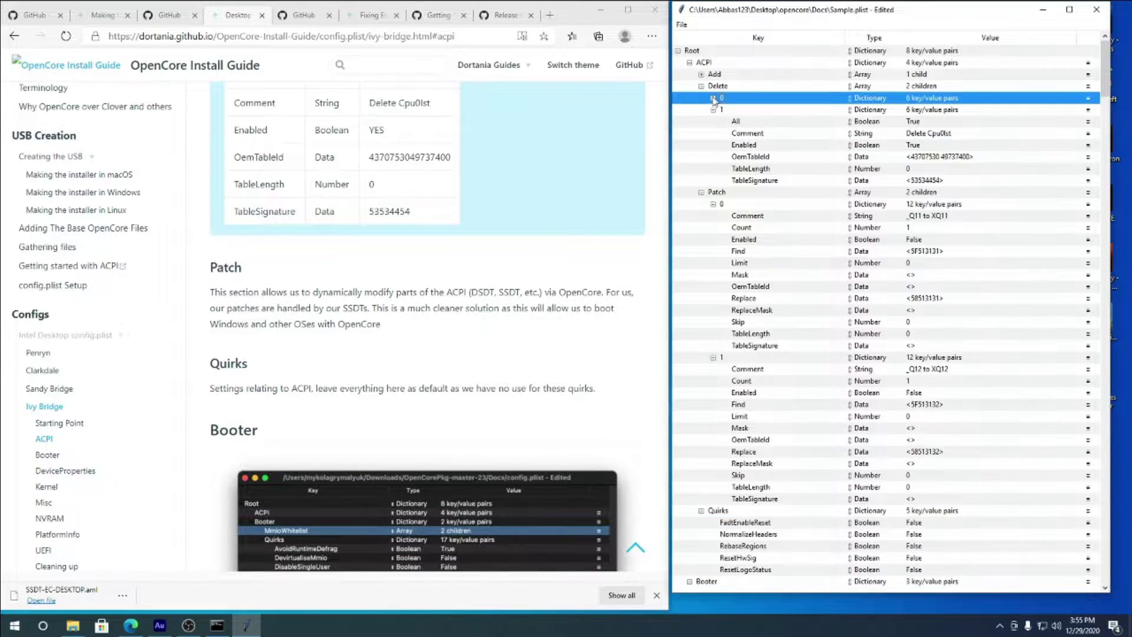
click(713, 110)
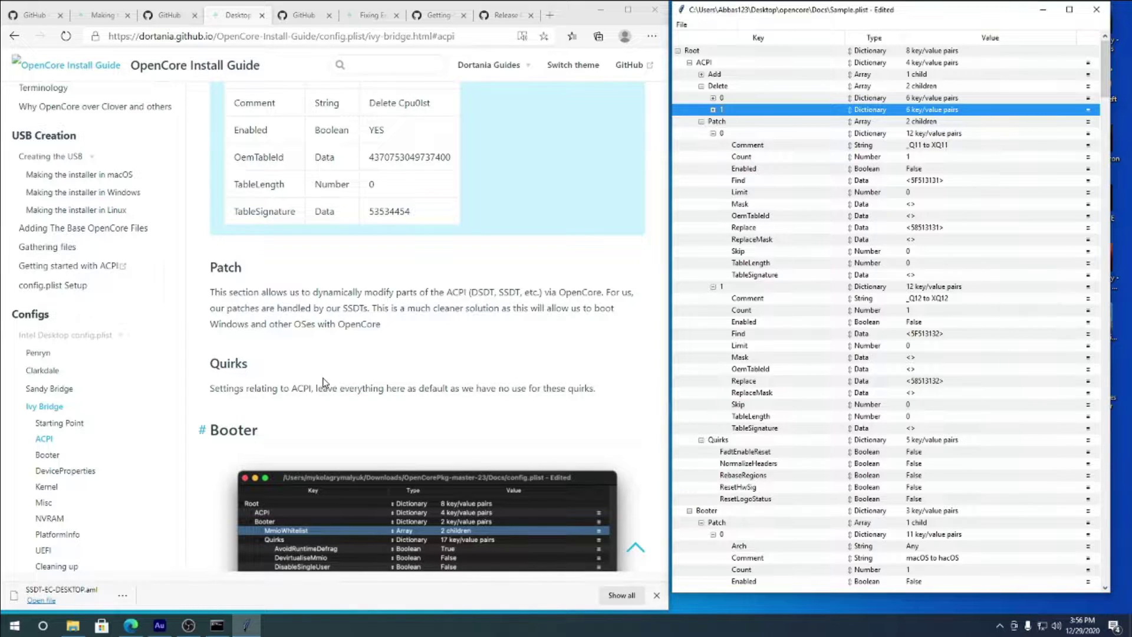
- Collapse both ACPI Patch entries, the Patch array and the ACPI Quirks dictionary
click(713, 133)
click(713, 145)
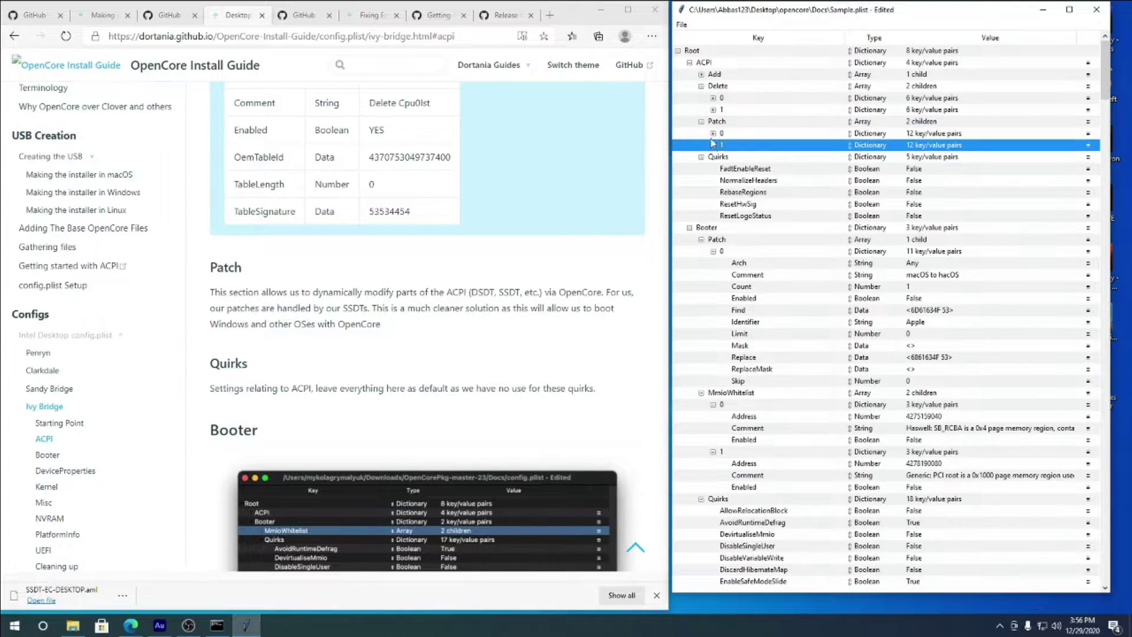
click(701, 121)
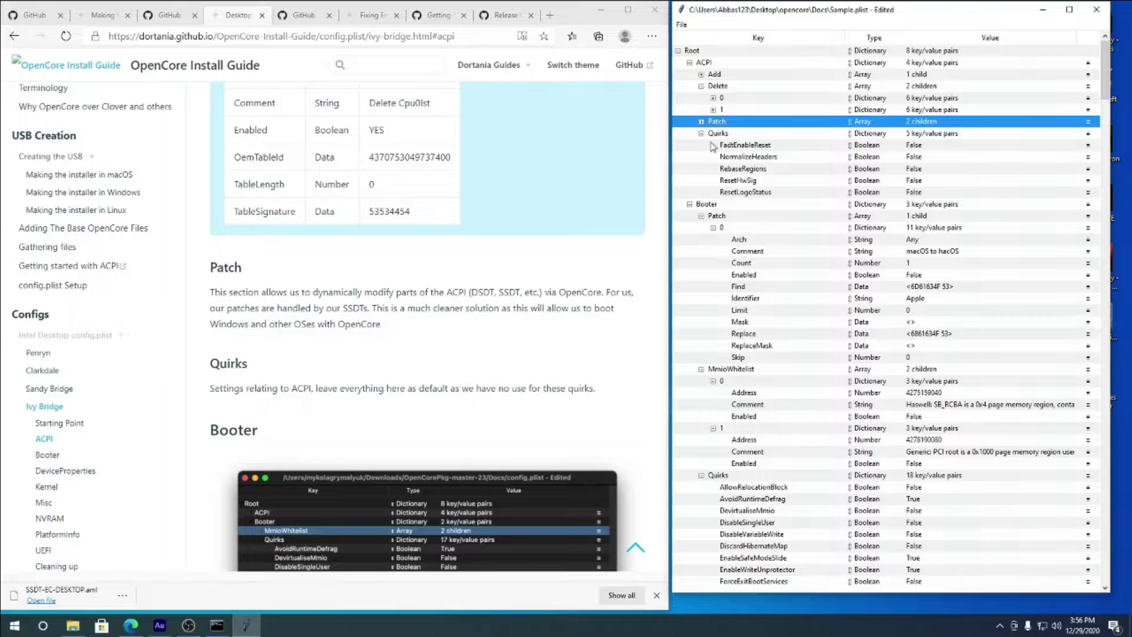
scroll(424, 375, down, 3)
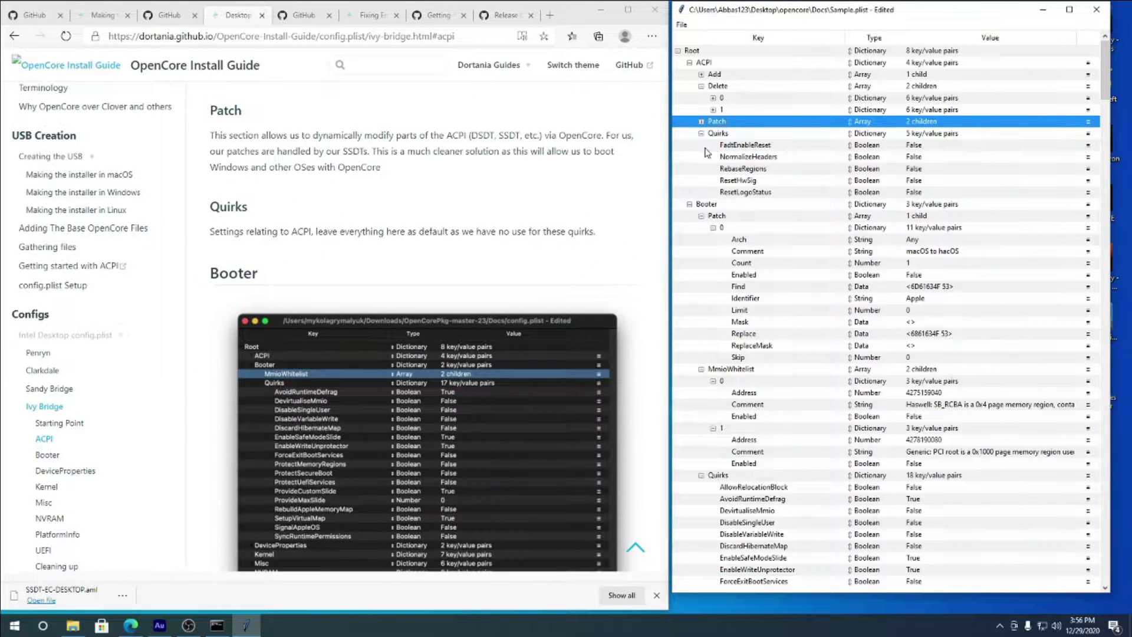
click(702, 135)
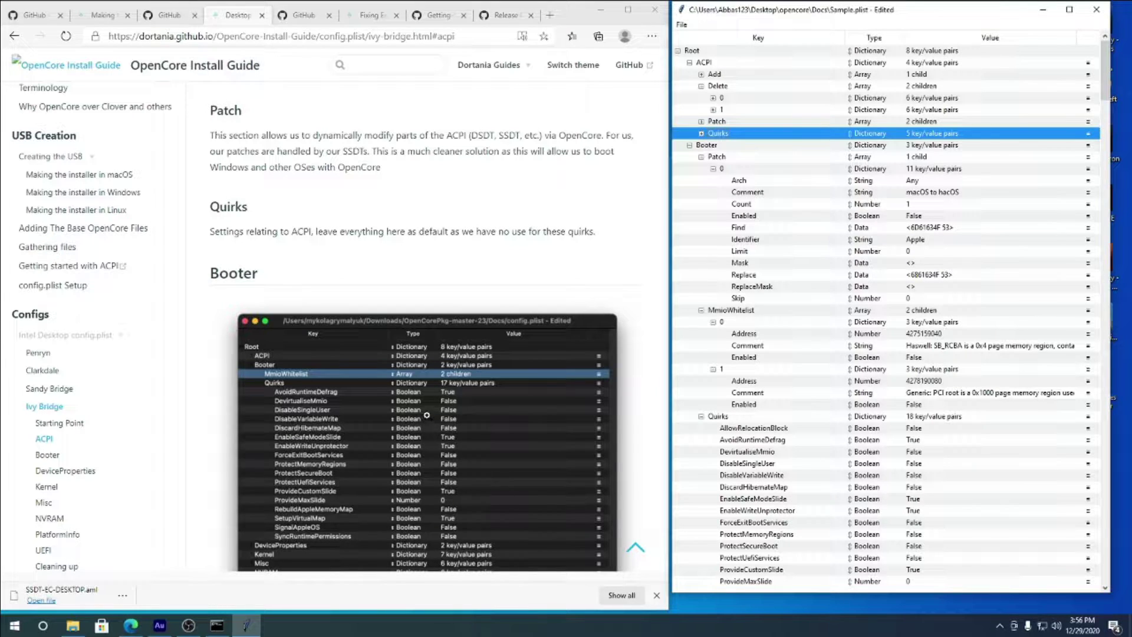
- Collapse the Patch and MmioWhitelist arrays under Booter
scroll(427, 416, down, 1)
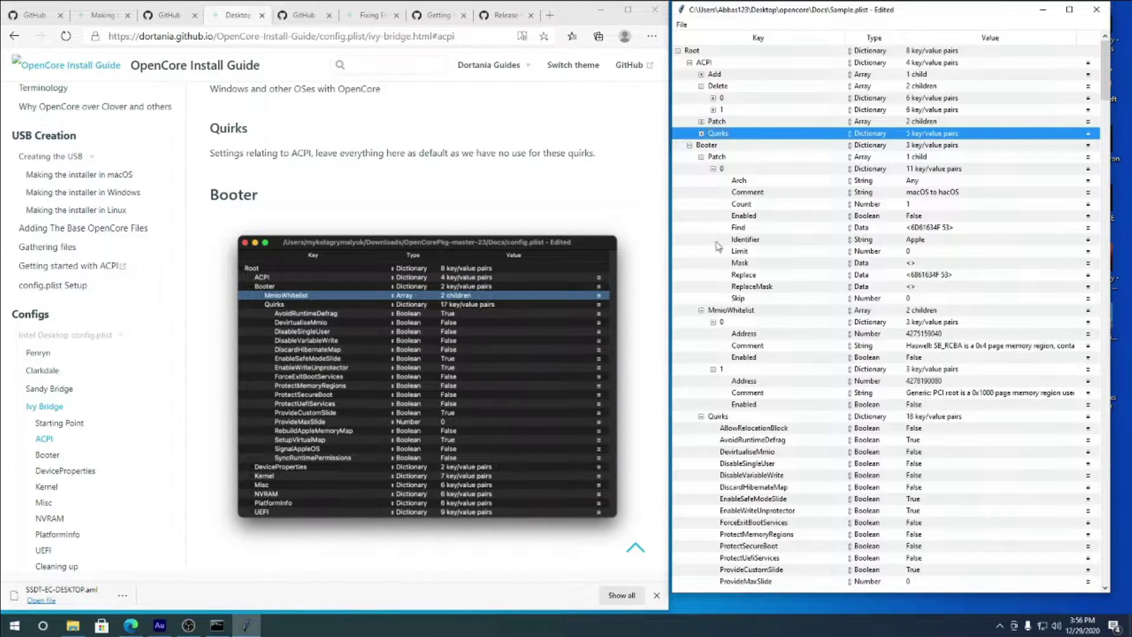
click(702, 158)
click(702, 169)
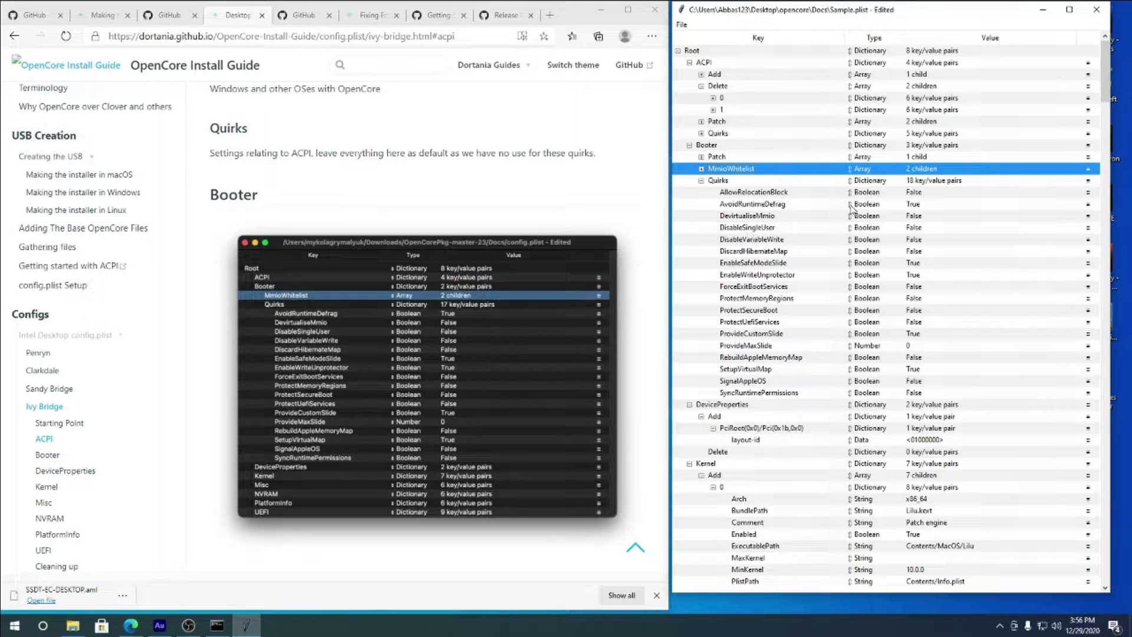
- Check the Booter Quirks values enabled in the guide, from AvoidRuntimeDefrag to SetupVirtualMap, against the plist and collapse the Quirks dictionary
click(921, 204)
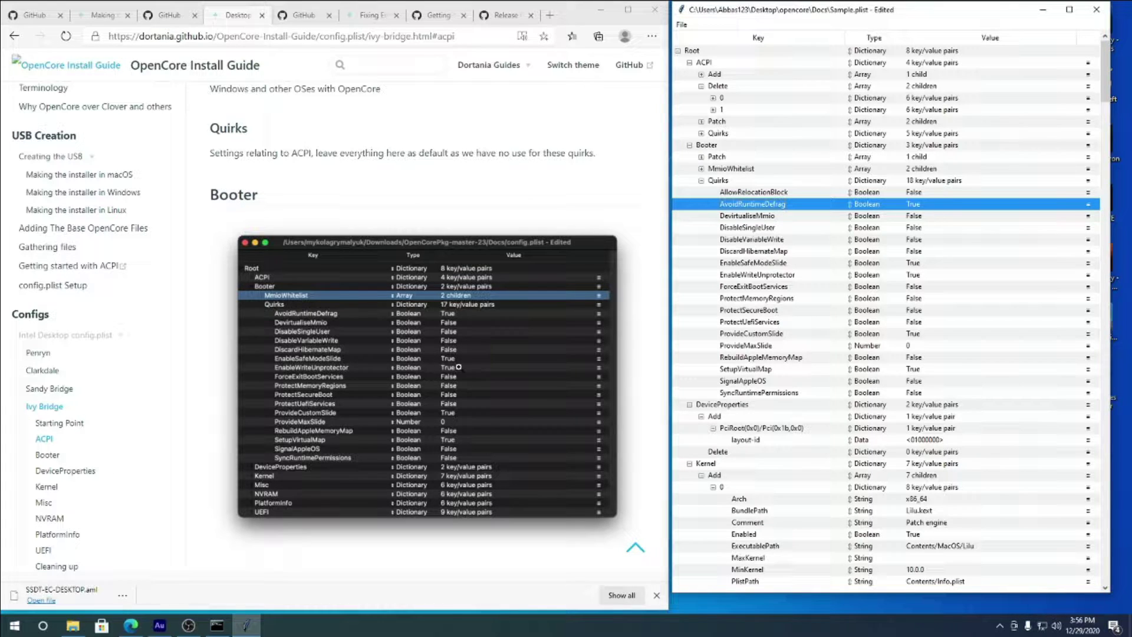
click(918, 263)
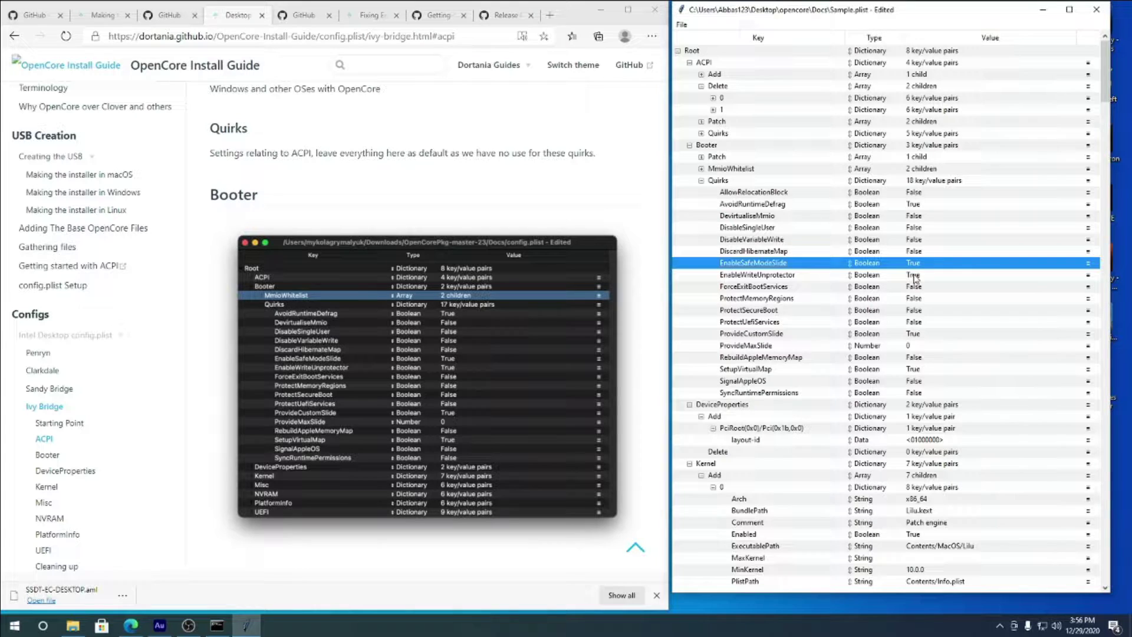
click(914, 276)
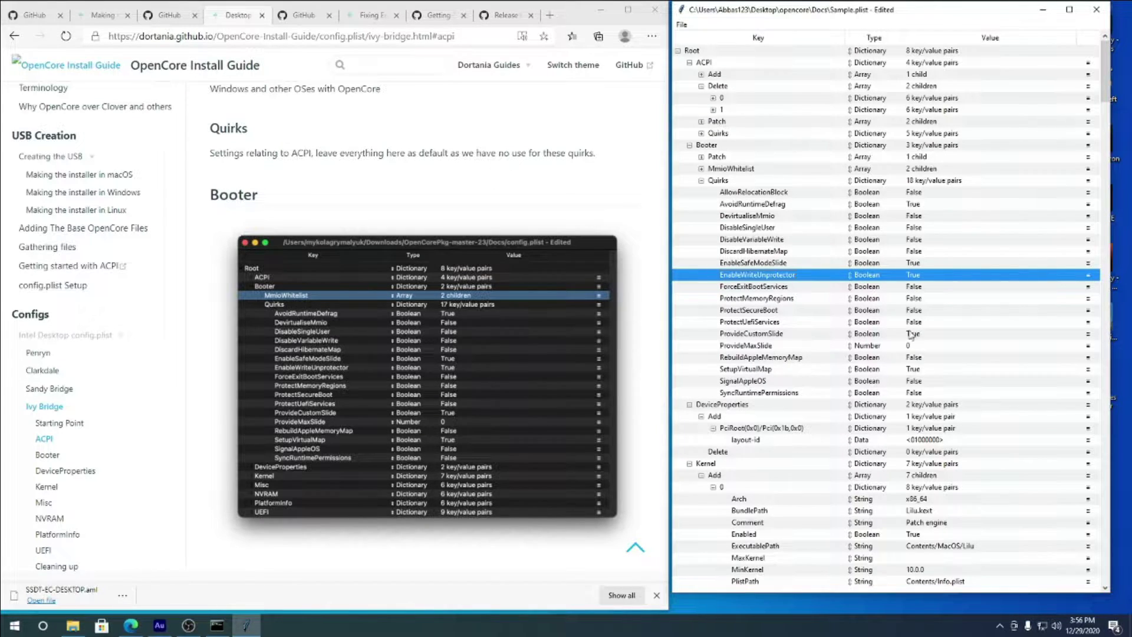
click(911, 334)
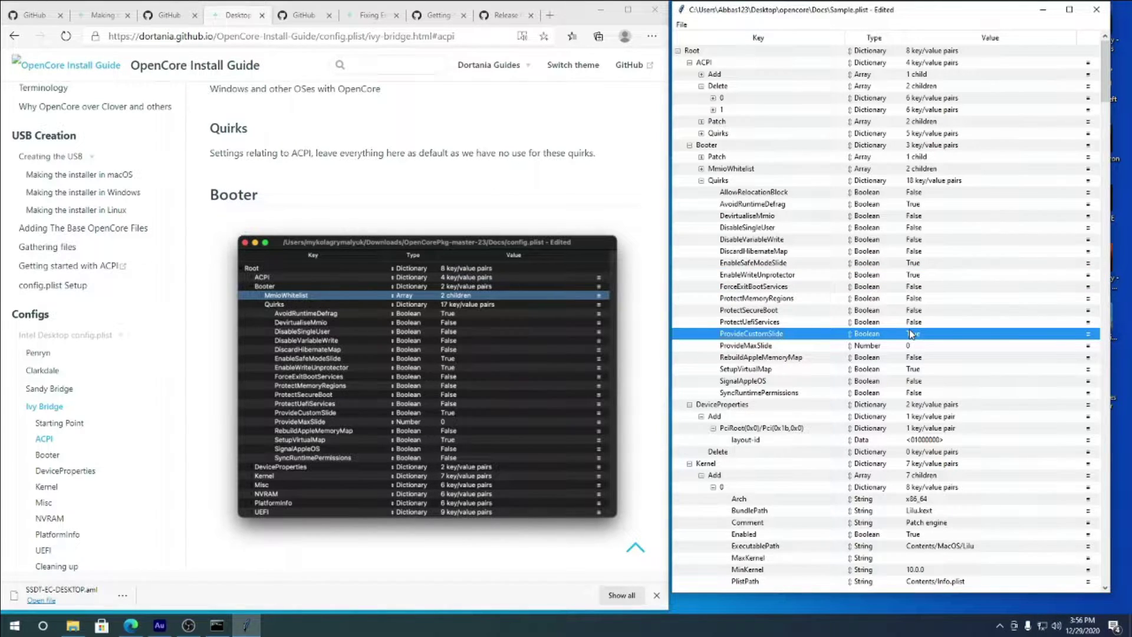
click(809, 373)
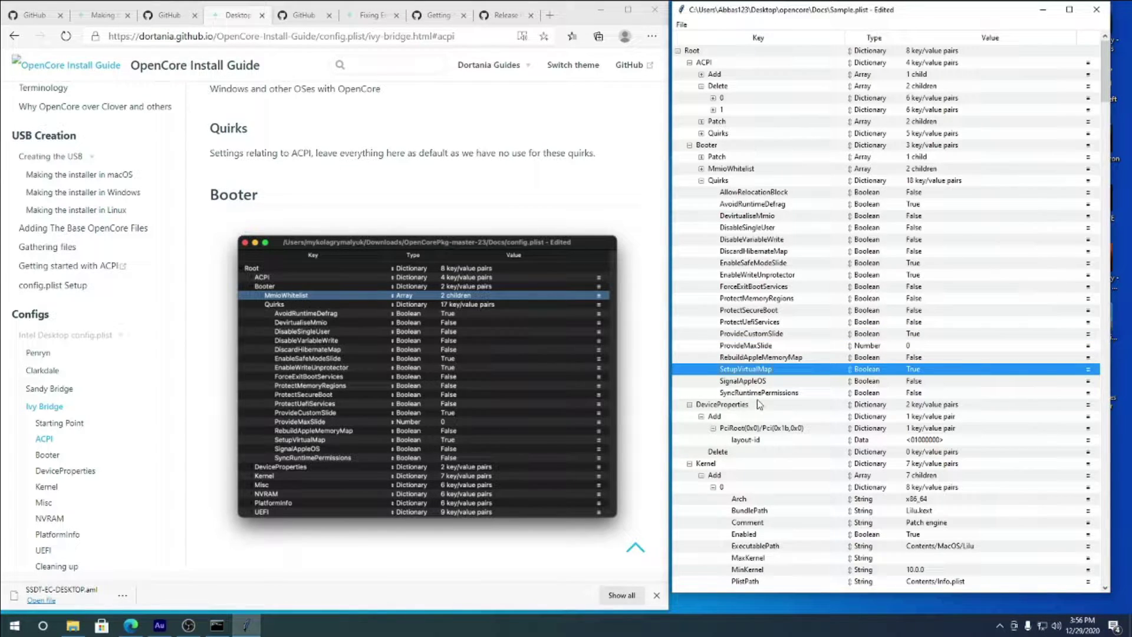
click(701, 181)
- Read the guide's Booter notes and DeviceProperties section, highlighting the AAPL,ig-platform-id key in the example setup
scroll(278, 341, down, 5)
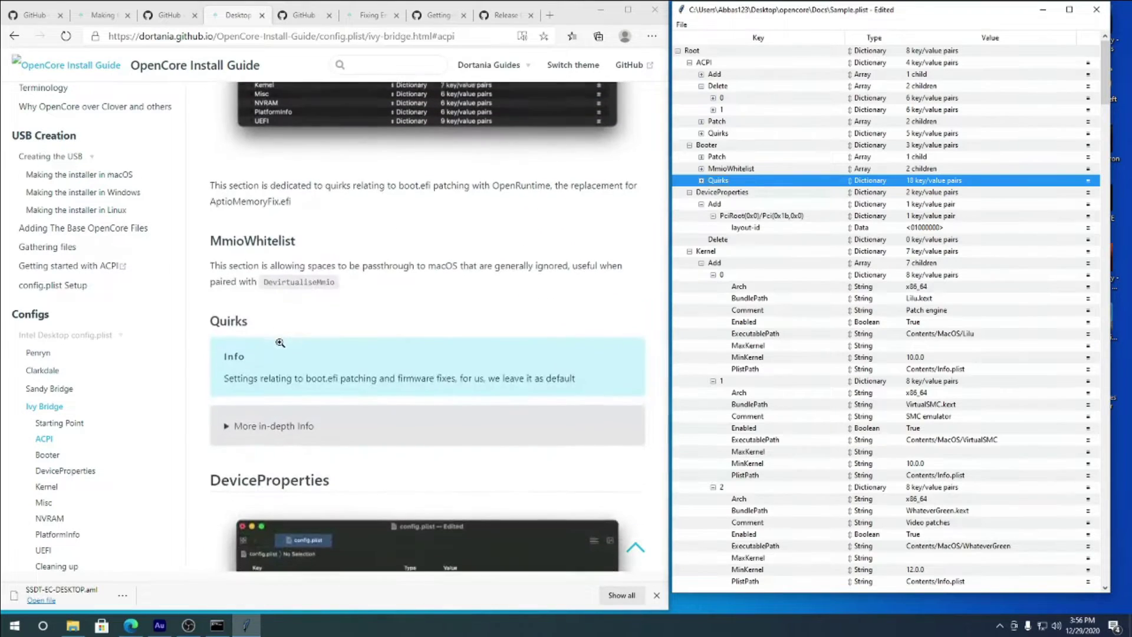
scroll(280, 343, down, 3)
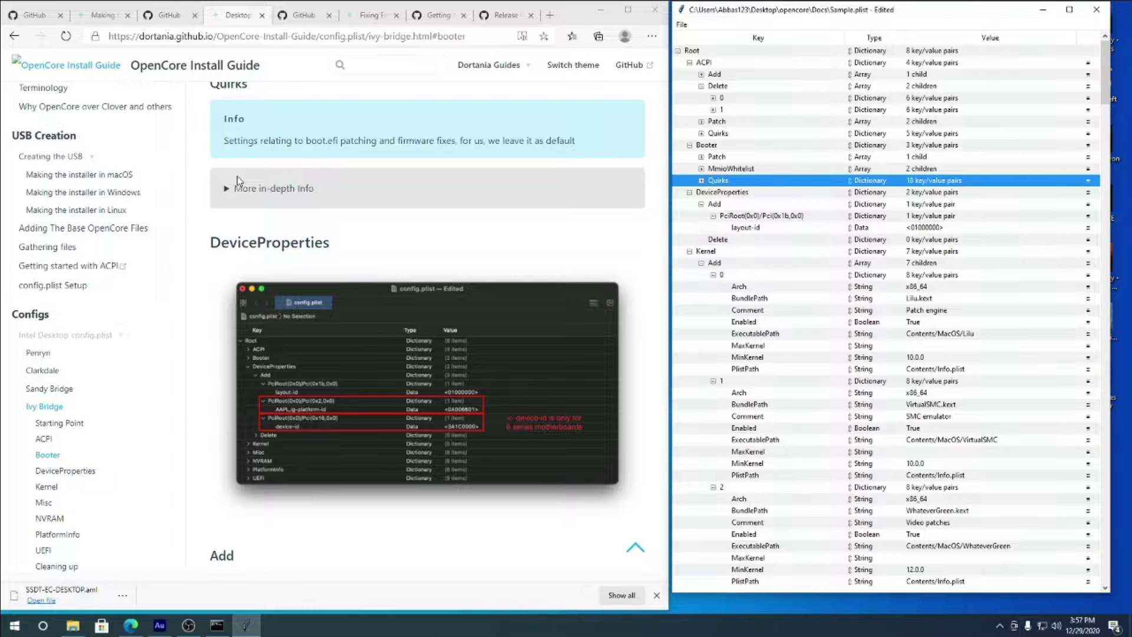
scroll(353, 407, down, 6)
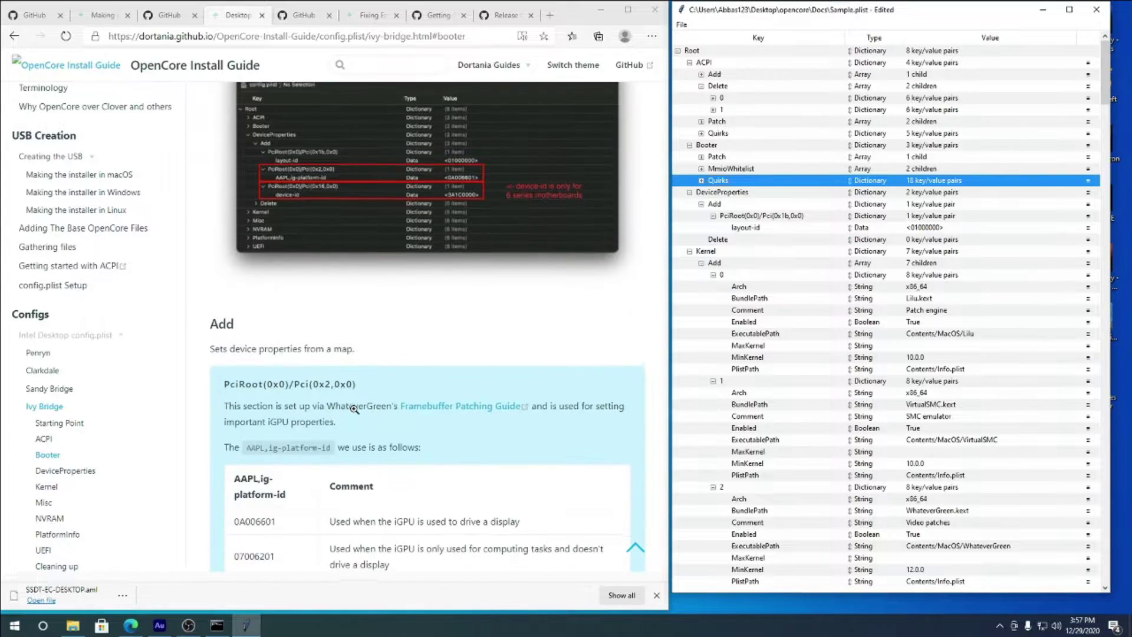
scroll(354, 409, down, 1)
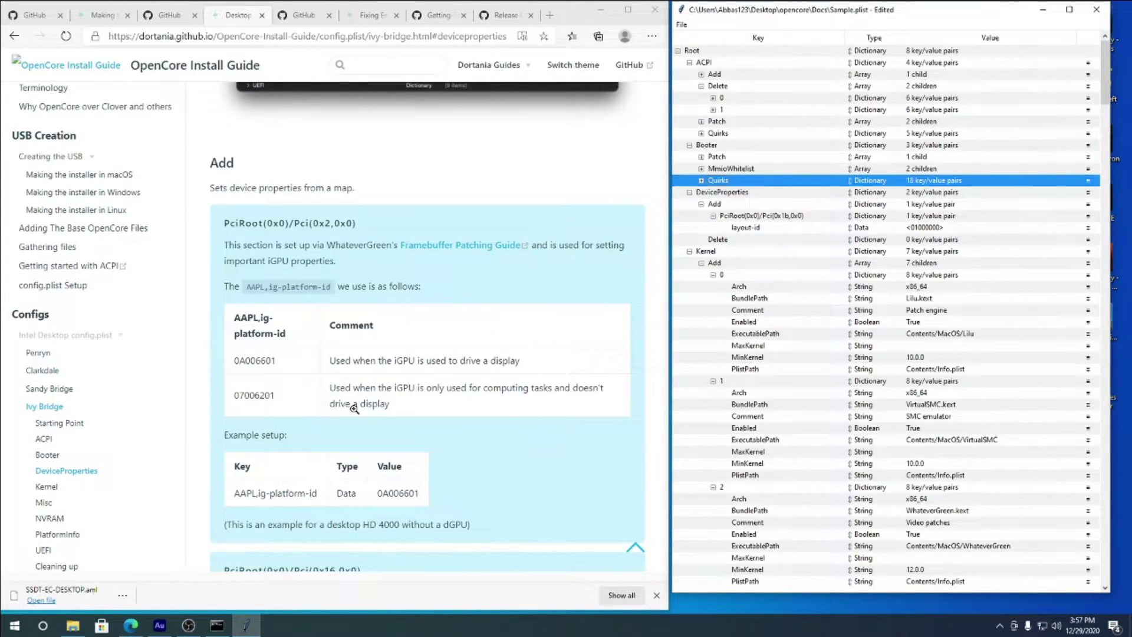
scroll(354, 408, down, 1)
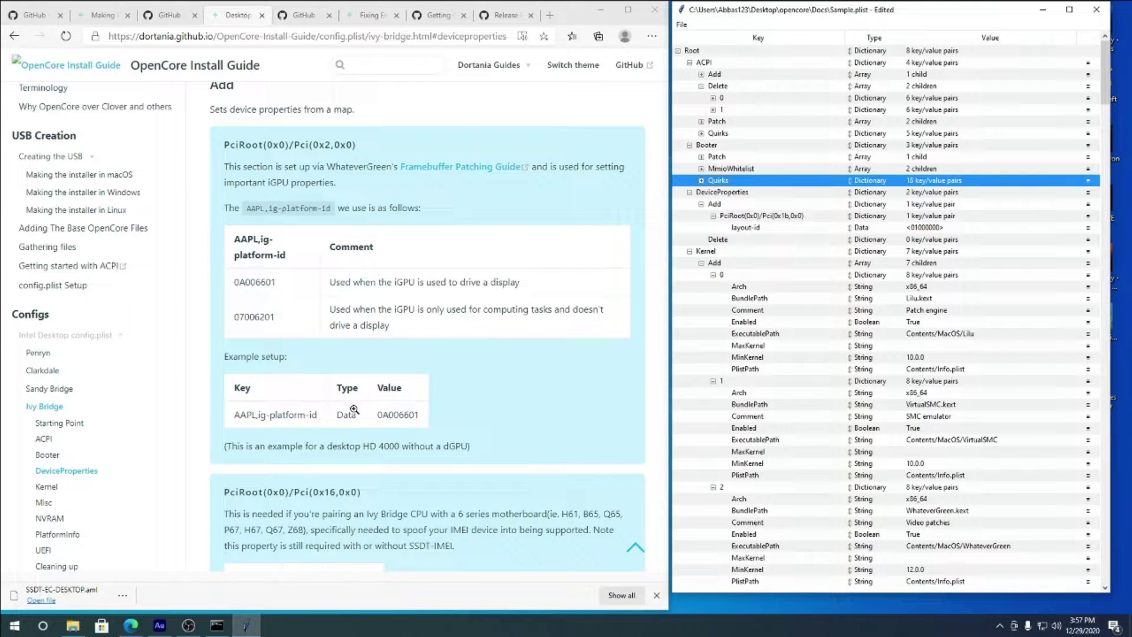
drag(318, 416, 234, 419)
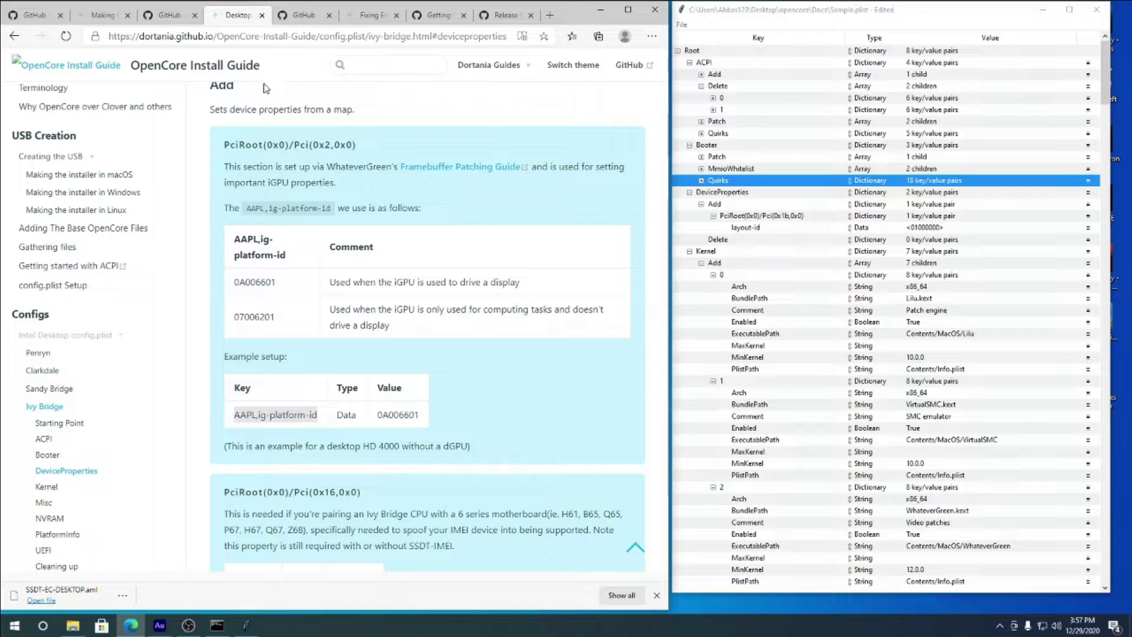
scroll(354, 312, down, 3)
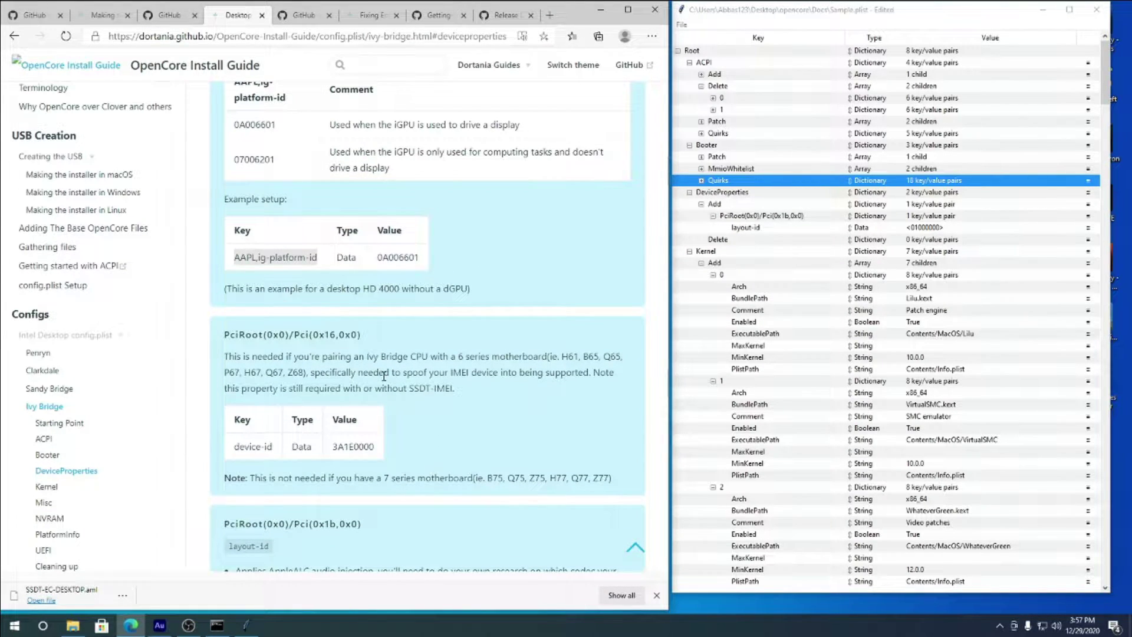
scroll(383, 376, down, 3)
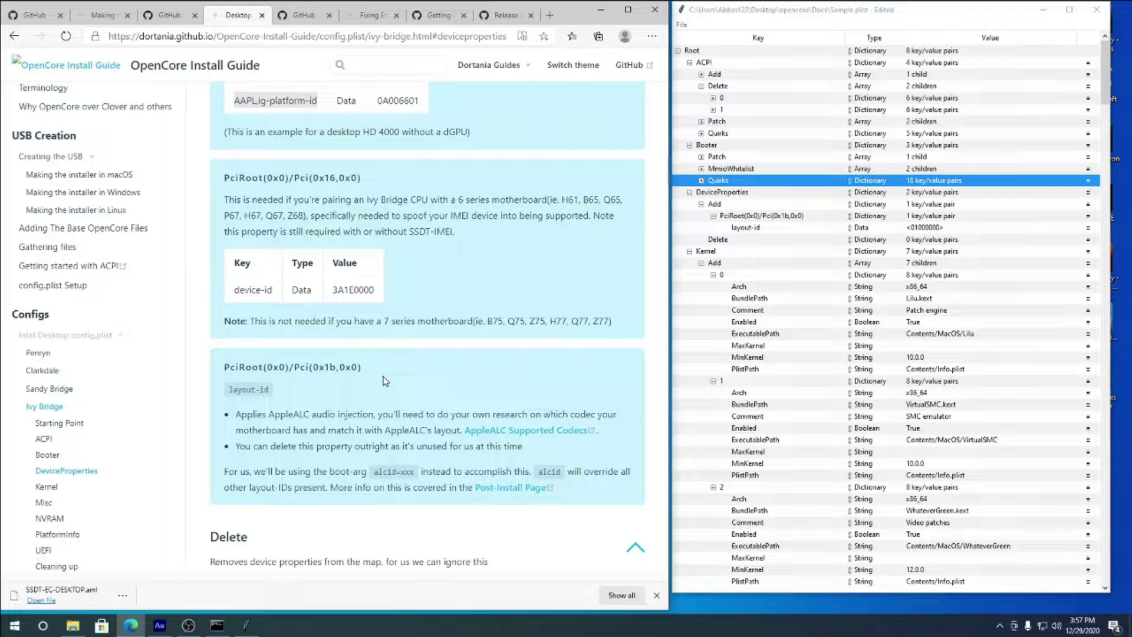
scroll(384, 381, up, 4)
scroll(384, 381, down, 4)
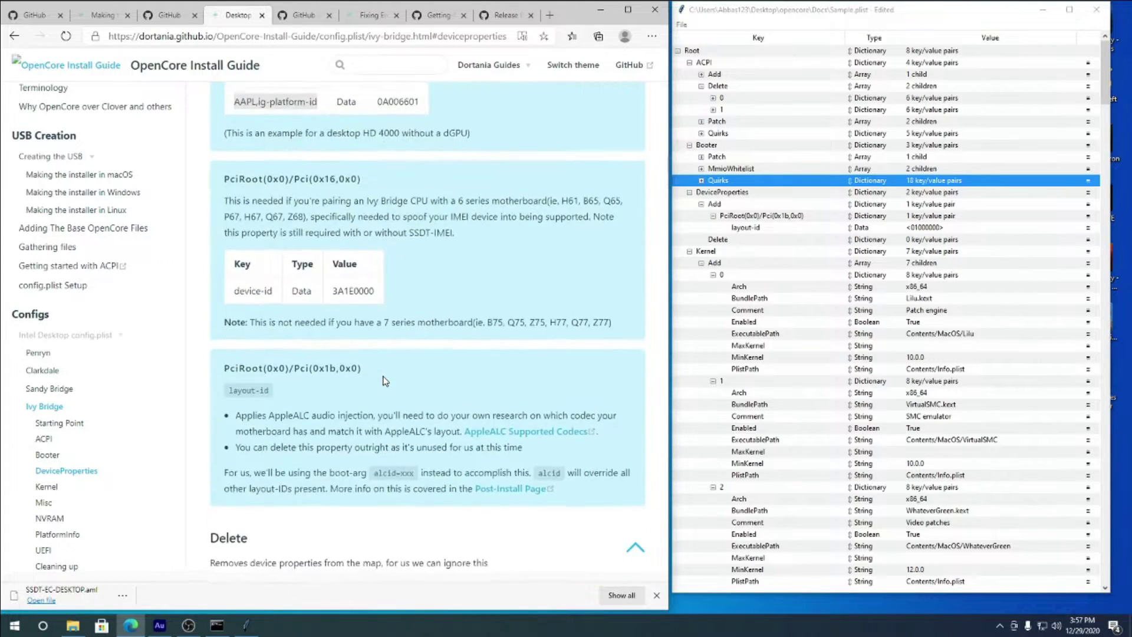
scroll(383, 381, down, 7)
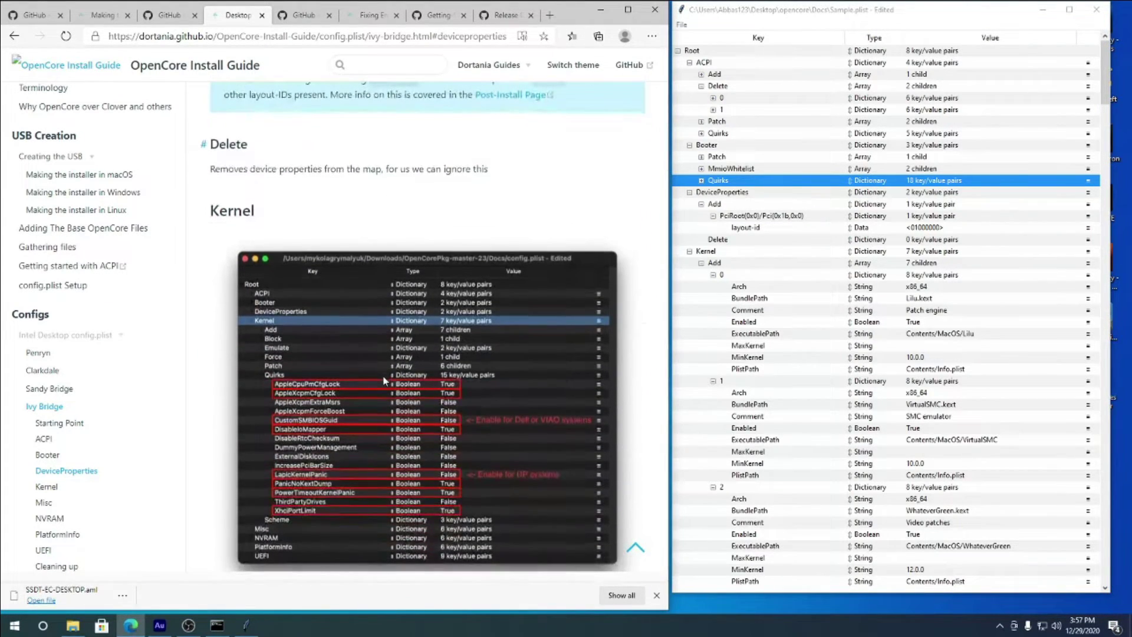
- Copy the AAPL,ig-platform-id key name from the guide and rename the layout-id key under DeviceProperties Add with it
scroll(382, 375, up, 4)
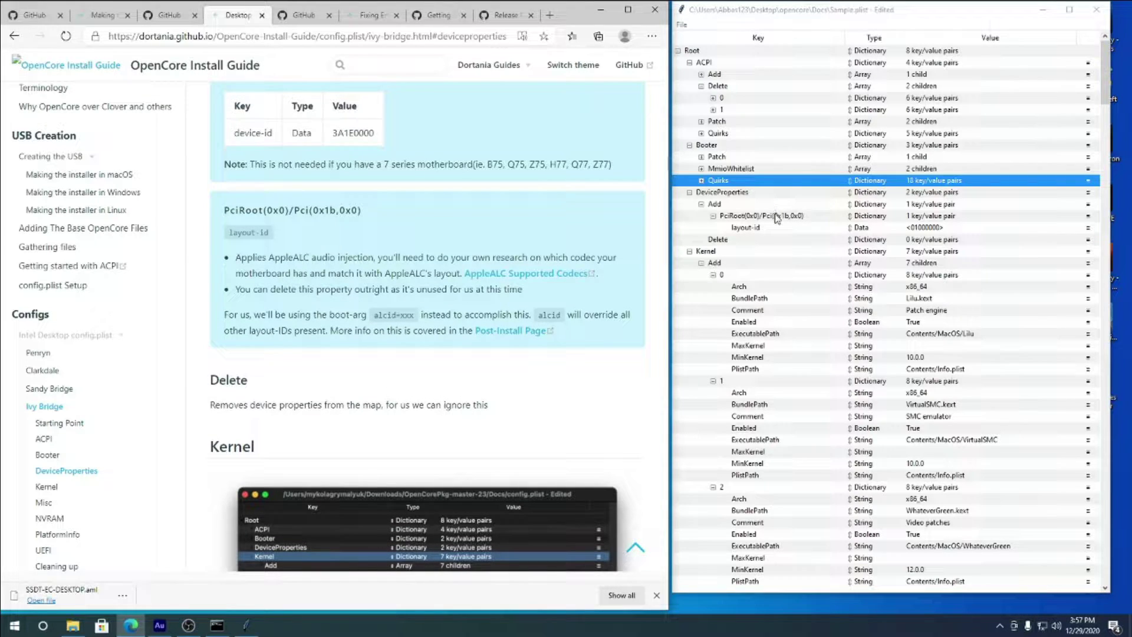
scroll(252, 340, up, 4)
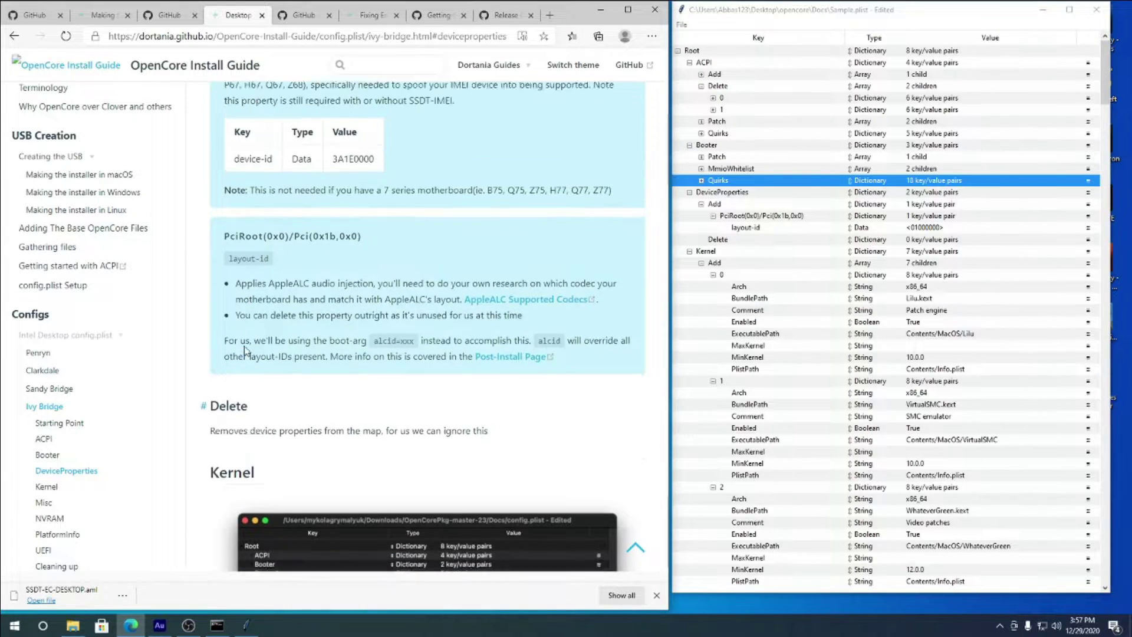
right_click(295, 180)
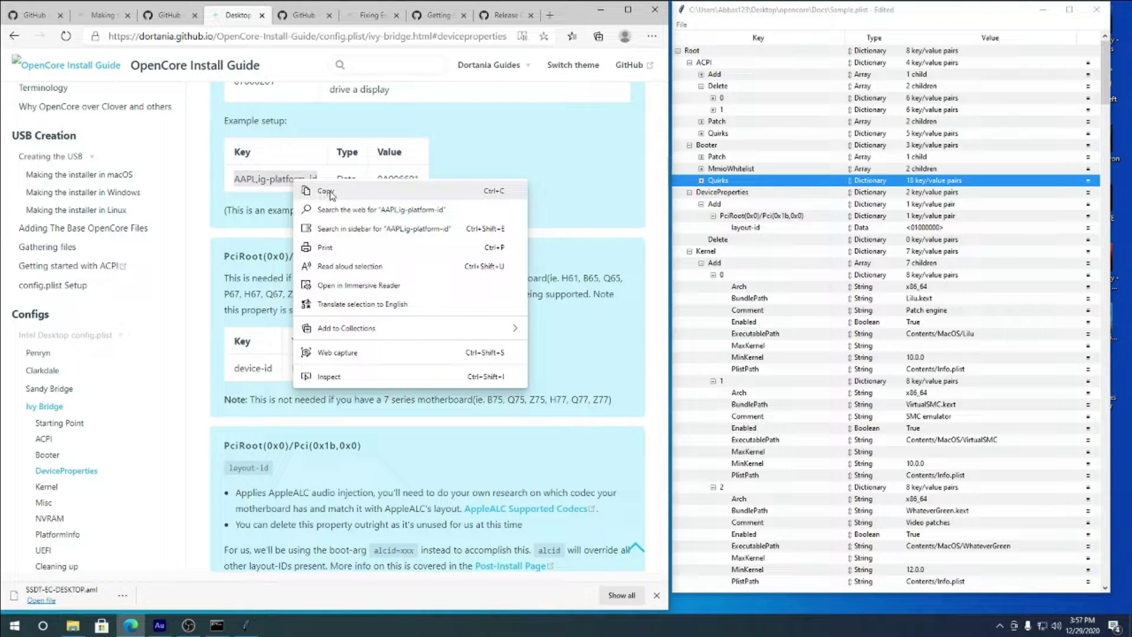
click(326, 191)
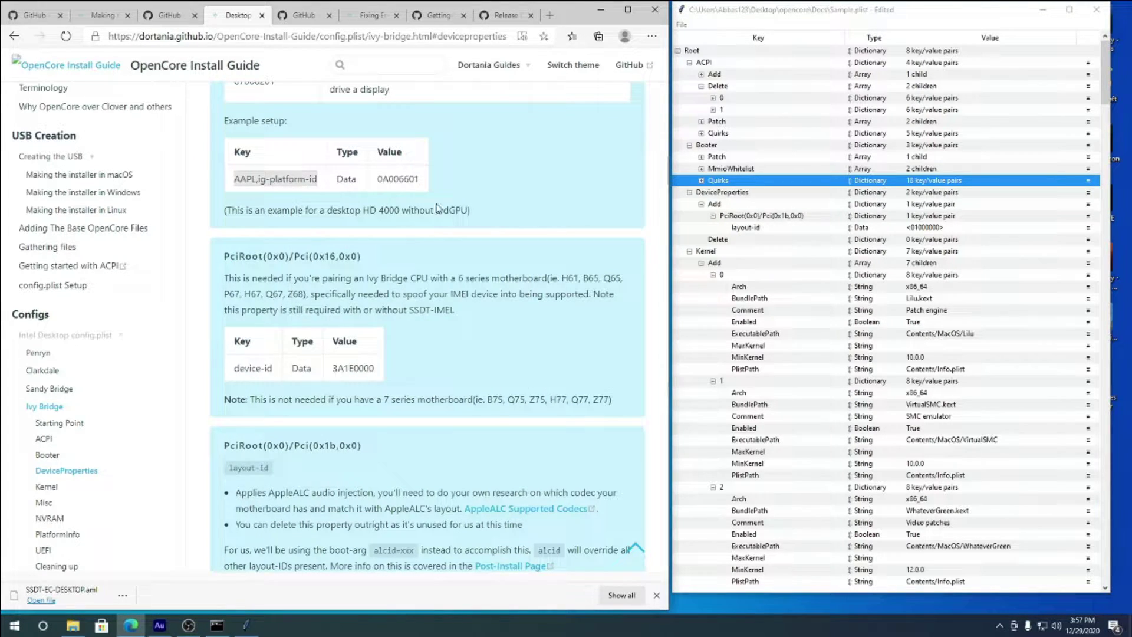
double_click(749, 229)
key(ctrl+v)
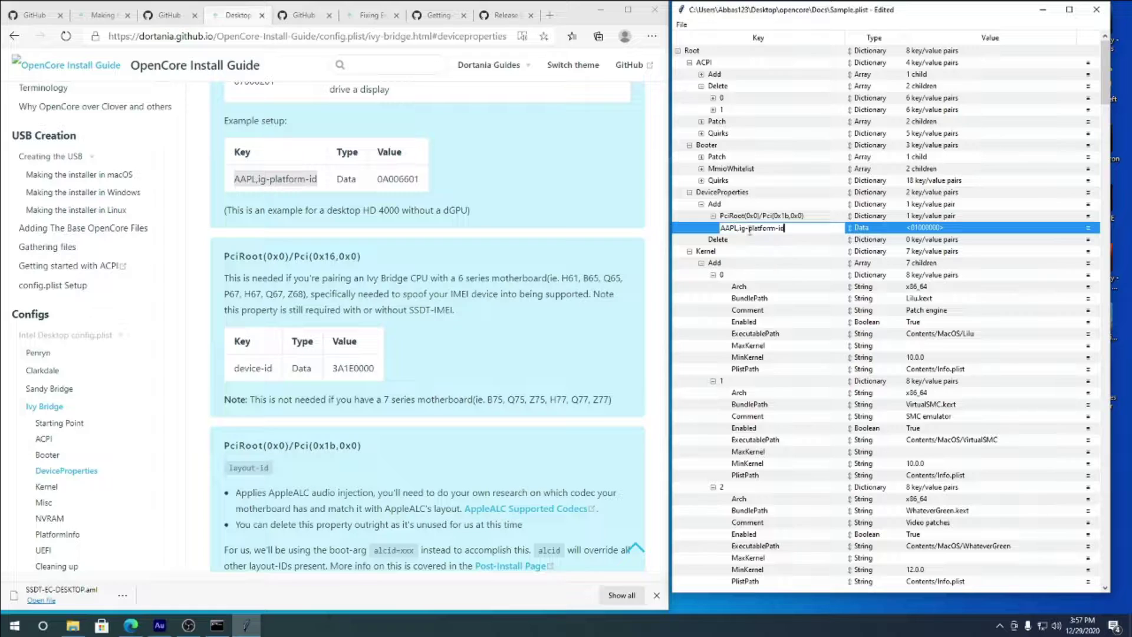
- Set the AAPL,ig-platform-id data value to 05000000
double_click(947, 227)
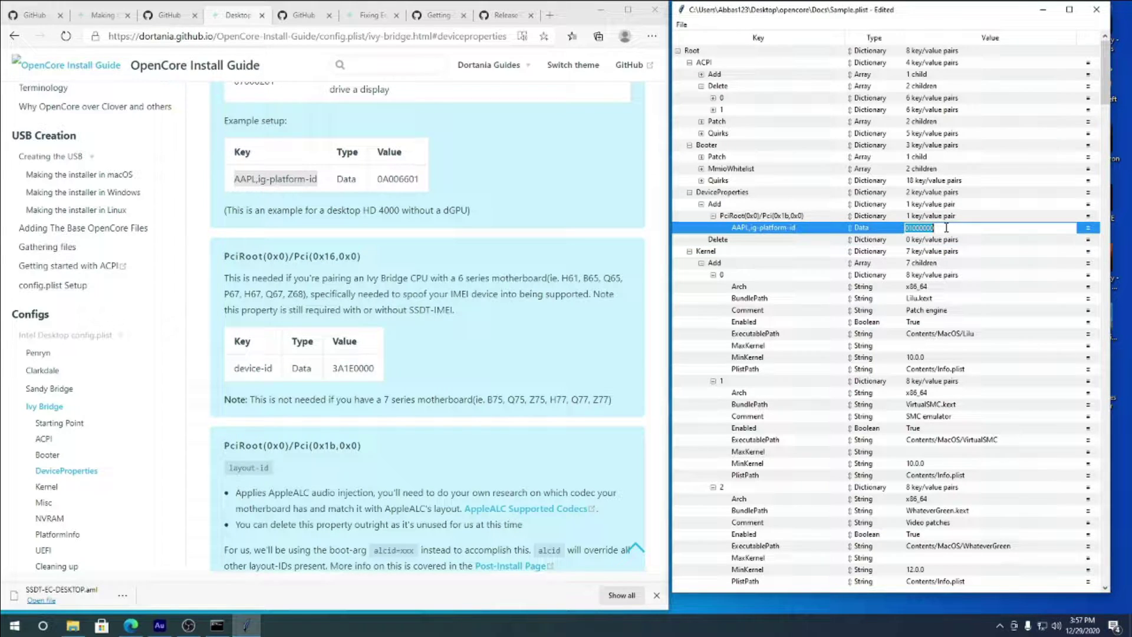
text(0500000)
key(Return)
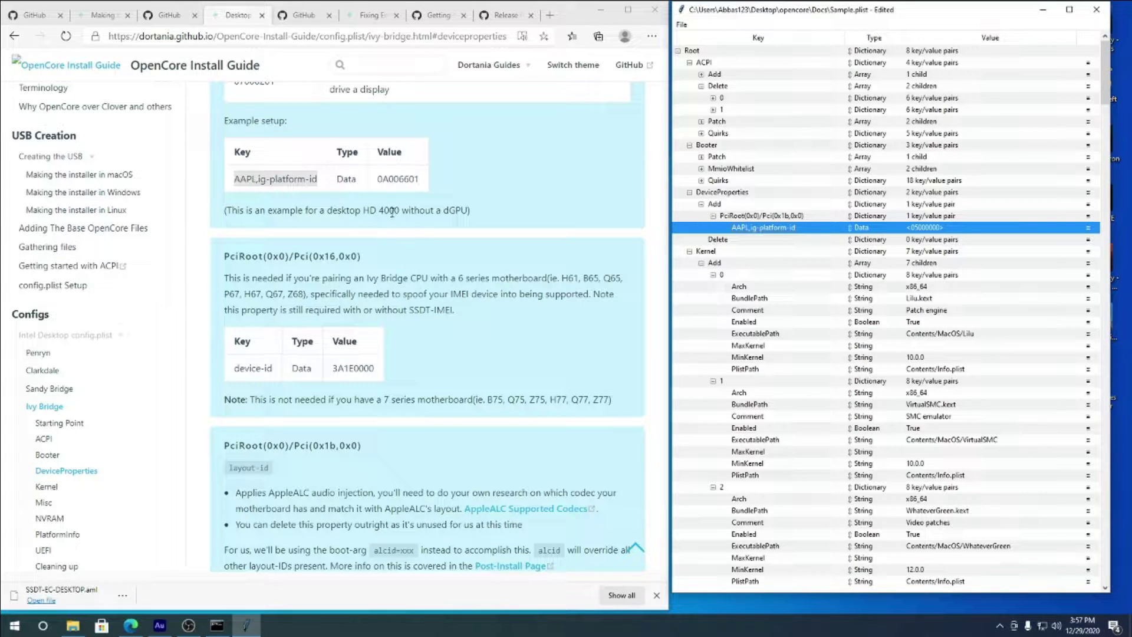
- Set the AAPL,ig-platform-id data value to 0A006601, copied from the guide's example setup
double_click(395, 178)
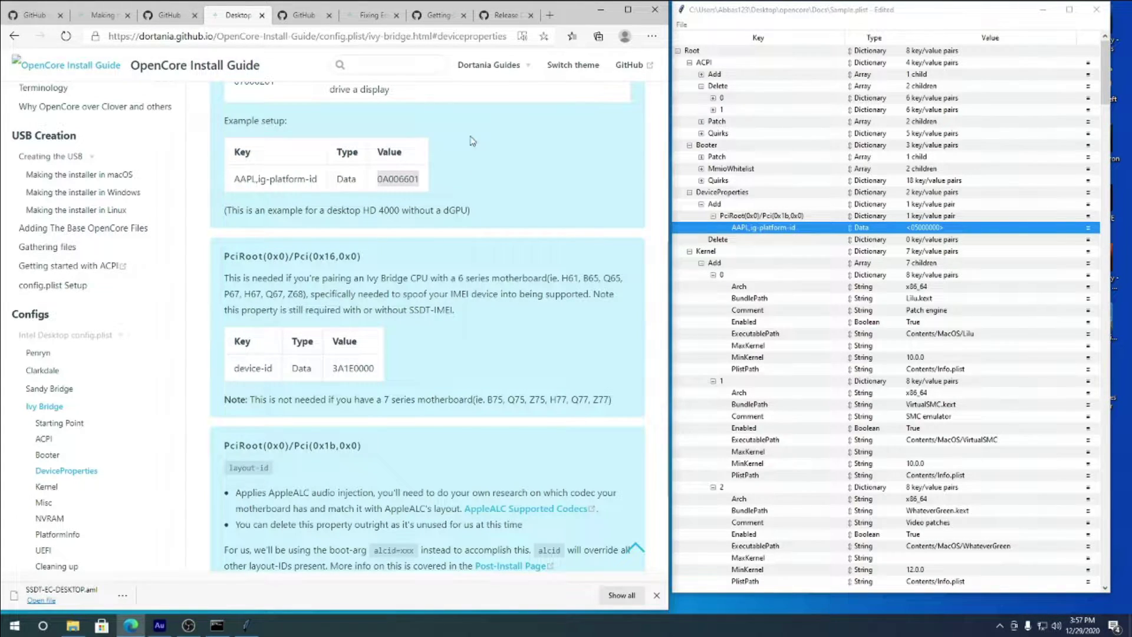
double_click(929, 228)
key(ctrl+a)
key(ctrl+v)
click(823, 254)
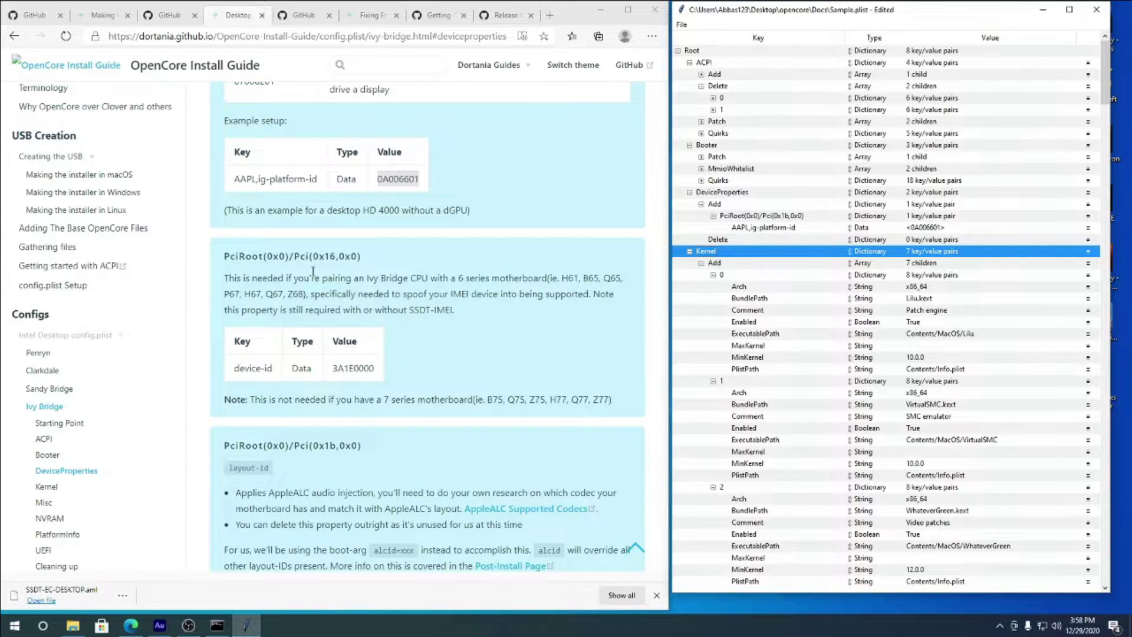
- Review the guide's remaining DeviceProperties notes and its Kernel section, briefly expanding the in-depth info under Add
scroll(422, 353, down, 4)
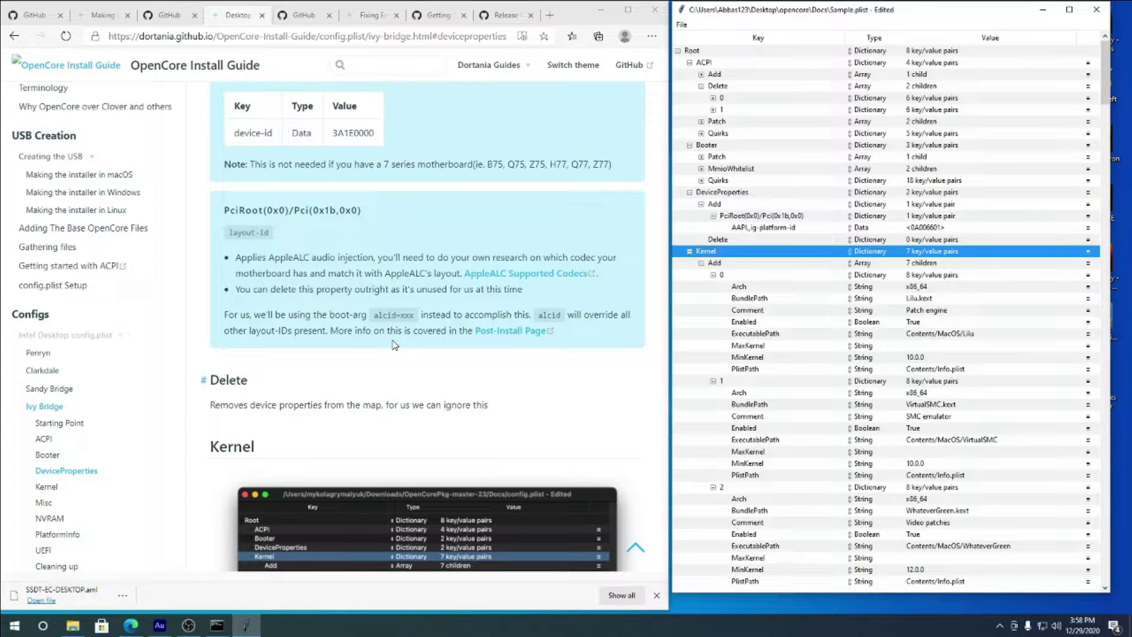
scroll(325, 381, down, 5)
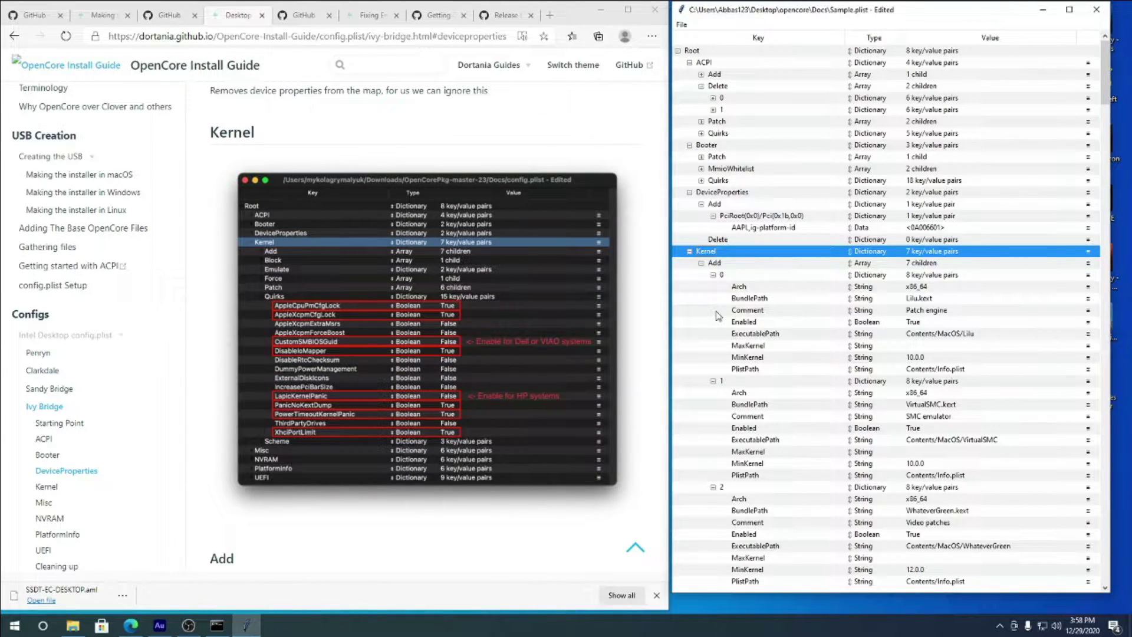
scroll(515, 301, up, 10)
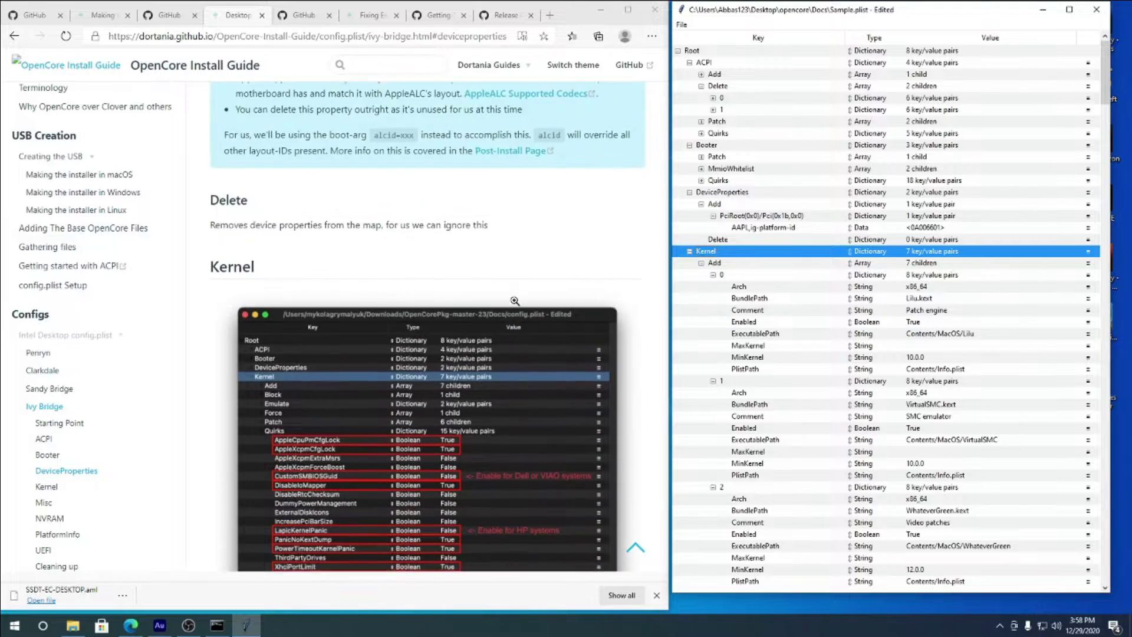
scroll(515, 301, down, 12)
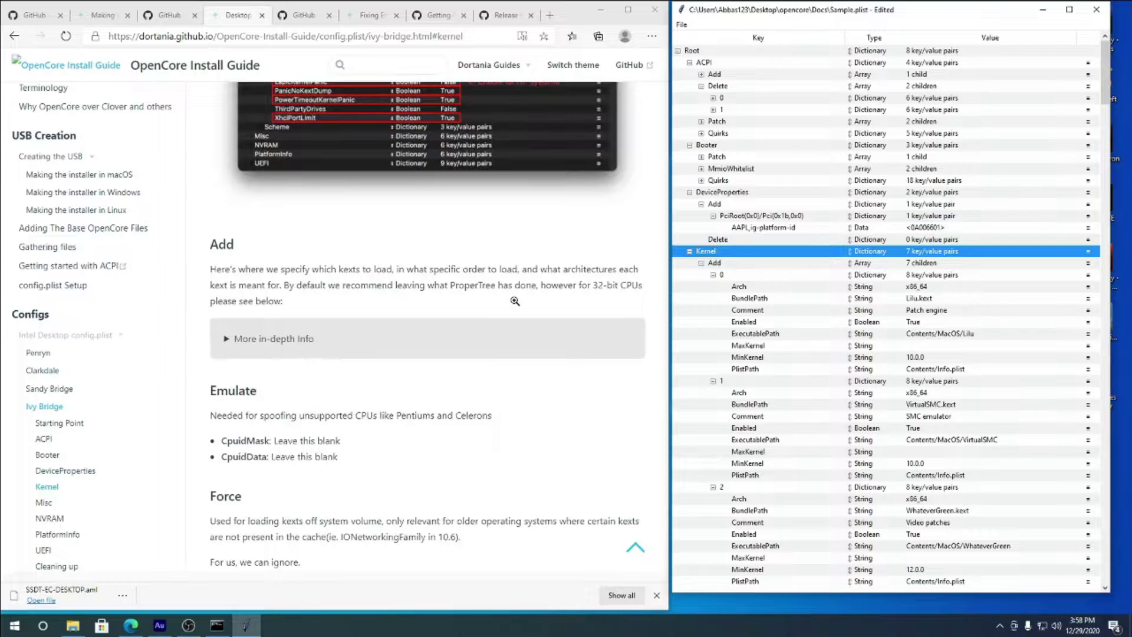
click(265, 339)
click(265, 342)
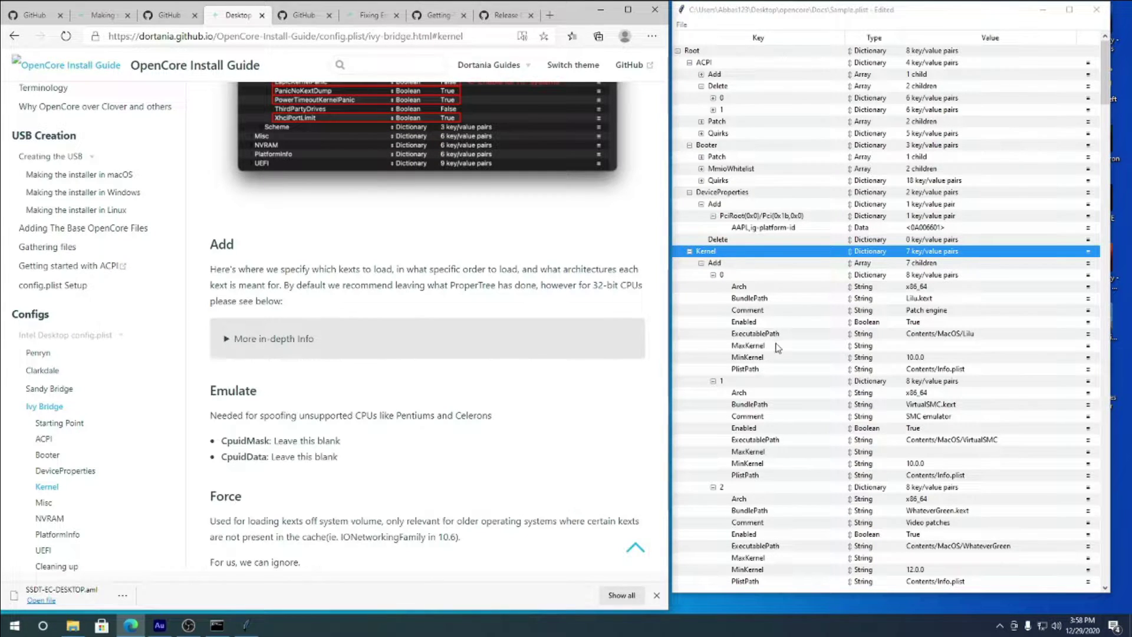
- Review the Lilu, VirtualSMC, WhateverGreen and AppleALC entries under Kernel Add against the guide, collapsing each one
scroll(428, 326, up, 4)
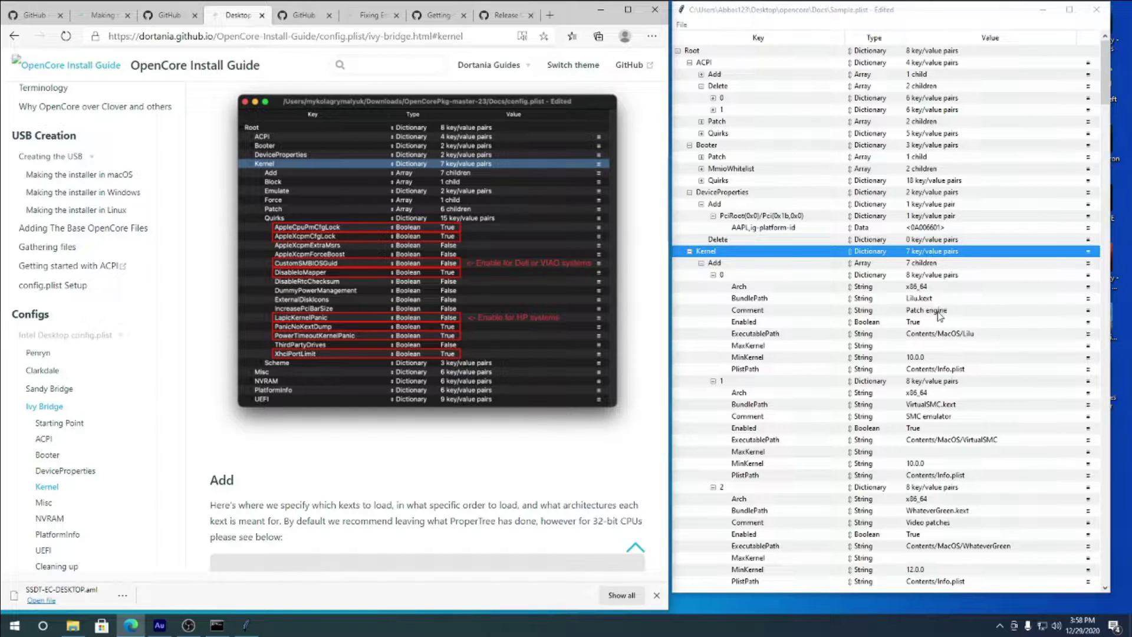
click(713, 275)
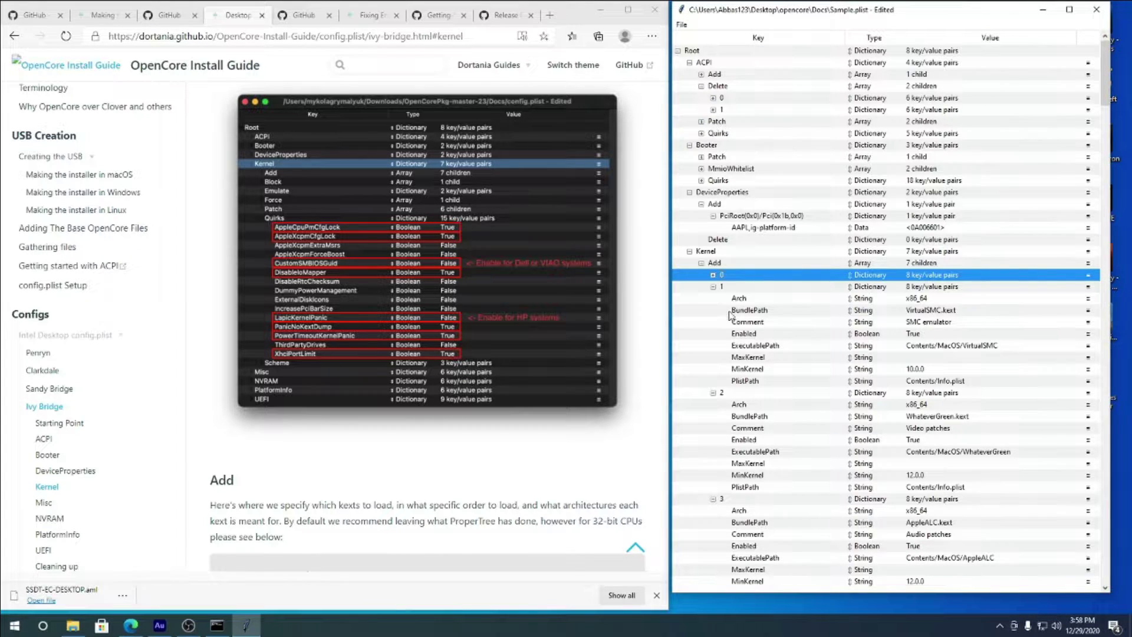
click(713, 287)
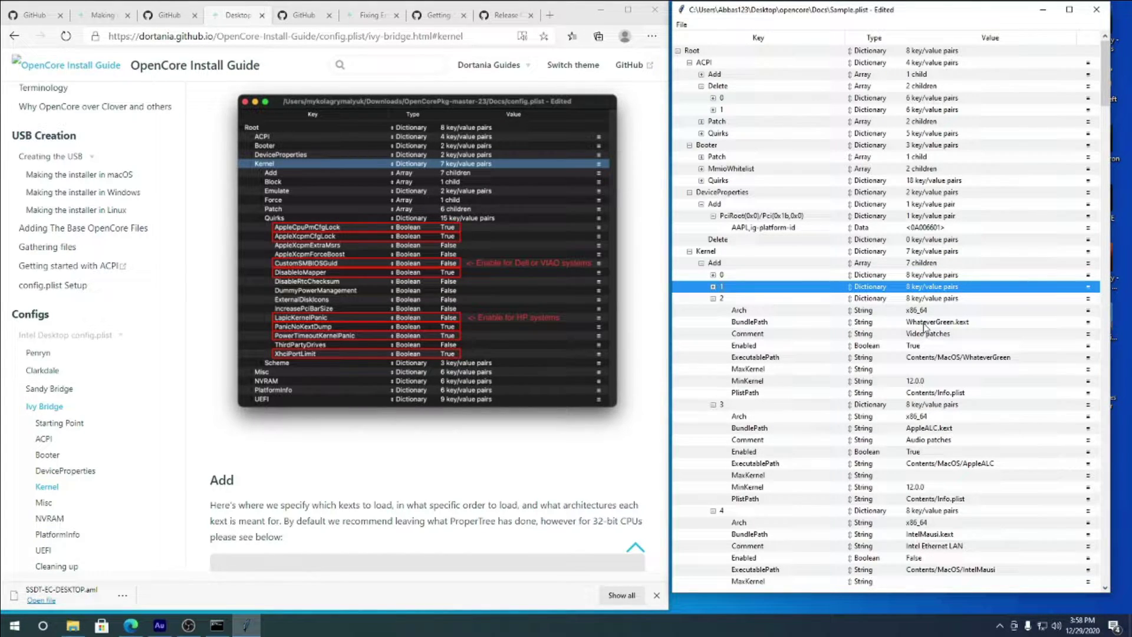
click(713, 298)
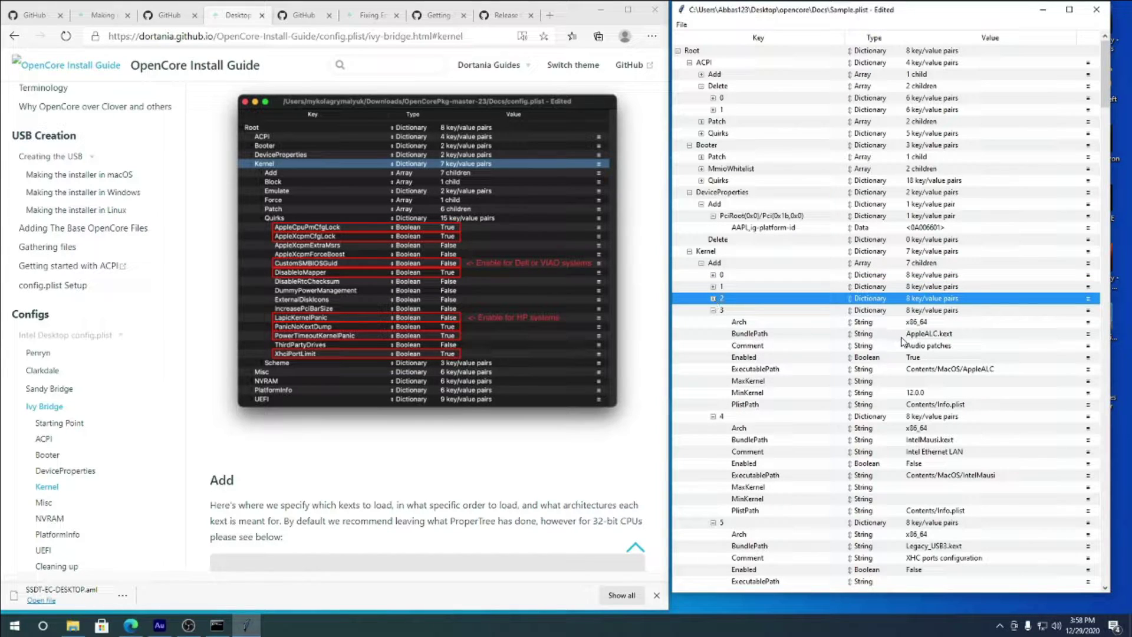
scroll(423, 361, up, 10)
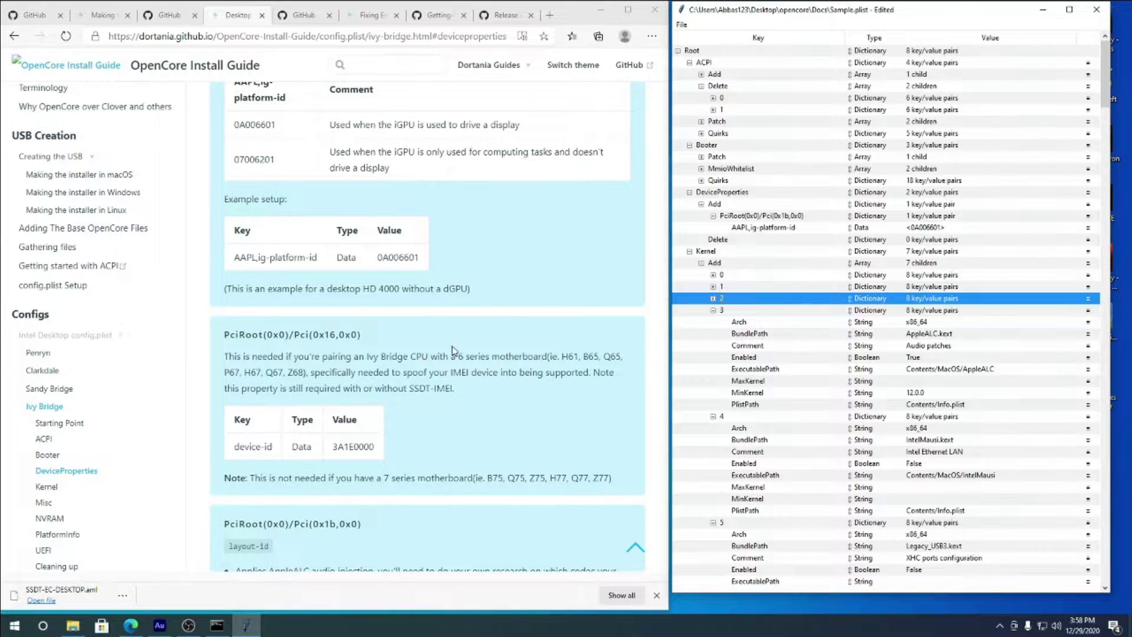
click(713, 310)
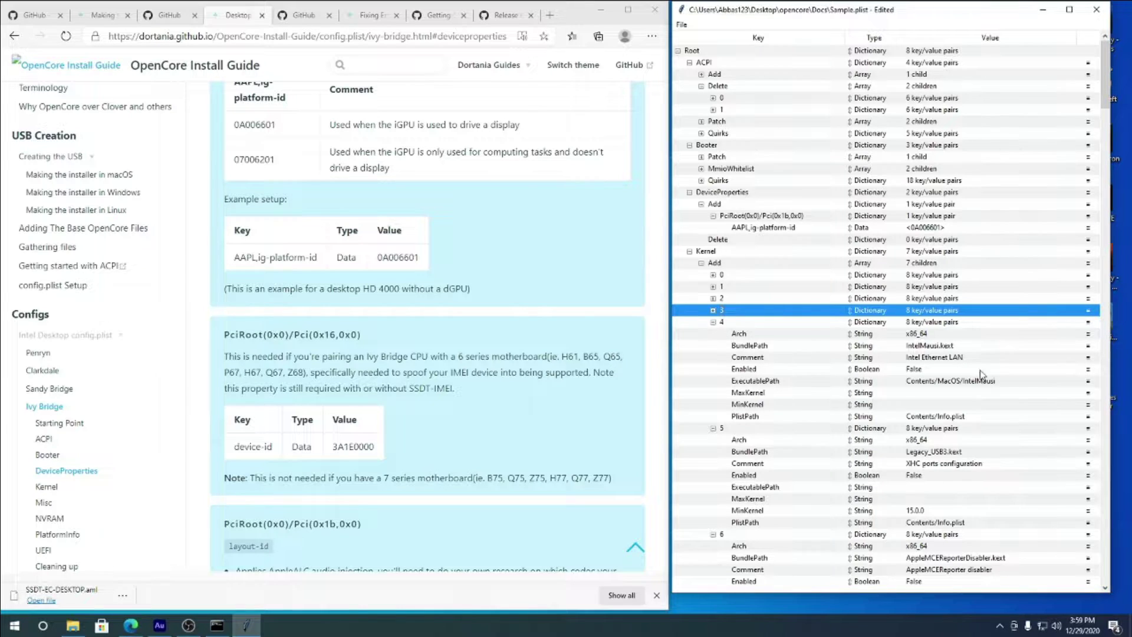
- Under Kernel Add, set Enabled to True for the IntelMausi.kext entry and delete the Legacy_USB3.kext entry
double_click(922, 369)
click(930, 365)
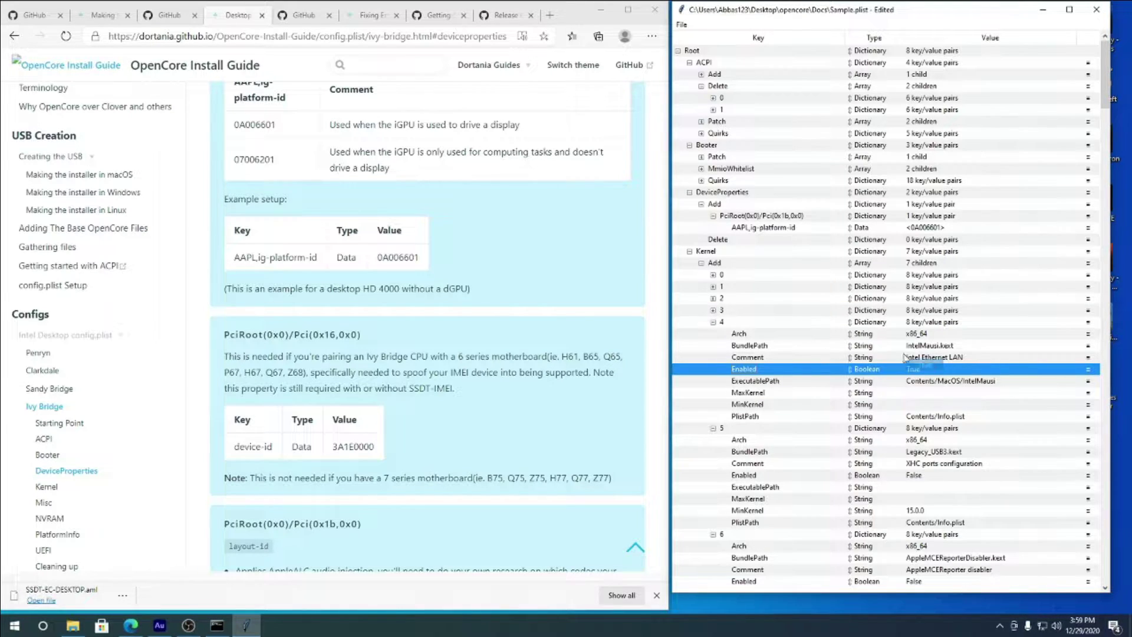
click(714, 323)
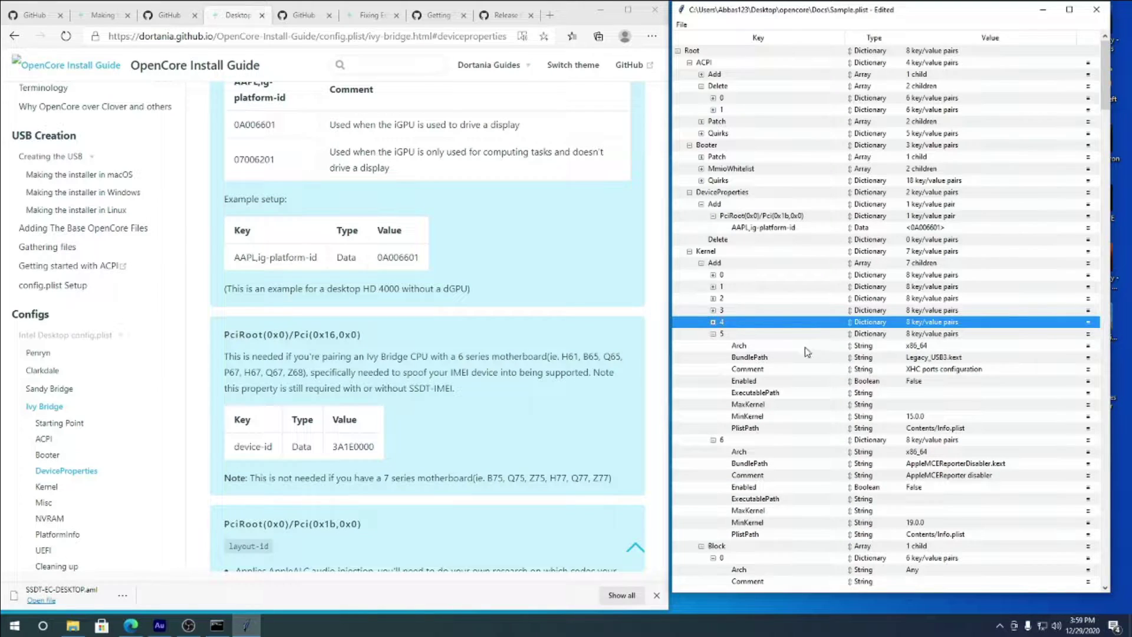
click(778, 337)
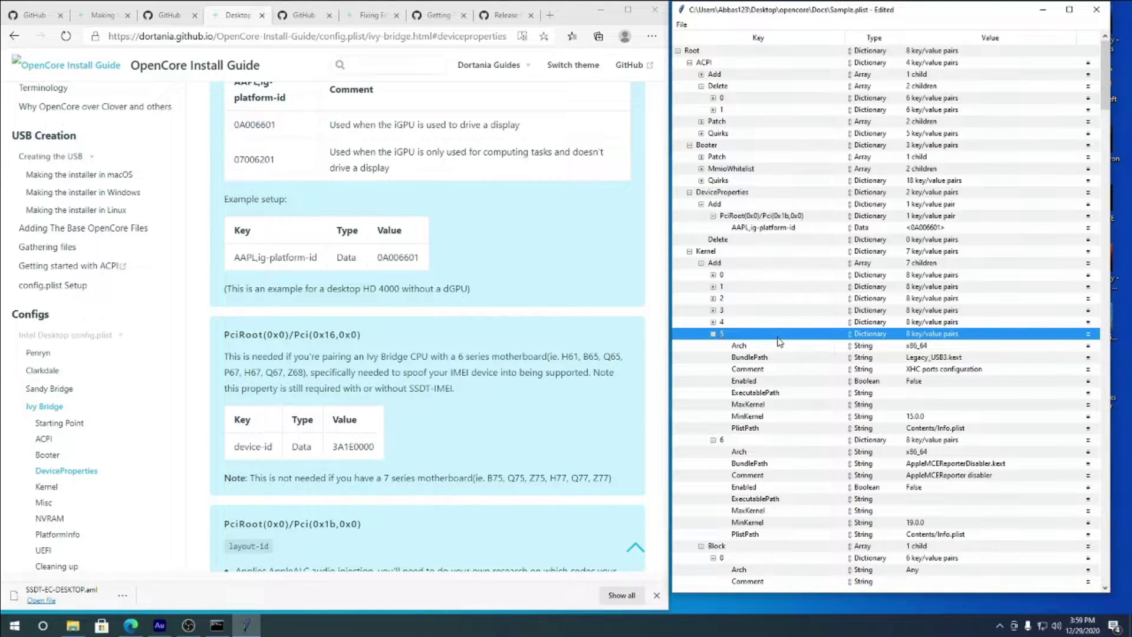
key(Delete)
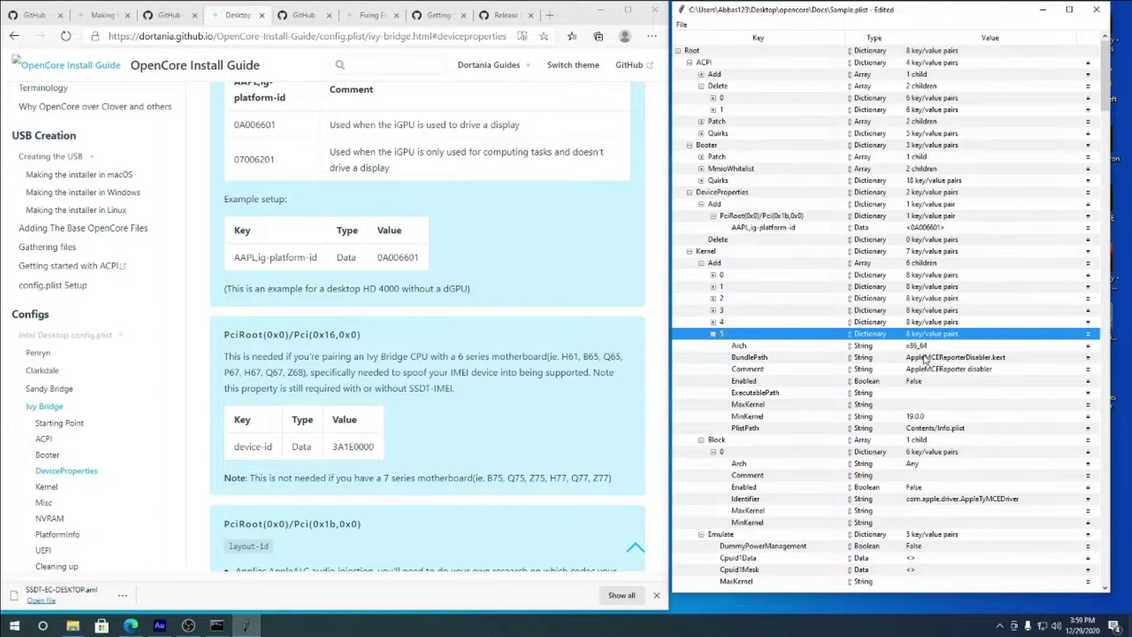
- Try reusing the AppleMCEReporterDisabler entry by setting its BundlePath to USBInjectAll.kext
double_click(925, 358)
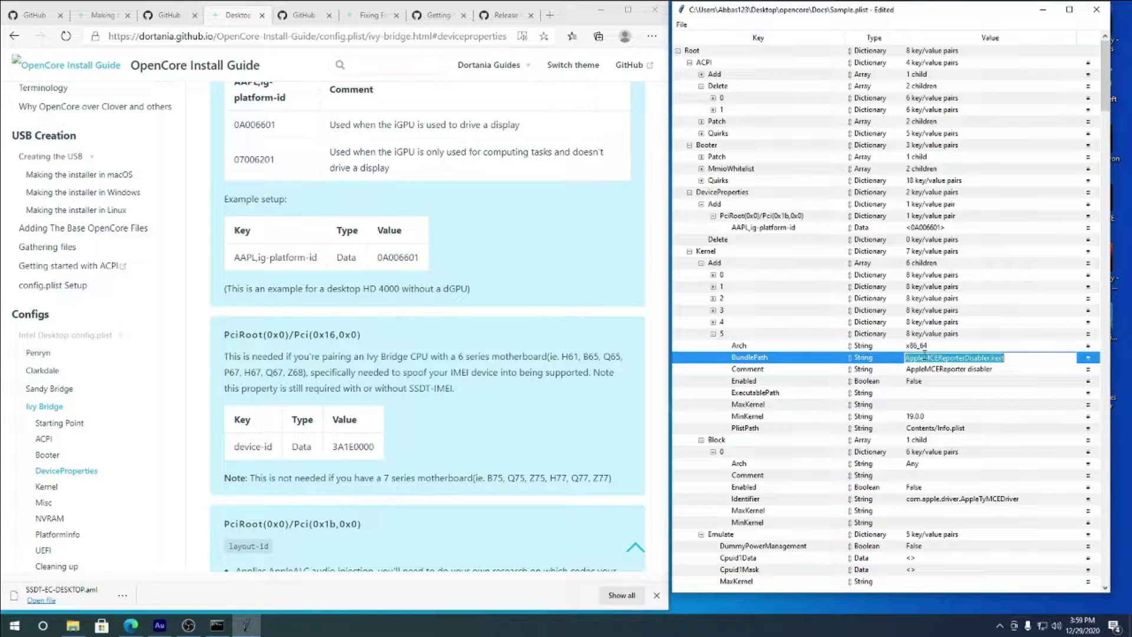
text(USBIn)
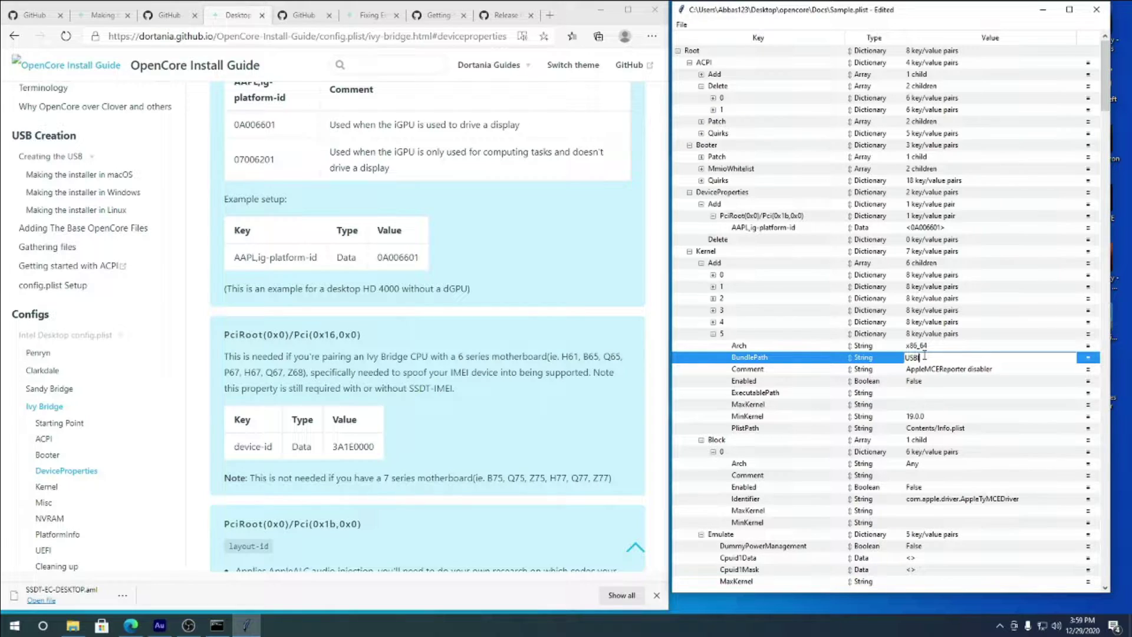
text(jectAll.kext)
key(Return)
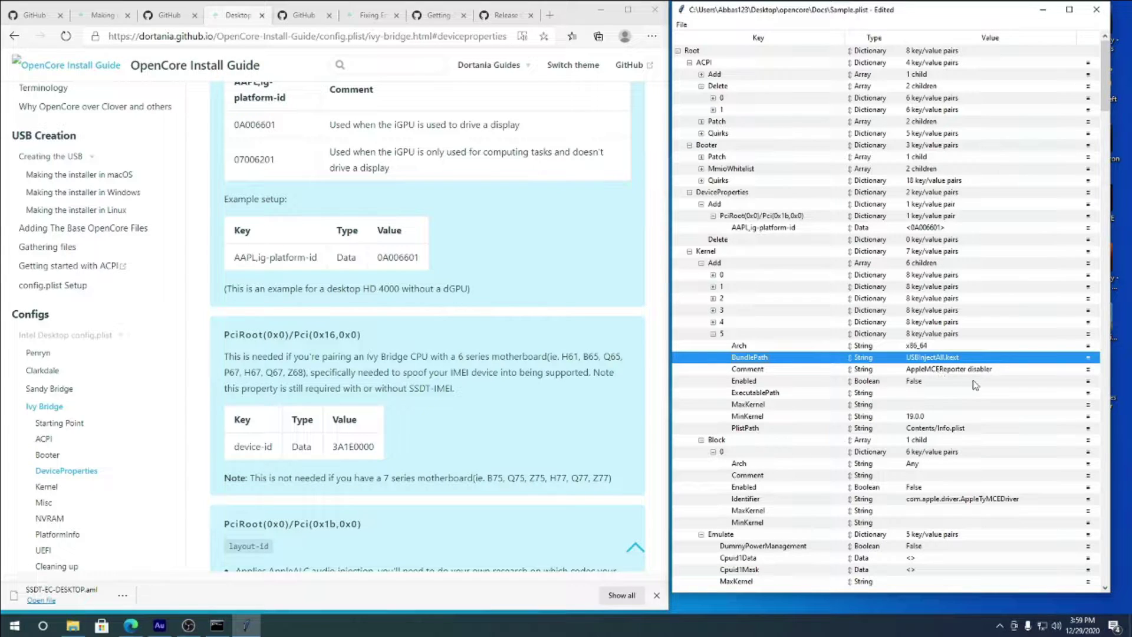
double_click(968, 361)
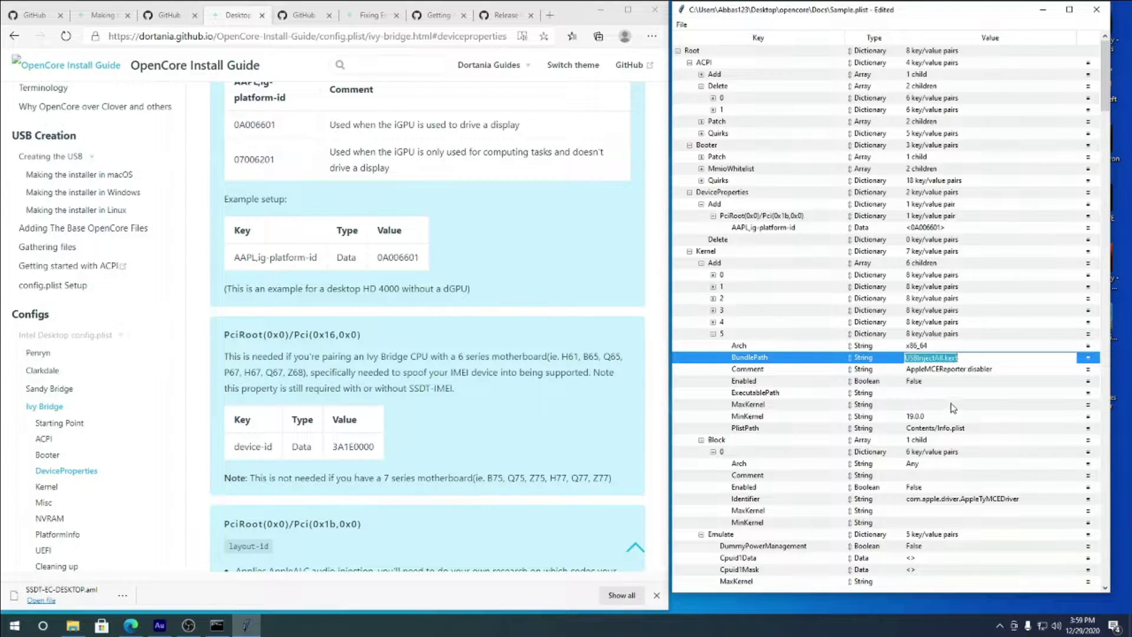
double_click(965, 369)
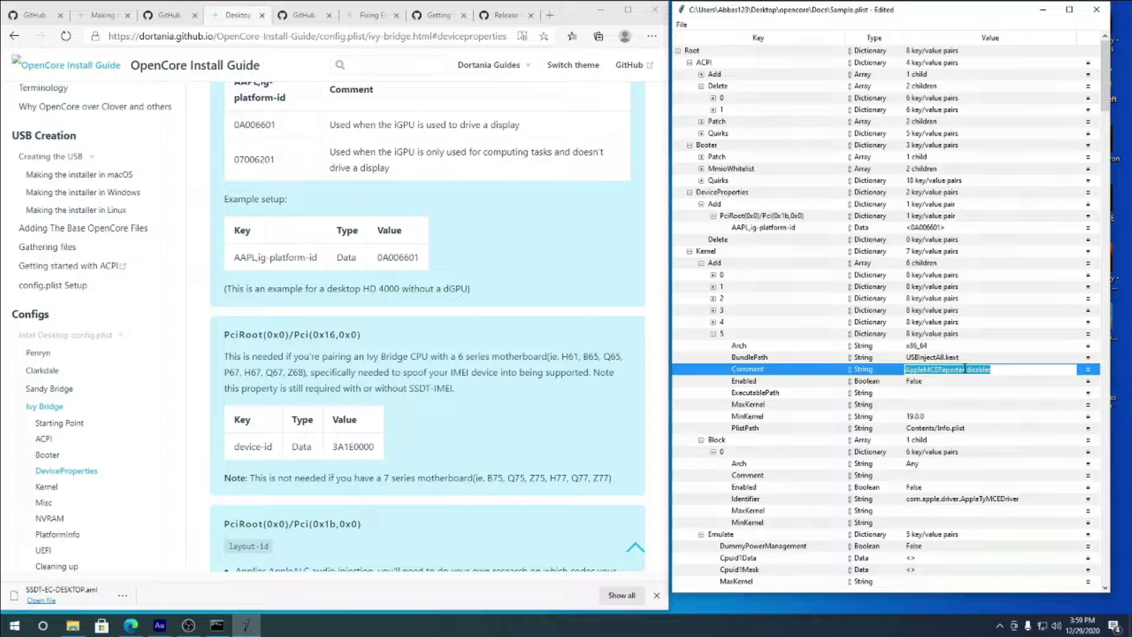
- Duplicate the IntelMausi.kext entry within the Kernel Add array and delete the entry whose comment is AppleMCEReporter disabler
click(713, 322)
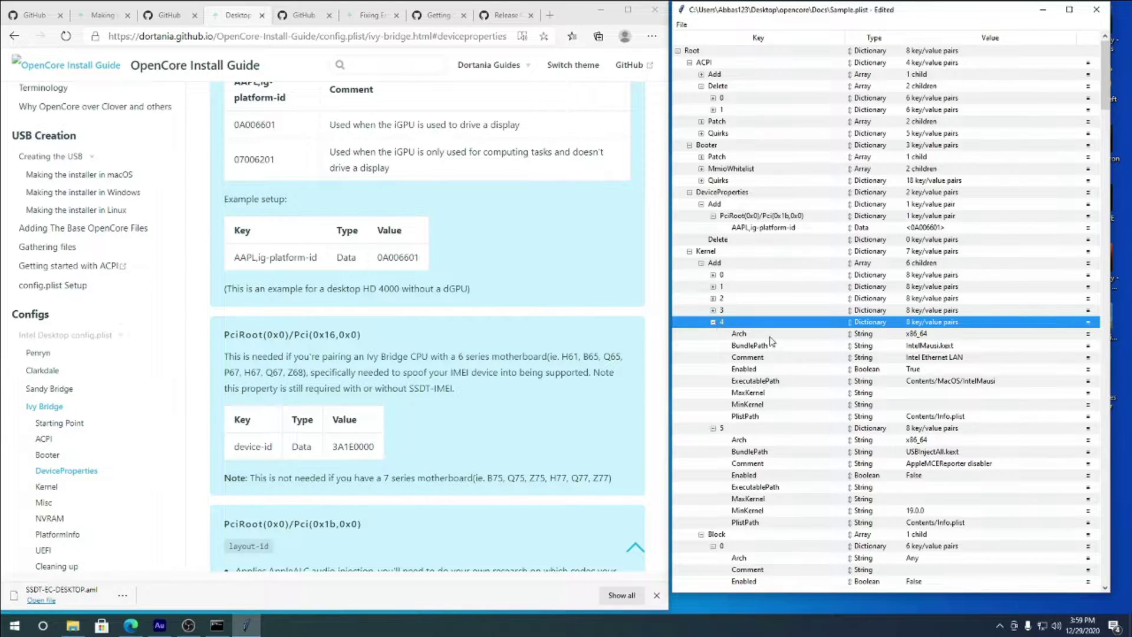
scroll(813, 398, down, 1)
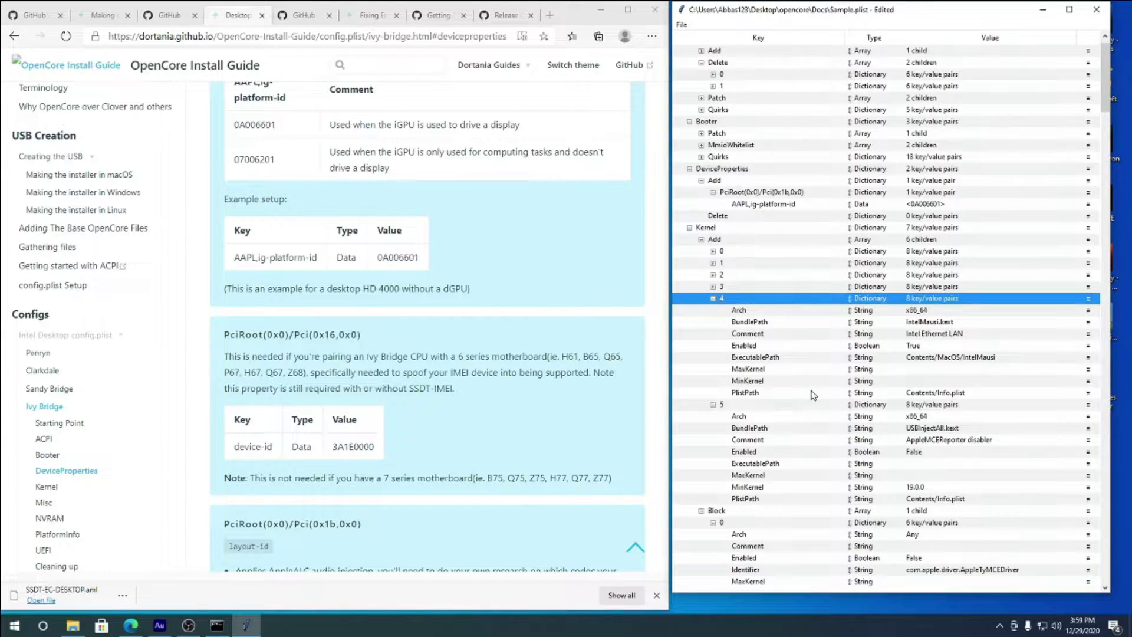
right_click(730, 299)
click(721, 443)
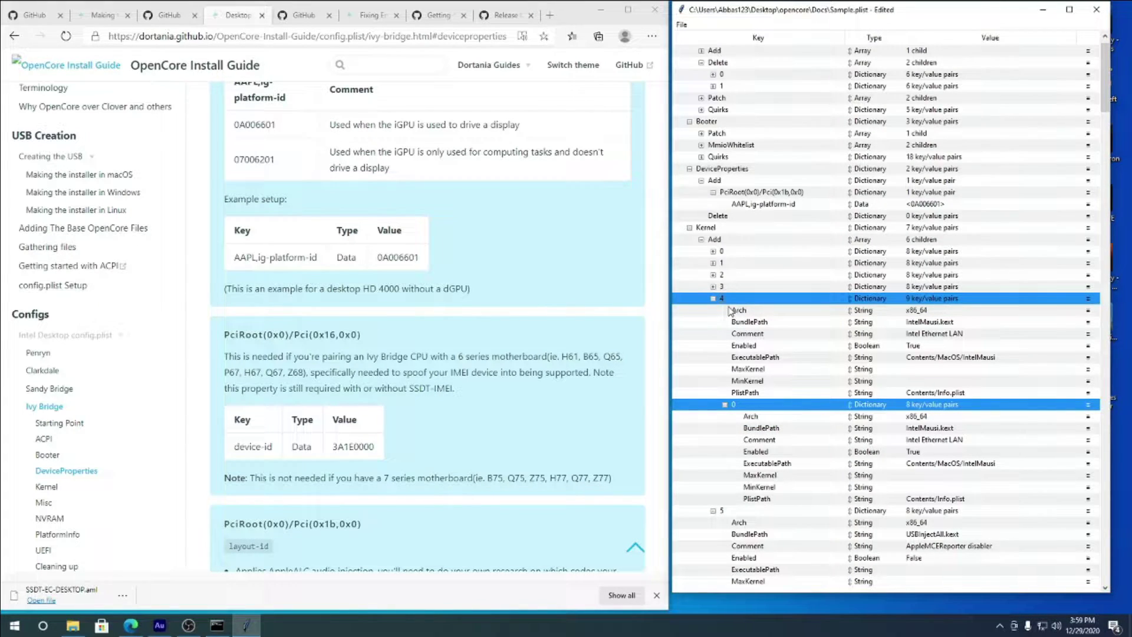
key(Delete)
click(726, 241)
key(ctrl+v)
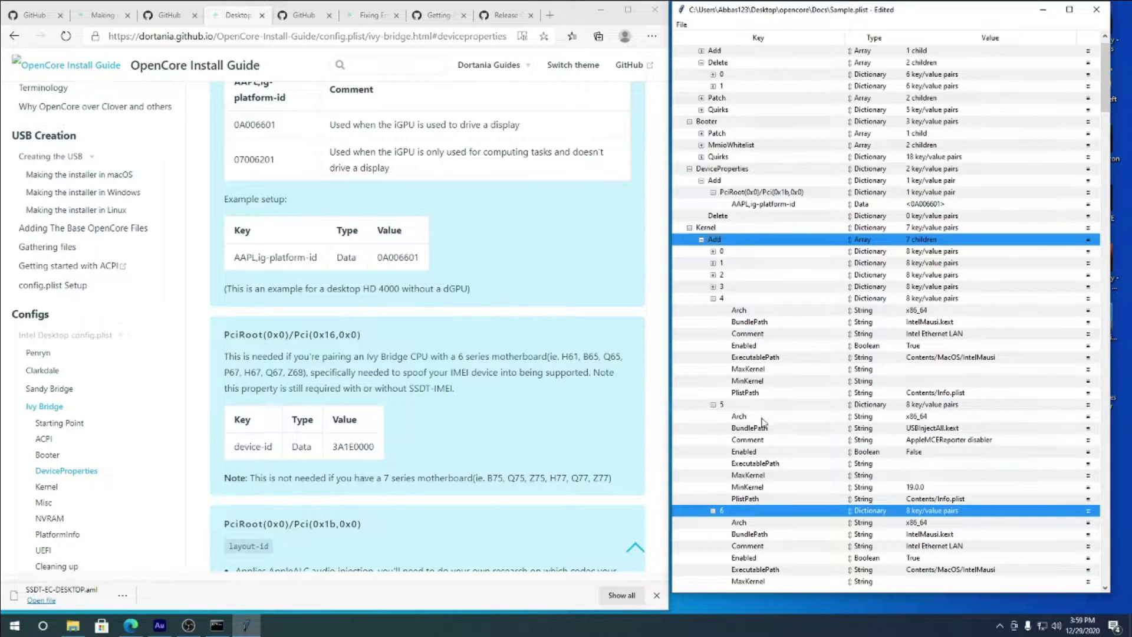
click(714, 404)
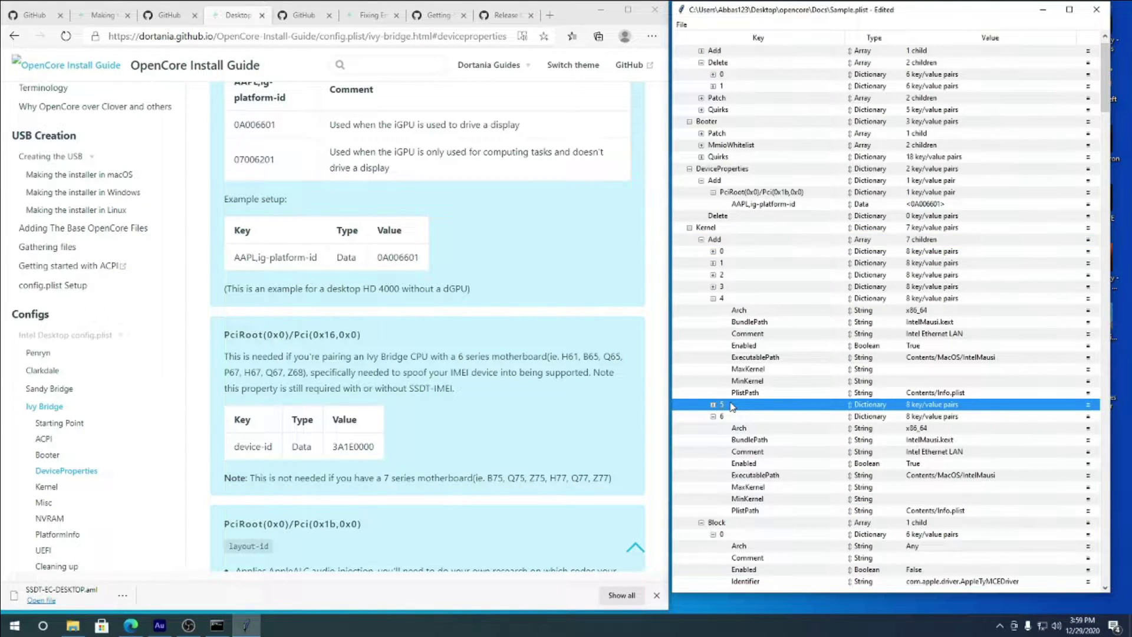
key(Delete)
click(933, 430)
double_click(933, 430)
key(ctrl+v)
click(976, 444)
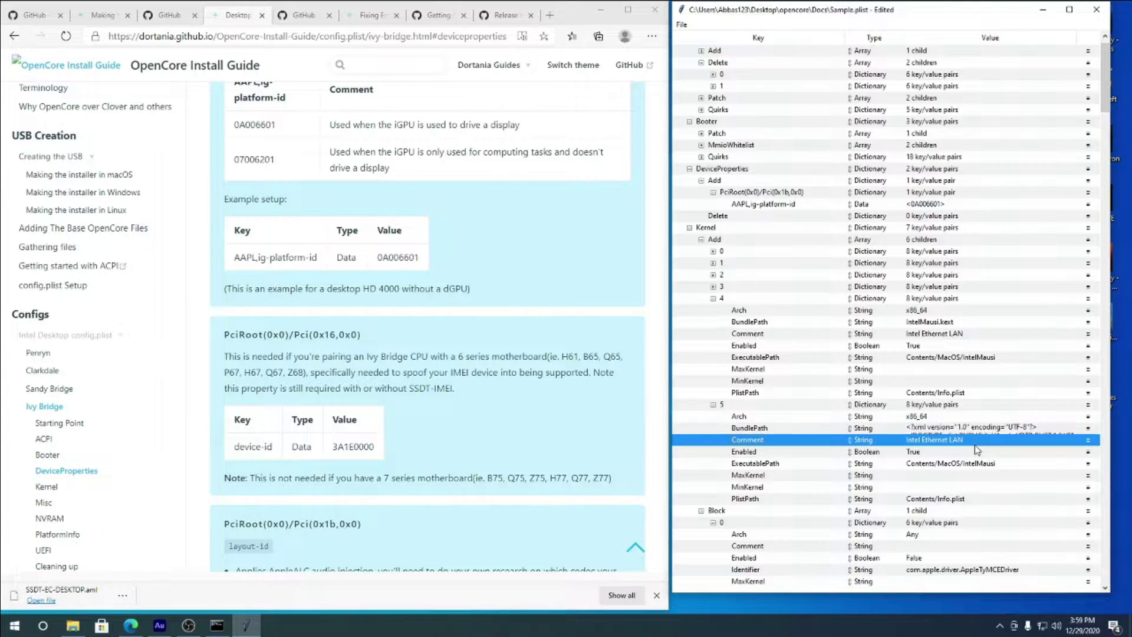
key(ctrl+z)
- Set the BundlePath of the duplicated IntelMausi entry to USBInjectAll.kext
click(920, 428)
double_click(917, 429)
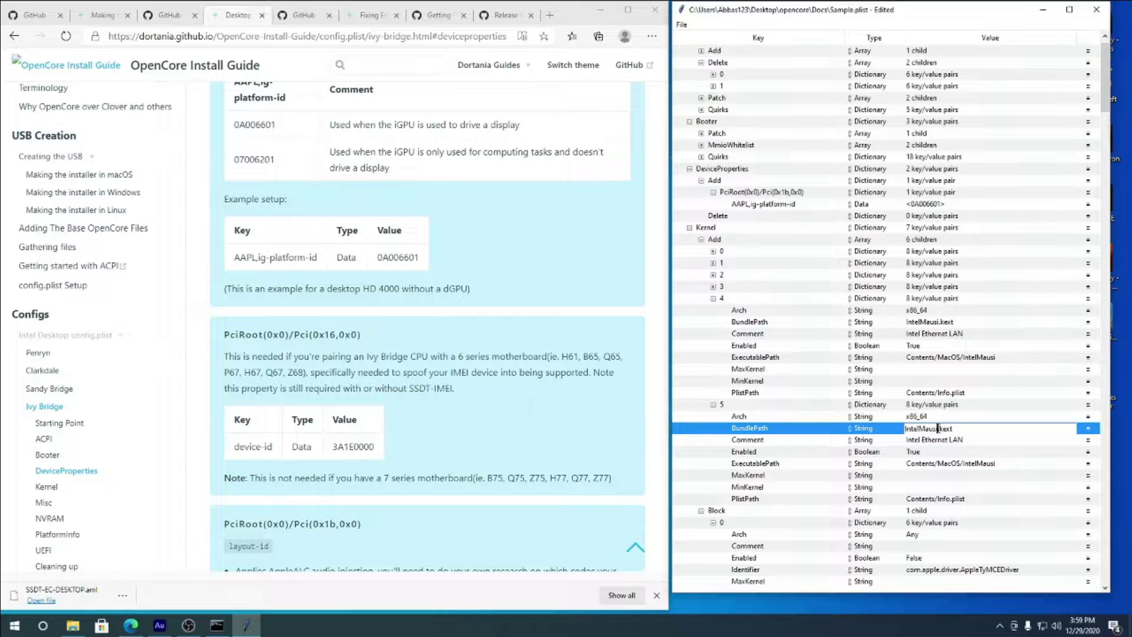
click(937, 428)
key(BackSpace)
key(BackSpace)
key(BackSpace)
key(BackSpace)
key(BackSpace)
key(BackSpace)
key(BackSpace)
key(BackSpace)
key(BackSpace)
key(BackSpace)
text(USBInjectAll)
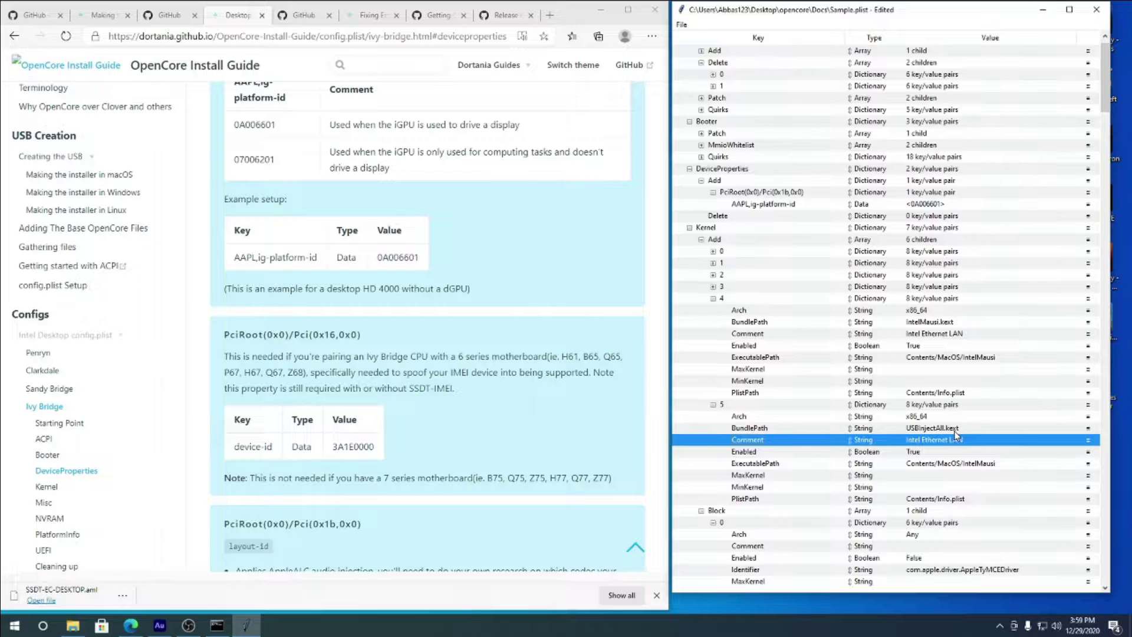
- Set the ExecutablePath of the USBInjectAll.kext entry to Contents/MacOS/USBInjectAll
double_click(955, 429)
key(ctrl+c)
double_click(968, 465)
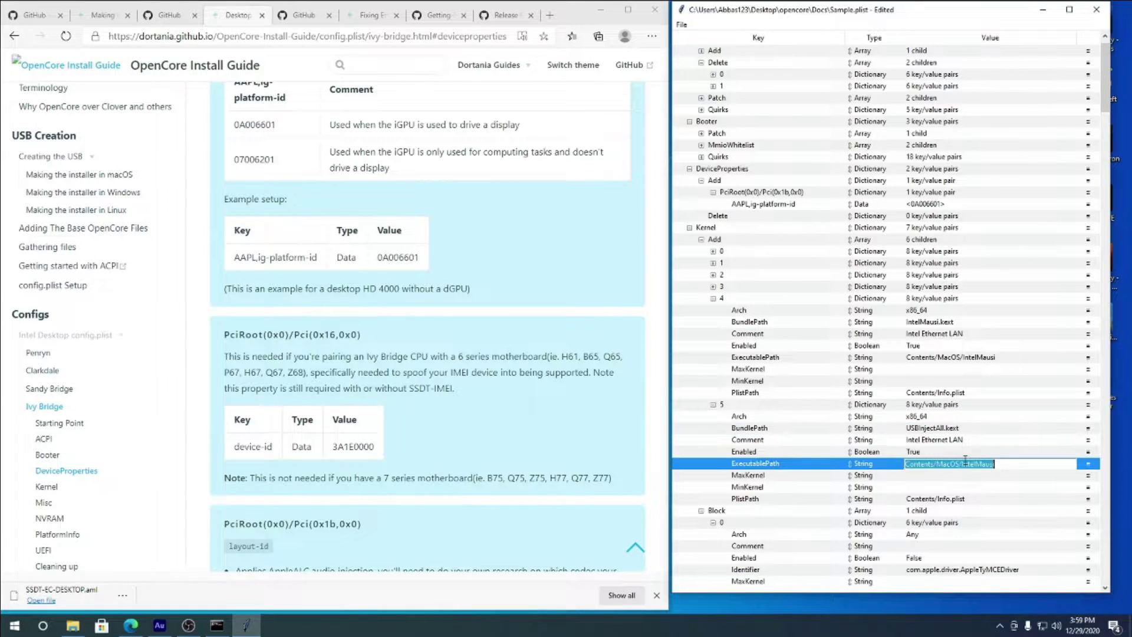
drag(996, 464, 964, 465)
key(ctrl+v)
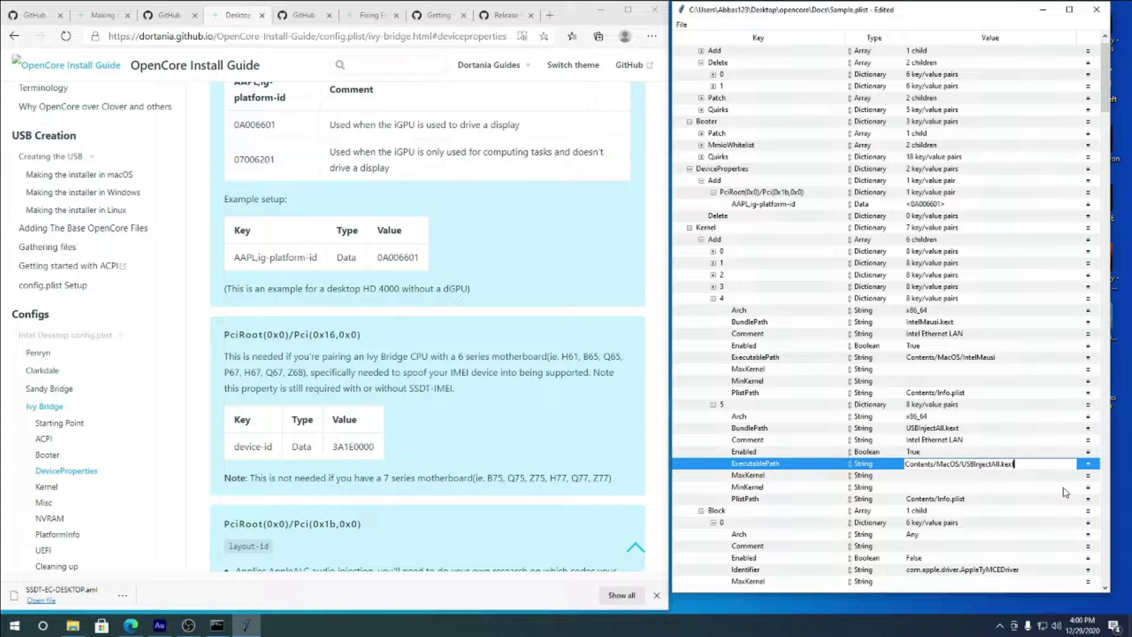
key(Return)
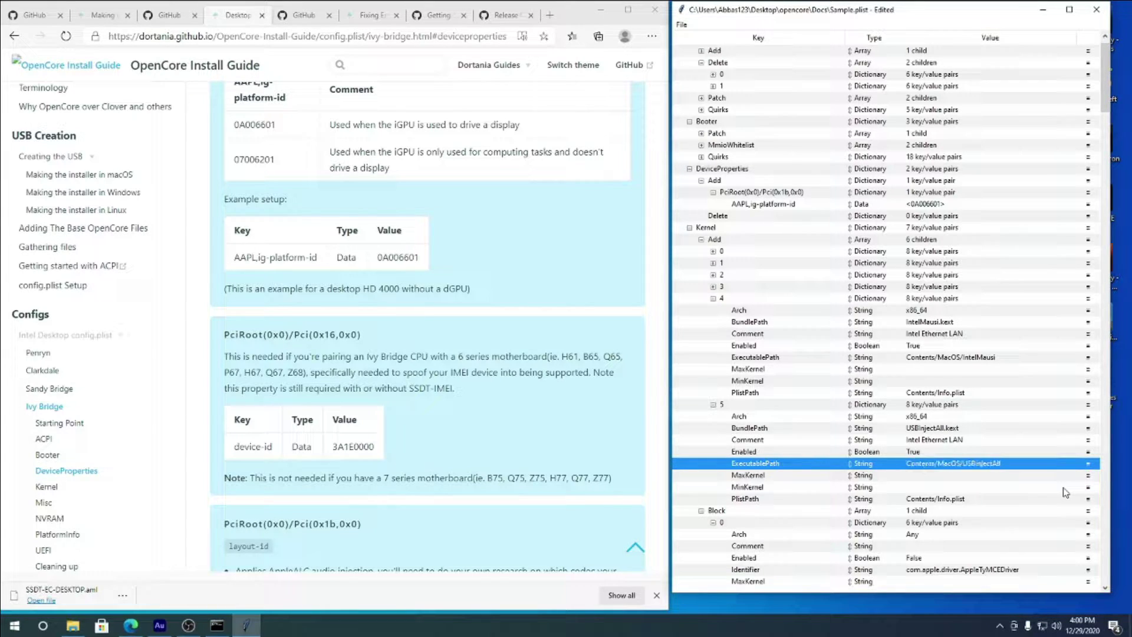
- Set the USBInjectAll.kext entry's Comment to "for USB" and collapse entries 5 and 4 under Kernel Add
double_click(949, 441)
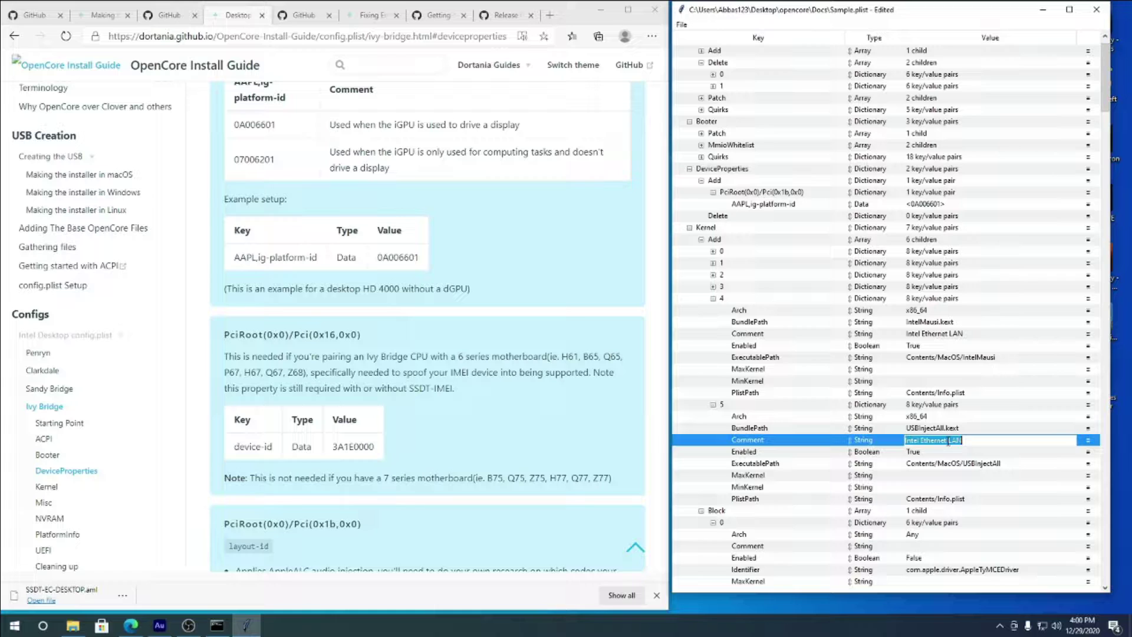
text(for USB)
key(Return)
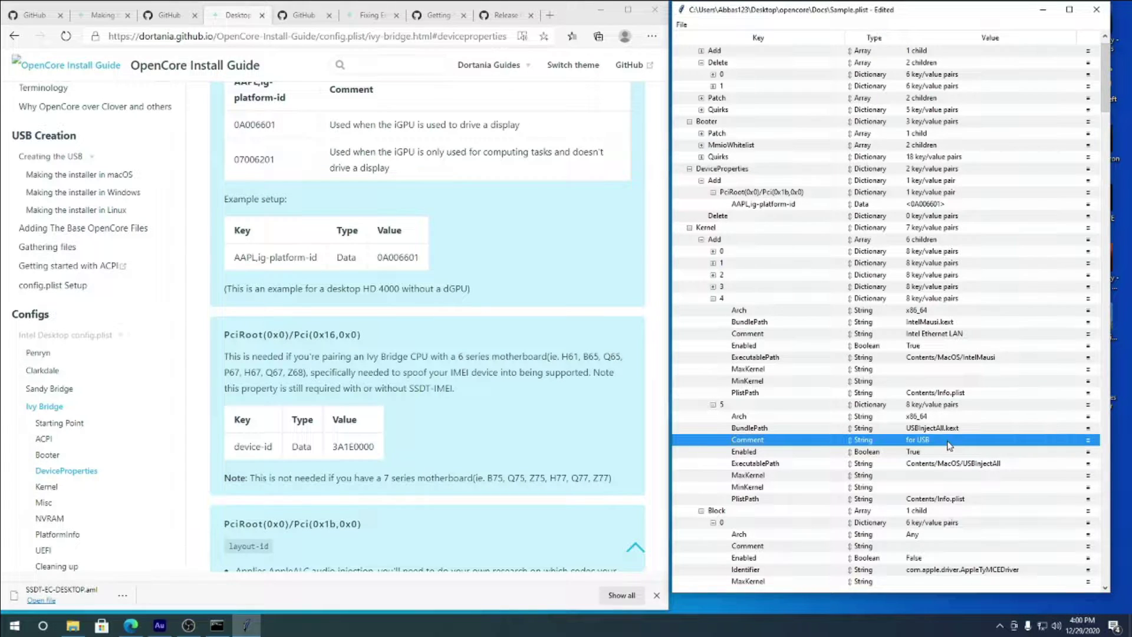
click(713, 405)
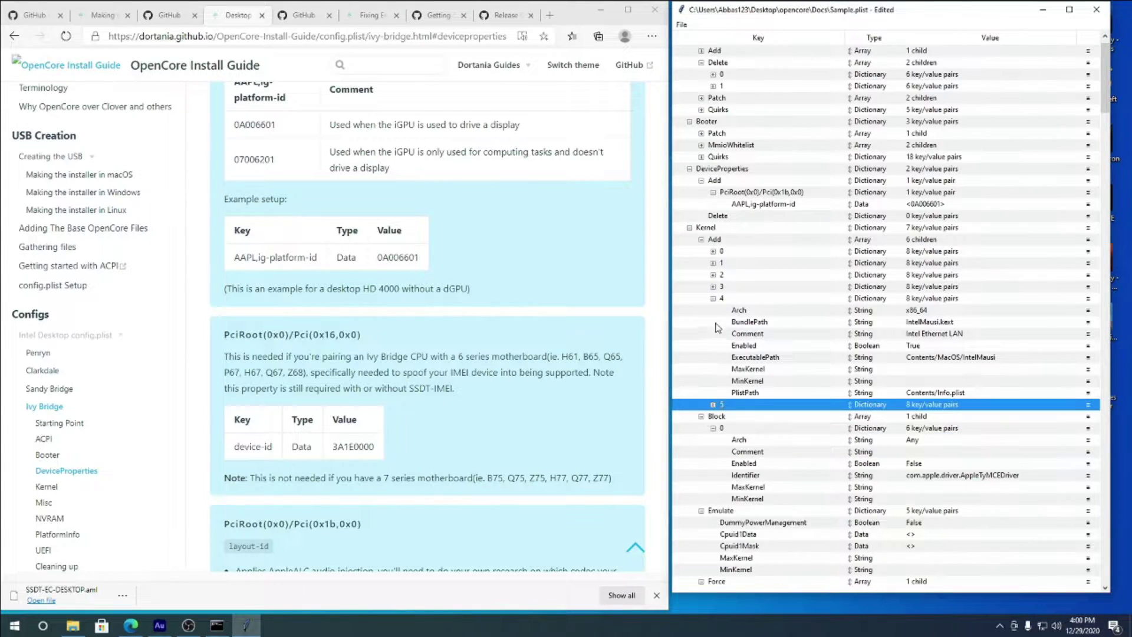
click(713, 299)
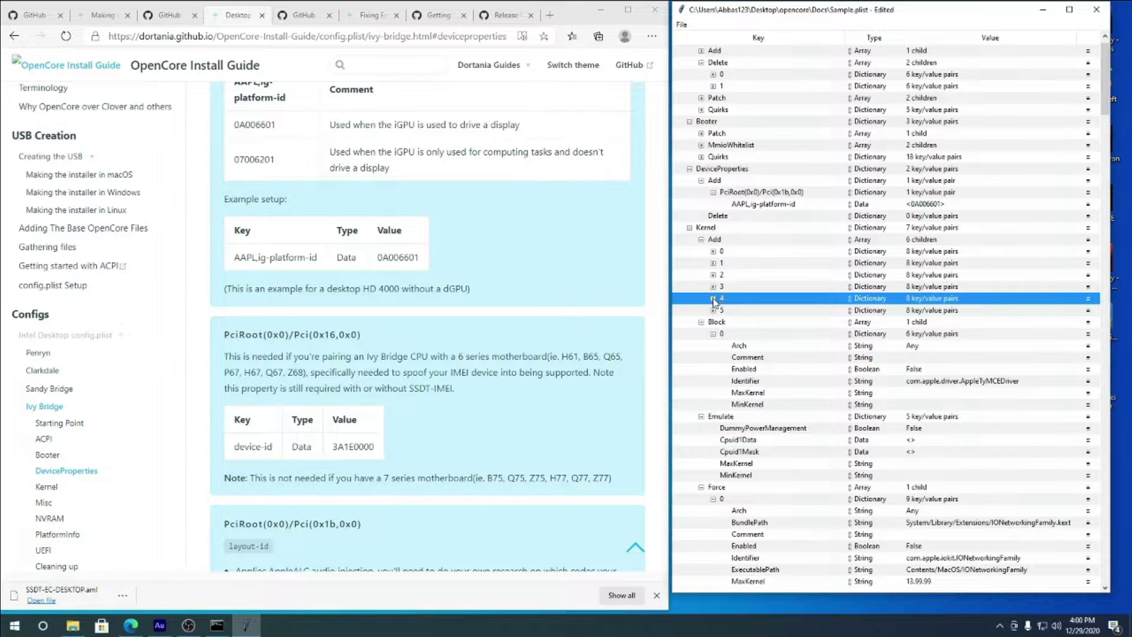
- Read the guide's Kernel notes from Add through Patch and collapse the Add and Block arrays under Kernel
scroll(642, 303, down, 10)
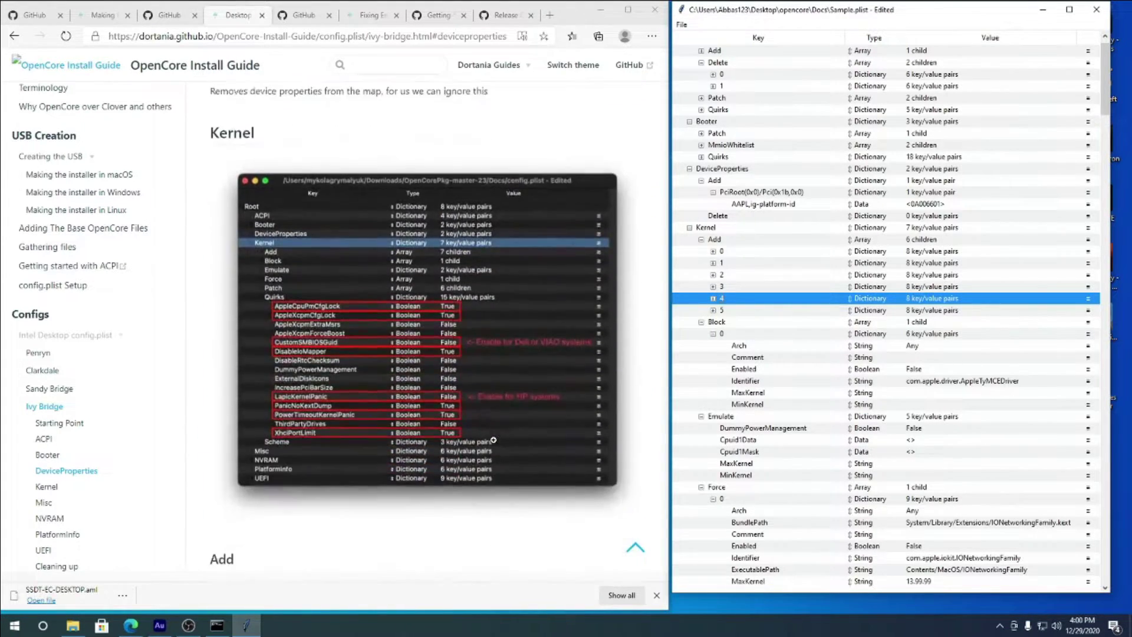
scroll(493, 440, down, 5)
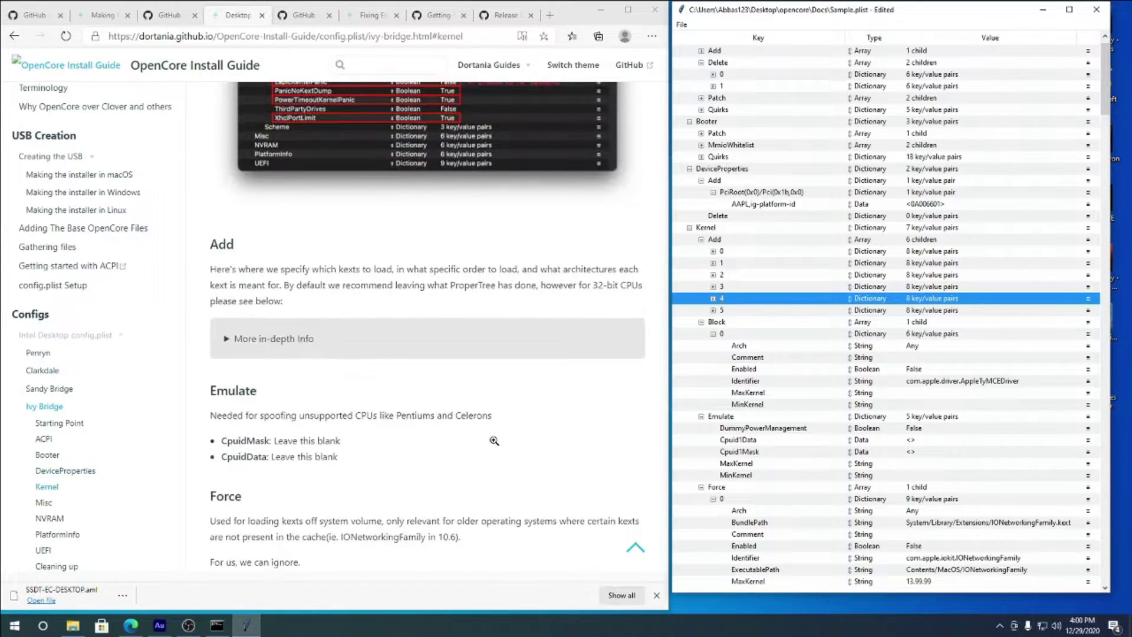
scroll(494, 440, down, 2)
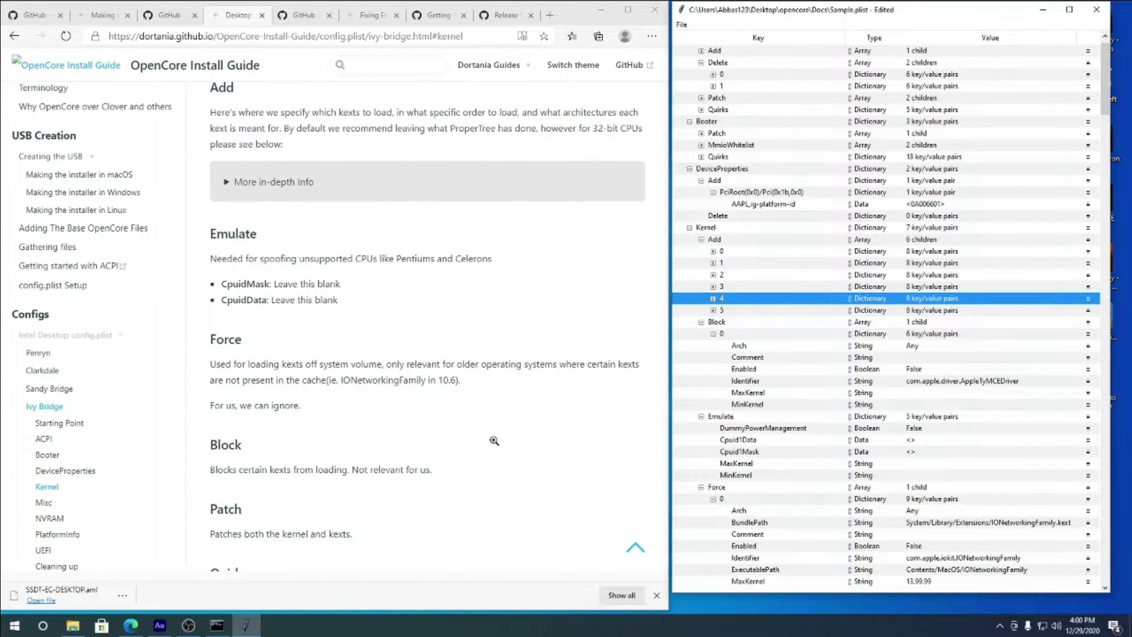
click(699, 324)
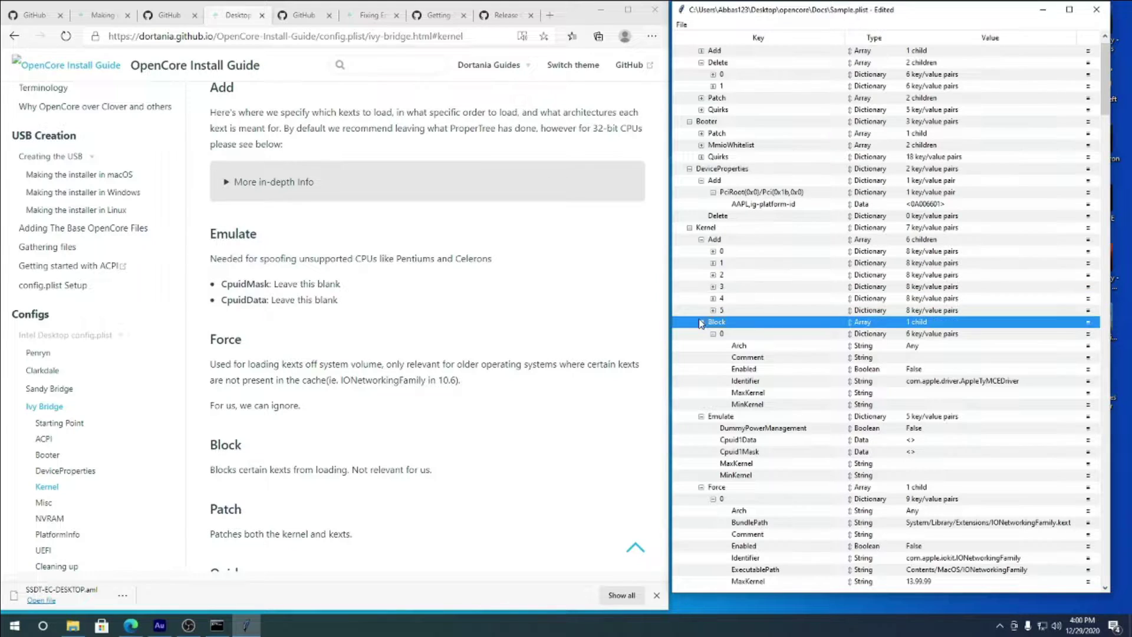
click(702, 241)
click(702, 240)
click(702, 250)
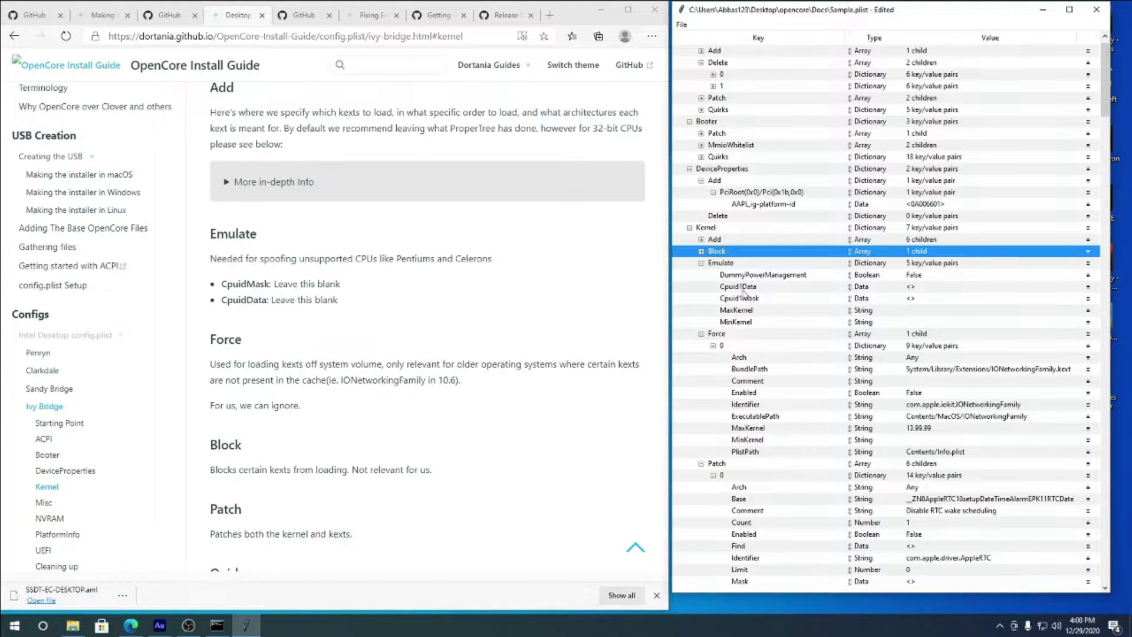
- Collapse the Emulate, Force and Patch entries under Kernel while following the guide down to its Kernel Quirks table
click(702, 263)
scroll(221, 396, down, 1)
scroll(221, 396, down, 2)
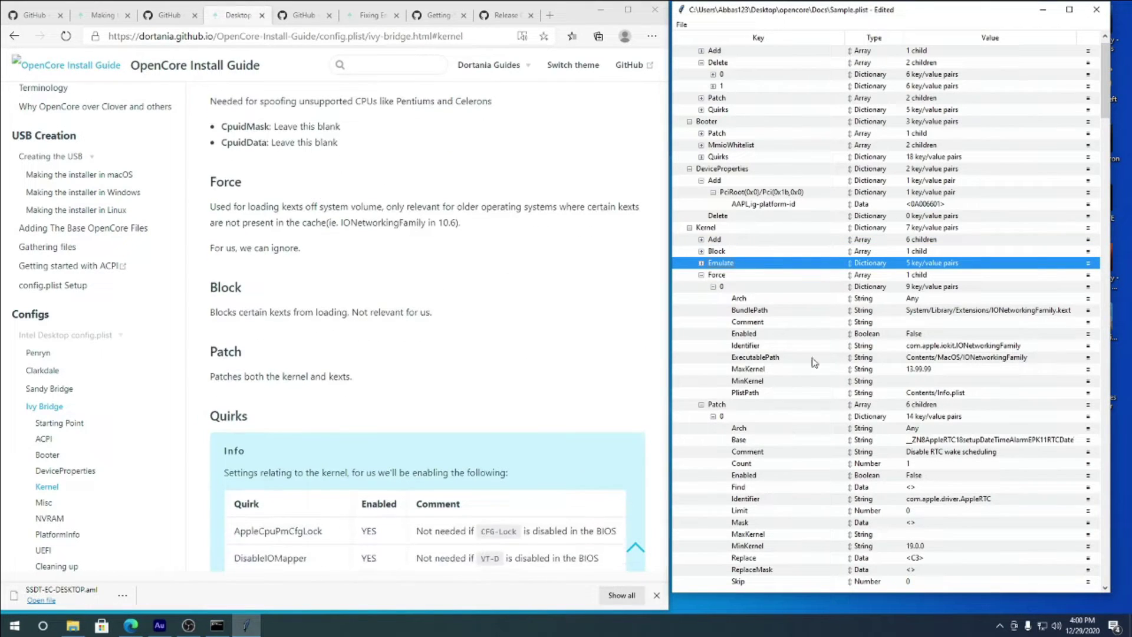
click(702, 275)
scroll(448, 418, down, 2)
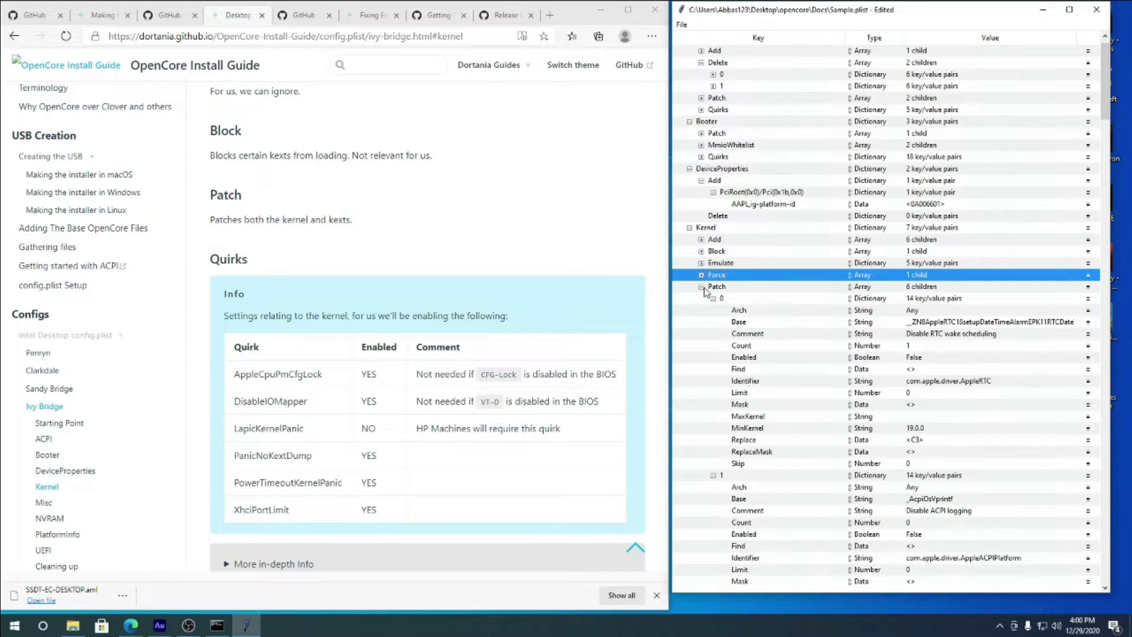
click(702, 288)
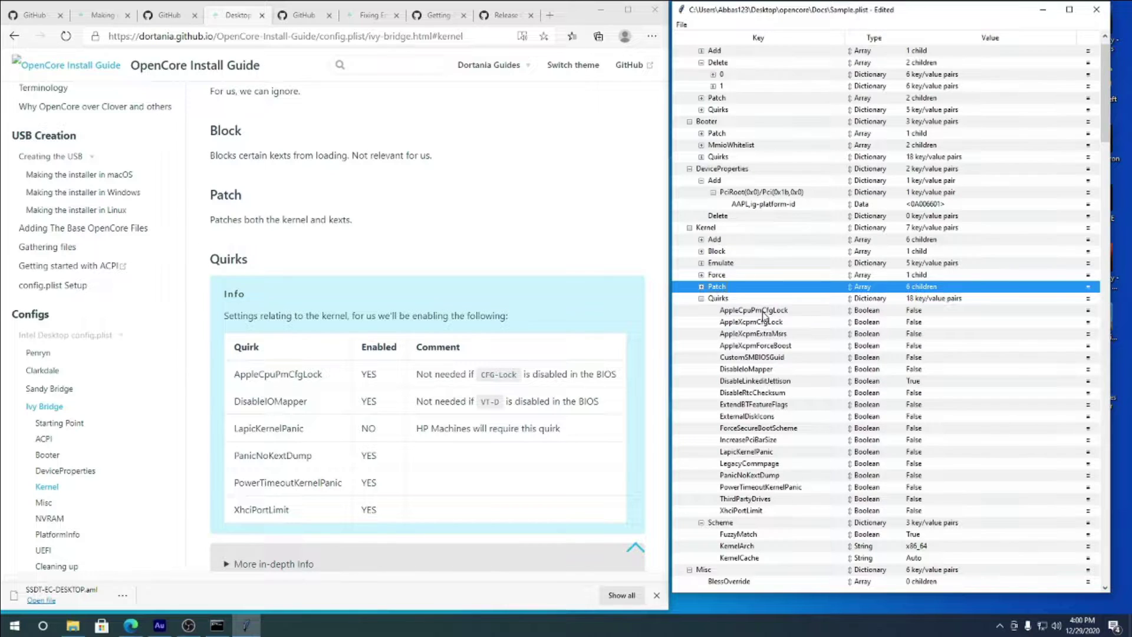
- Set AppleCpuPmCfgLock, AppleXcpmCfgLock and DisableIoMapper to True under Kernel Quirks
click(914, 311)
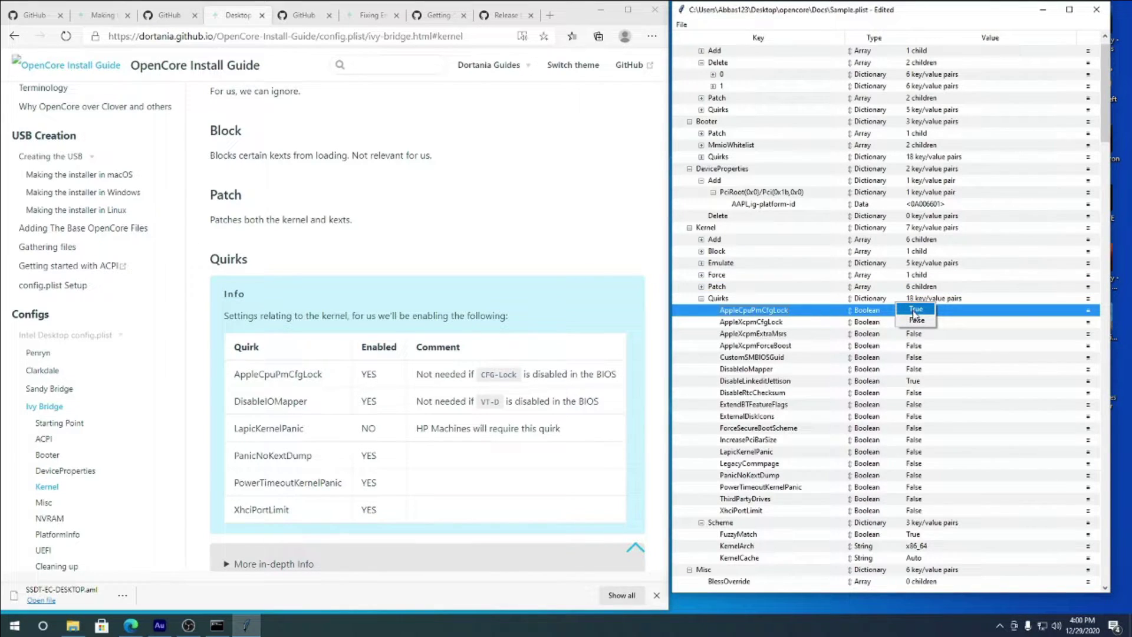
click(916, 310)
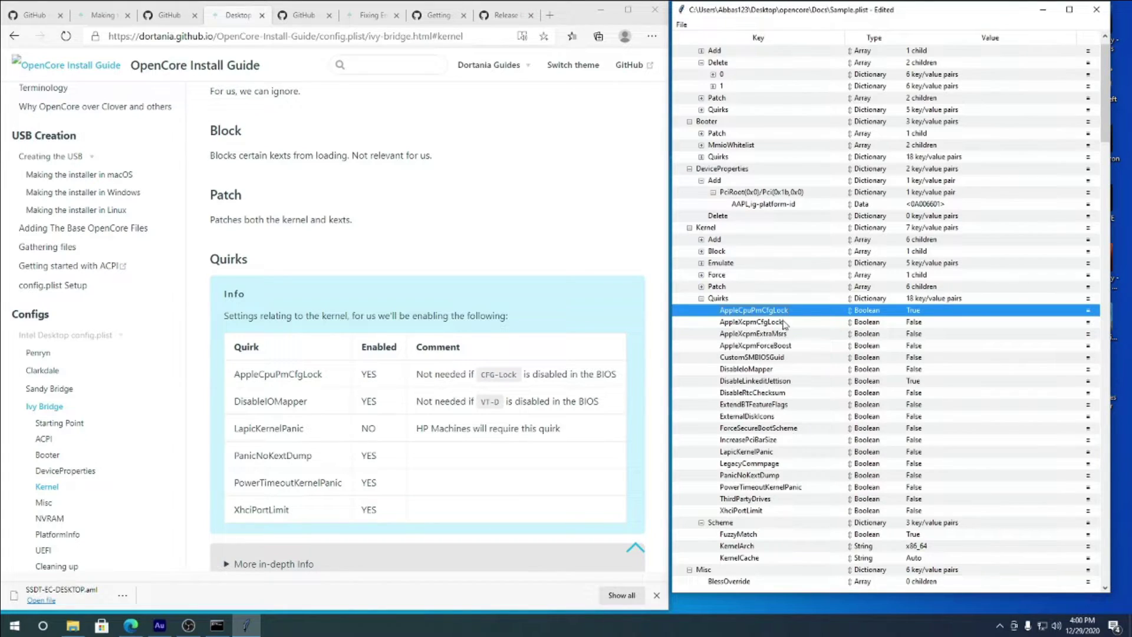
double_click(926, 322)
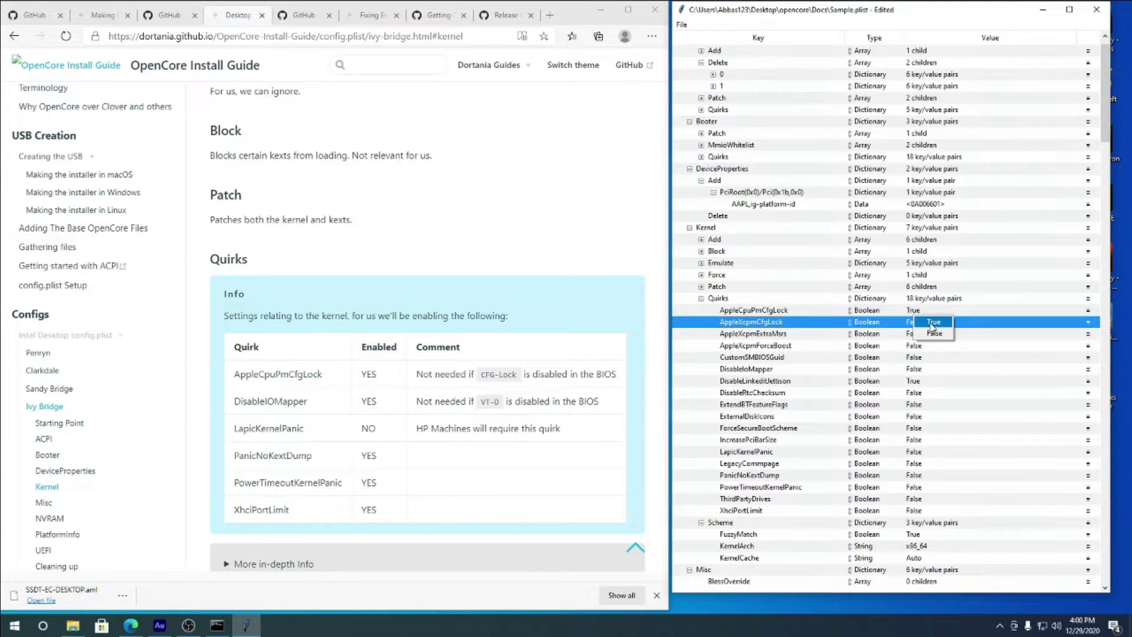
click(932, 324)
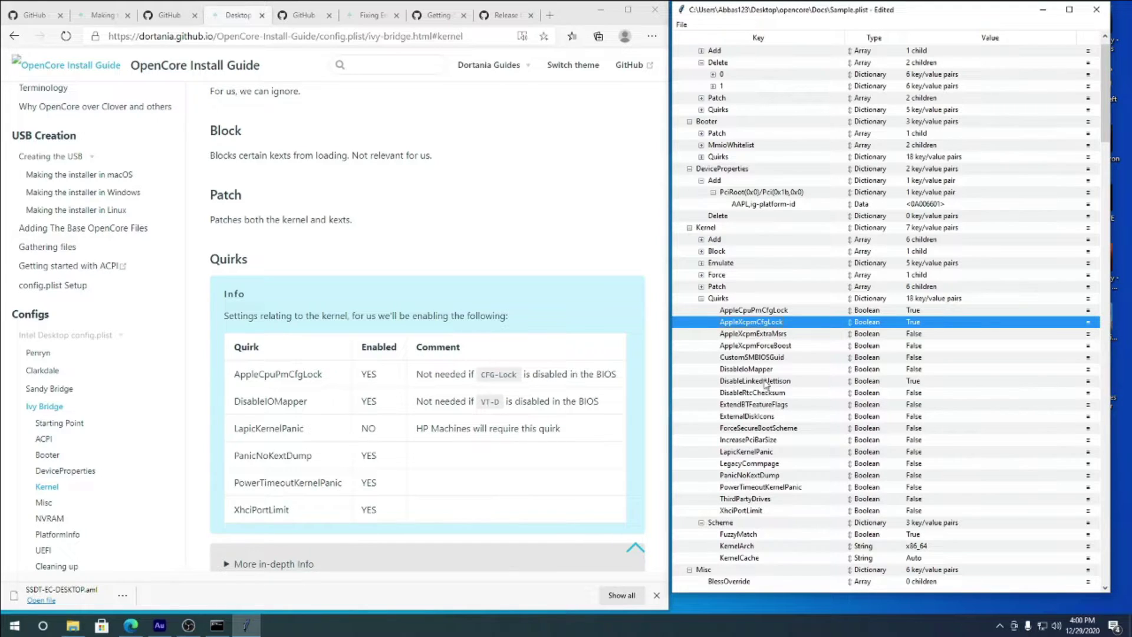
click(929, 369)
double_click(929, 370)
click(923, 372)
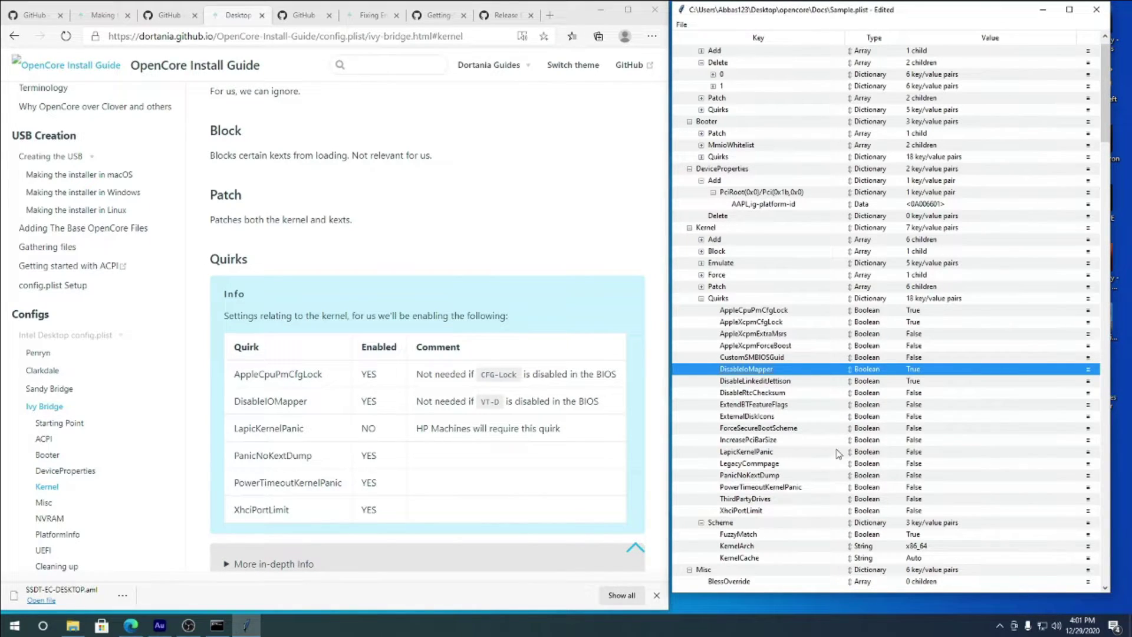
- Set PanicNoKextDump and PowerTimeoutKernelPanic to True under Kernel Quirks
click(784, 479)
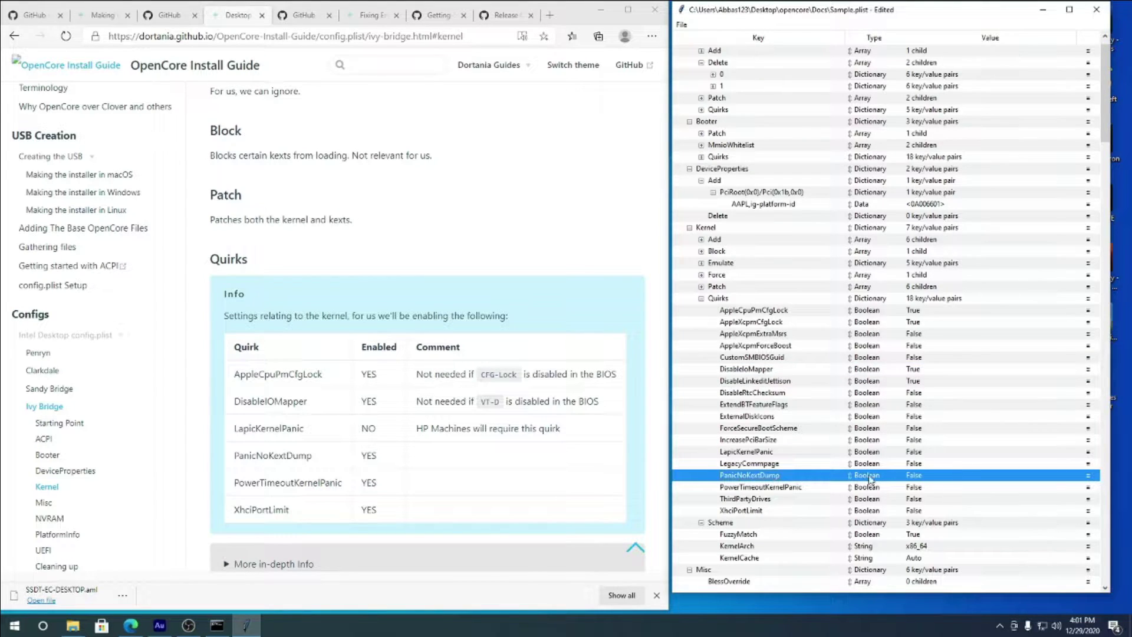
click(924, 478)
click(924, 477)
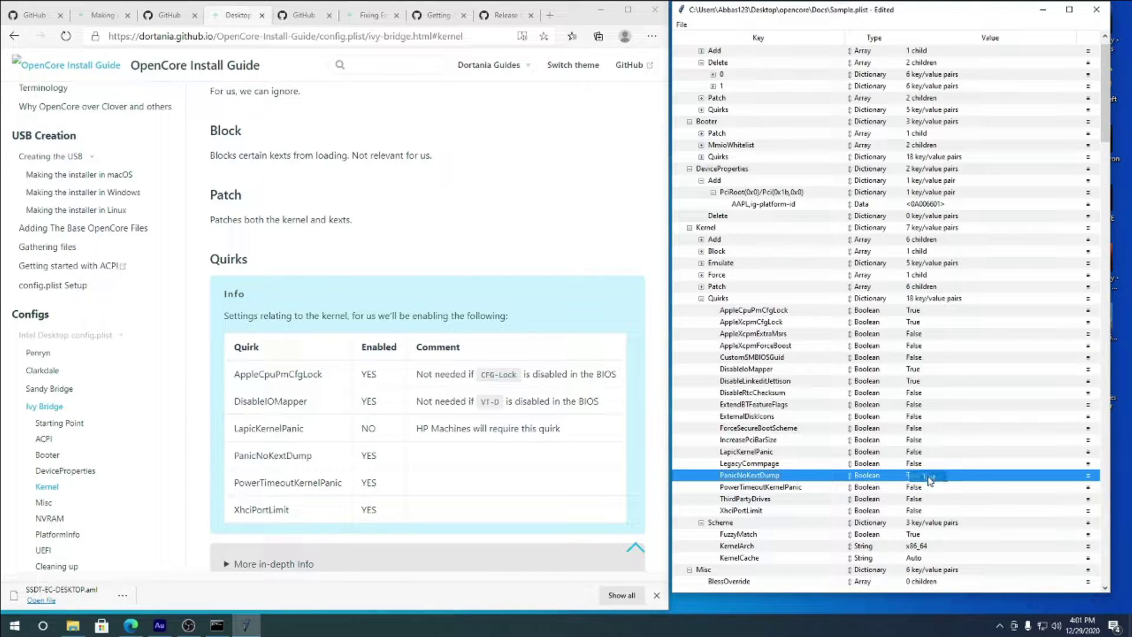
click(918, 489)
click(917, 489)
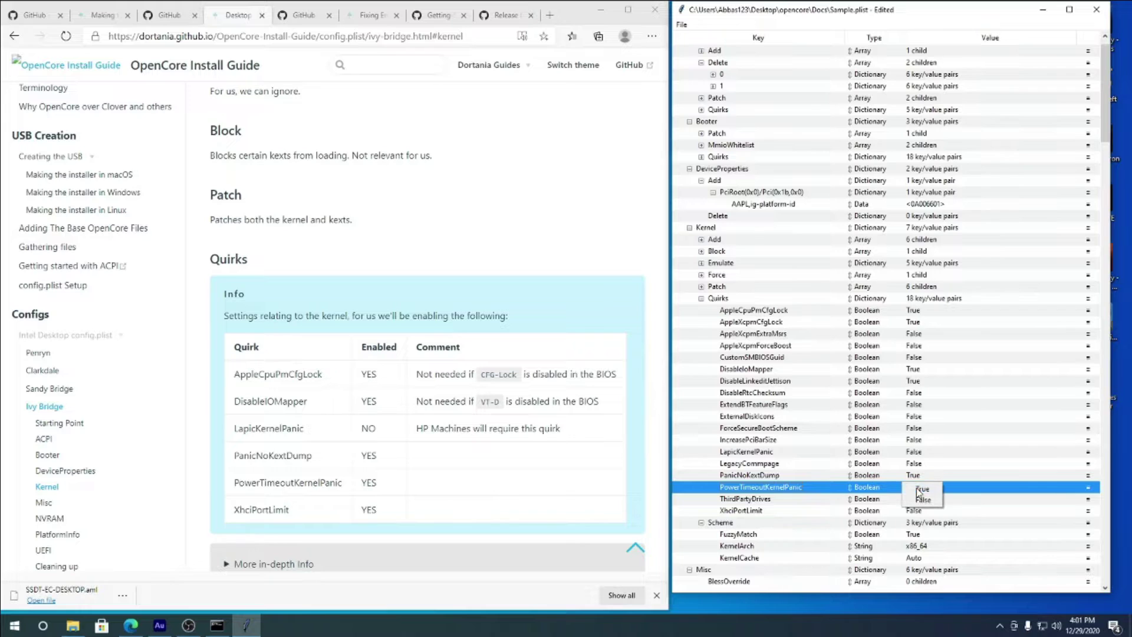
click(921, 497)
scroll(939, 491, down, 1)
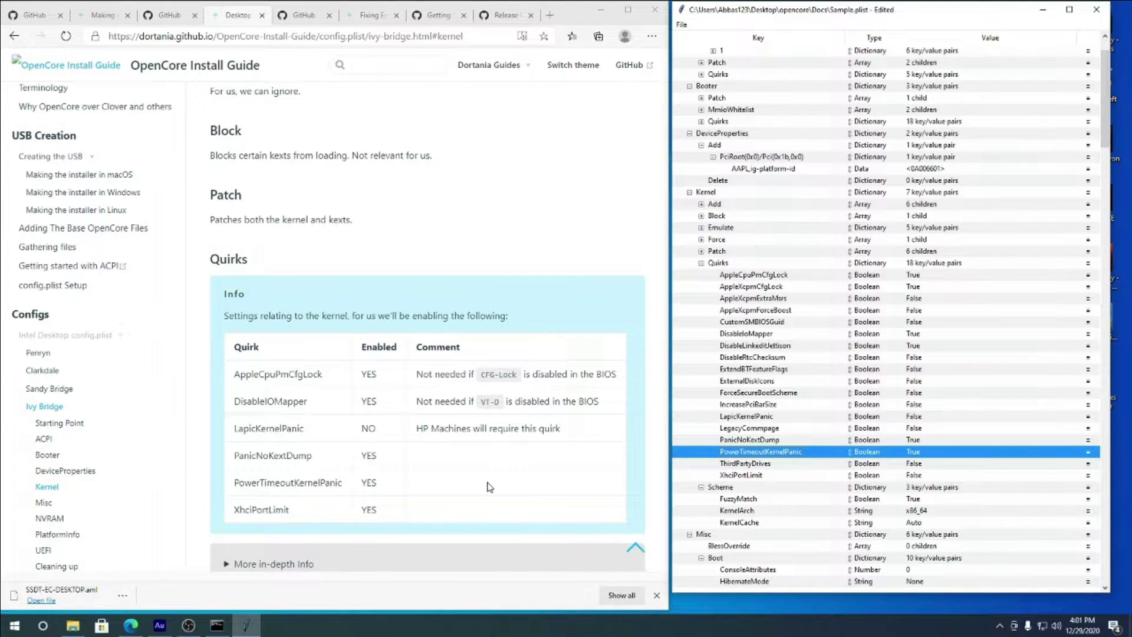
scroll(490, 487, down, 4)
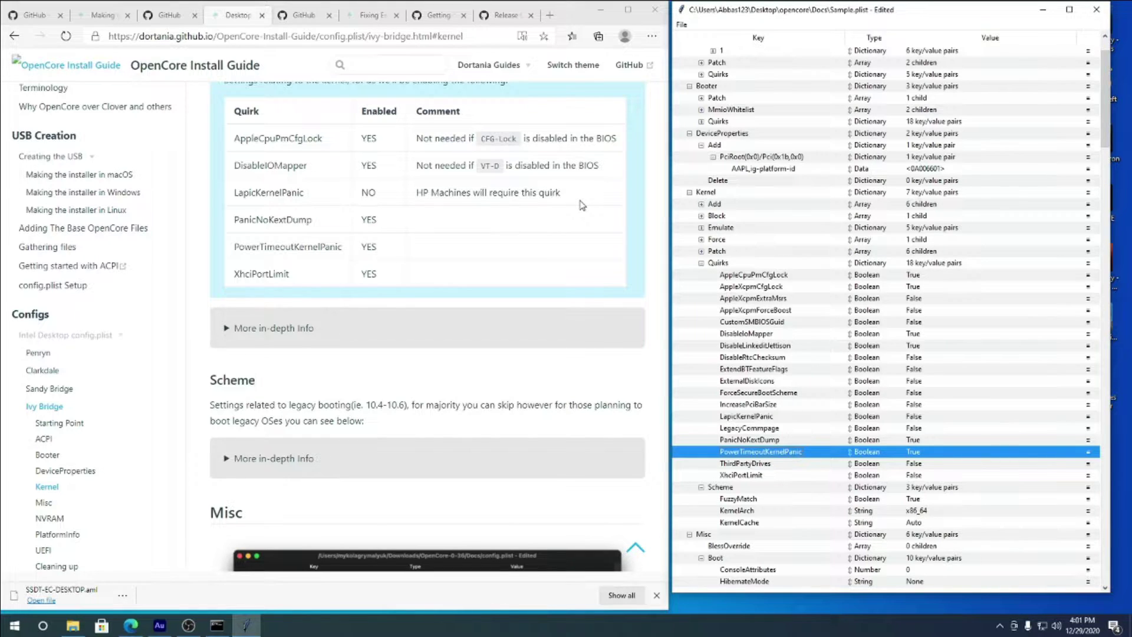
click(167, 630)
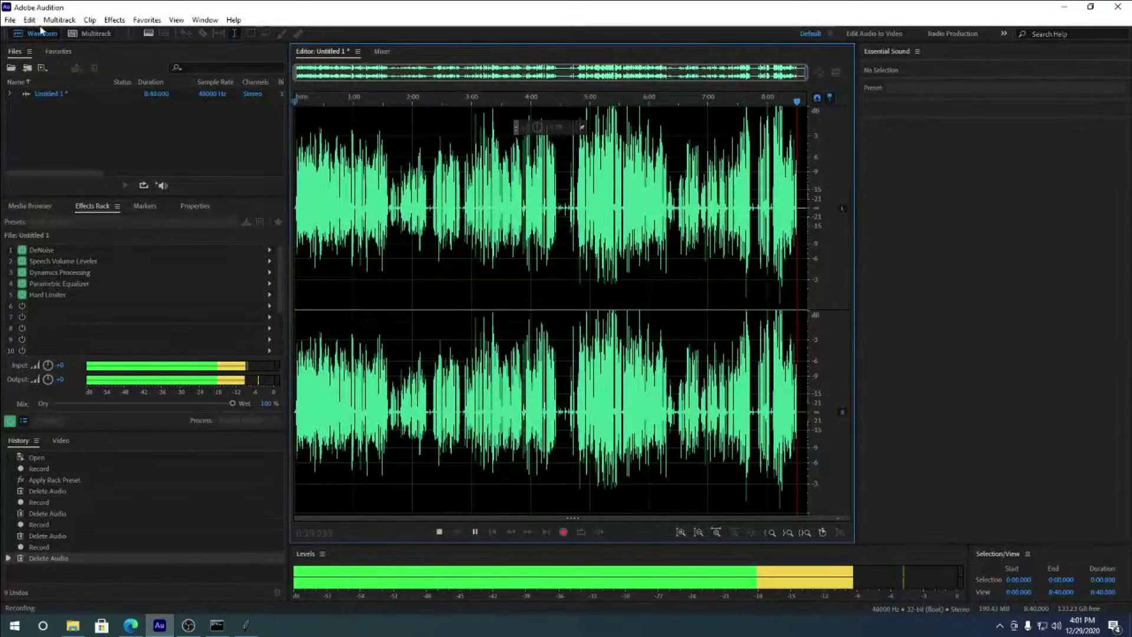
key(alt+Tab)
- Bring up the guide's Misc reference image and collapse Kernel Quirks and Misc Boot in the plist
scroll(227, 520, down, 3)
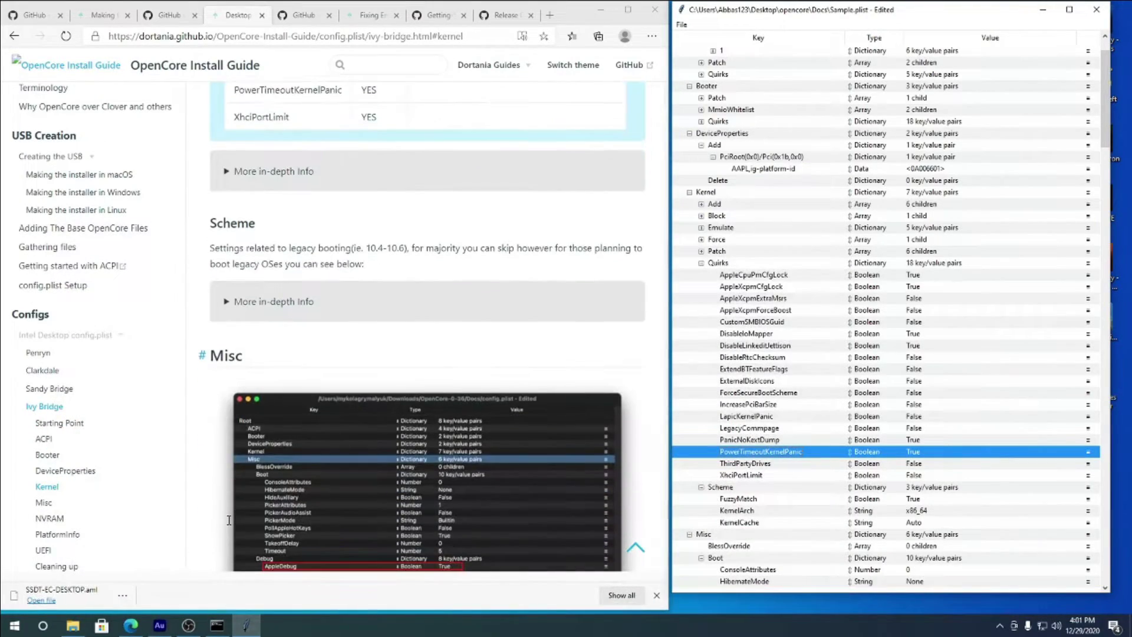
scroll(723, 296, down, 2)
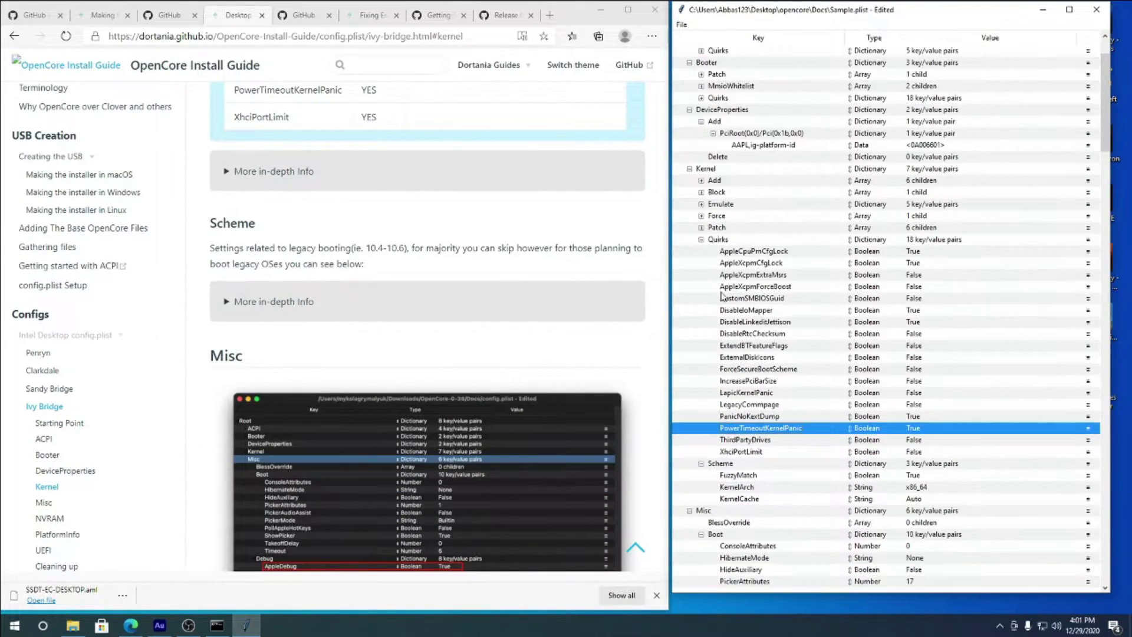
click(702, 240)
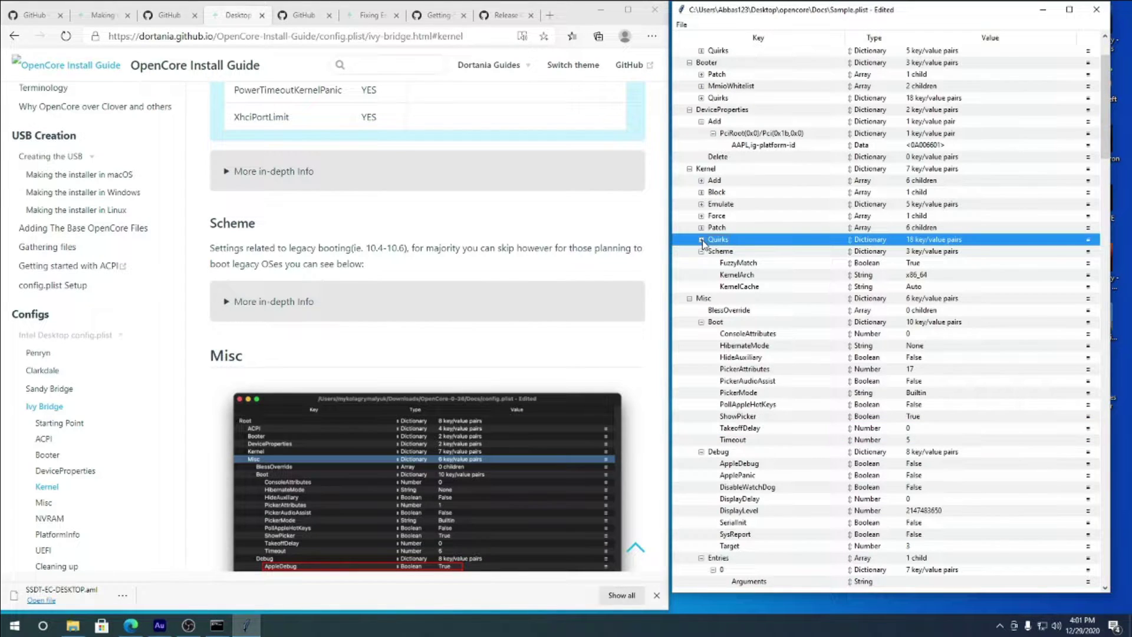
scroll(308, 482, down, 3)
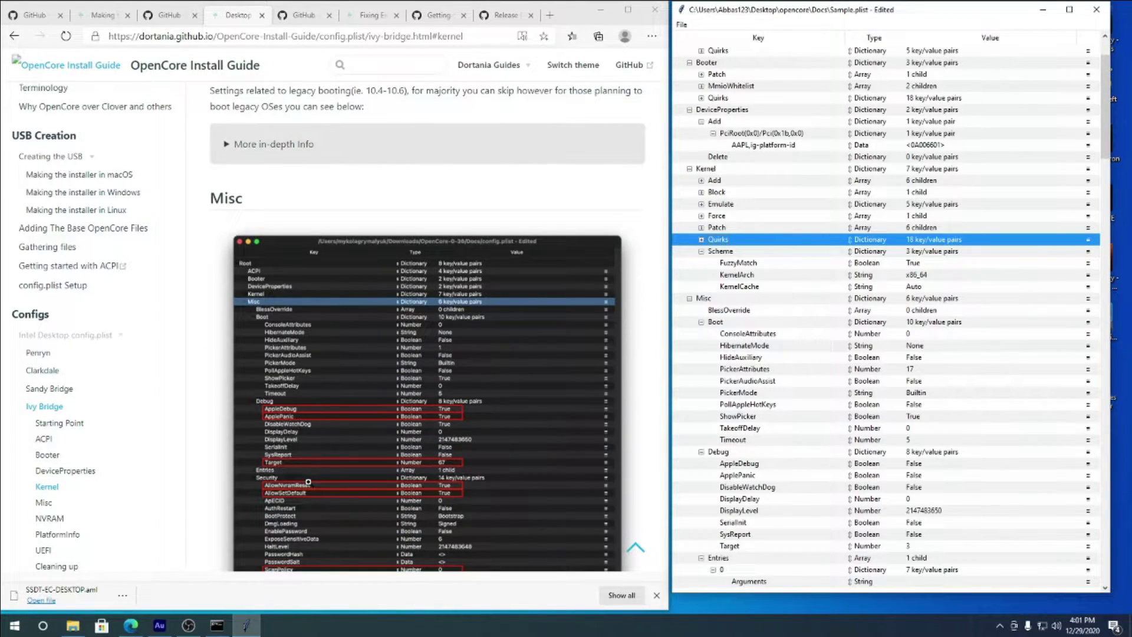
scroll(308, 482, down, 2)
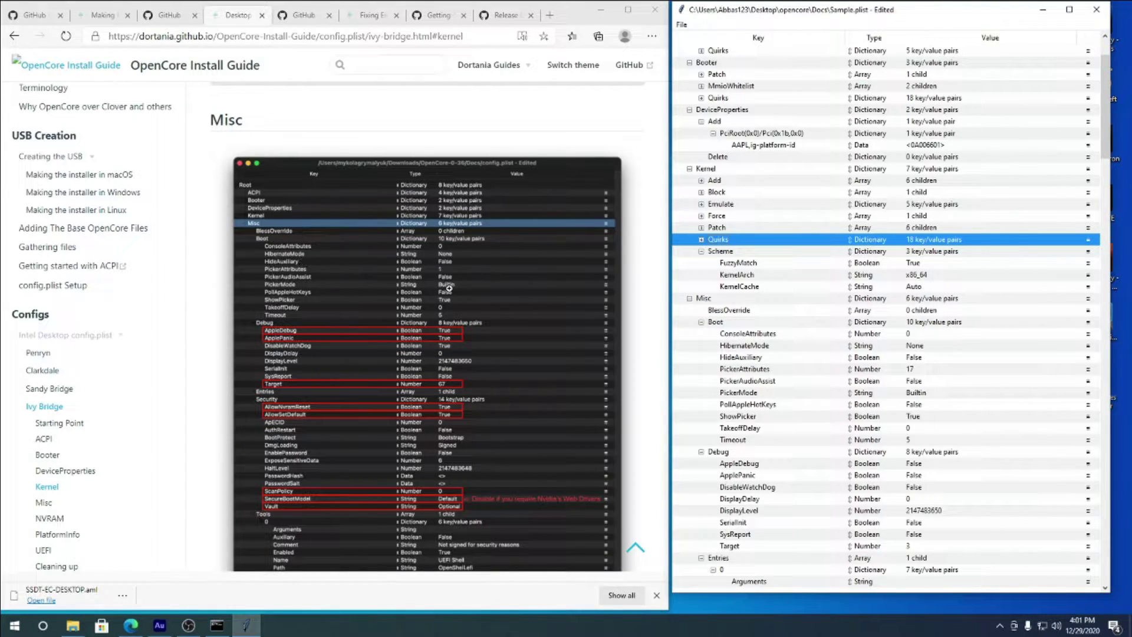
click(702, 323)
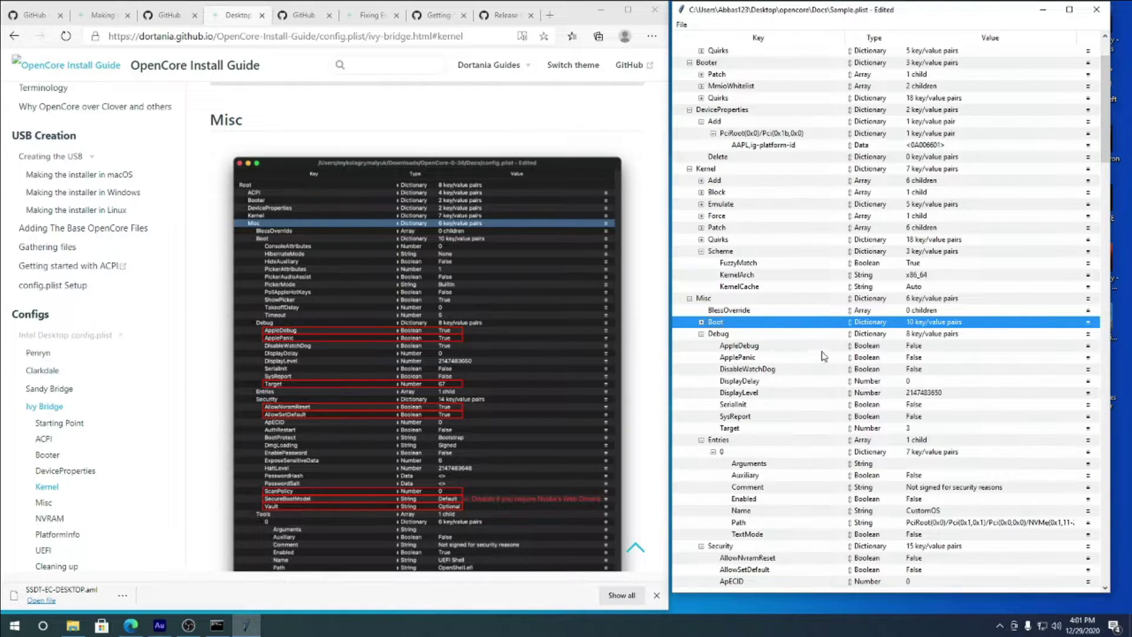
- Set AppleDebug, ApplePanic and DisableWatchDog to True under Misc Debug
click(924, 347)
click(924, 346)
click(925, 357)
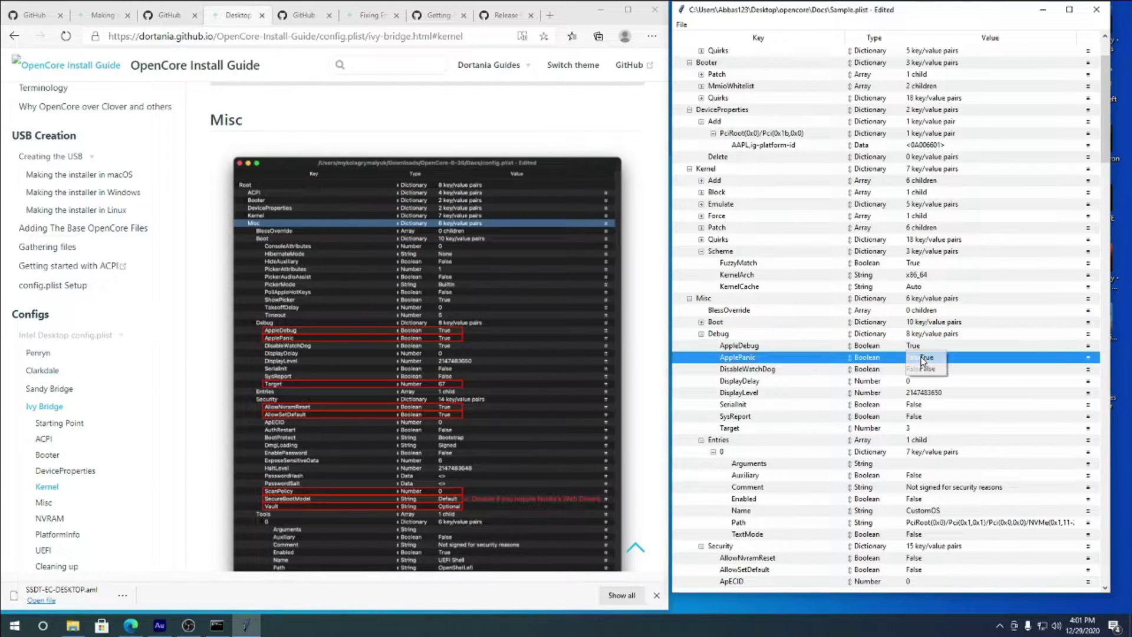
click(924, 358)
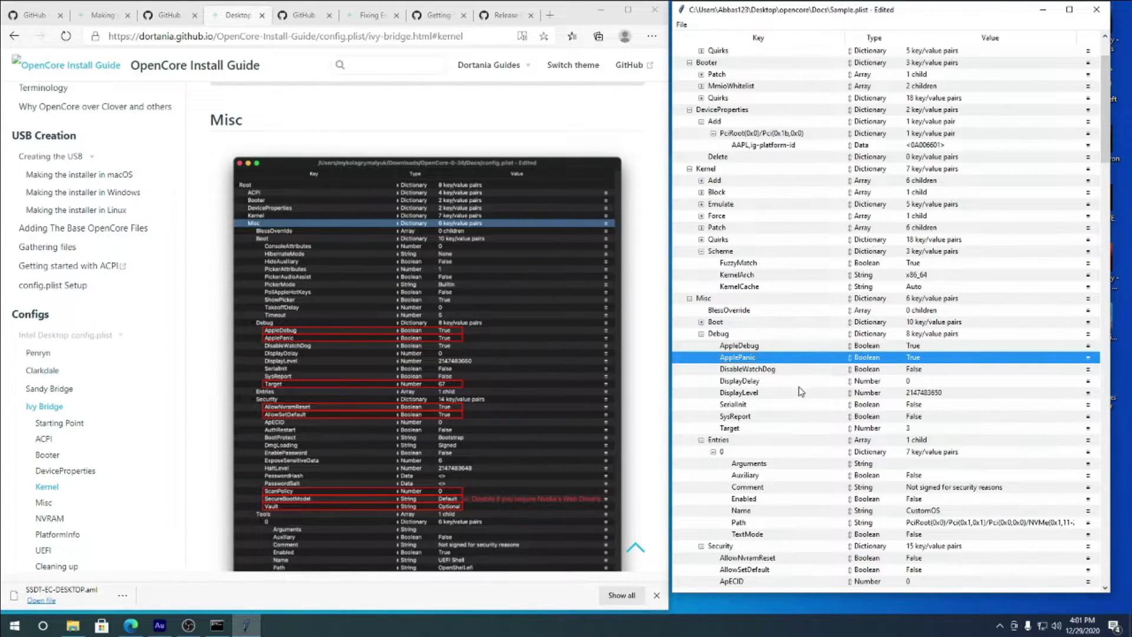
click(924, 372)
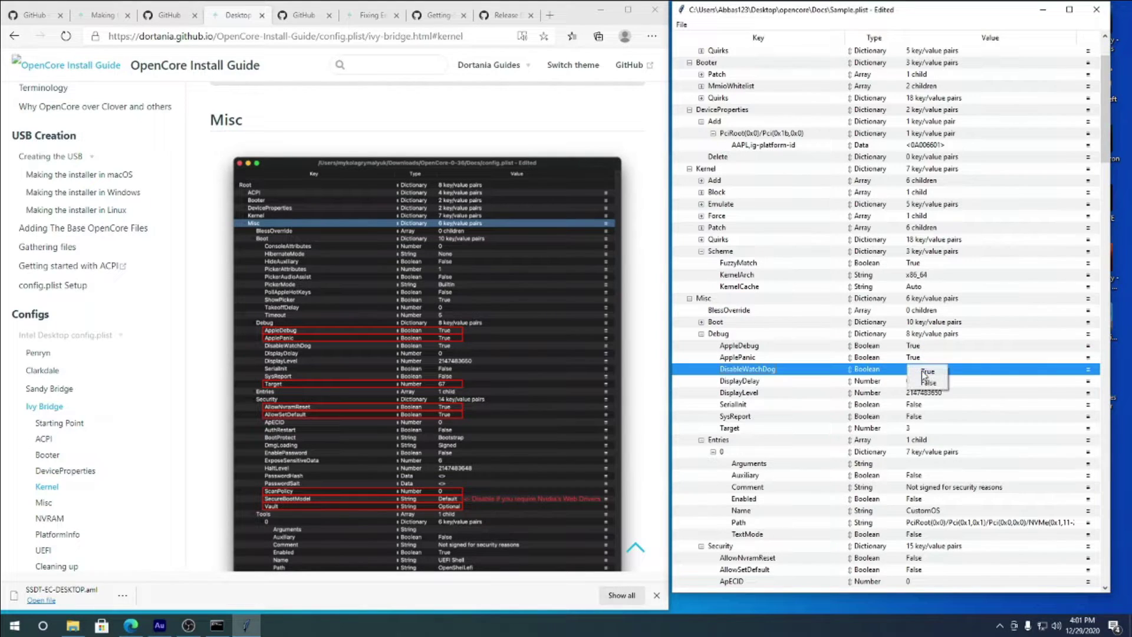
click(918, 374)
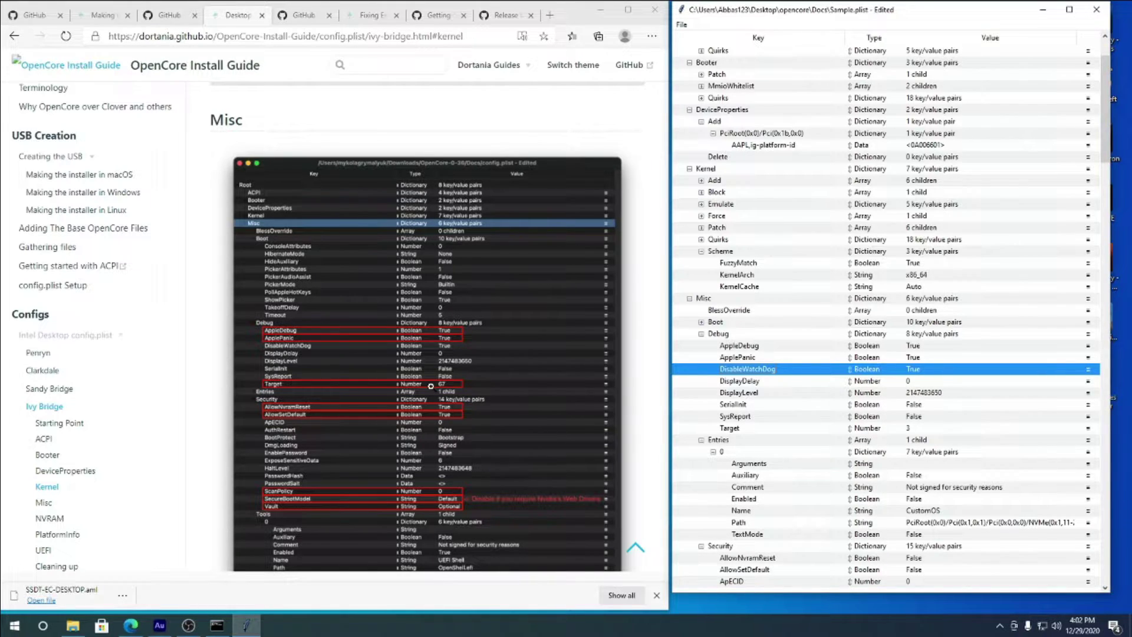
- Set the Target value under Misc Debug to 67
click(705, 334)
click(702, 333)
click(702, 334)
double_click(911, 431)
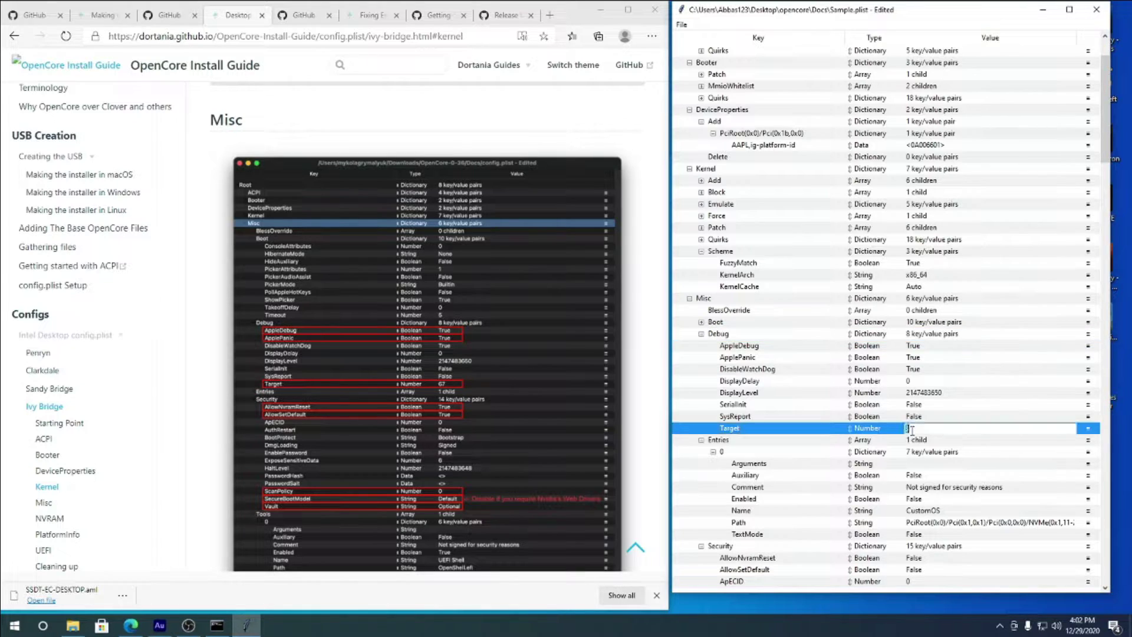
text(67)
key(Return)
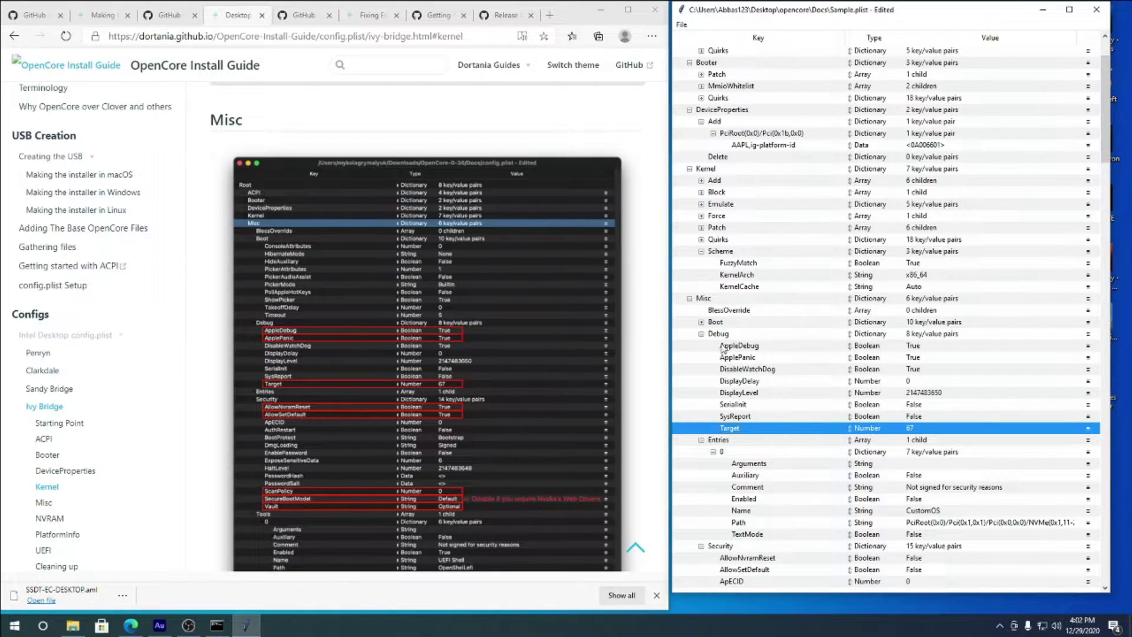
- Collapse the Debug and Entries sections under Misc
scroll(412, 381, down, 1)
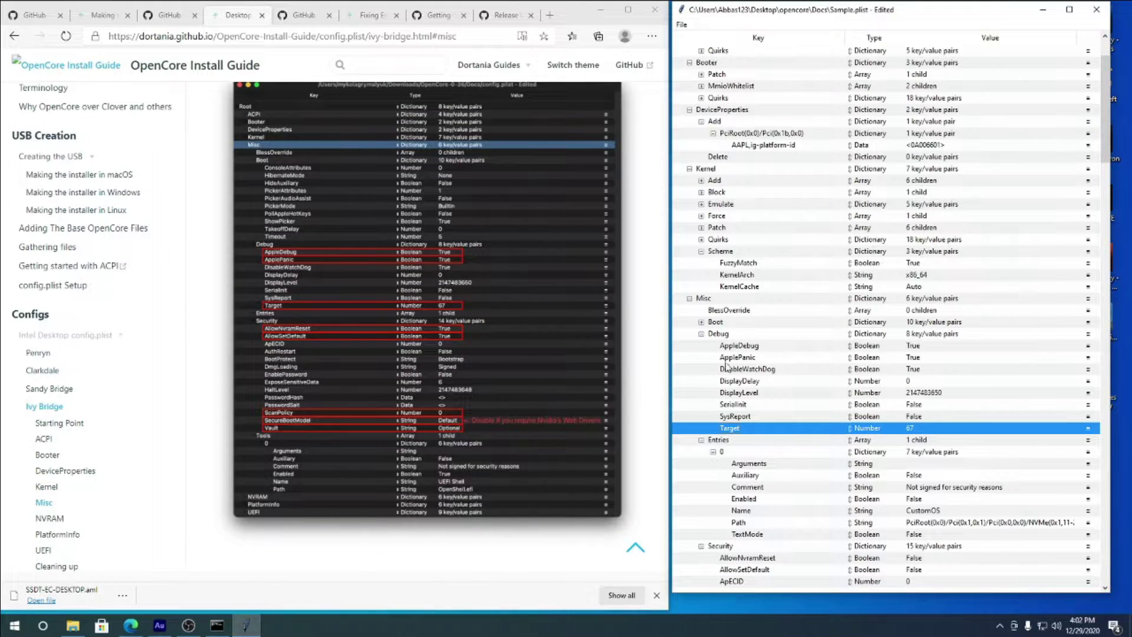
click(701, 334)
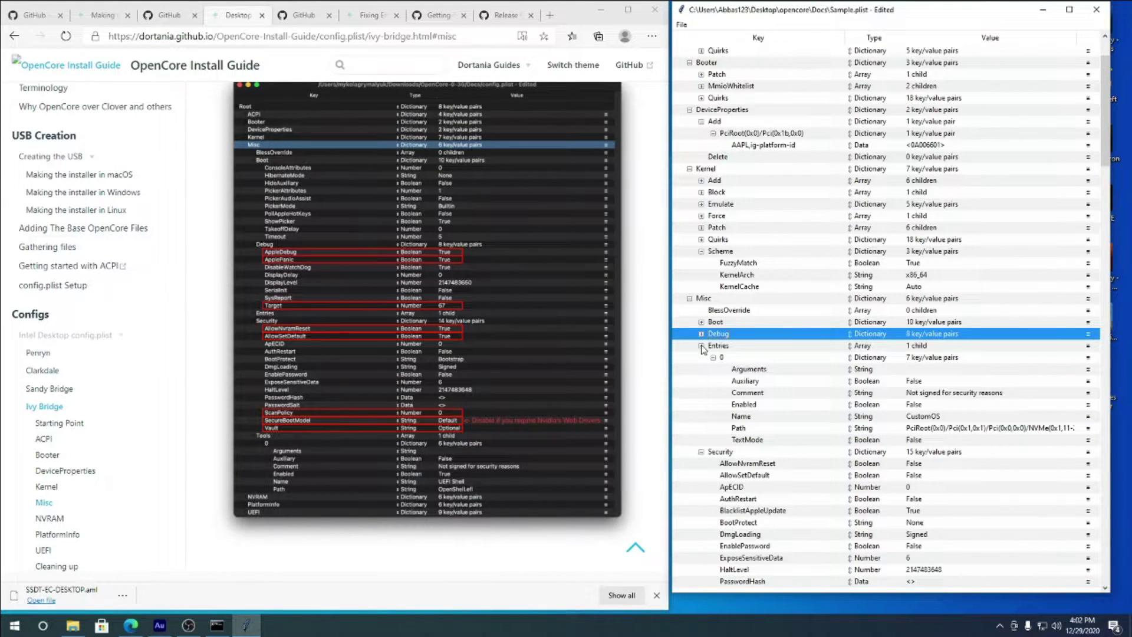
click(701, 346)
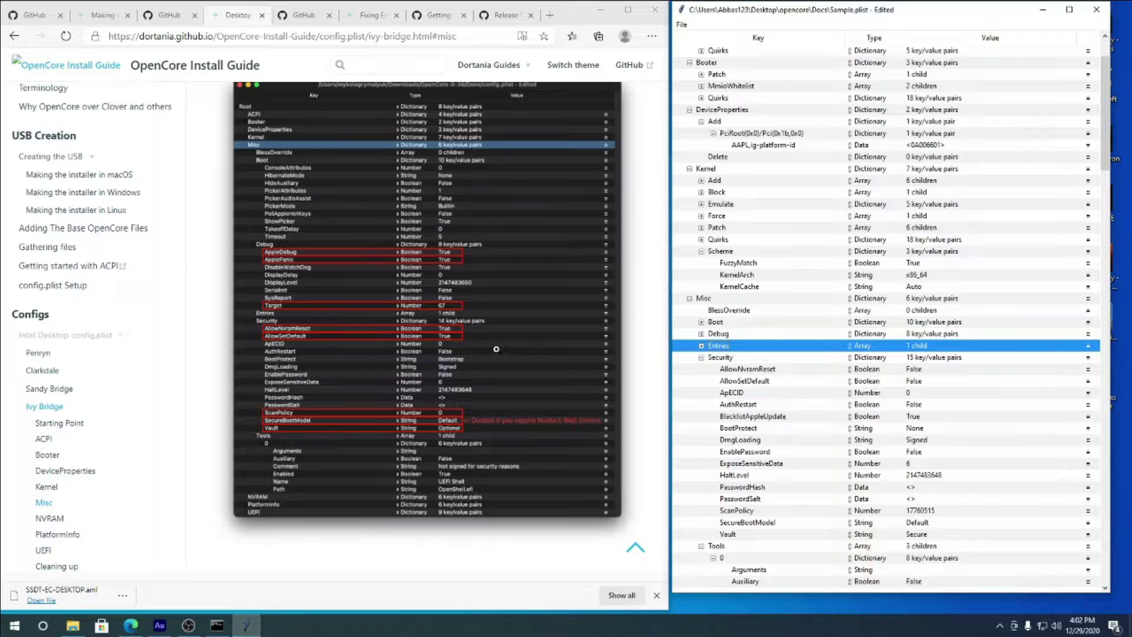
- Set AllowNvramReset and AllowSetDefault to True under Misc Security
double_click(914, 371)
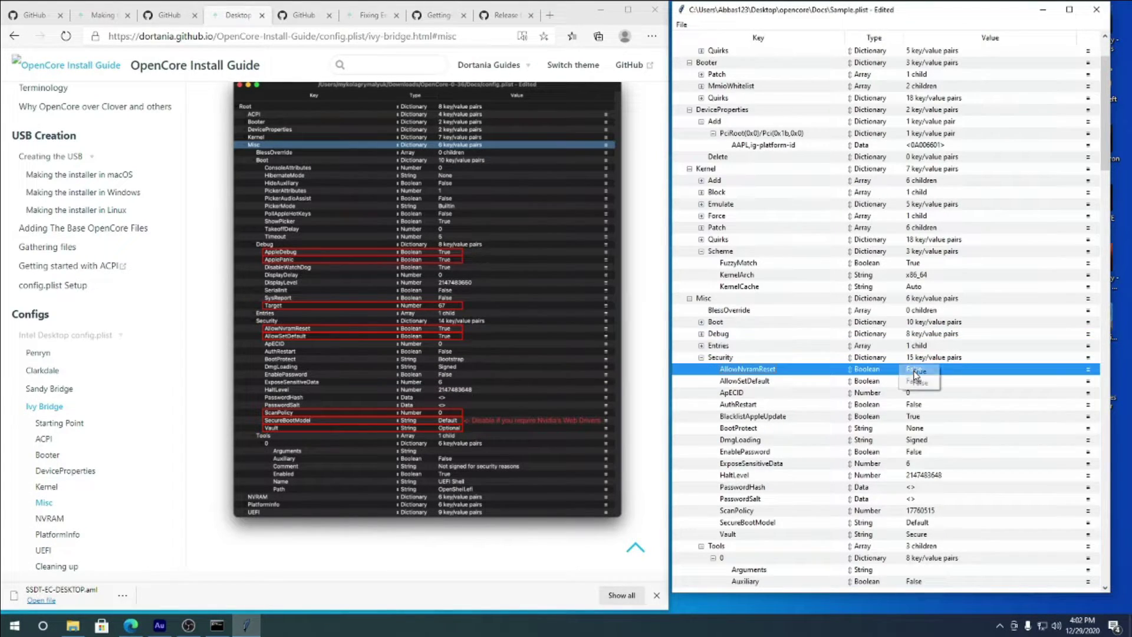
click(921, 374)
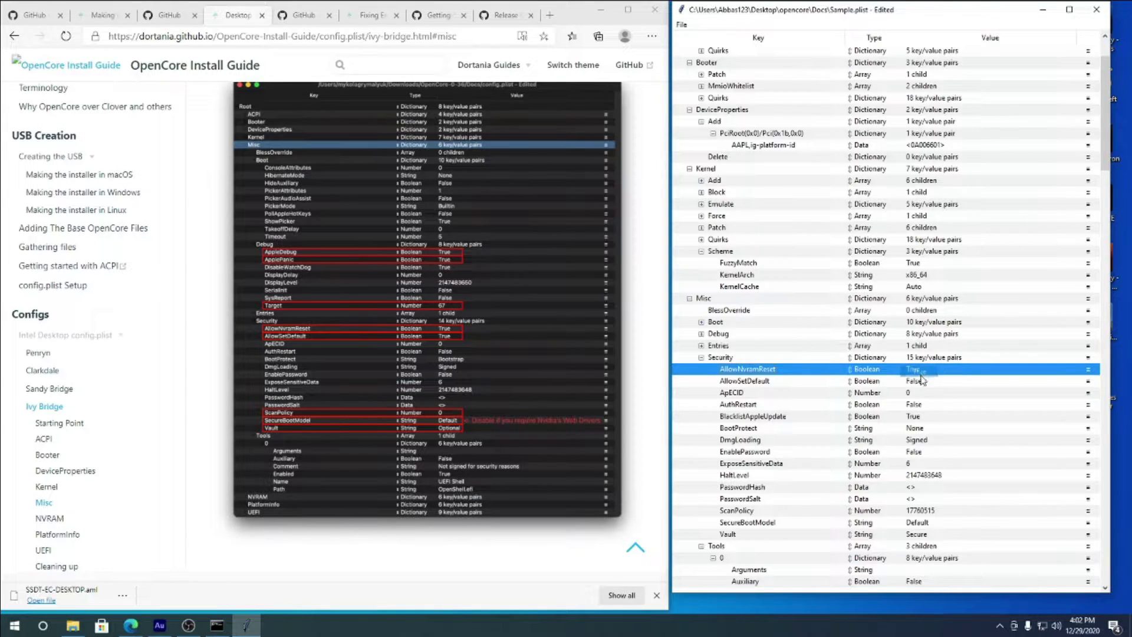
double_click(928, 382)
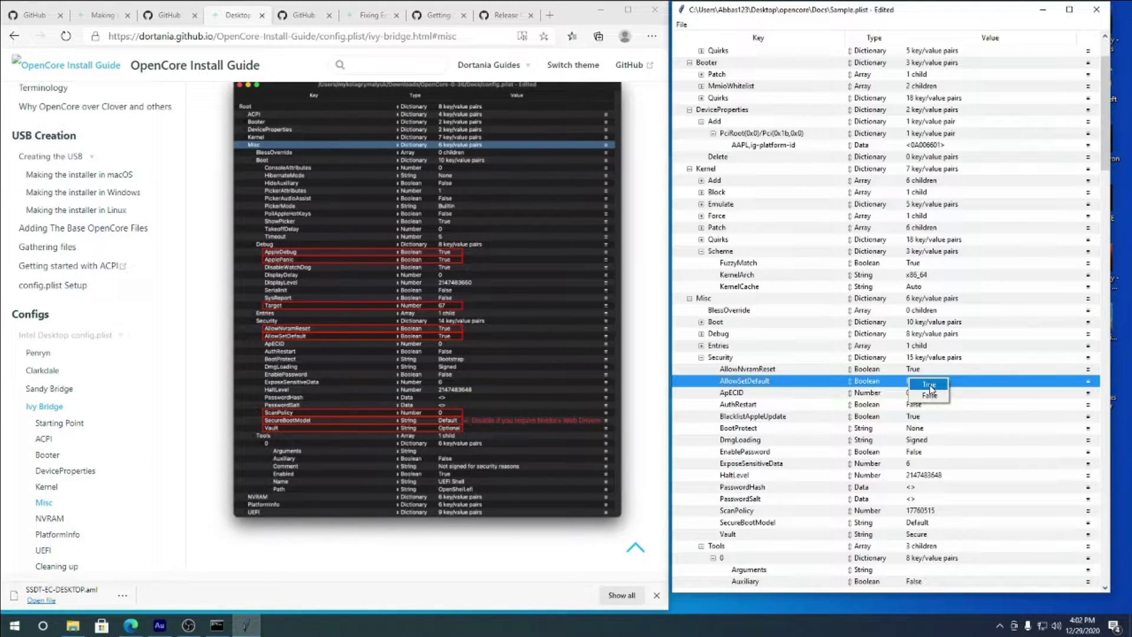
click(930, 385)
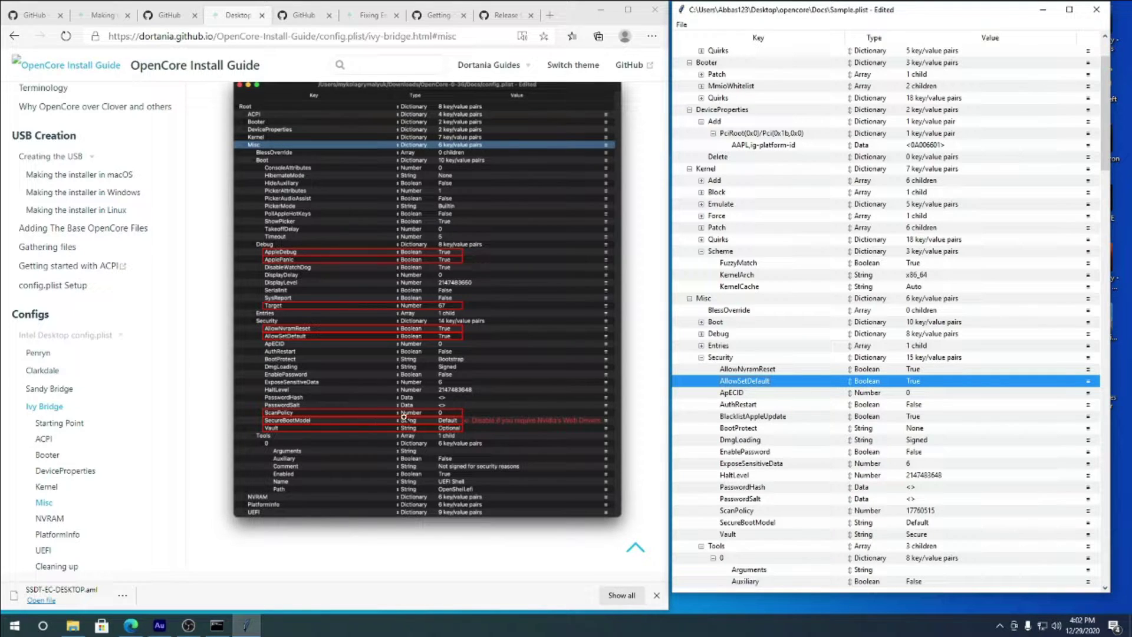
- Set ScanPolicy to 0 and SecureBootModel to Disabled under Misc Security
double_click(918, 510)
text(0)
click(923, 522)
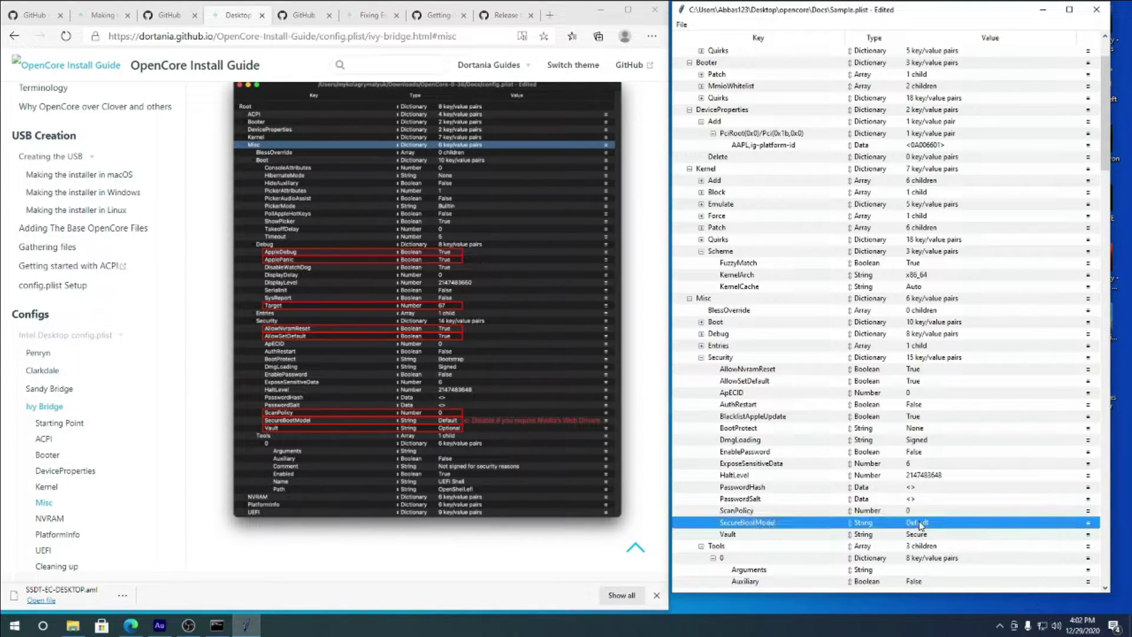
click(939, 522)
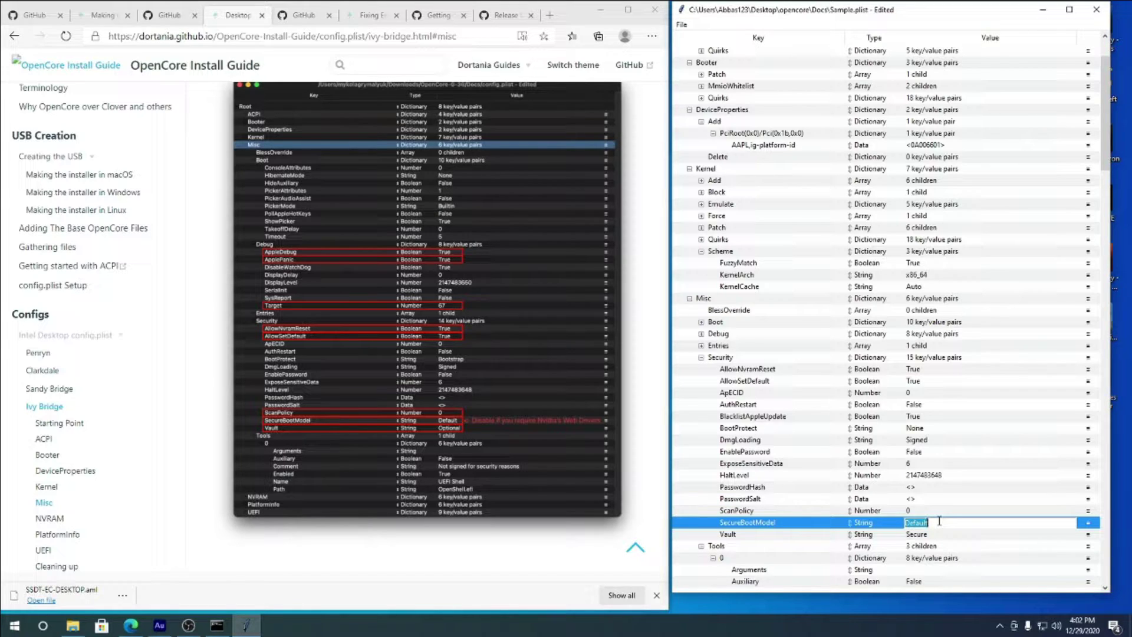
text(D)
key(Return)
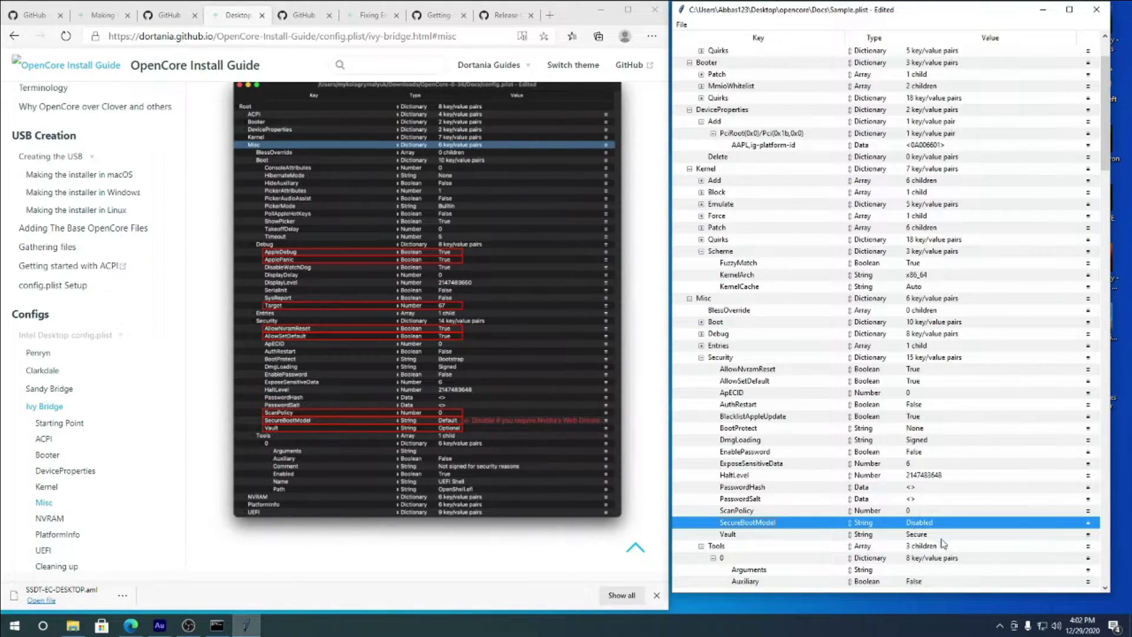
- Set the Vault value under Misc Security to Optional
scroll(943, 543, down, 1)
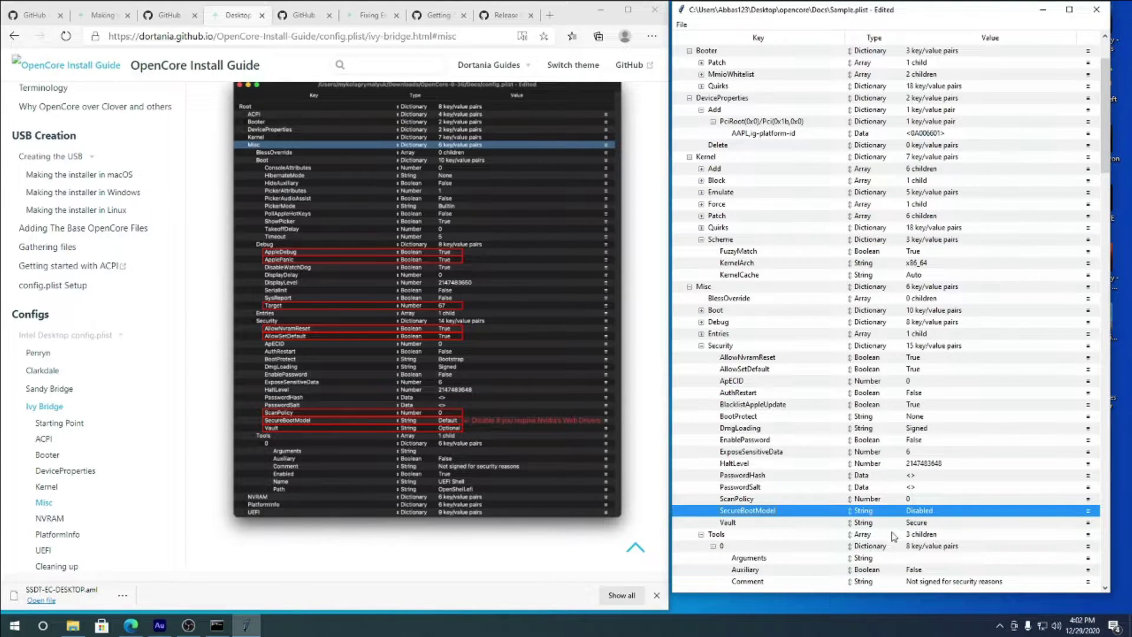
double_click(959, 523)
text(O)
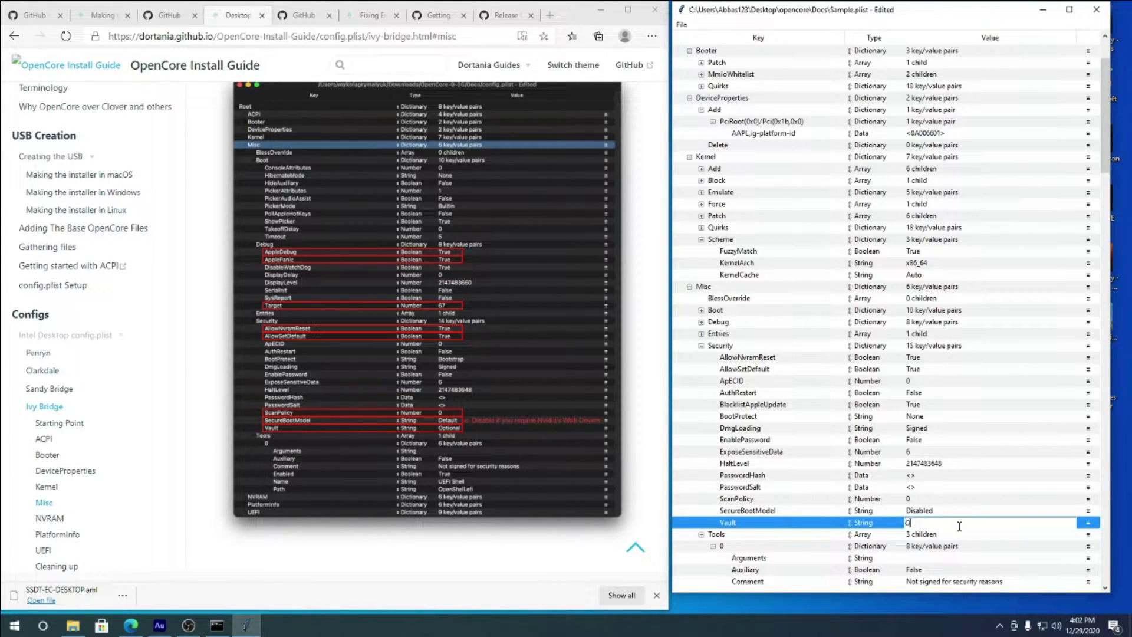
text(ptional)
key(Return)
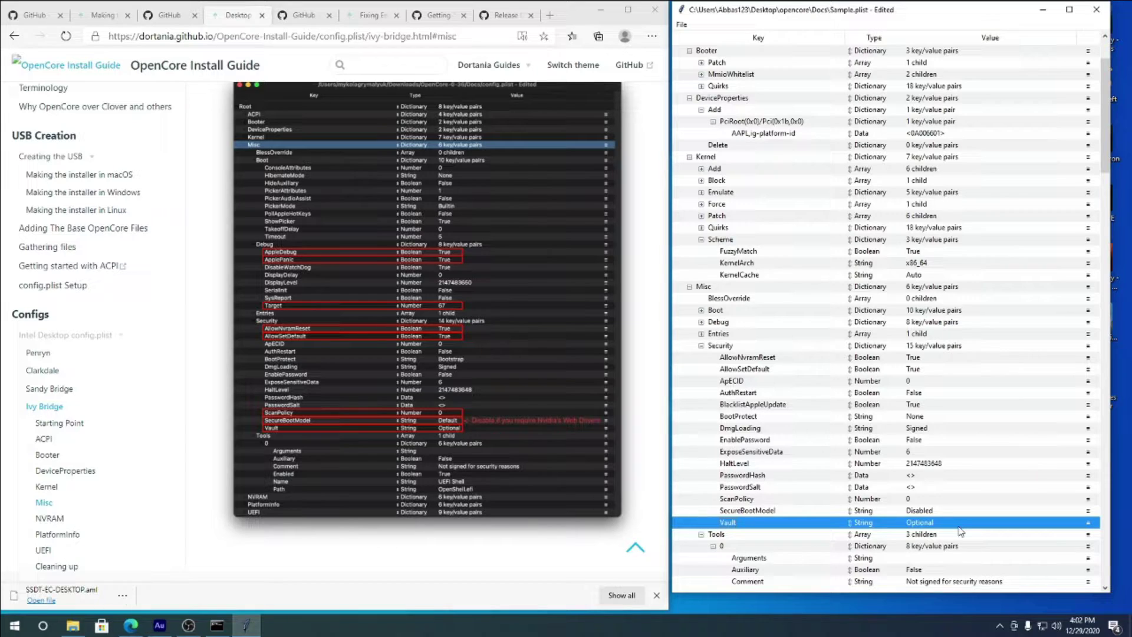
- Collapse the Security and Tools sections under Misc and bring up the guide's NVRAM section
scroll(937, 528, down, 2)
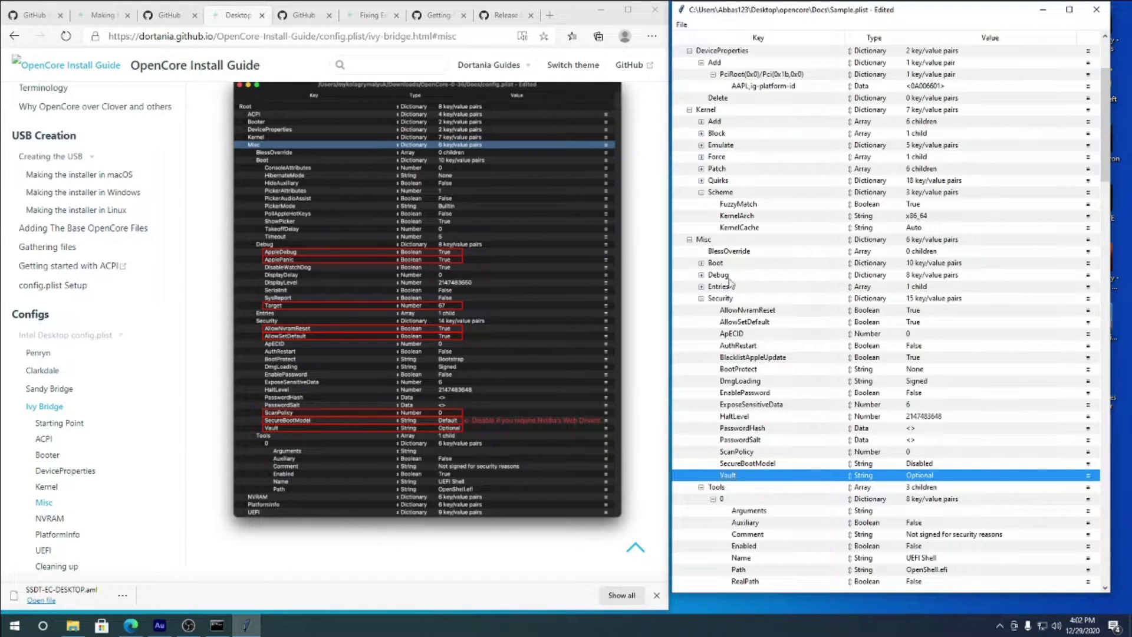
click(702, 299)
scroll(528, 419, down, 2)
scroll(528, 420, down, 4)
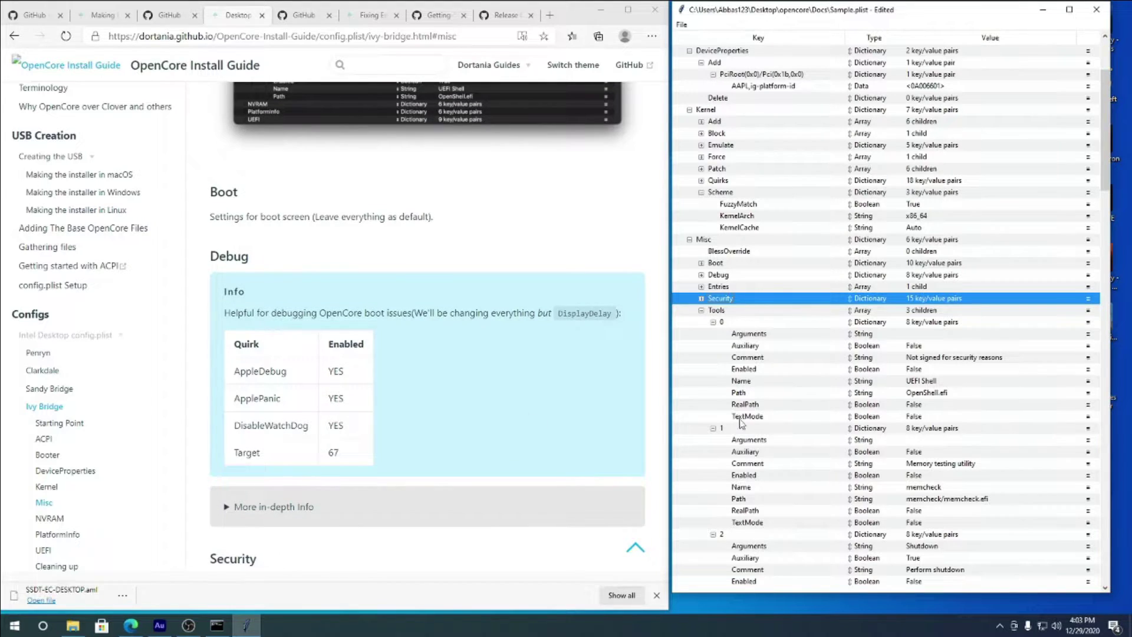
click(701, 311)
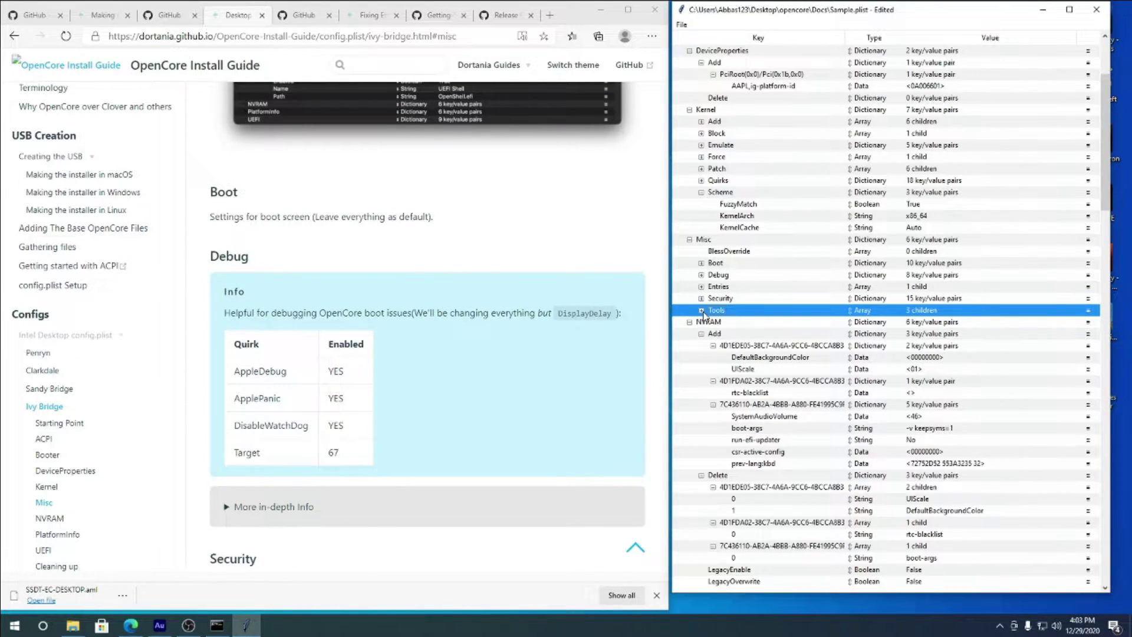
click(701, 311)
click(701, 299)
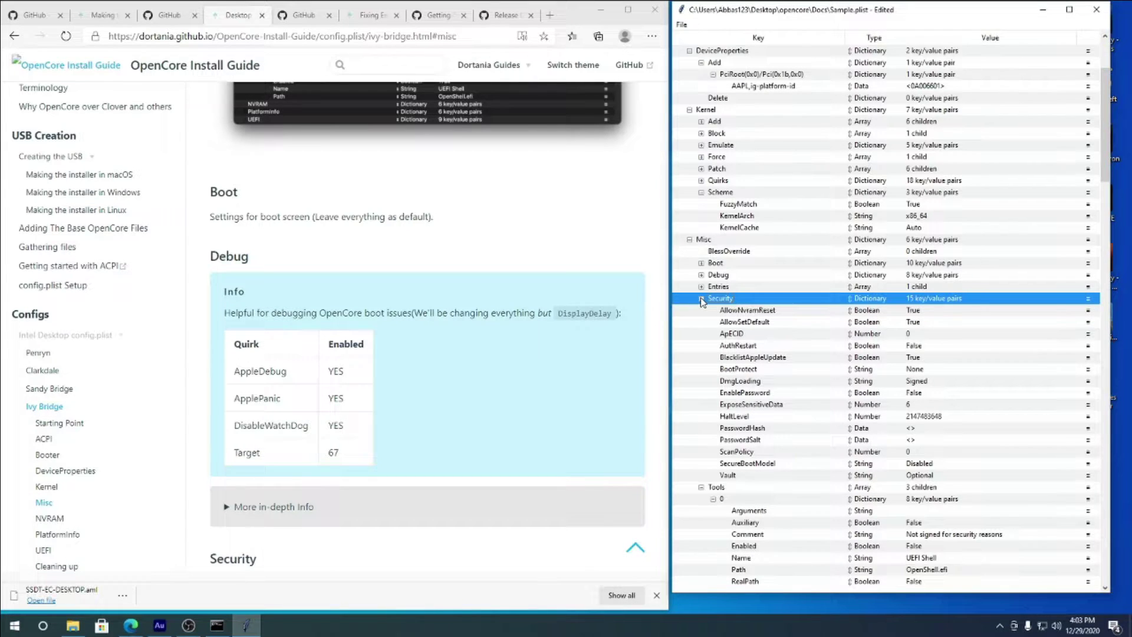
click(701, 299)
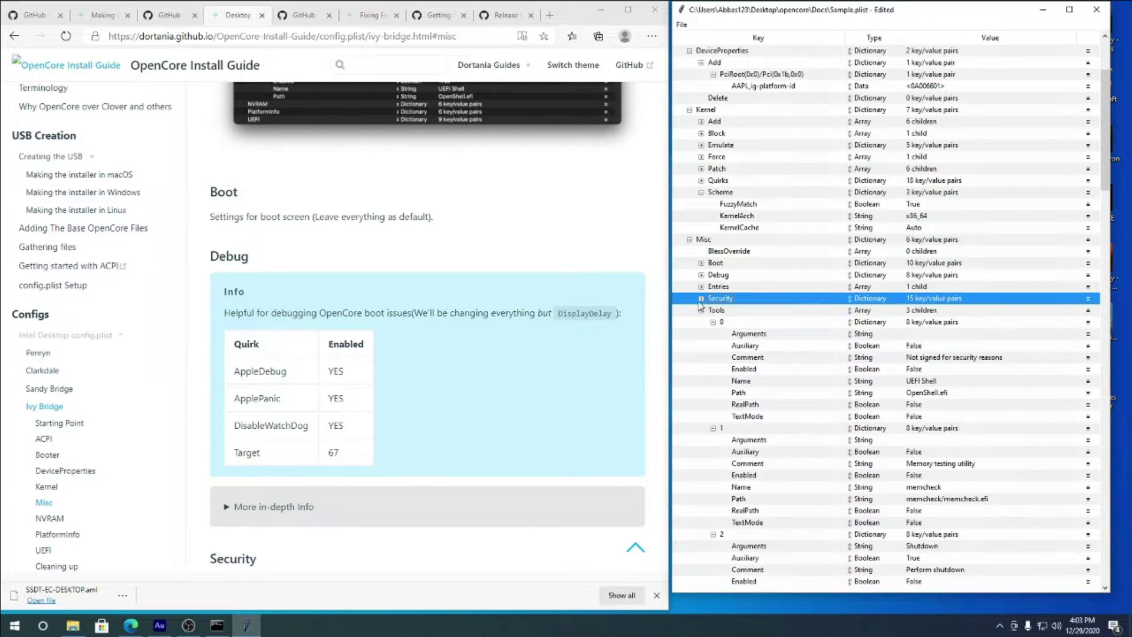
scroll(375, 416, down, 6)
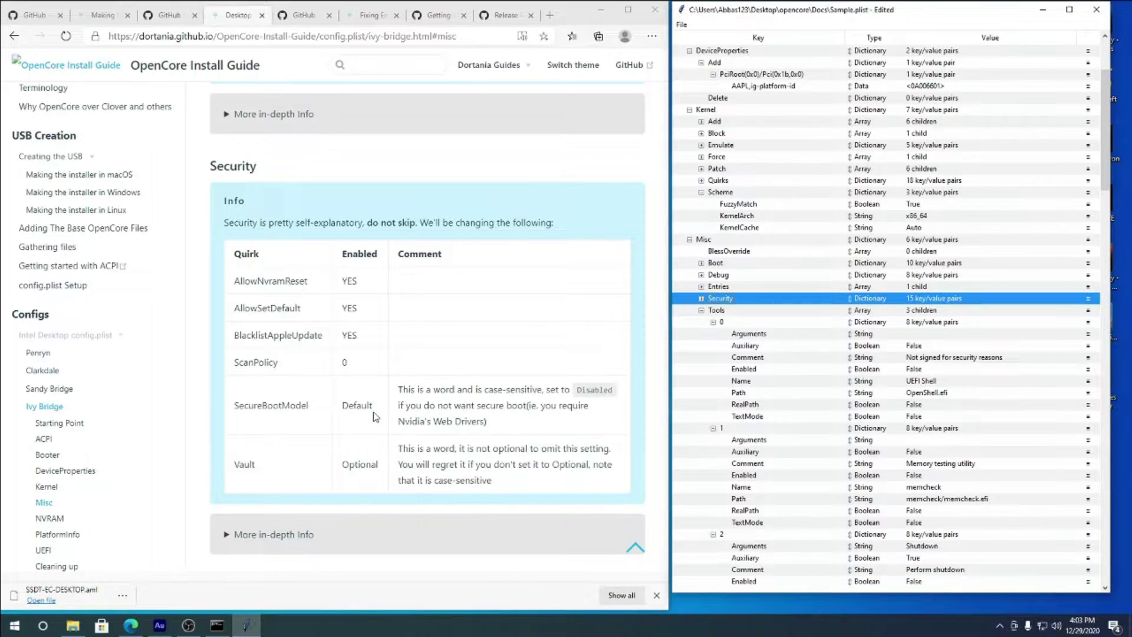
scroll(375, 416, down, 6)
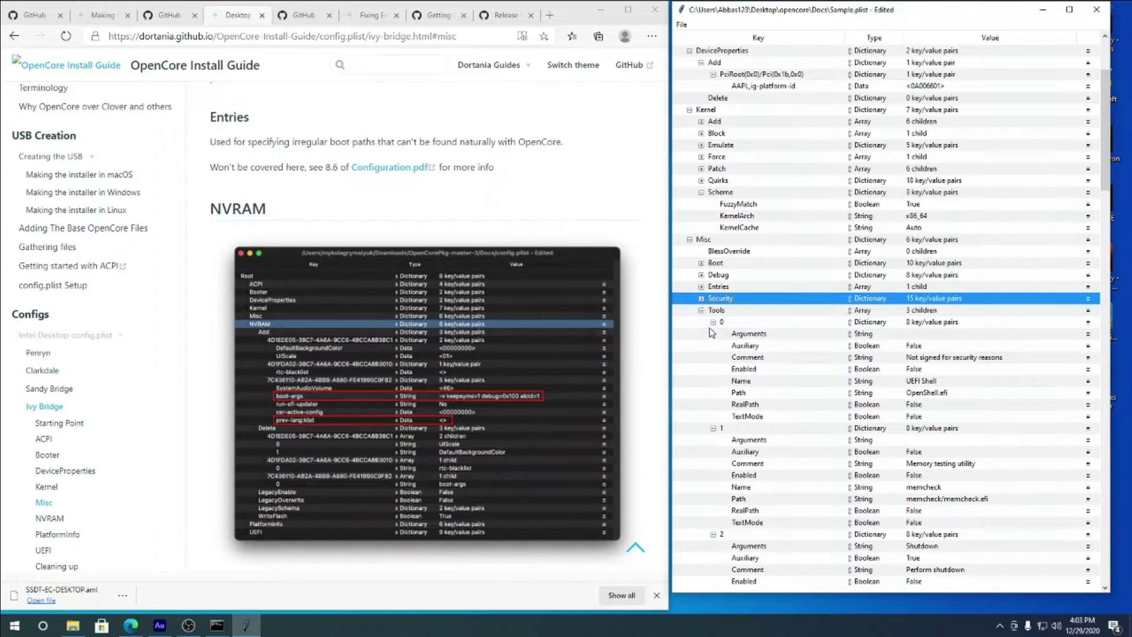
click(701, 310)
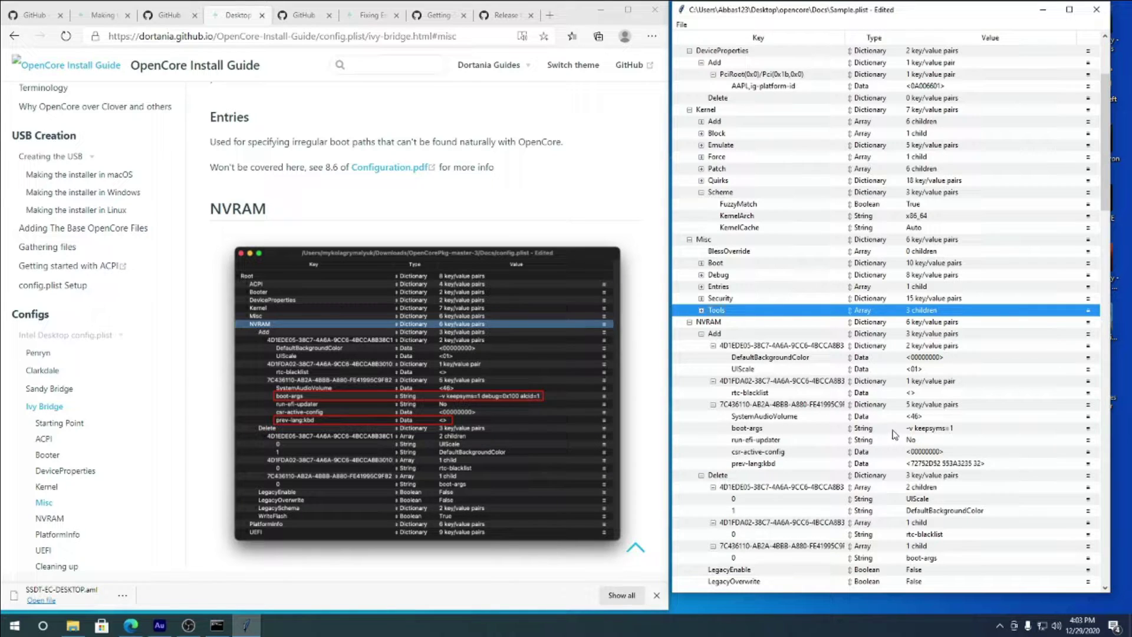
- Set the boot-args value under NVRAM Add to "-v -lilubetaall alcid=1"
click(933, 437)
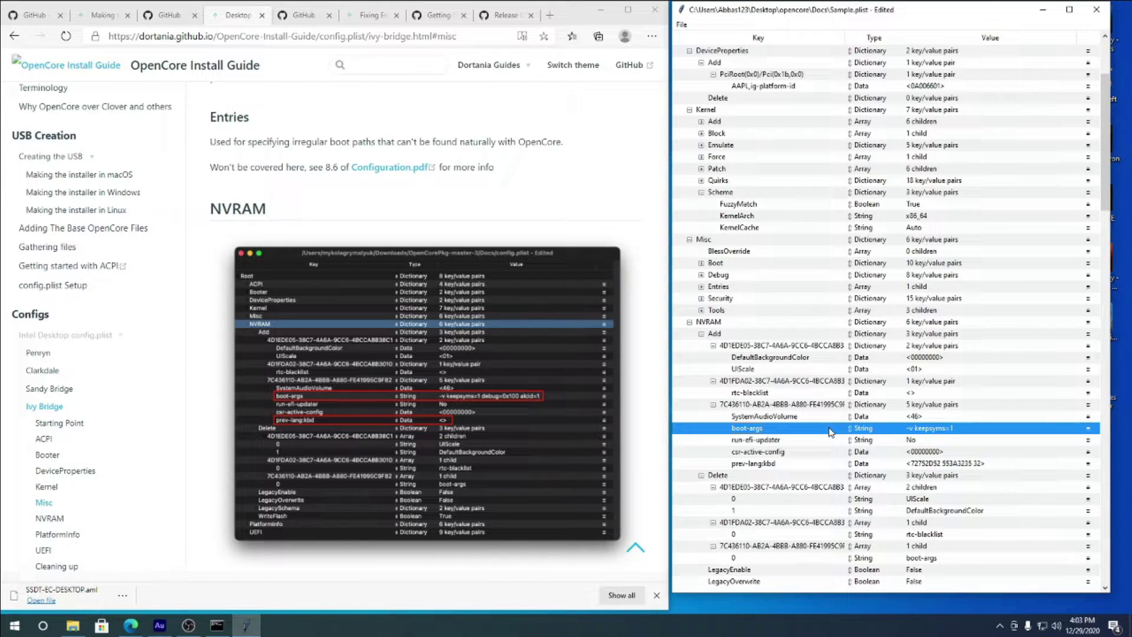
double_click(957, 430)
click(956, 428)
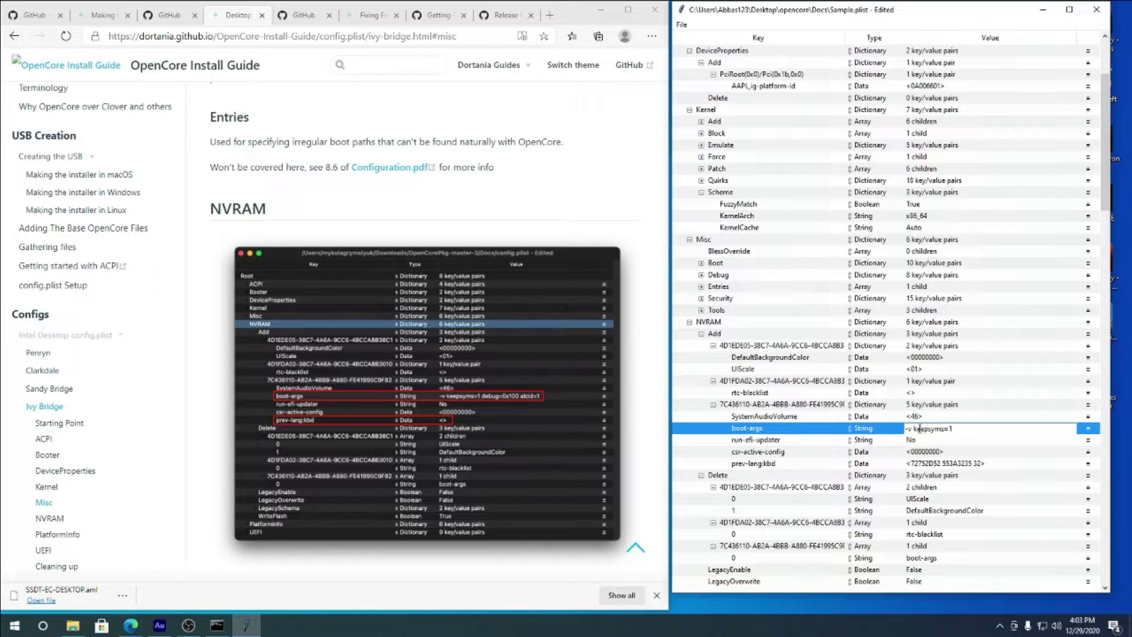
drag(912, 429, 998, 428)
key(BackSpace)
text(al)
text(lubeta)
text(all)
key(Left)
key(Left)
text(-)
key(Right)
key(Right)
key(Right)
key(Right)
key(Right)
key(Right)
key(Right)
key(Right)
key(Right)
key(Right)
key(Right)
text(alcid=1)
key(Return)
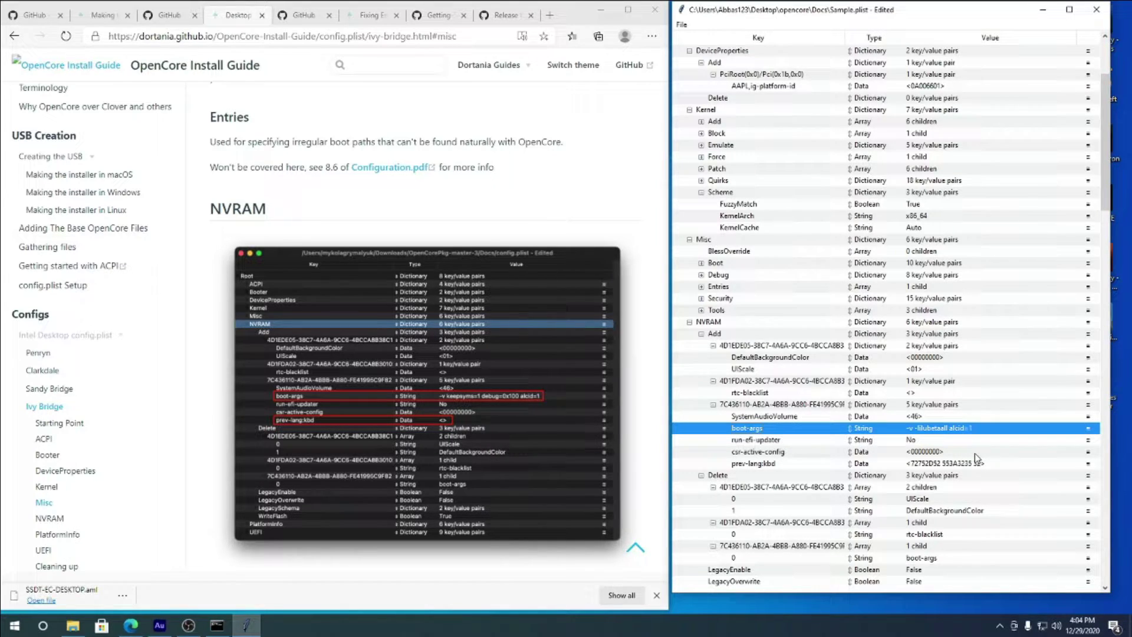
- Review the guide's DeviceProperties notes on the IMEI device-id and the audio layout-id
scroll(729, 496, down, 1)
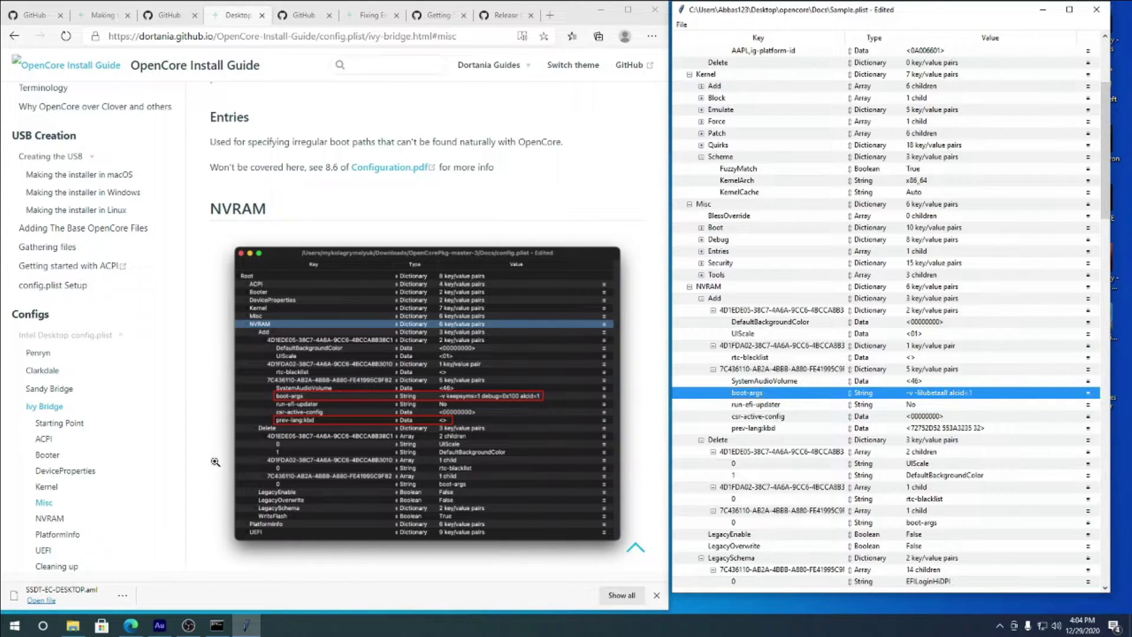
click(60, 476)
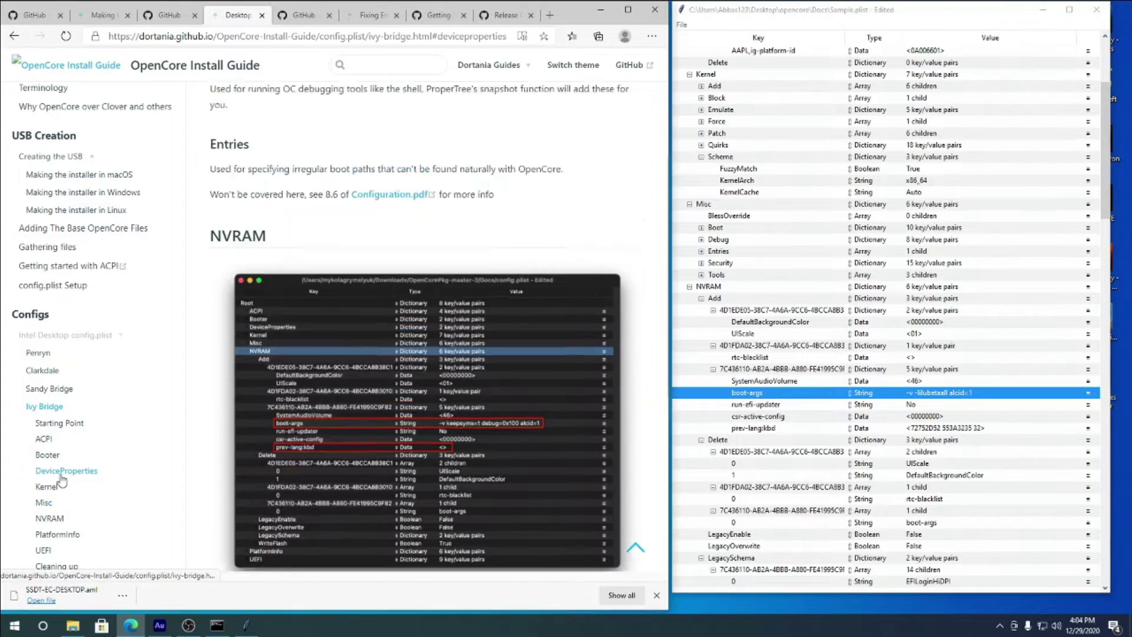
scroll(263, 472, down, 5)
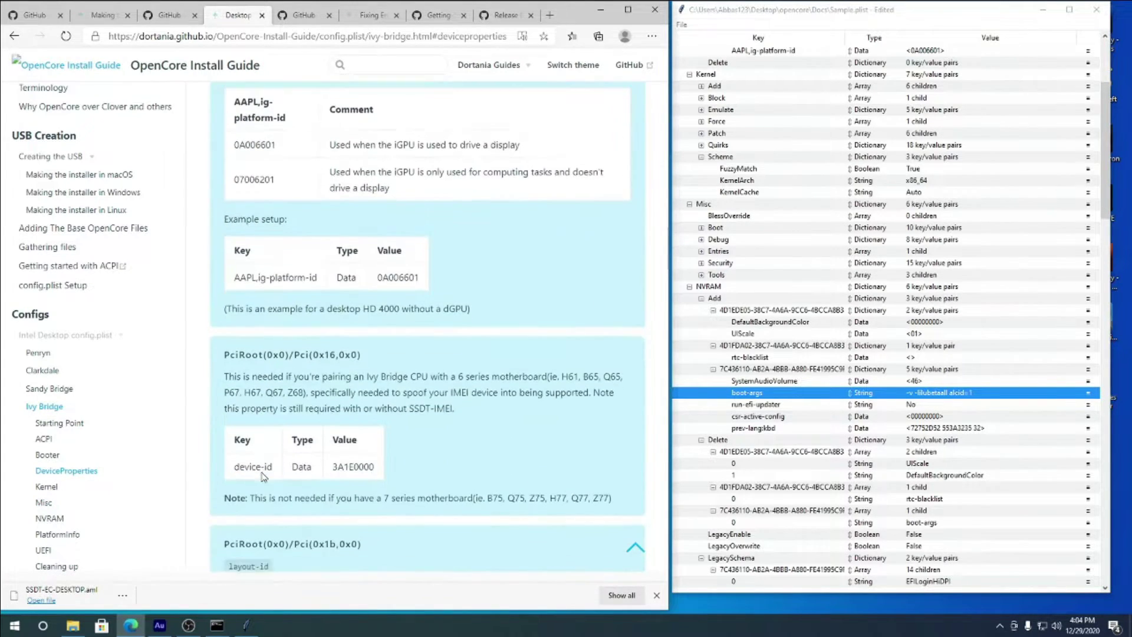
scroll(263, 475, down, 4)
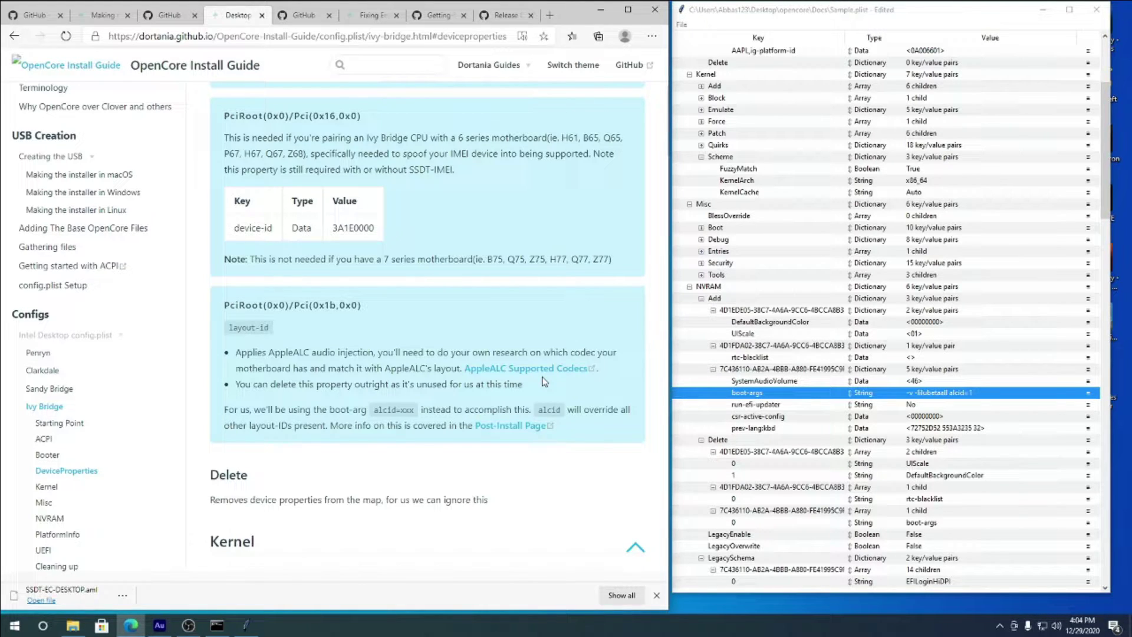
scroll(221, 333, up, 4)
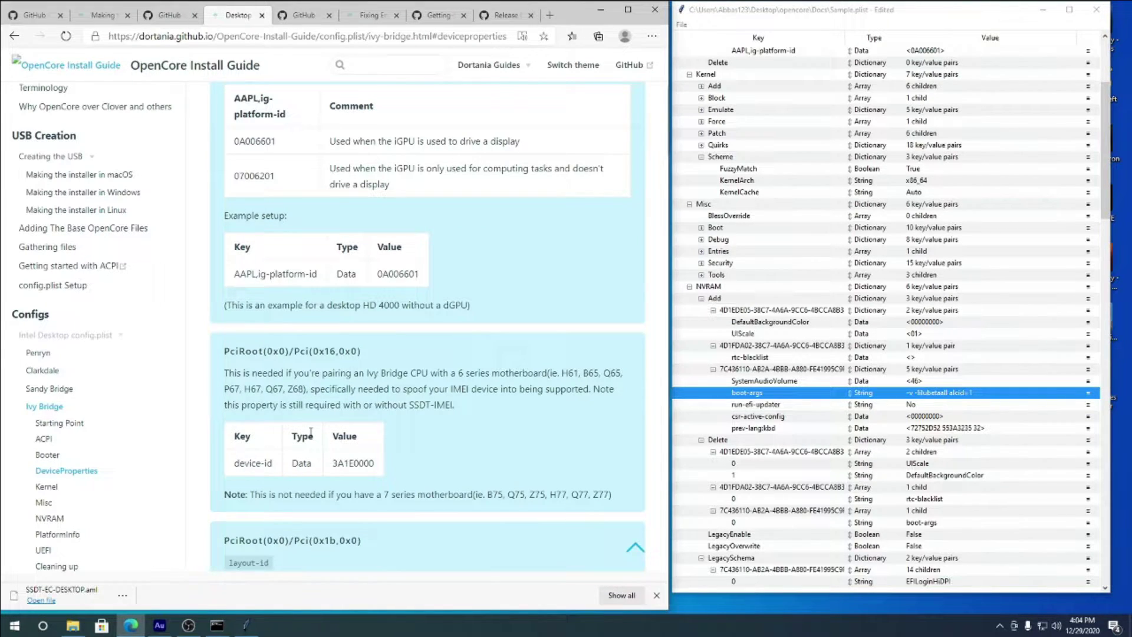
scroll(311, 433, down, 6)
scroll(310, 432, down, 7)
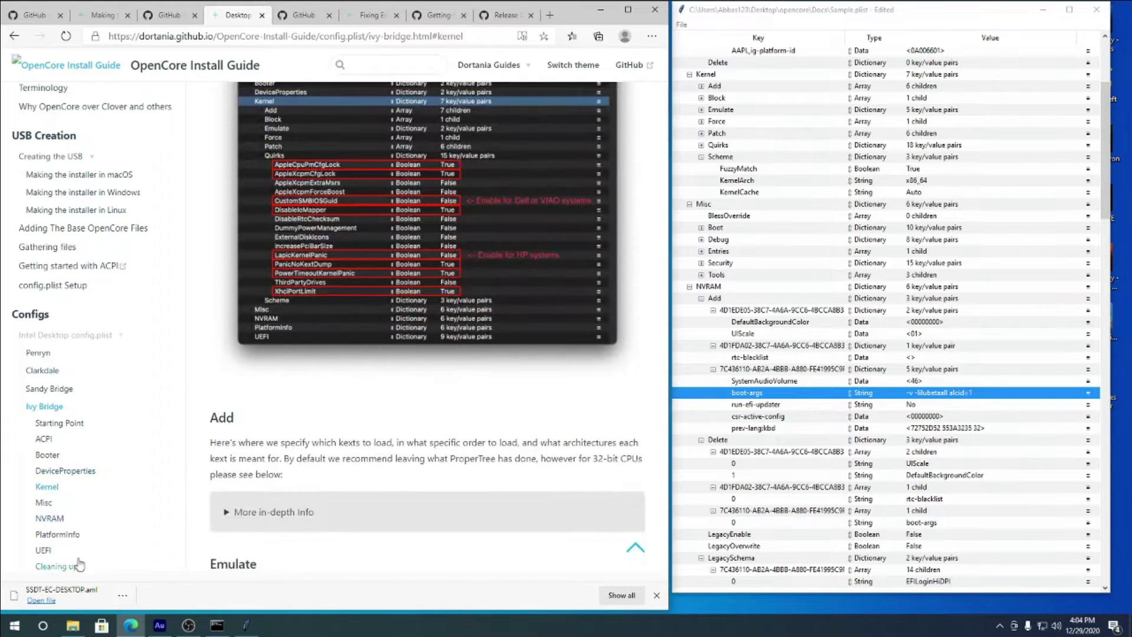
- Return to the guide's NVRAM section and clear the prev-lang:kbd value under NVRAM Add
click(44, 503)
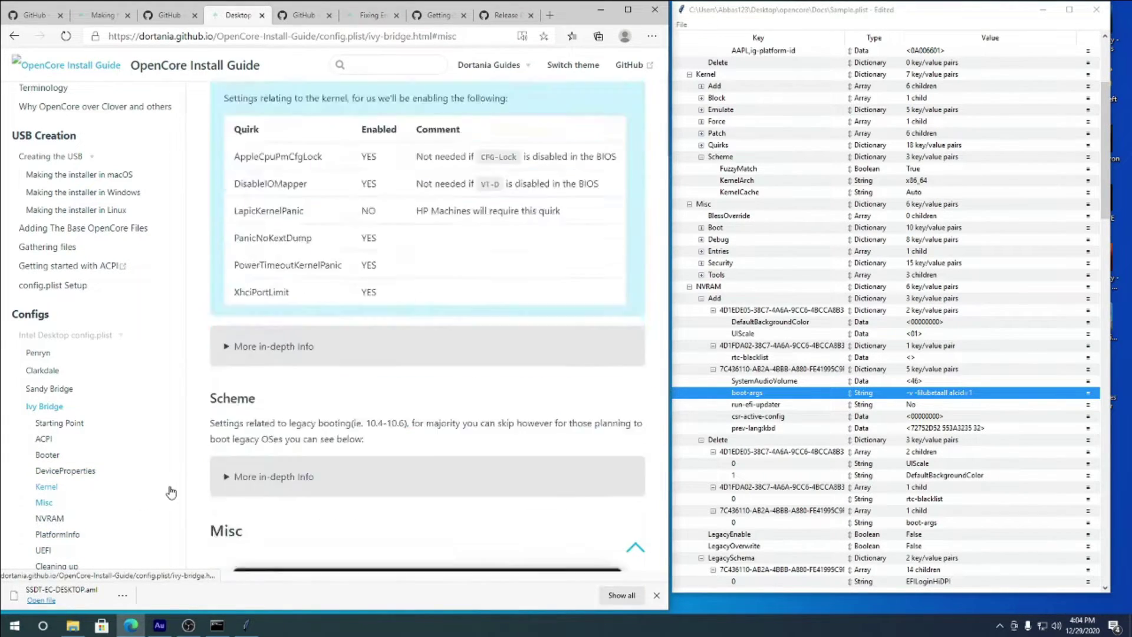
click(28, 521)
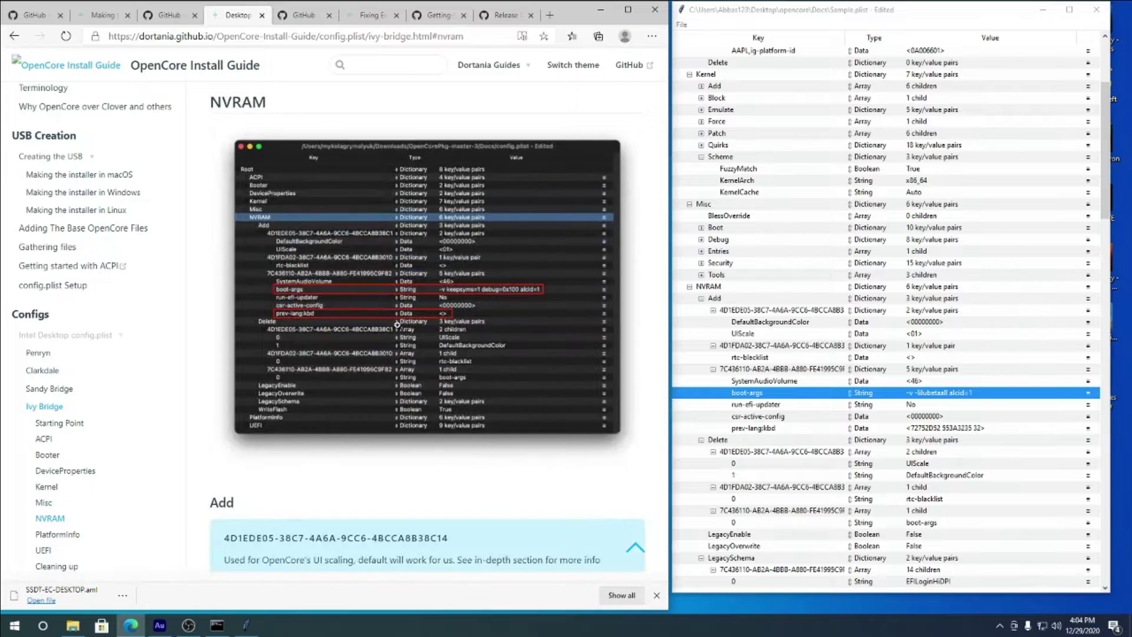
double_click(943, 428)
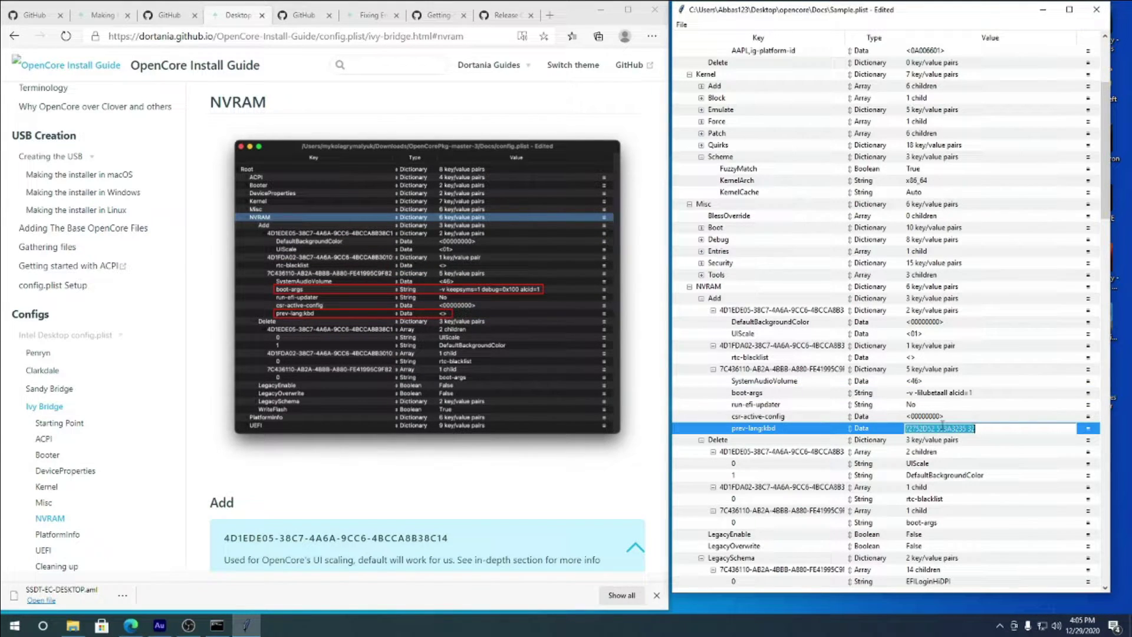
key(BackSpace)
key(Return)
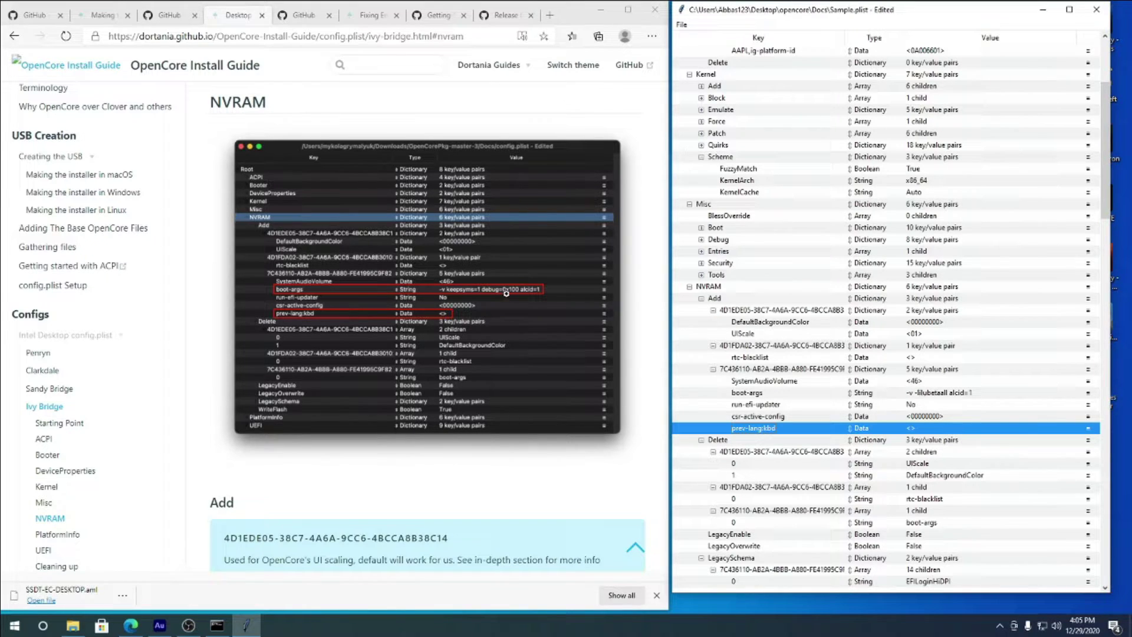
- Read the guide's NVRAM notes on boot-args, csr-active-config, run-efi-updater, prev-lang:kbd and the Delete settings
scroll(416, 394, down, 1)
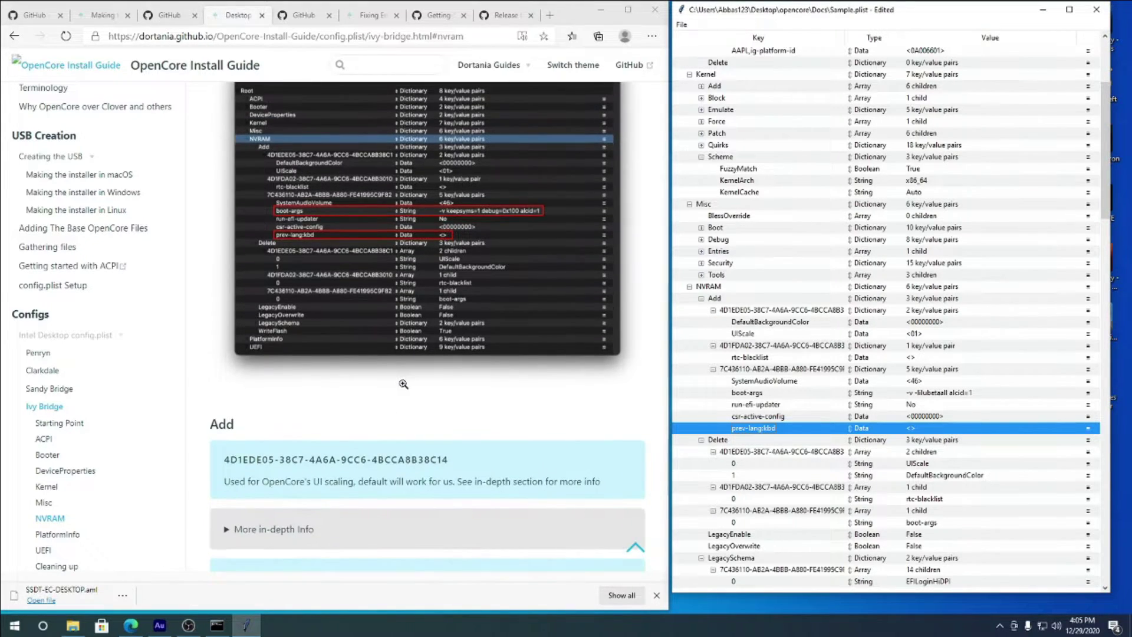
scroll(464, 405, down, 7)
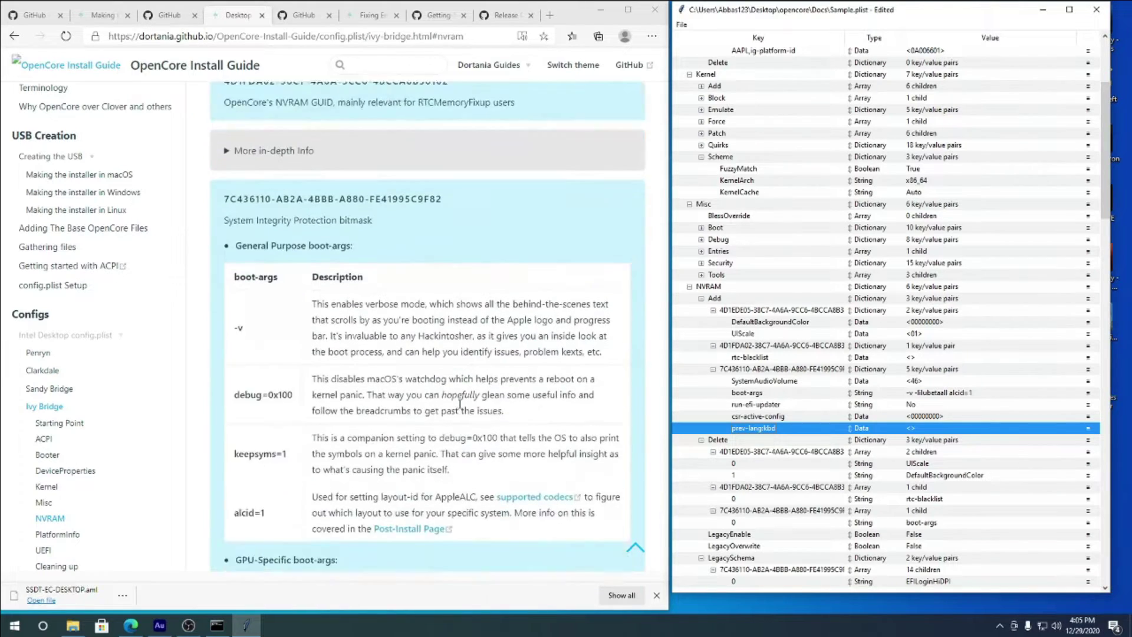
scroll(460, 404, up, 1)
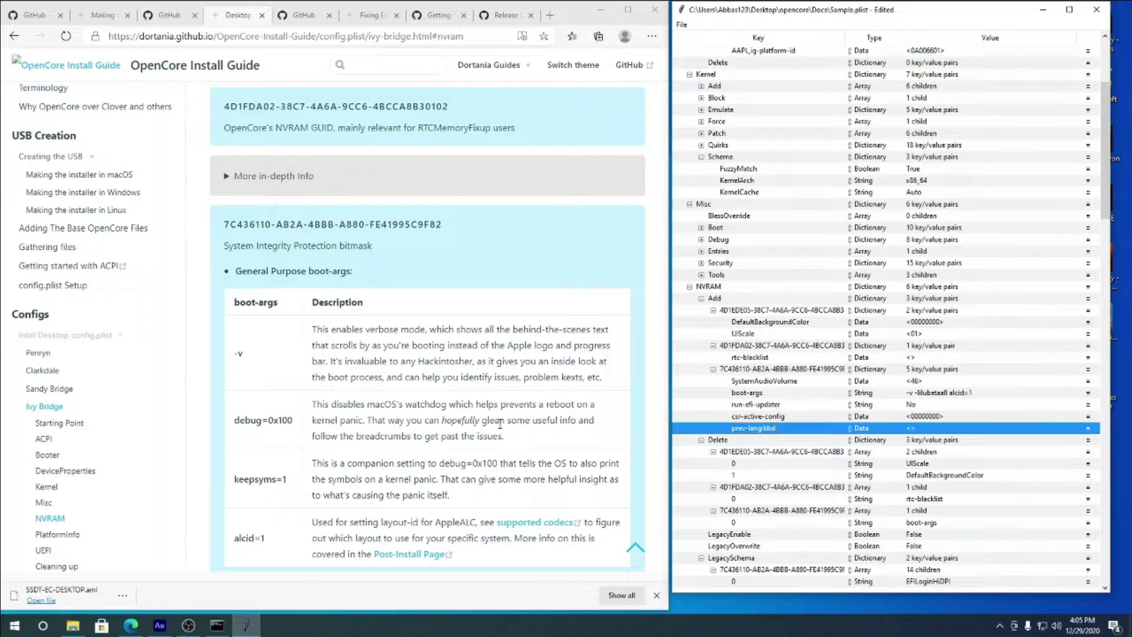
scroll(500, 424, down, 6)
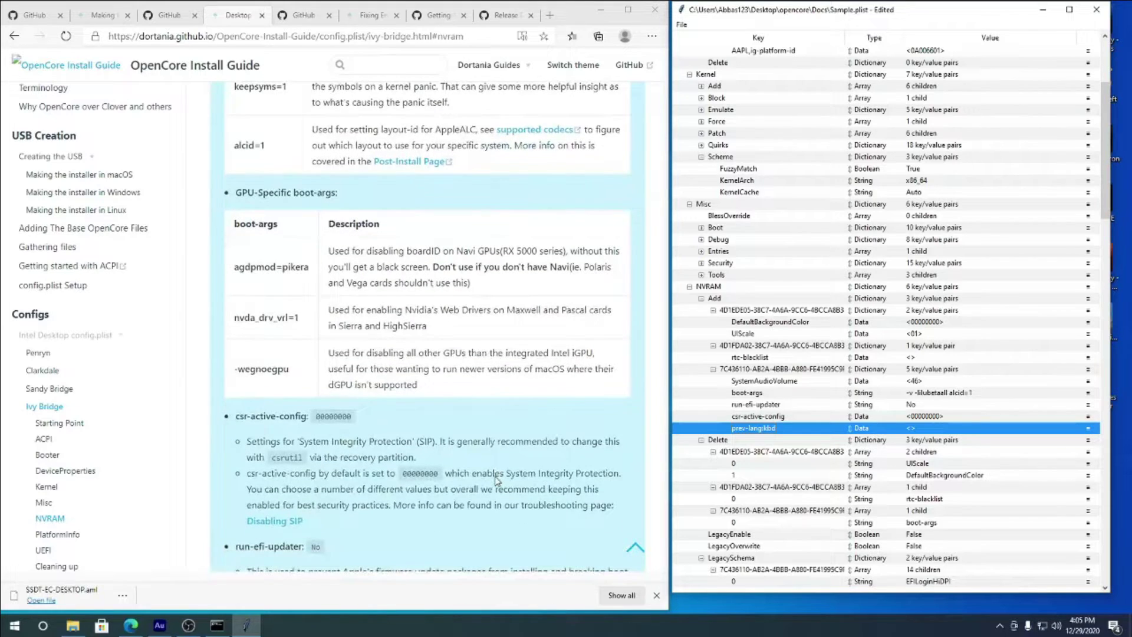
scroll(497, 479, down, 4)
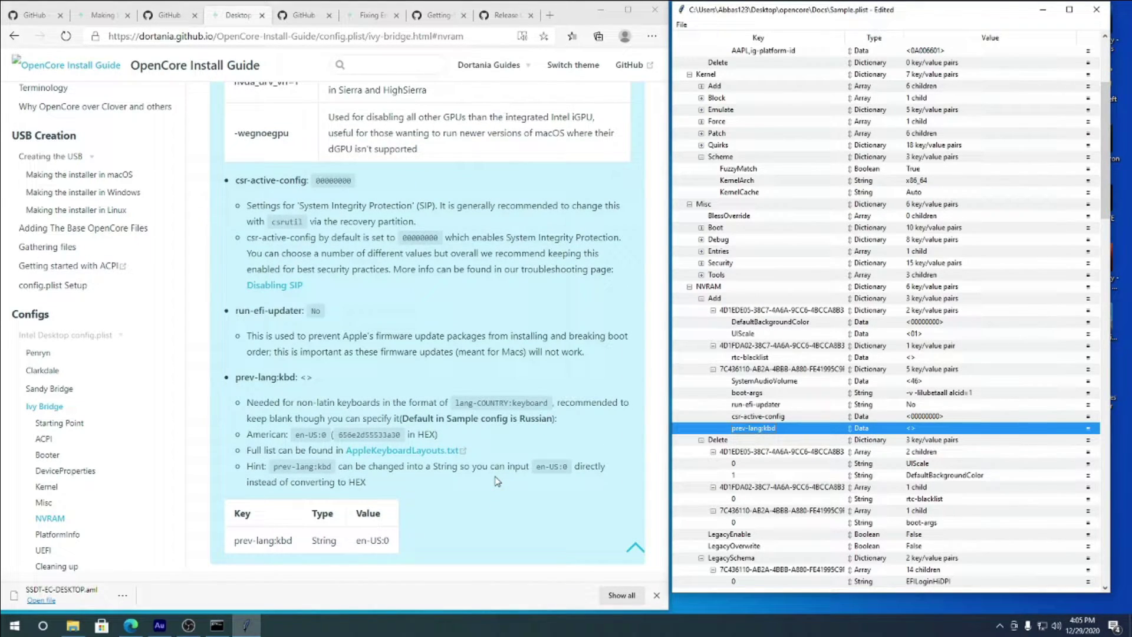
scroll(497, 481, down, 6)
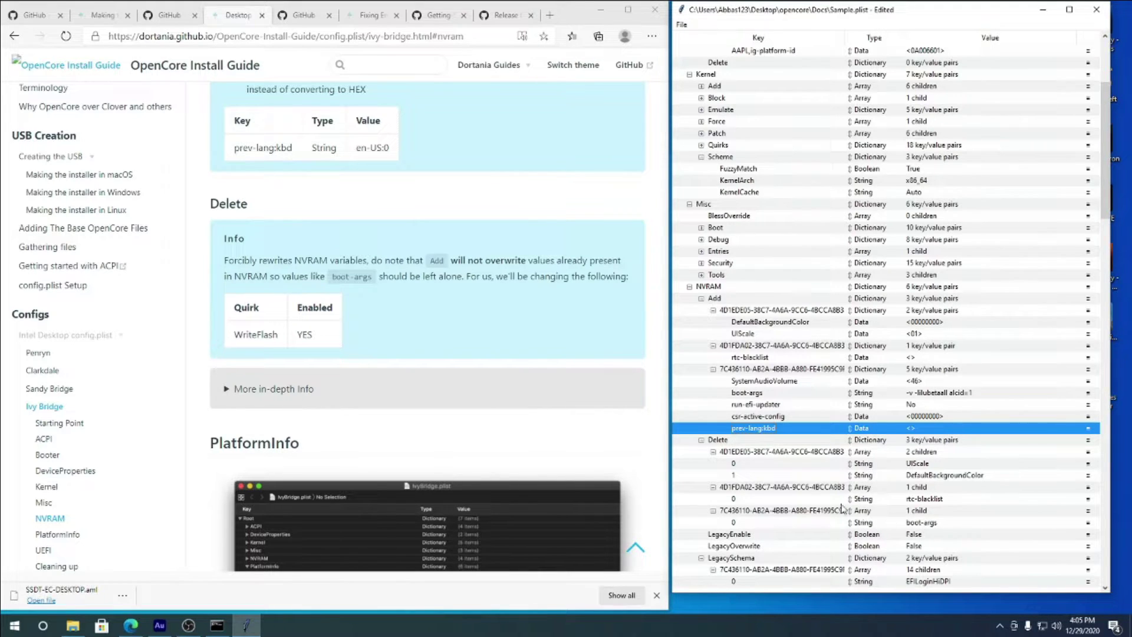
- Read the guide's PlatformInfo notes on choosing an Ivy Bridge SMBIOS, including the expanded Big Sur SMBIOS table
scroll(706, 446, down, 1)
double_click(713, 416)
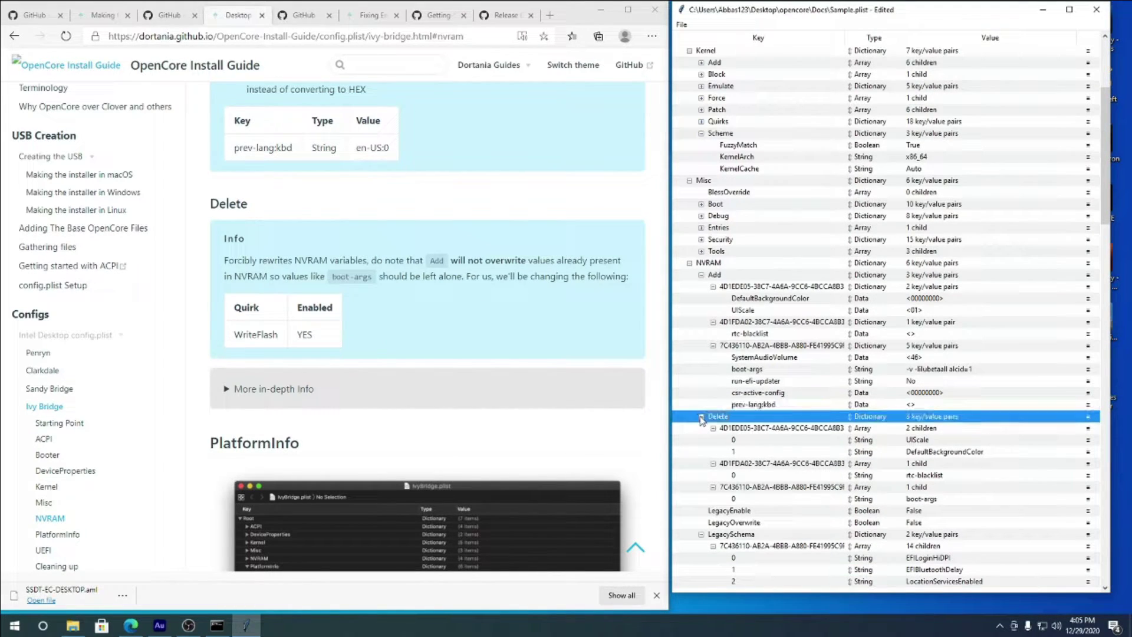
scroll(412, 479, down, 8)
scroll(412, 479, down, 3)
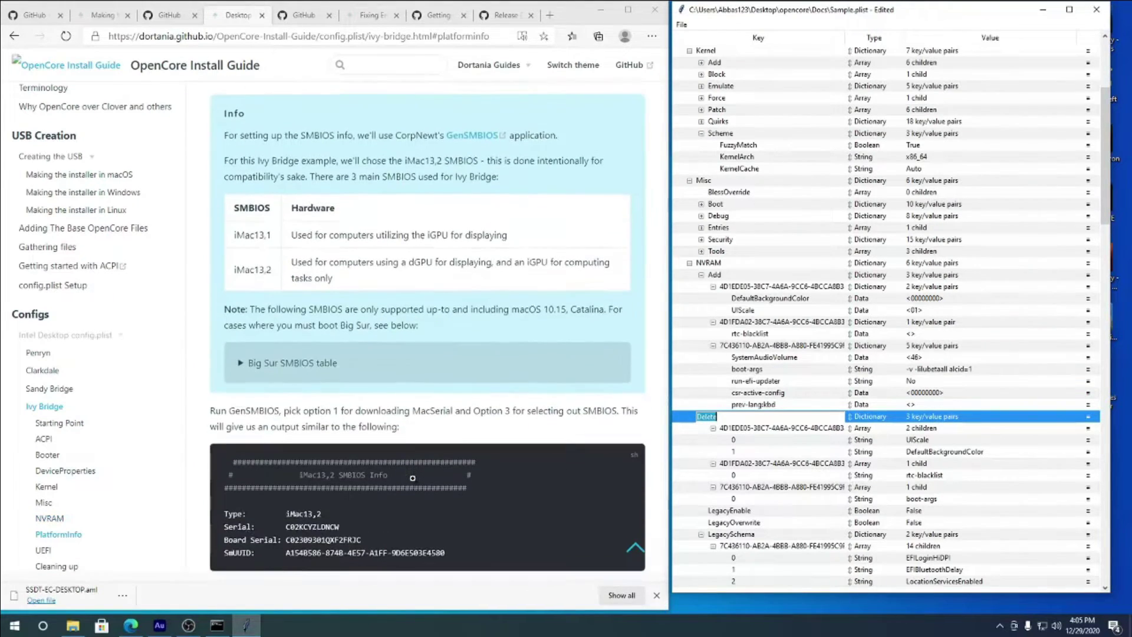
click(239, 365)
click(239, 365)
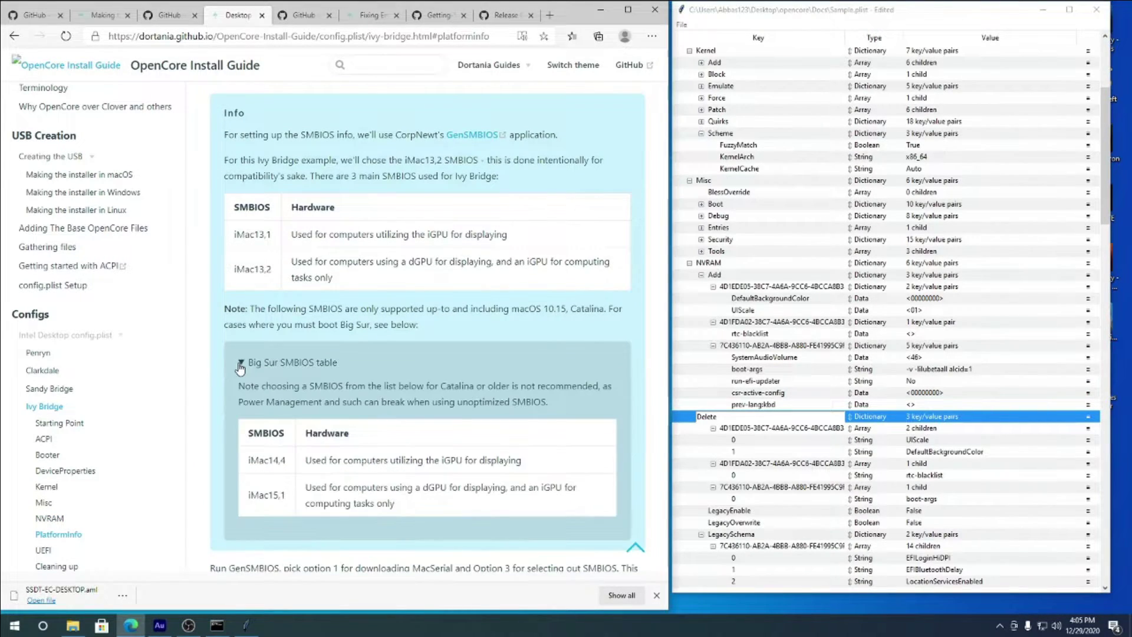
scroll(347, 441, down, 4)
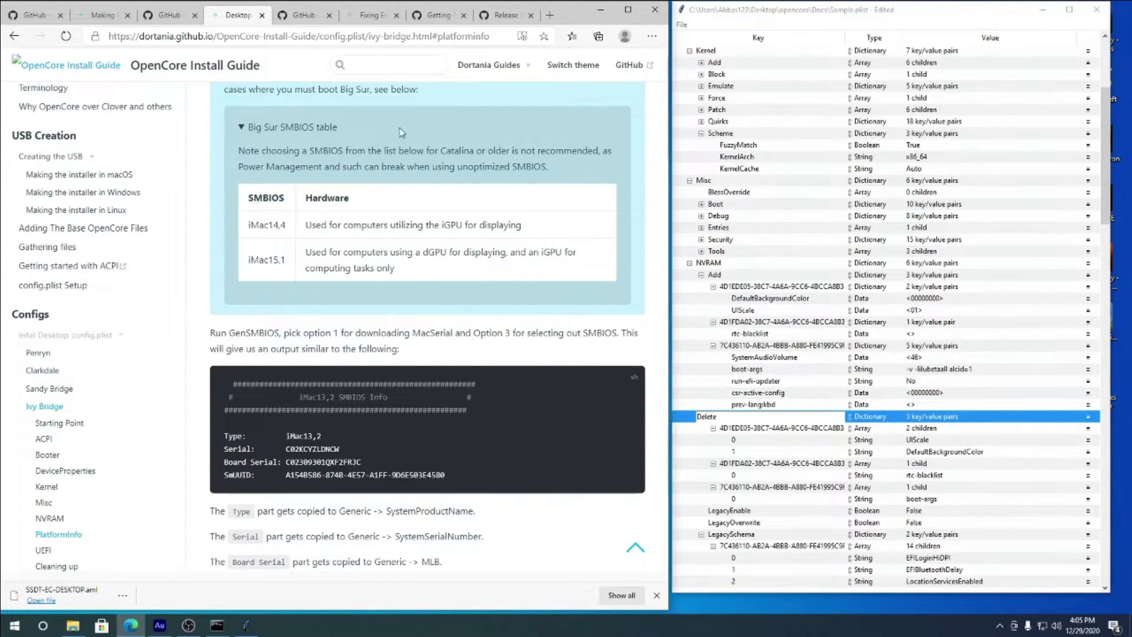
- Go to the corpnewt/GenSMBIOS repository page on GitHub and download it as a ZIP
click(435, 21)
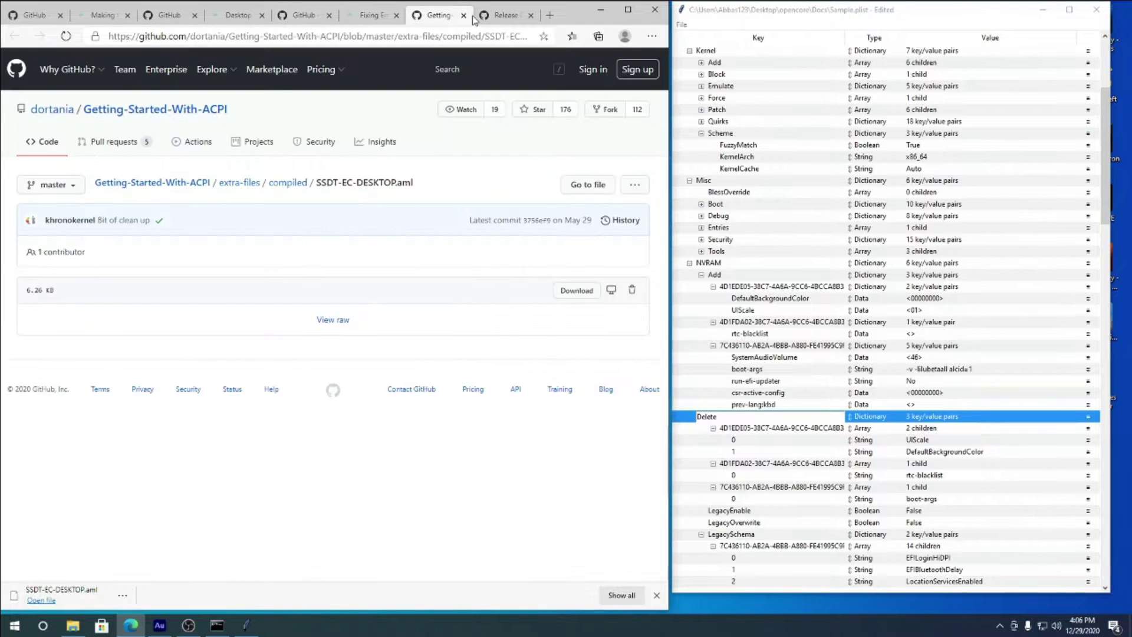
click(172, 24)
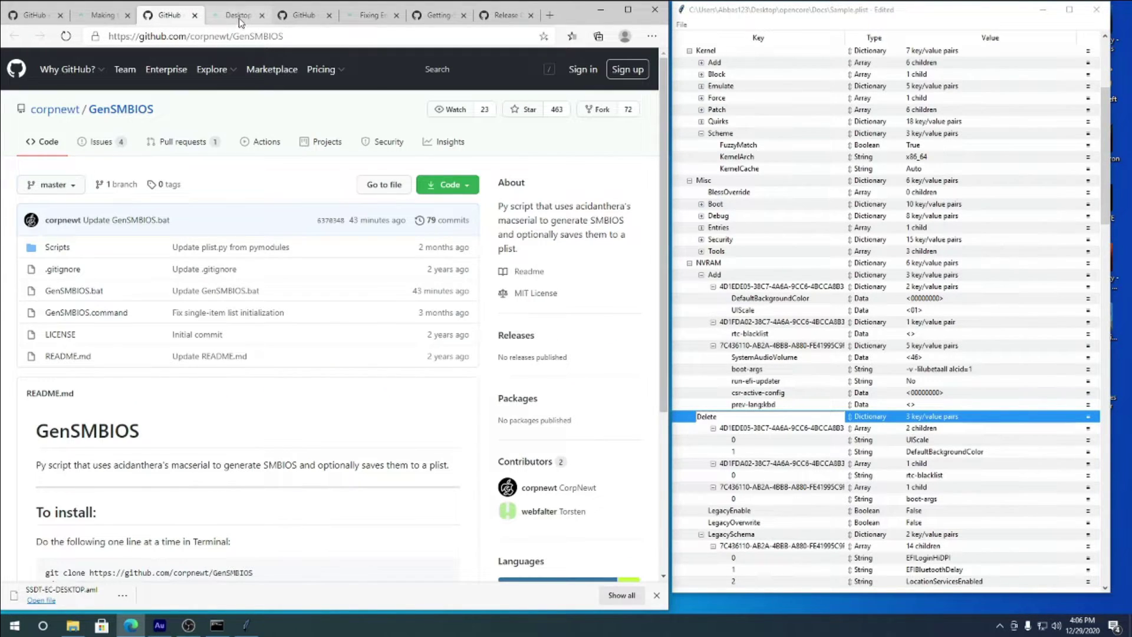
click(464, 188)
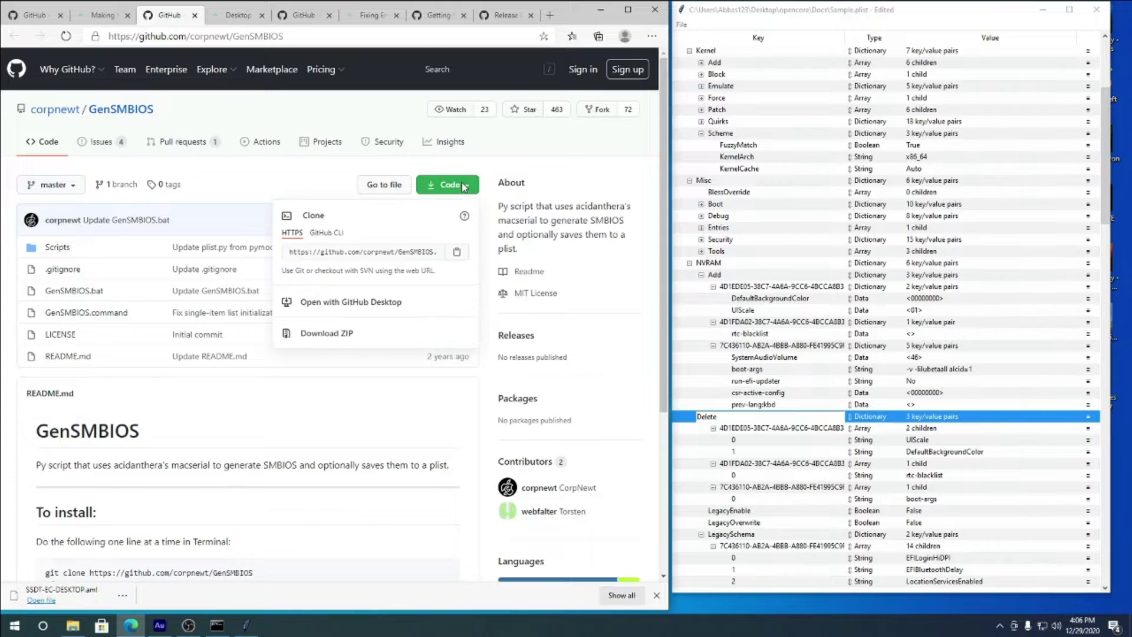
click(340, 337)
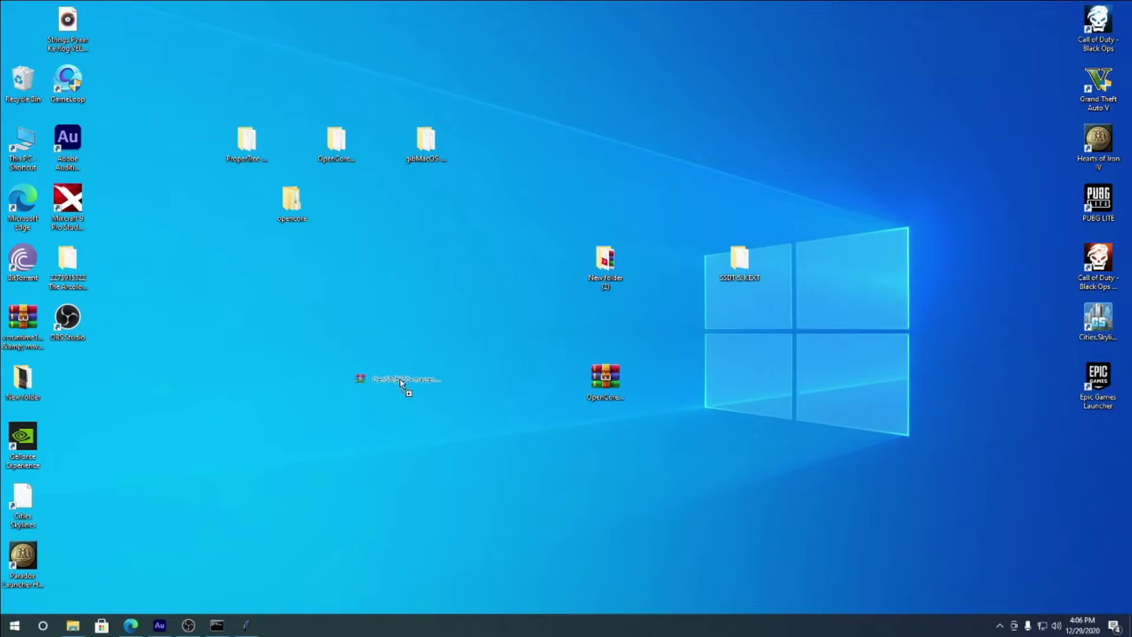
- Put the GenSMBIOS-master archive on the desktop and extract its GenSMBIOS-master folder there
drag(407, 389, 404, 387)
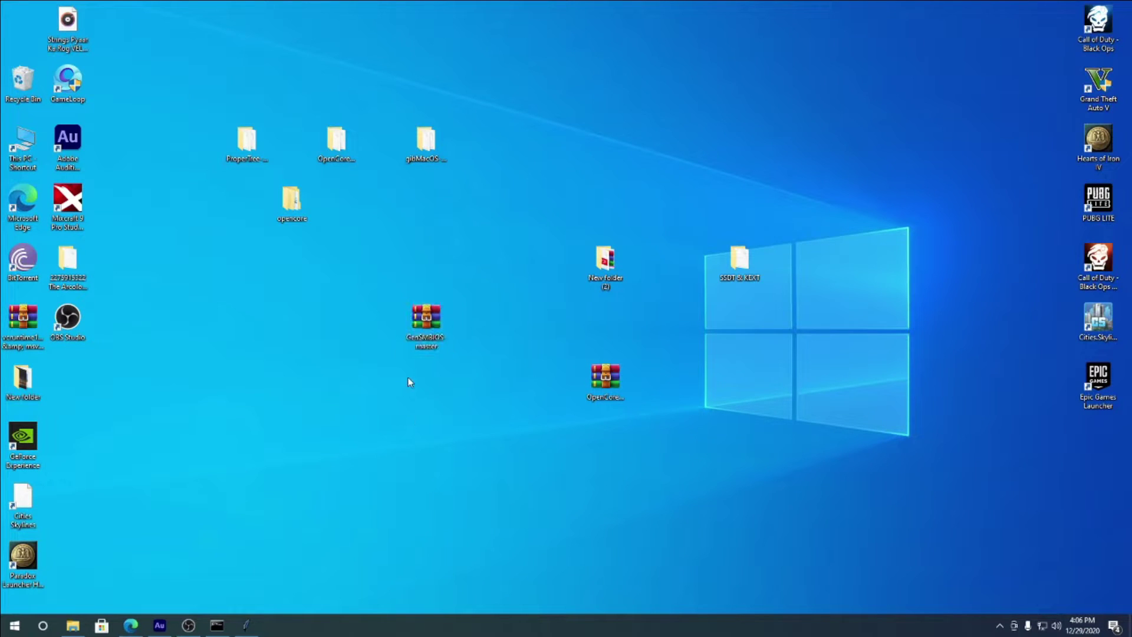
double_click(428, 322)
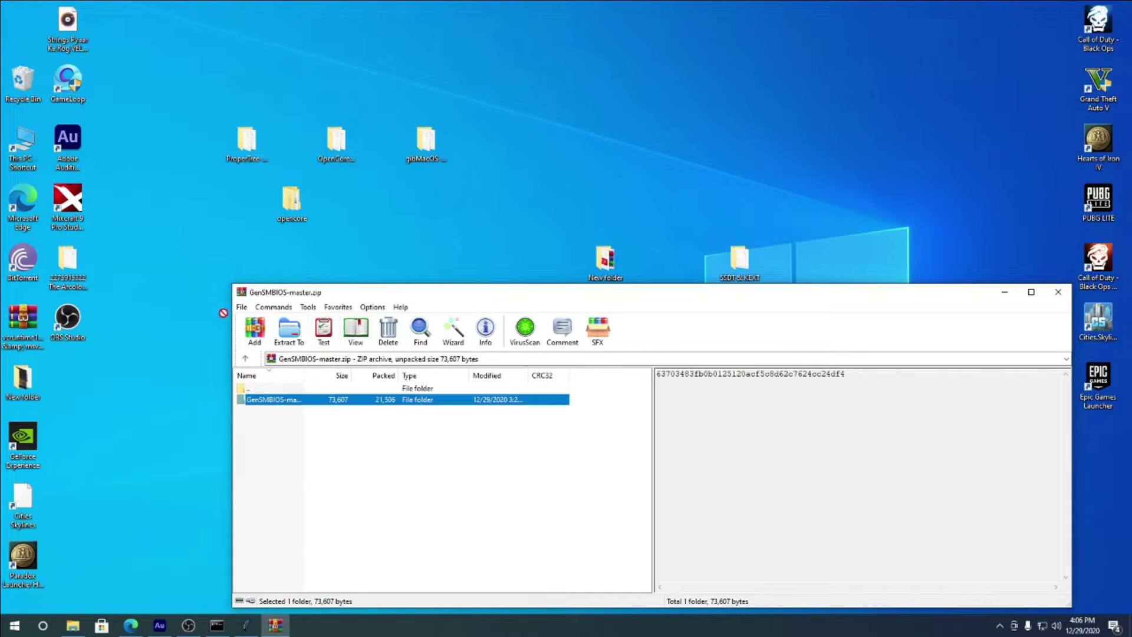
click(1058, 292)
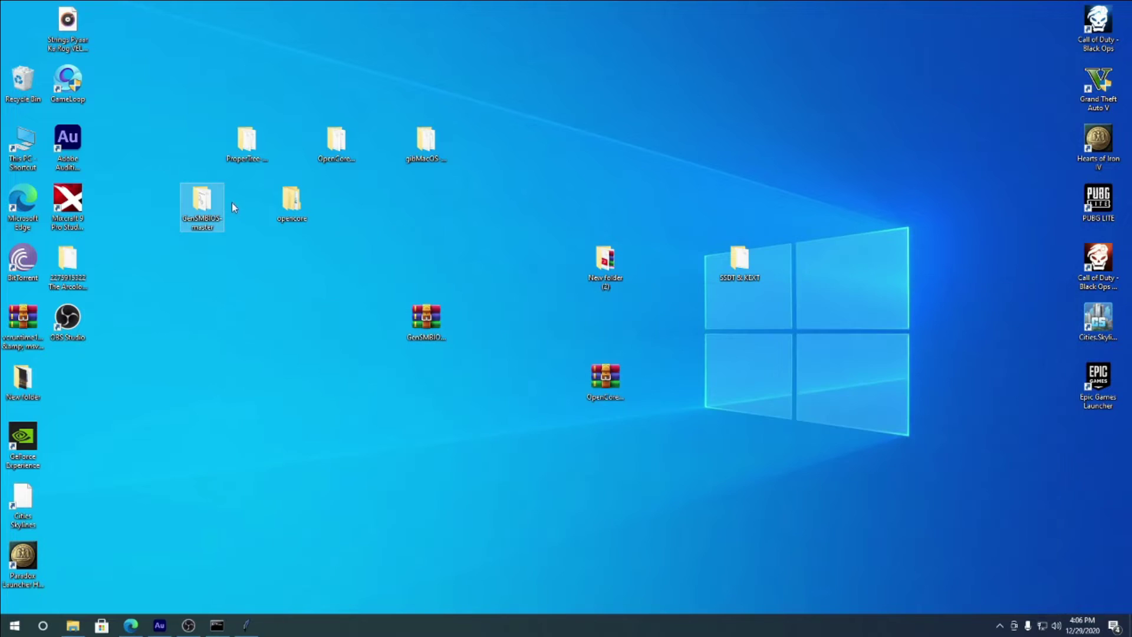
- Run the GenSMBIOS batch file from the extracted GenSMBIOS-master folder as administrator
double_click(213, 202)
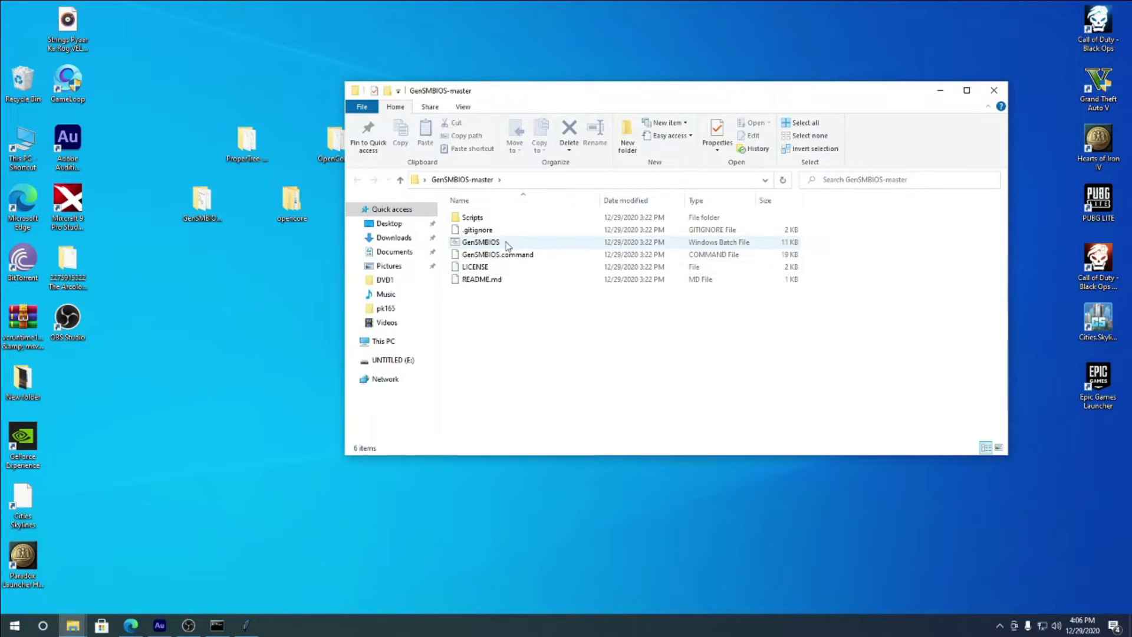
right_click(502, 241)
right_click(479, 242)
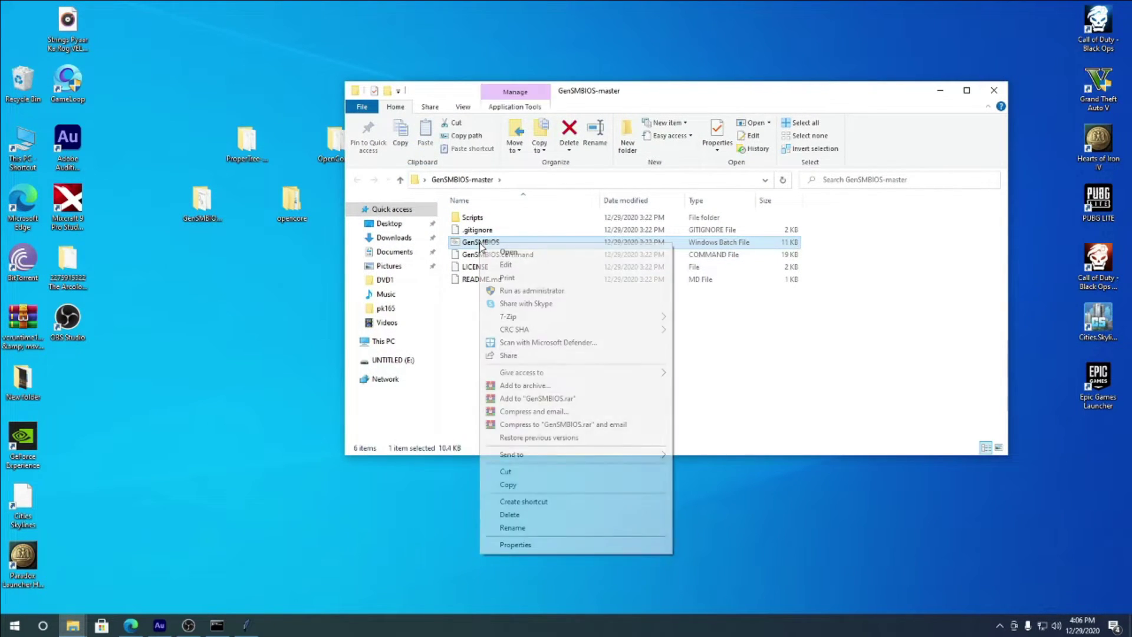
click(531, 291)
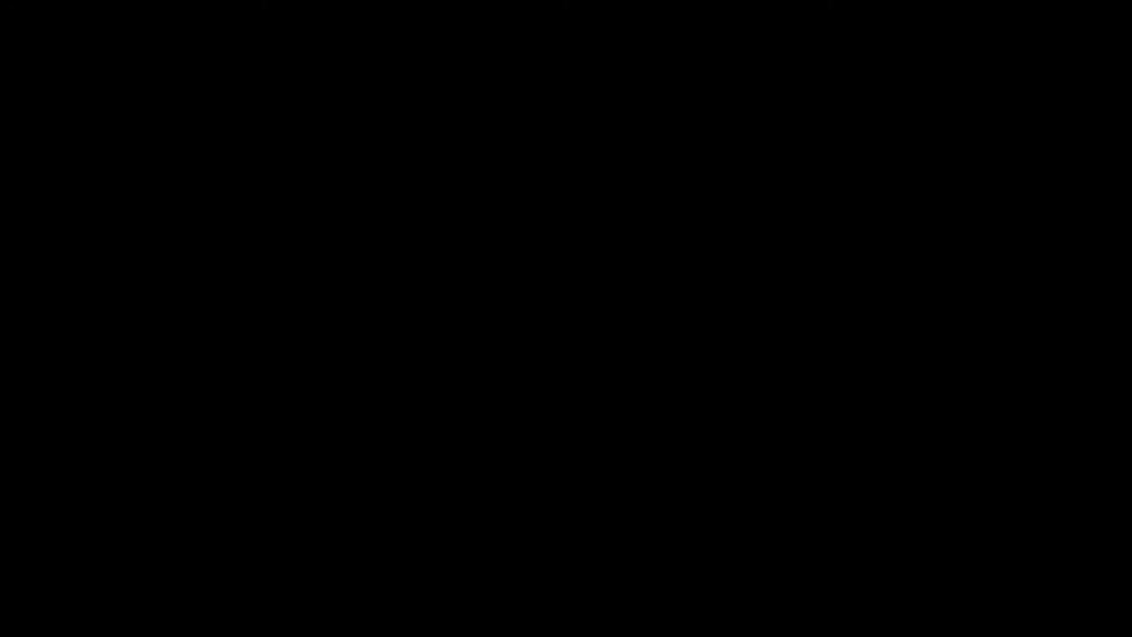
click(460, 387)
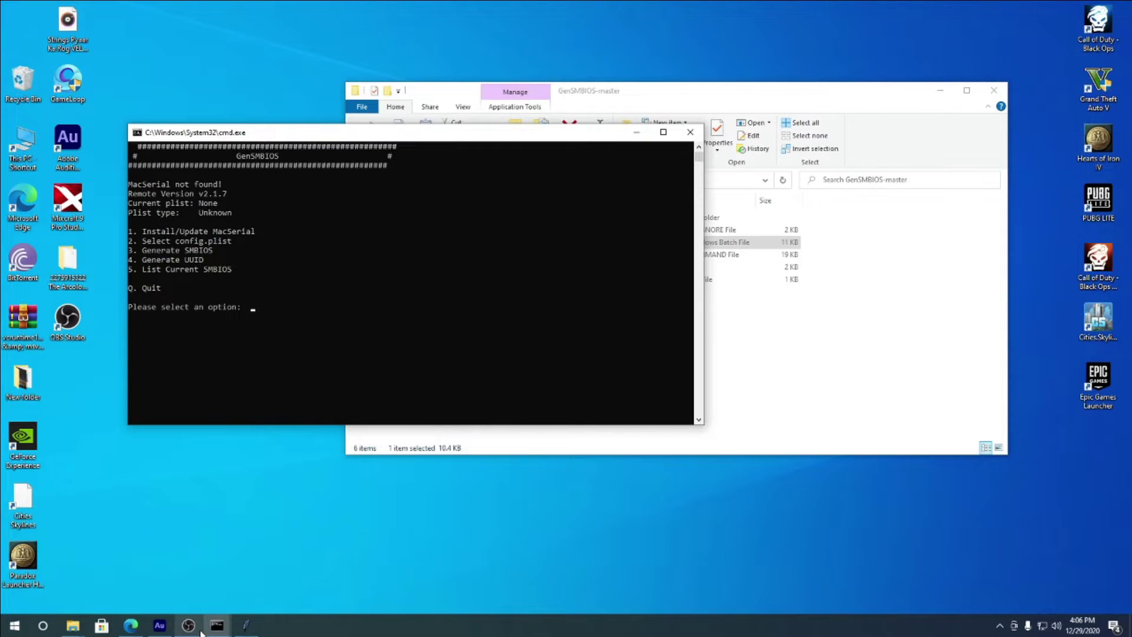
- Bring back Sample.plist and the Ivy Bridge guide page, and read from the PlatformInfo notes to the UEFI section
click(244, 626)
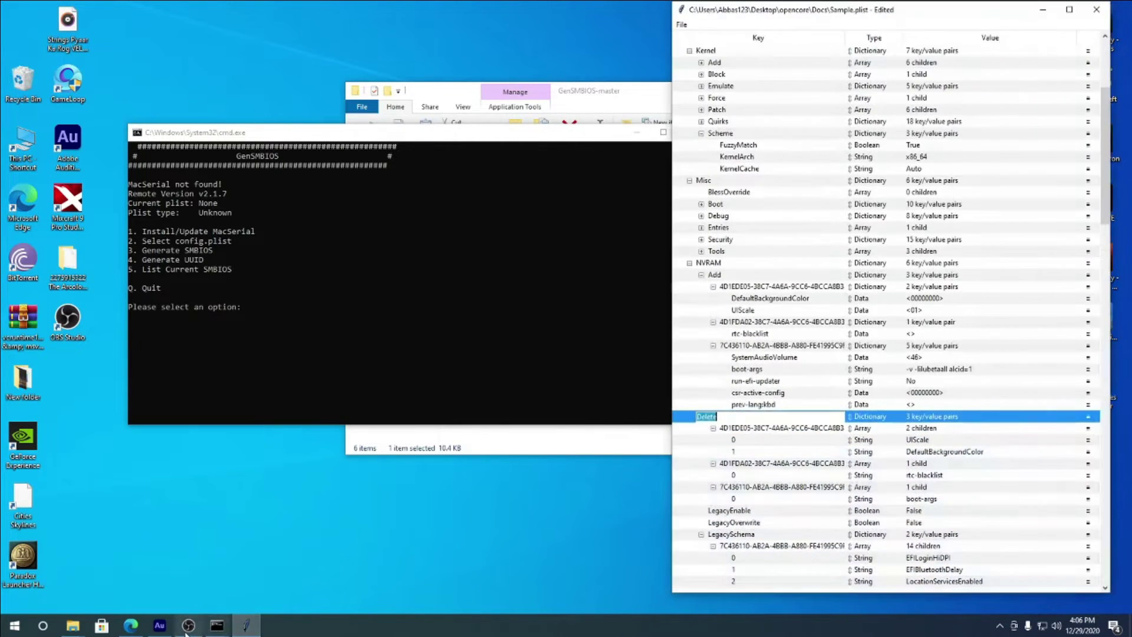
click(130, 627)
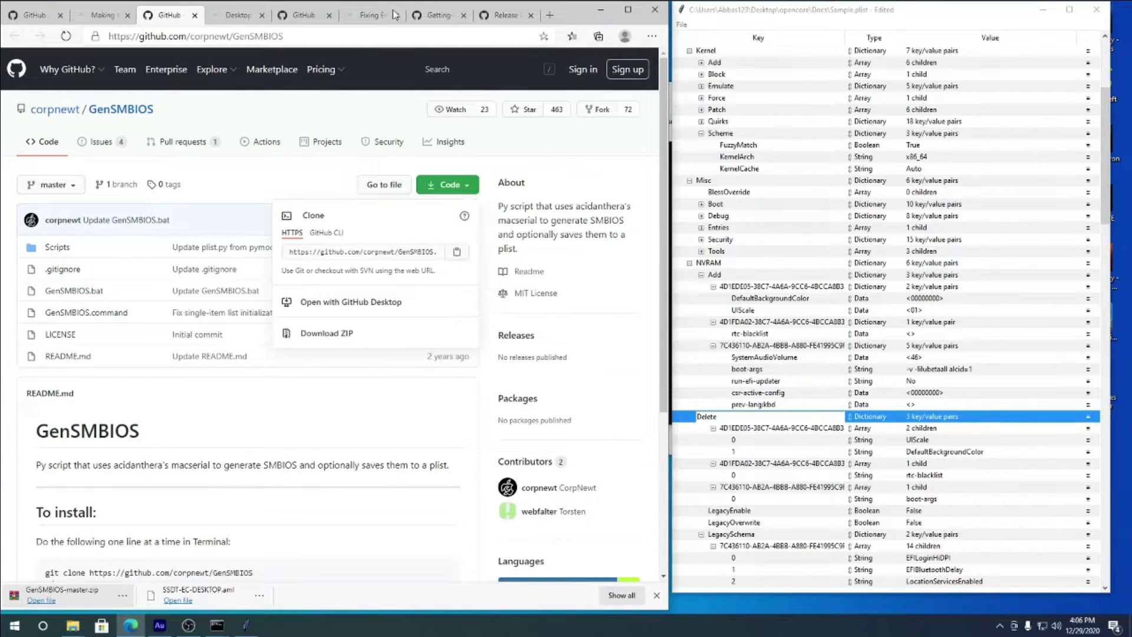
click(233, 15)
scroll(300, 479, down, 5)
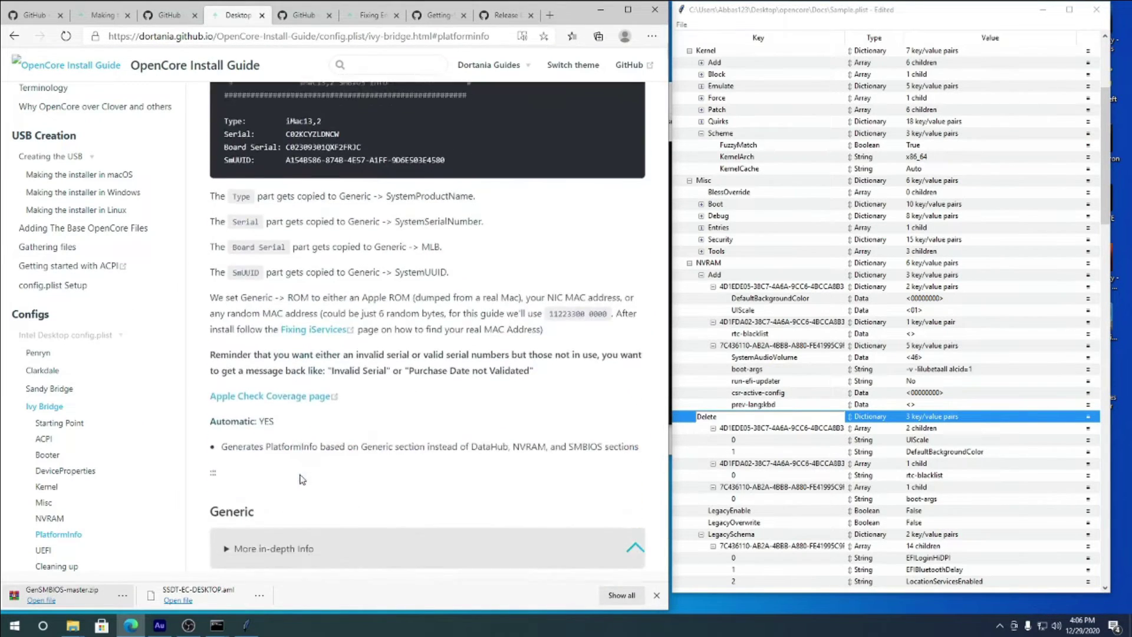
scroll(301, 479, down, 6)
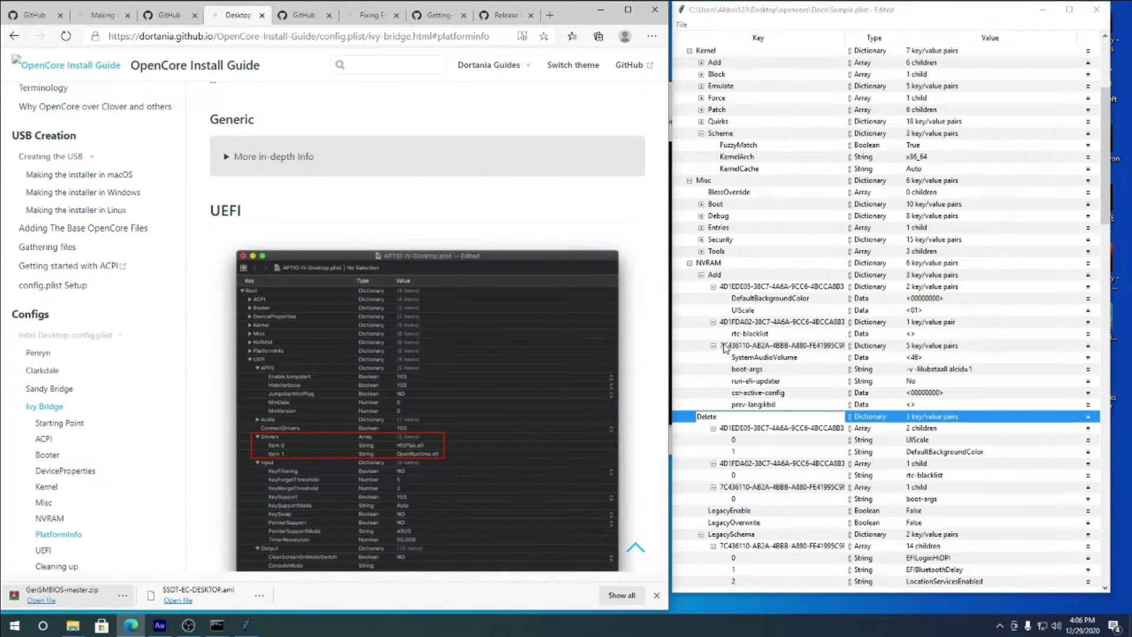
- Collapse the Add, Delete and LegacySchema entries under NVRAM and the PlatformInfo dictionary in Sample.plist
click(712, 431)
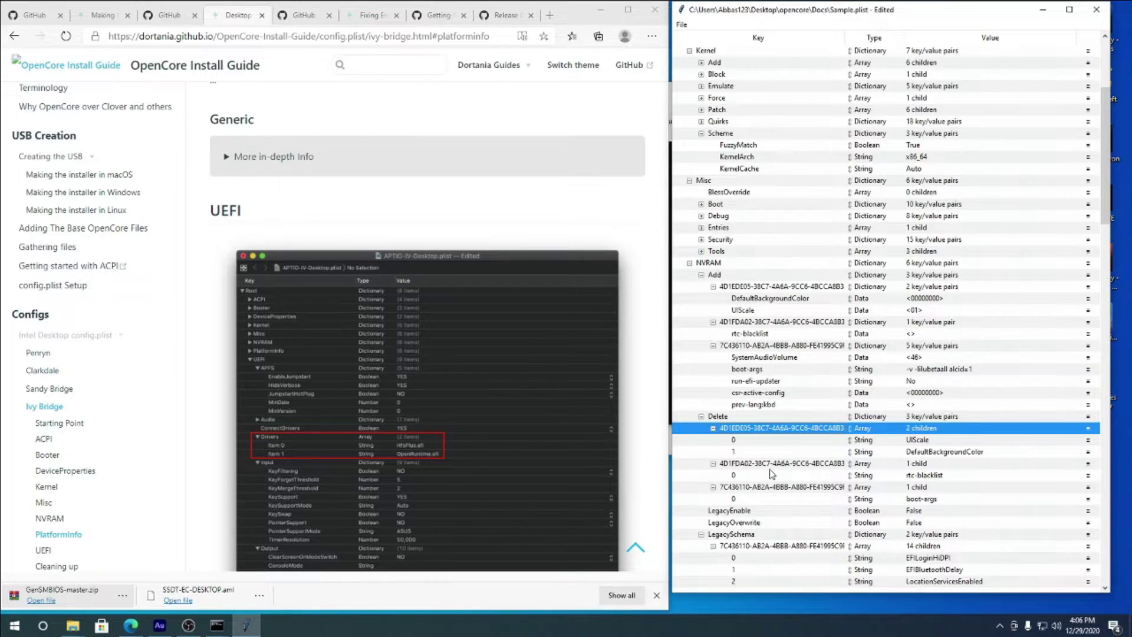
scroll(767, 474, down, 3)
scroll(738, 286, up, 1)
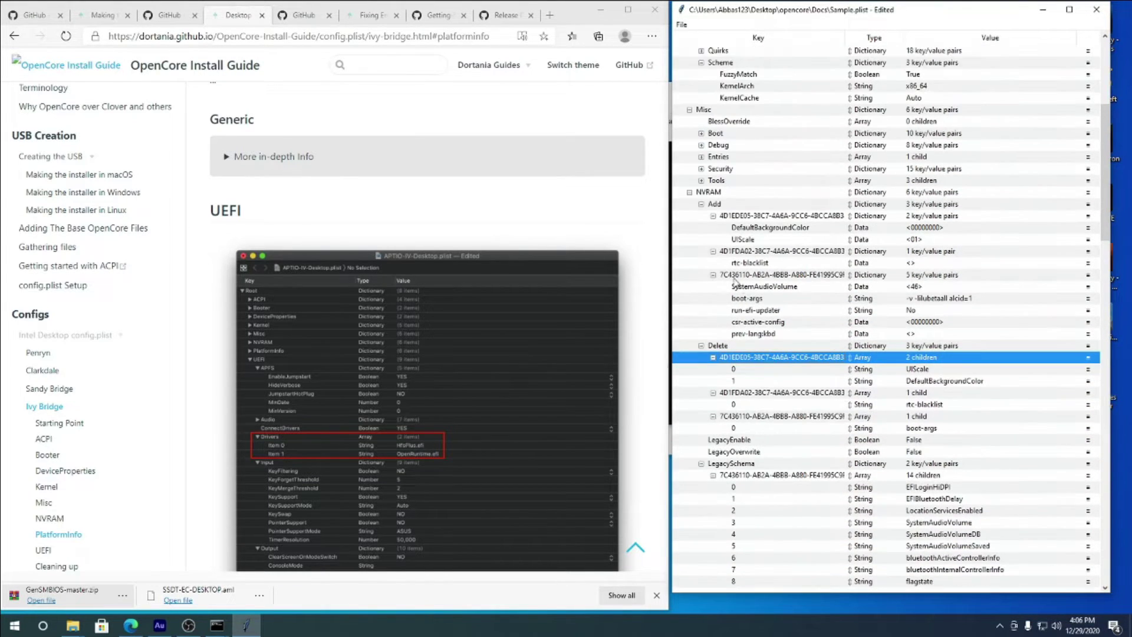
click(702, 204)
click(701, 217)
click(701, 252)
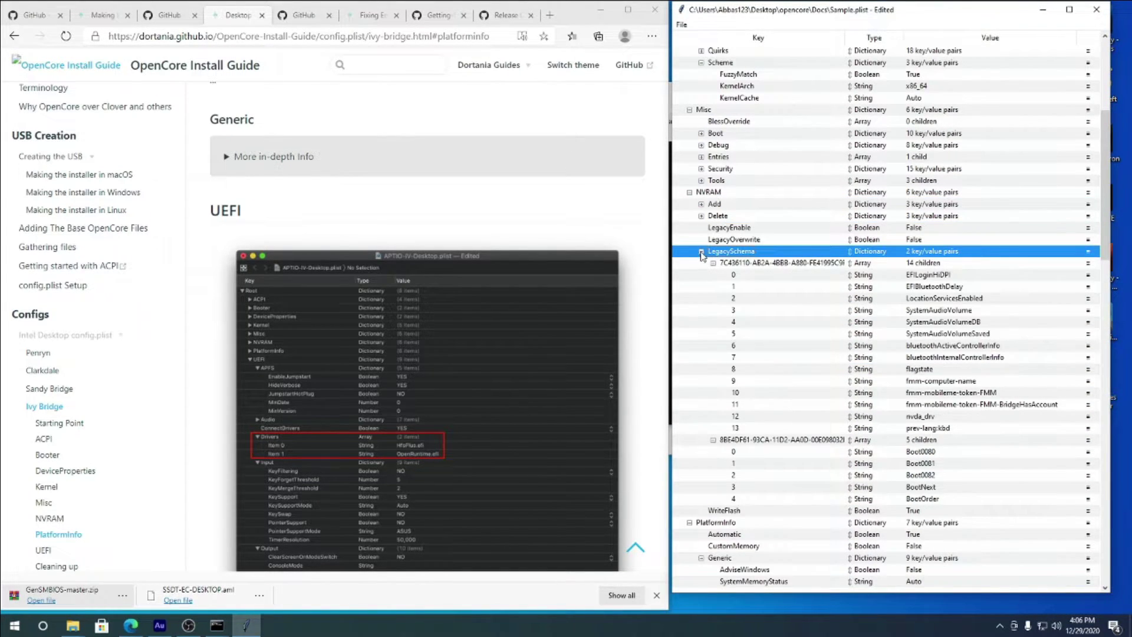
click(701, 252)
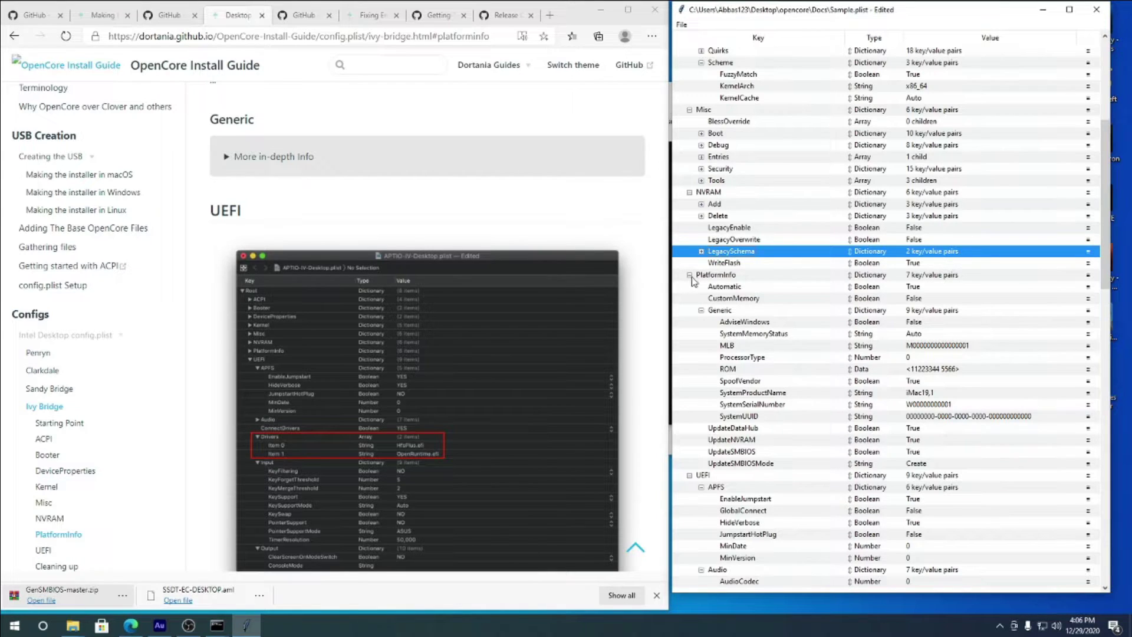
click(690, 275)
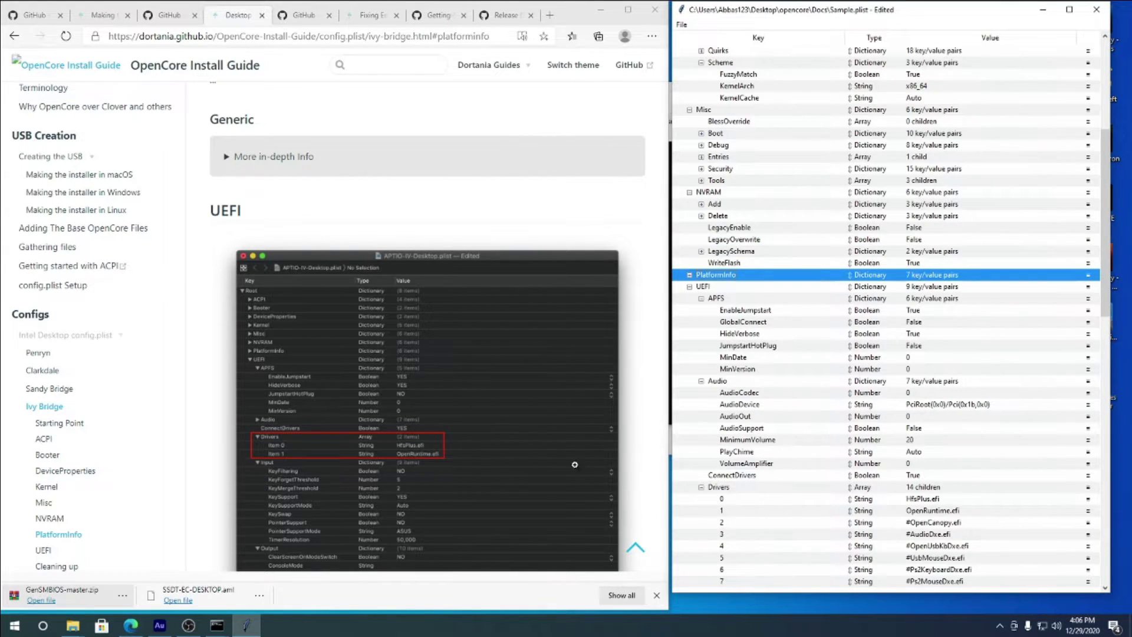
- Delete all UEFI Drivers entries from #OpenCanopy.efi to #CrScreenshotDxe.efi, keeping only HfsPlus.efi and OpenRuntime.efi
scroll(726, 451, down, 2)
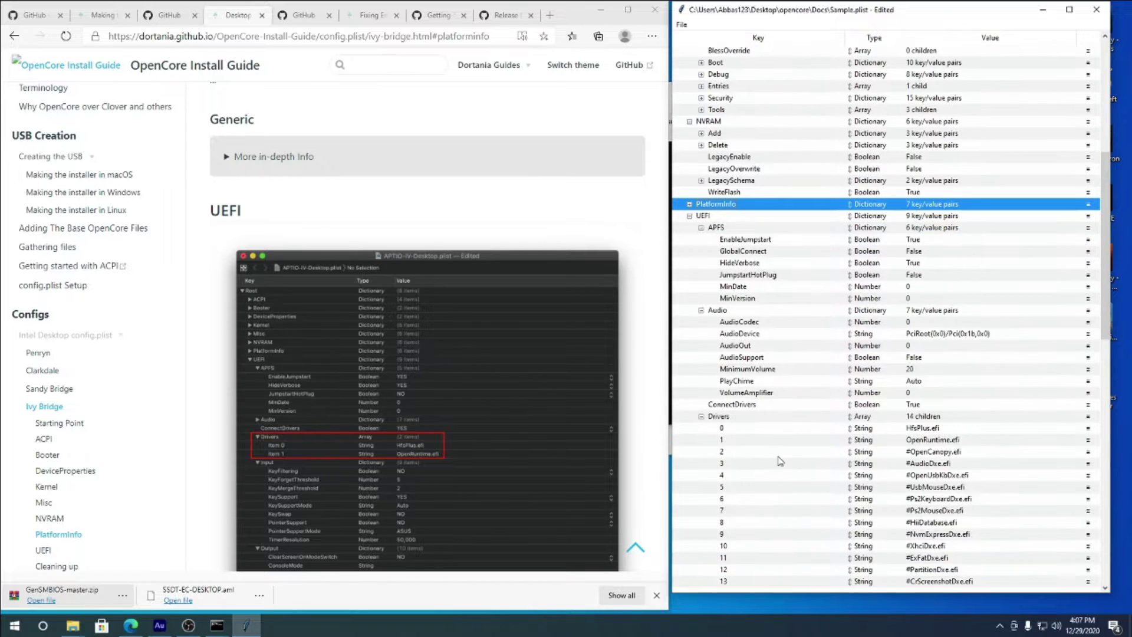
click(940, 453)
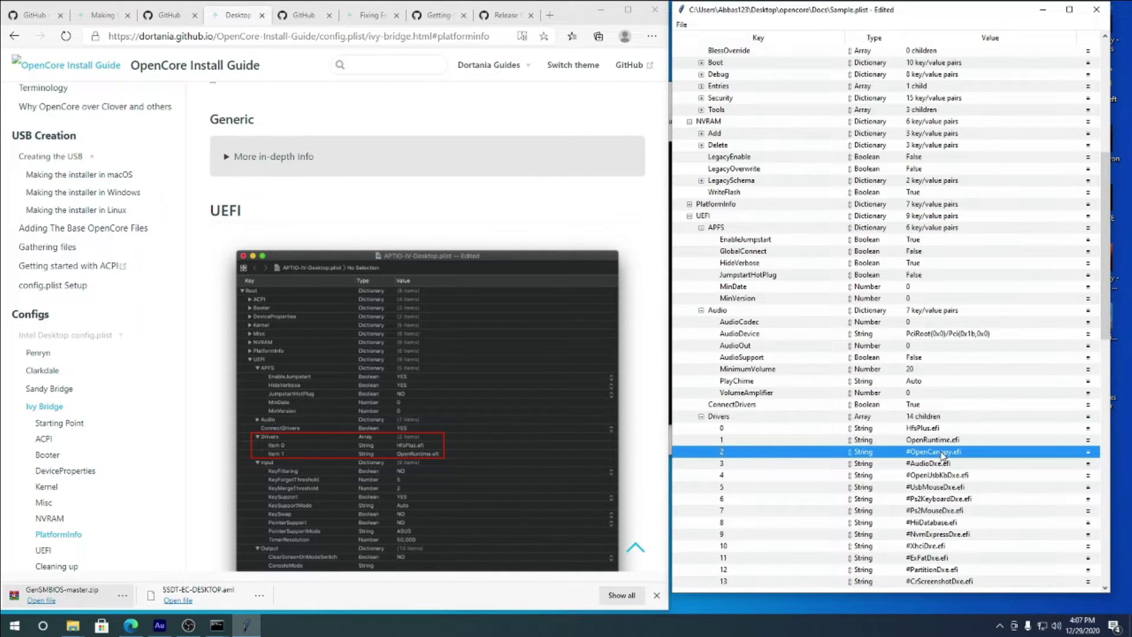
key(Delete)
key(Delete)
key(Delete)
key(Delete)
key(Delete)
key(Delete)
key(Delete)
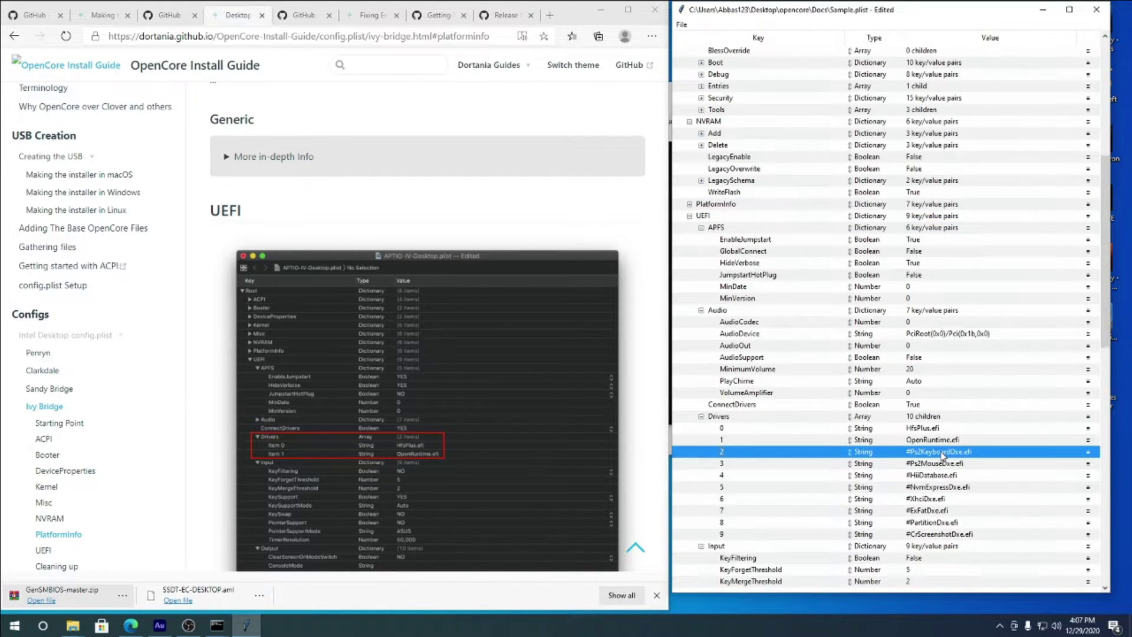
key(Delete)
key(Delete)
key(Delete)
key(Delete)
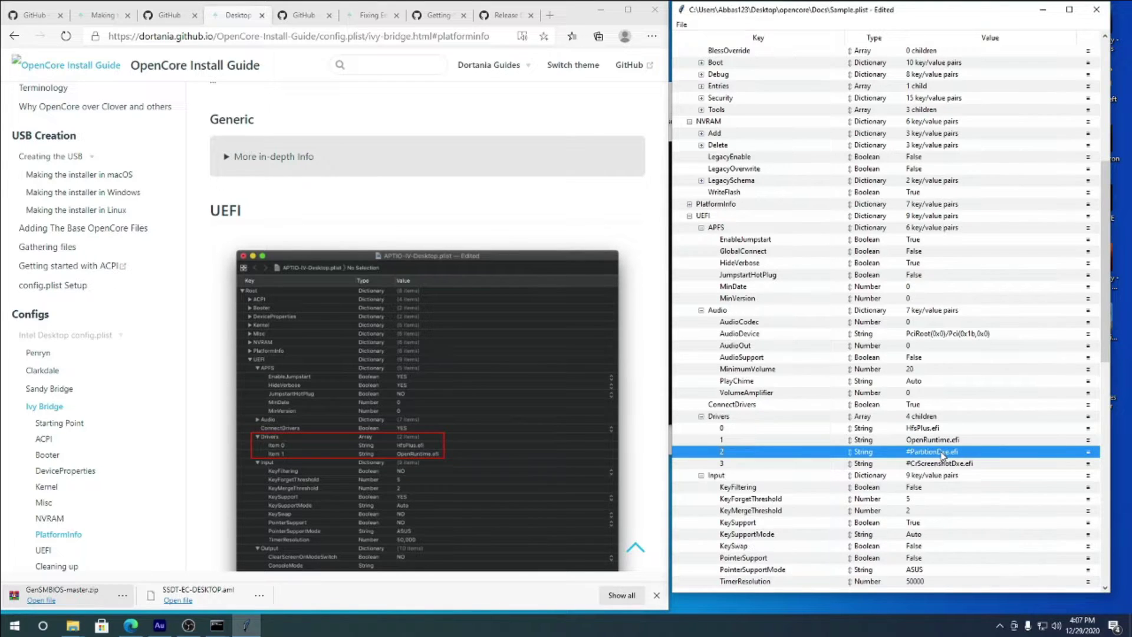
key(Delete)
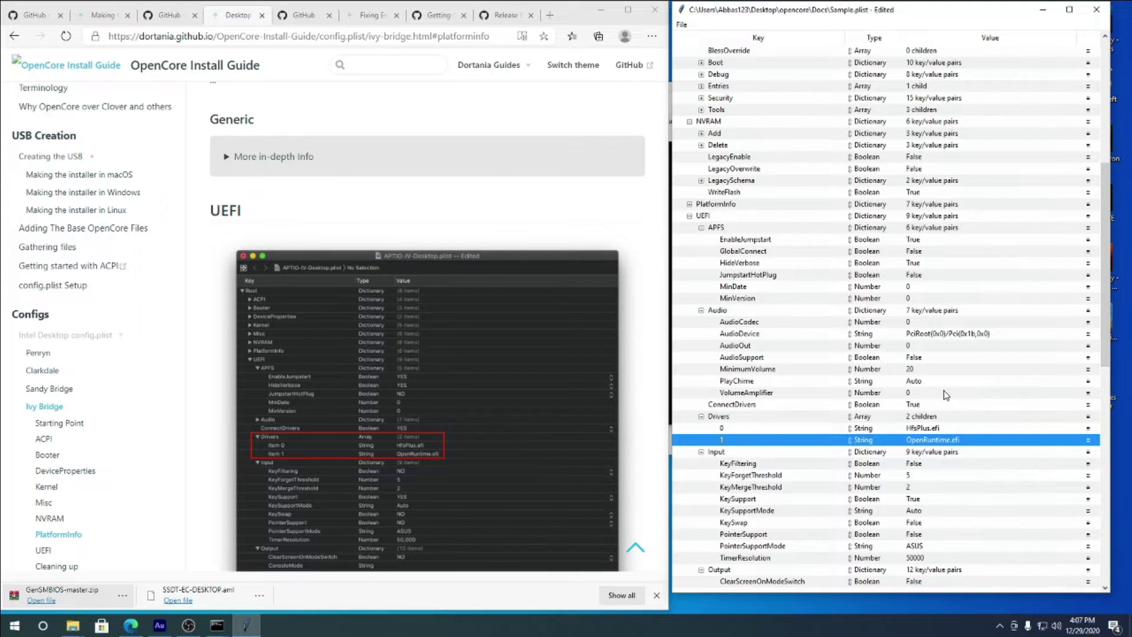
- Set IgnoreInvalidFlexRatio under UEFI Quirks to True, as highlighted in the guide's UEFI screenshot
scroll(472, 433, down, 6)
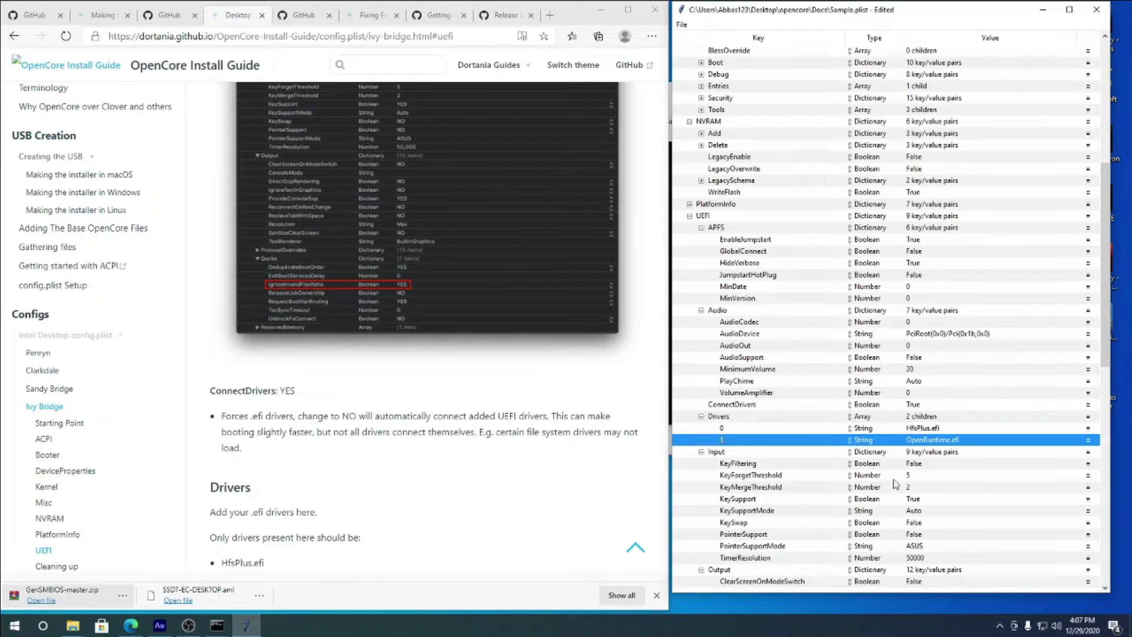
scroll(873, 466, down, 8)
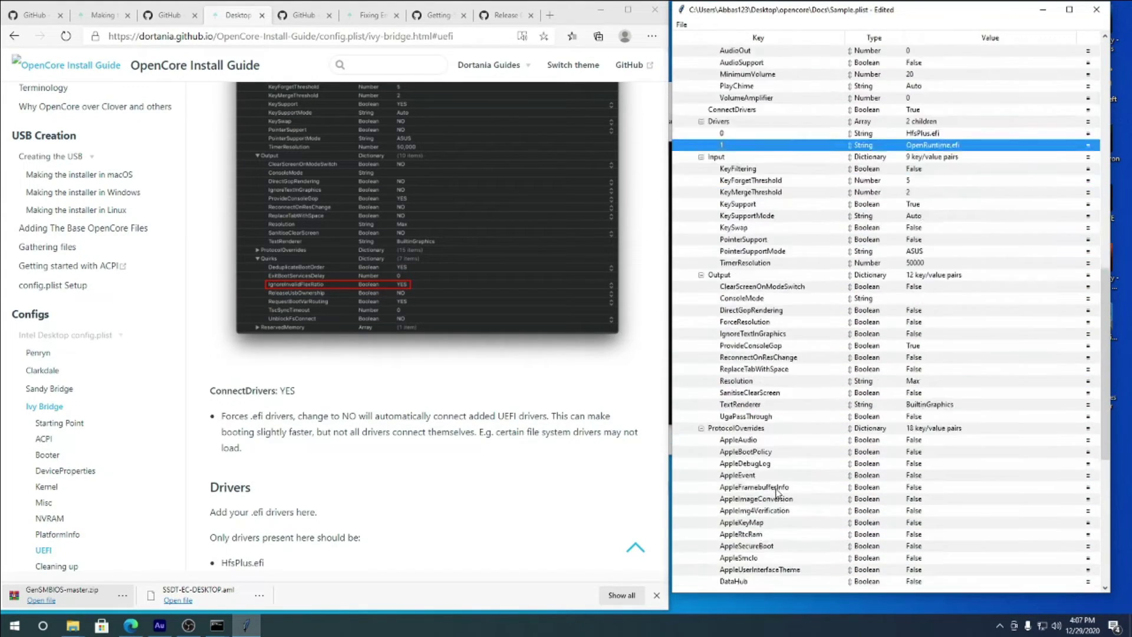
scroll(778, 492, down, 7)
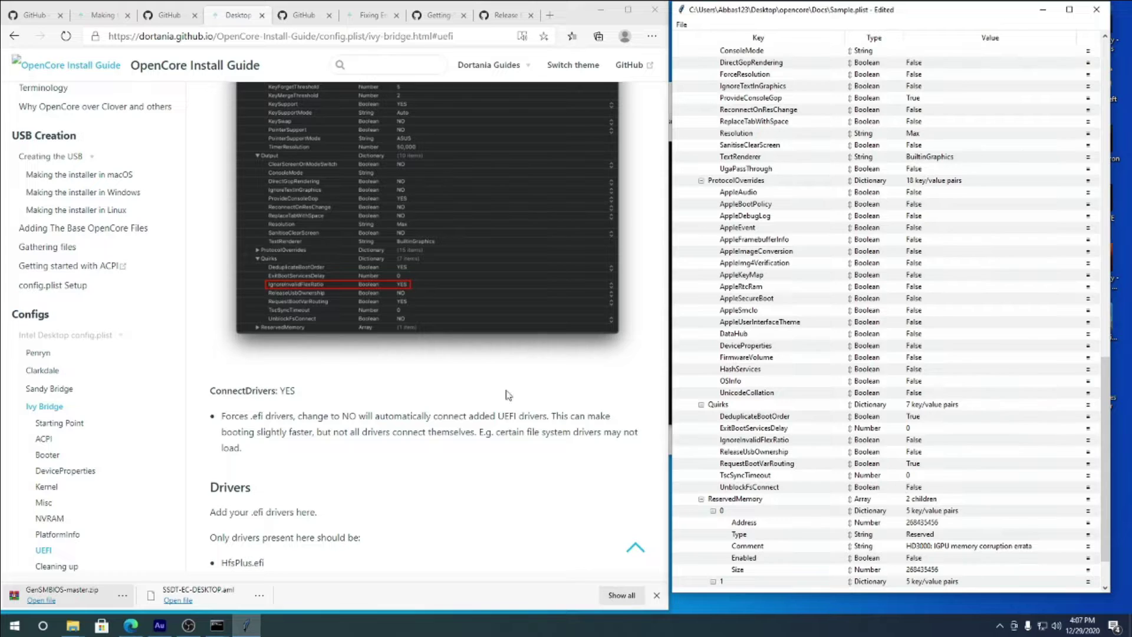
click(763, 428)
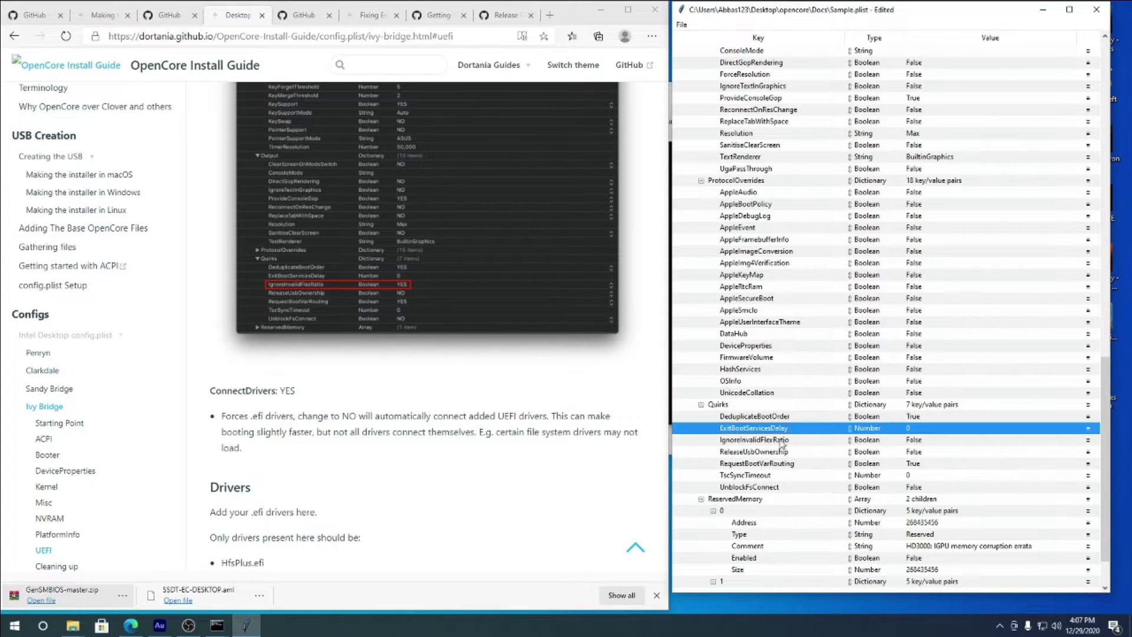
double_click(913, 444)
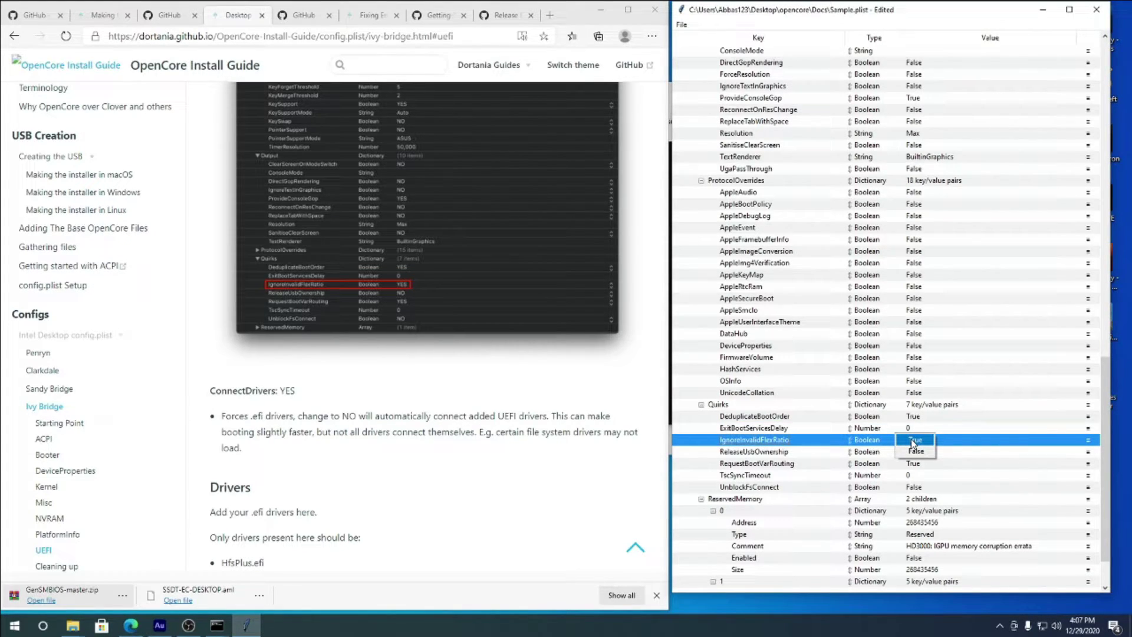
click(914, 440)
scroll(380, 450, down, 10)
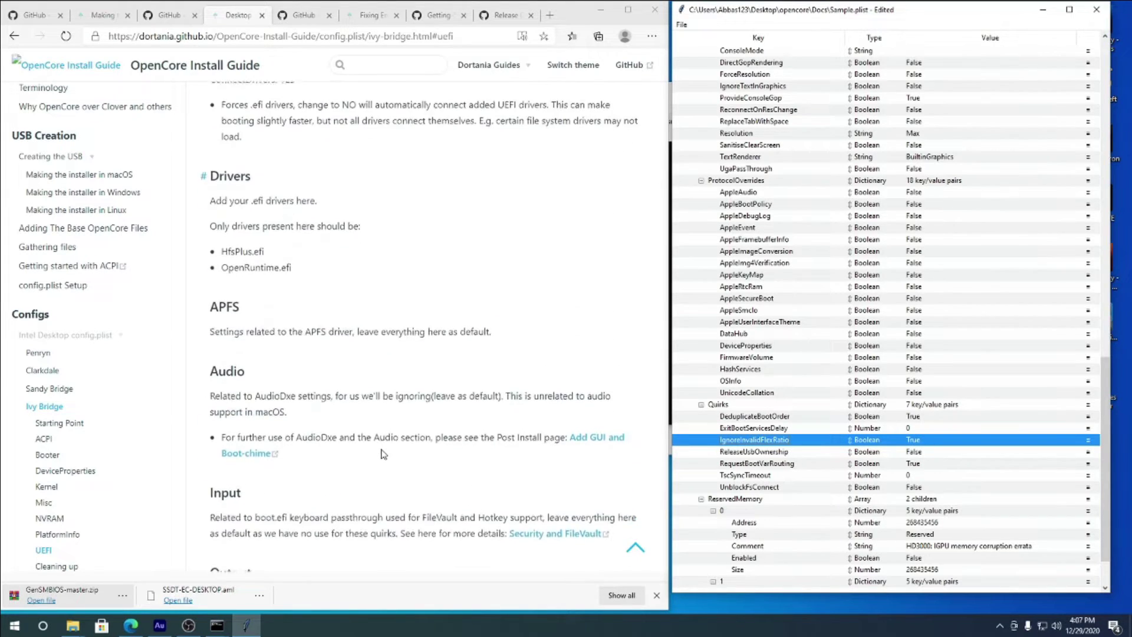
- Check the remaining UEFI entries of Sample.plist against the guide, and save and close the file
scroll(639, 452, down, 4)
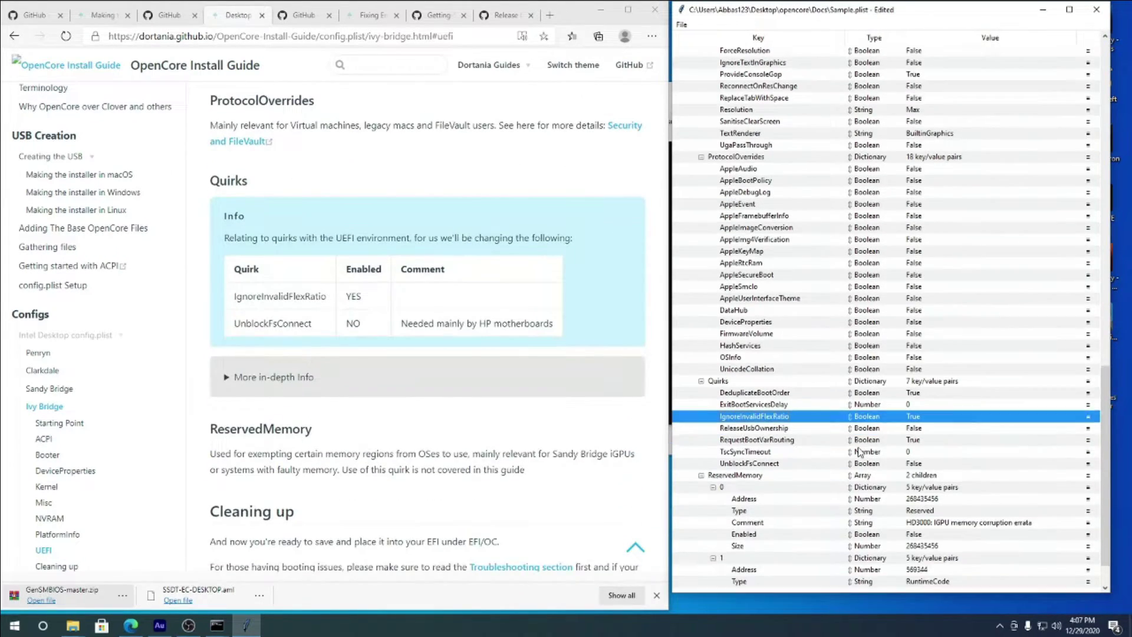
scroll(859, 453, down, 2)
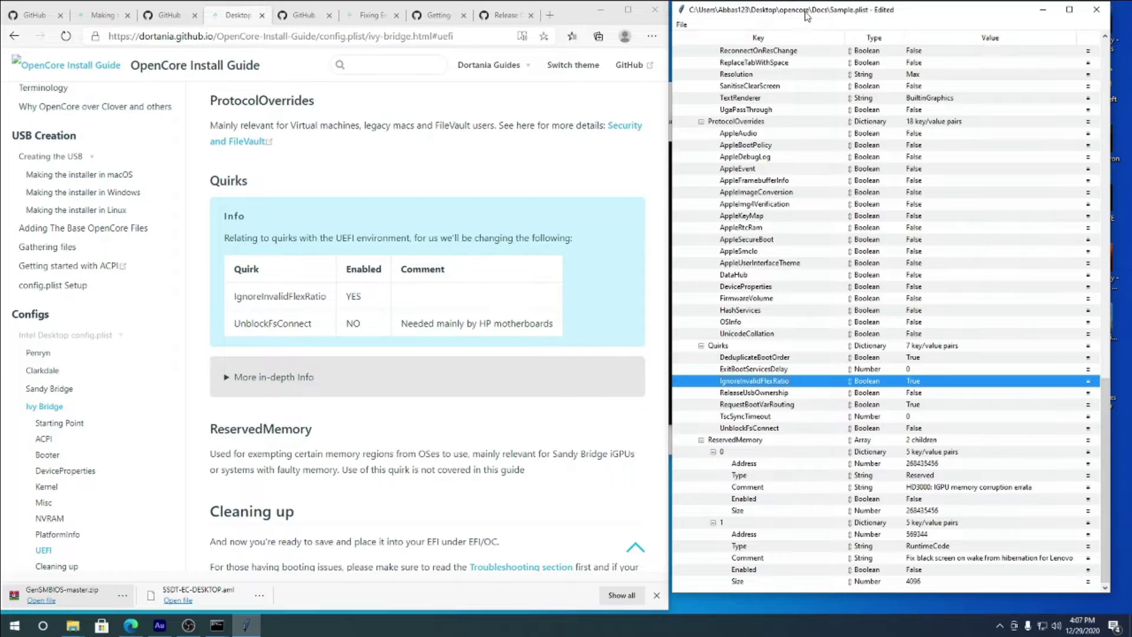
click(600, 13)
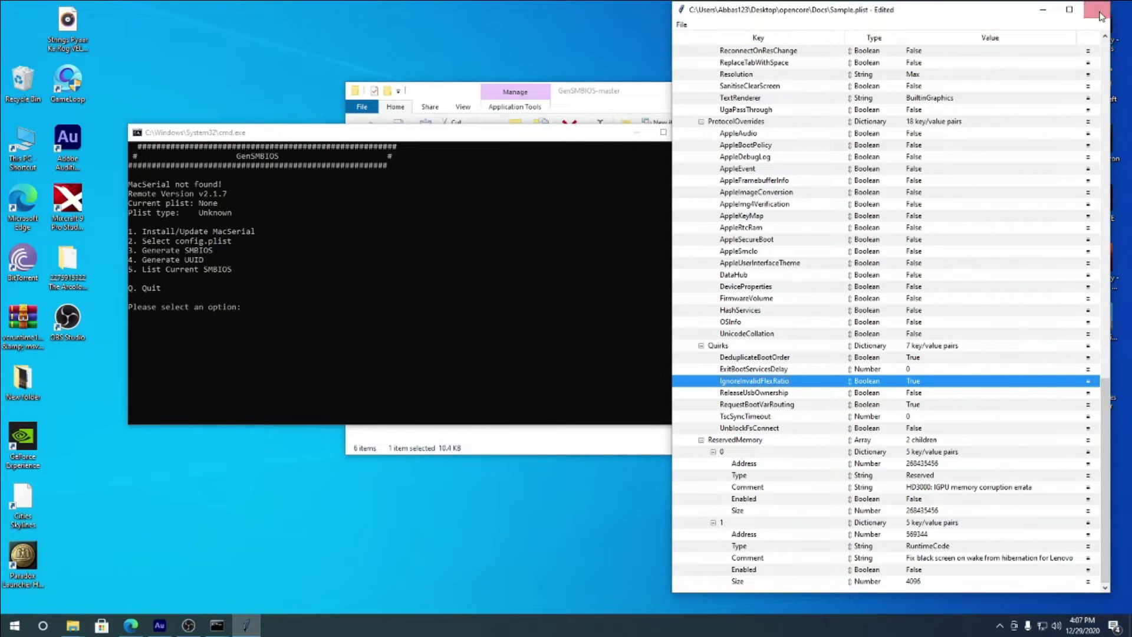
click(814, 62)
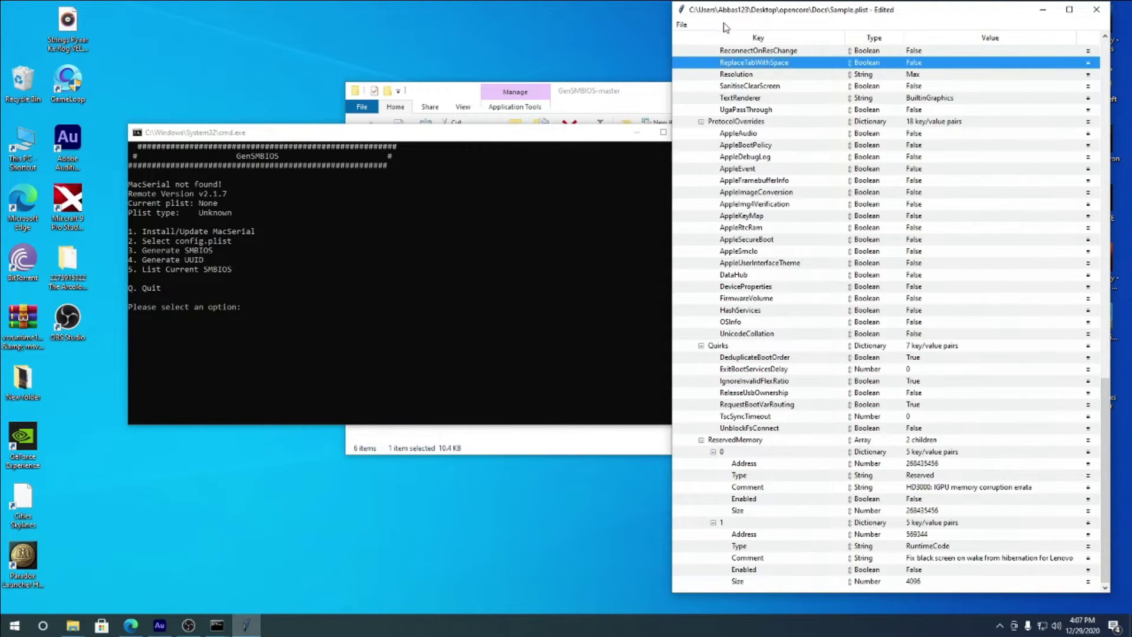
click(1097, 9)
- Clear the open windows off the desktop and rename Sample.plist in the opencore Docs folder as Config.plist
click(643, 133)
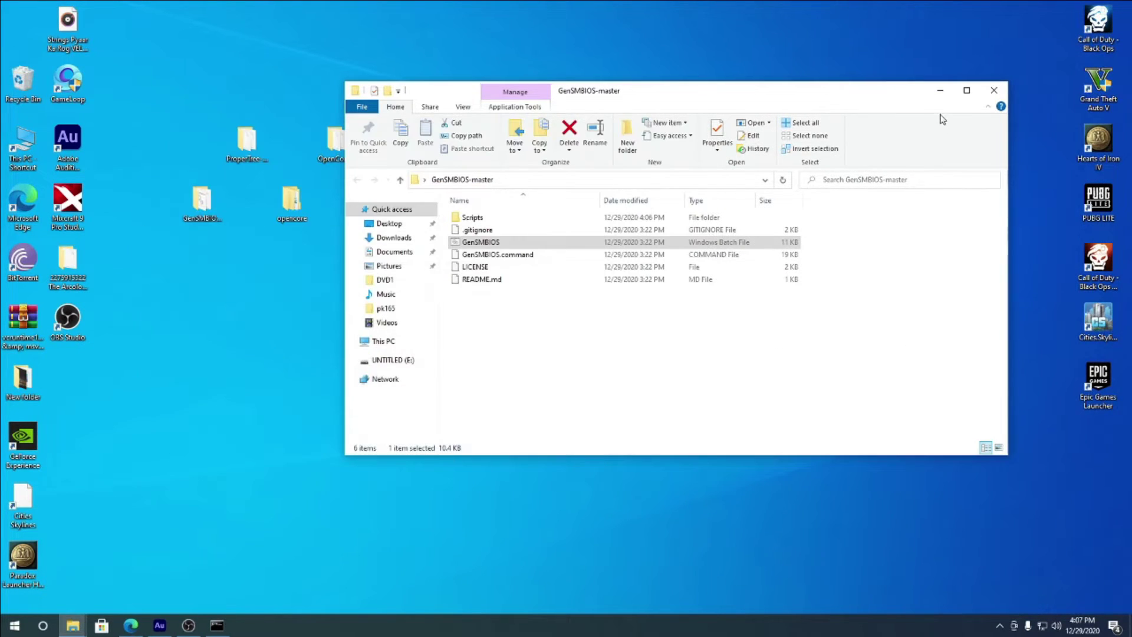
click(940, 90)
double_click(286, 203)
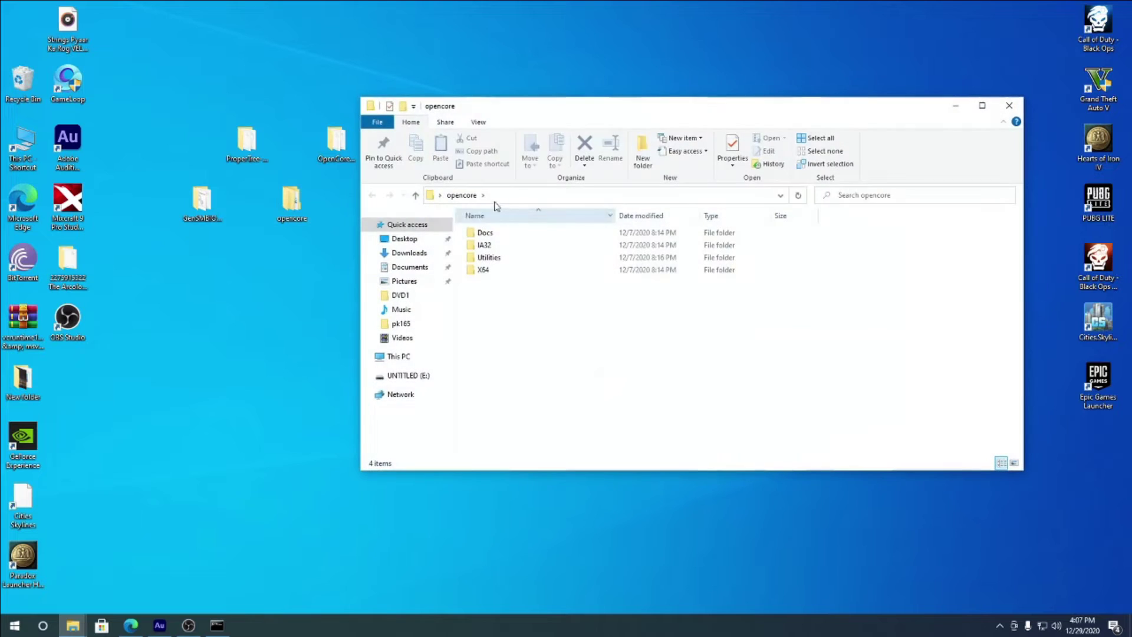
double_click(490, 232)
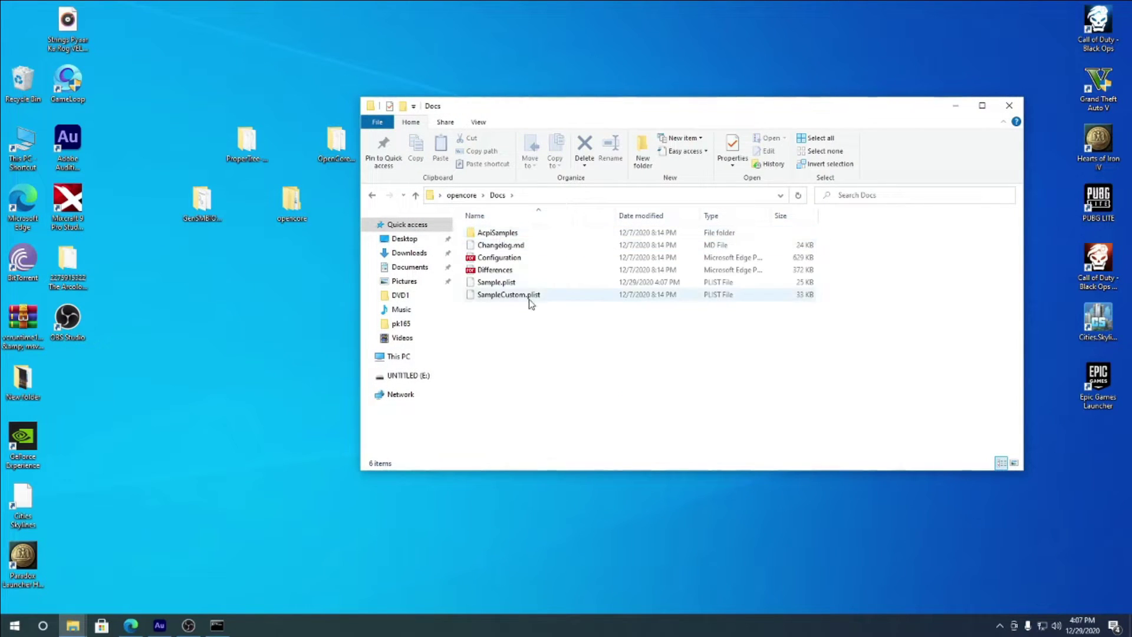
click(514, 284)
click(515, 286)
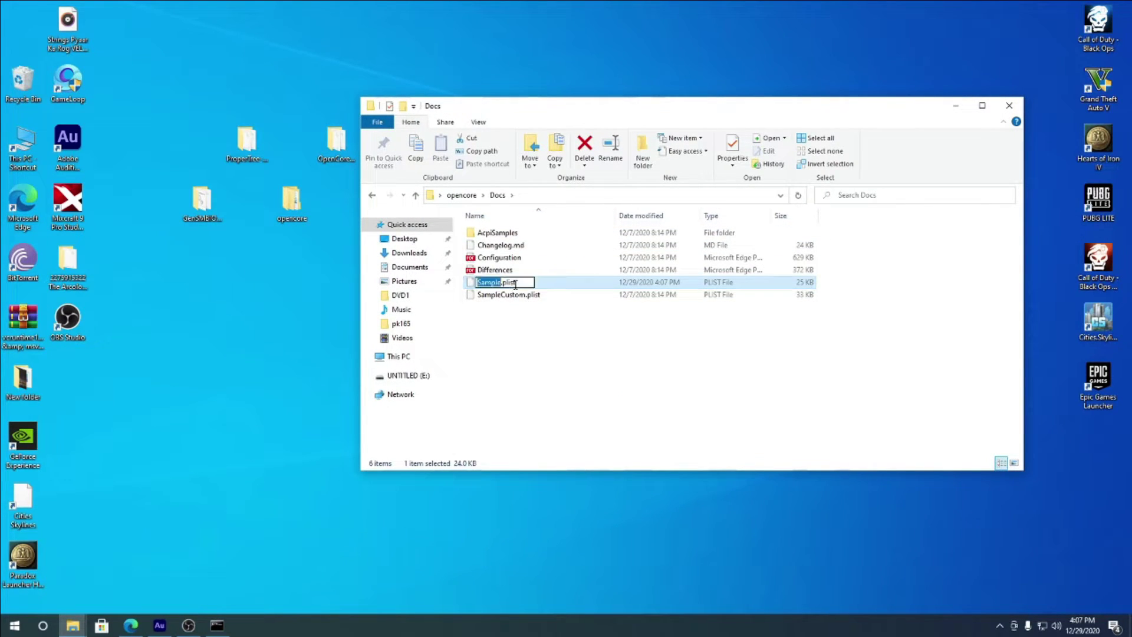
text(Config)
key(Return)
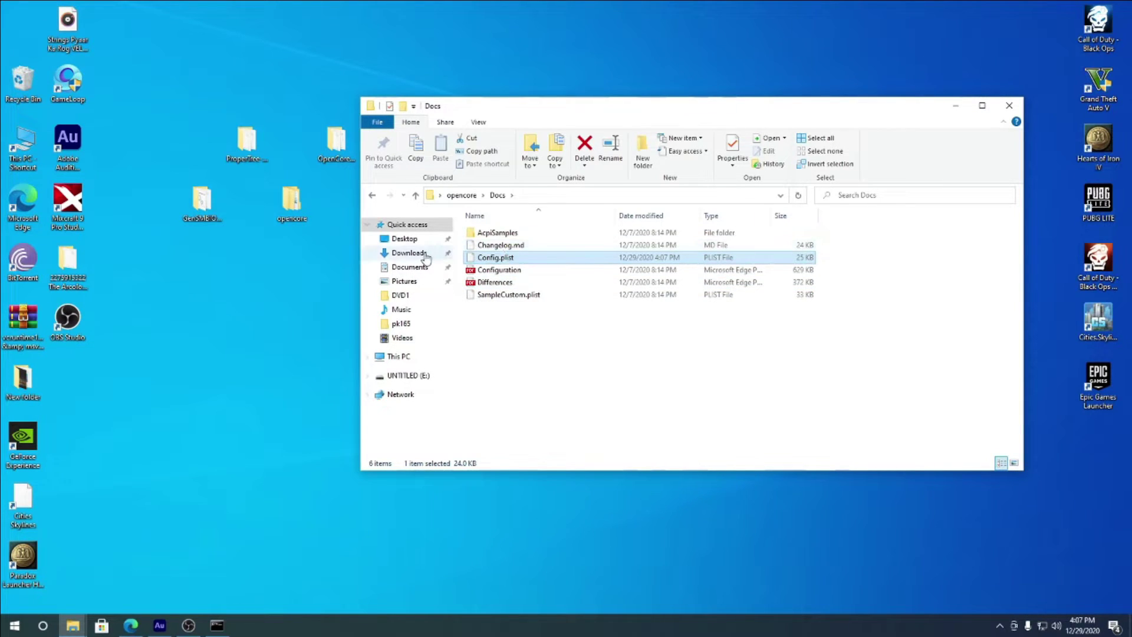
- Place Config.plist in the OC folder under opencore, X64, EFI
click(416, 195)
double_click(487, 271)
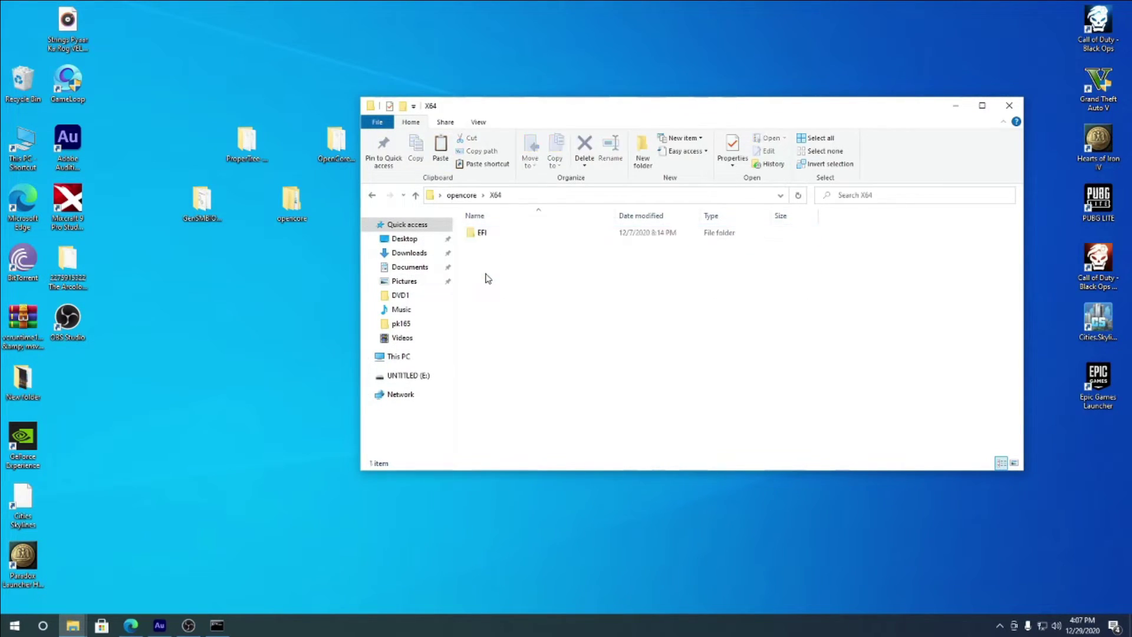
double_click(489, 234)
double_click(483, 245)
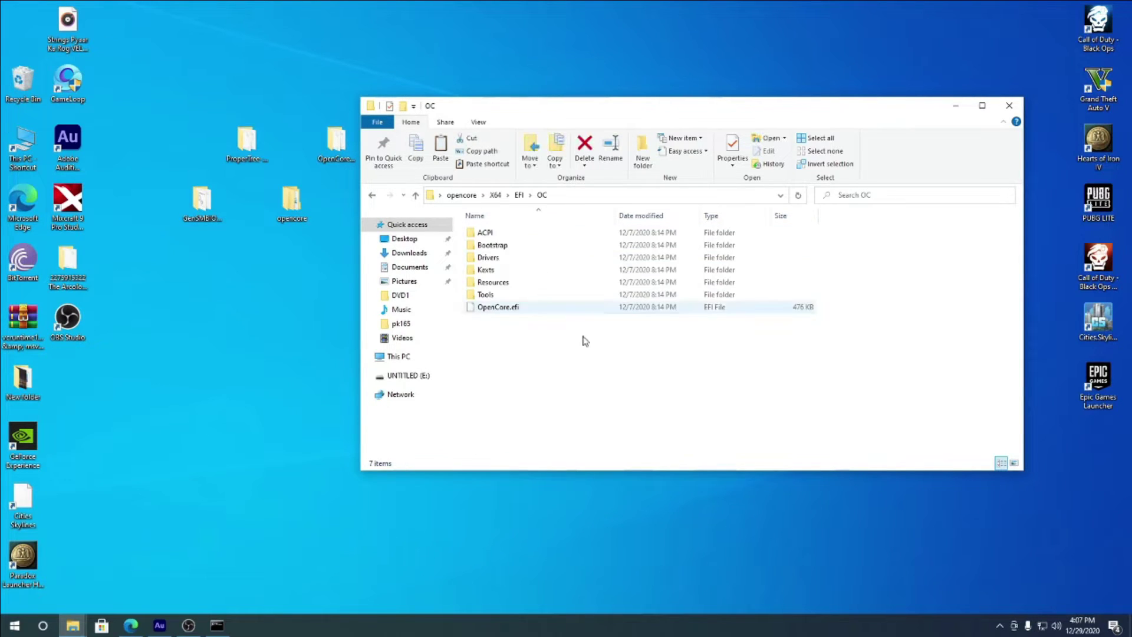
key(ctrl+v)
- Switch to Edge and open the OpenCore Sanity Checker at opencore.slowgeek.com in a new tab
click(130, 625)
click(550, 15)
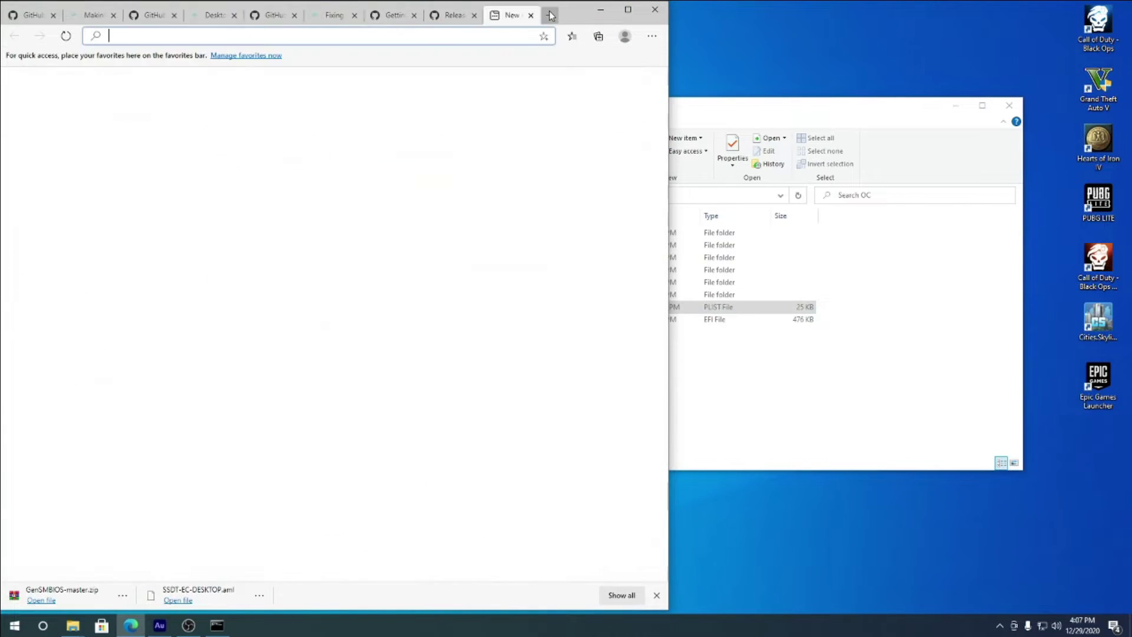
text(open)
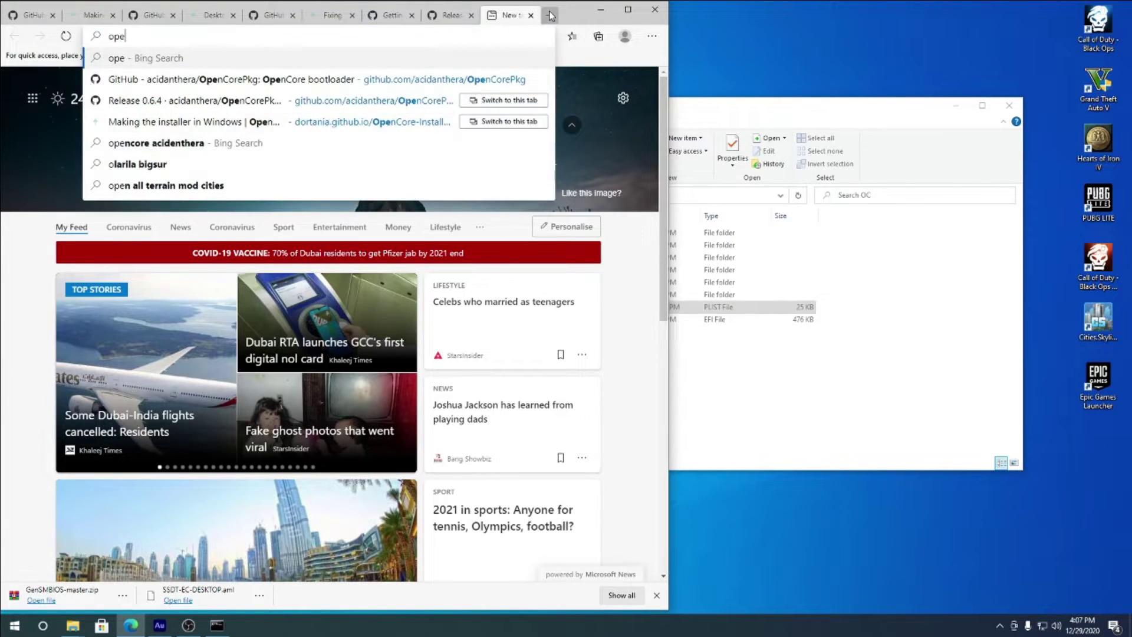
key(Escape)
text(oe)
key(BackSpace)
text(pencore slowg)
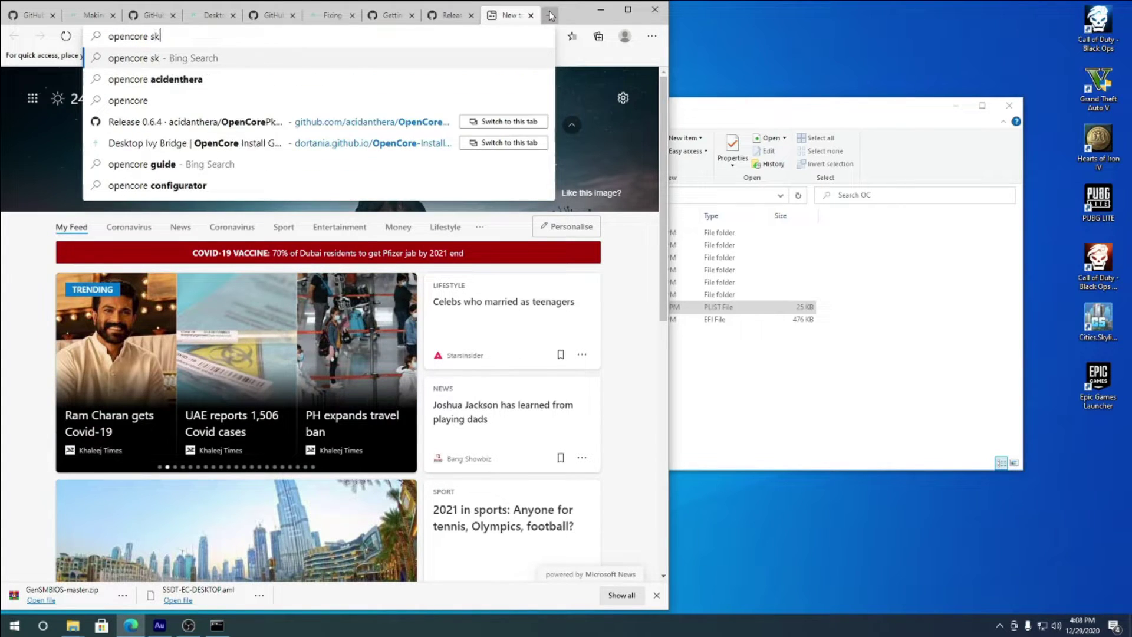
text(eek)
key(Return)
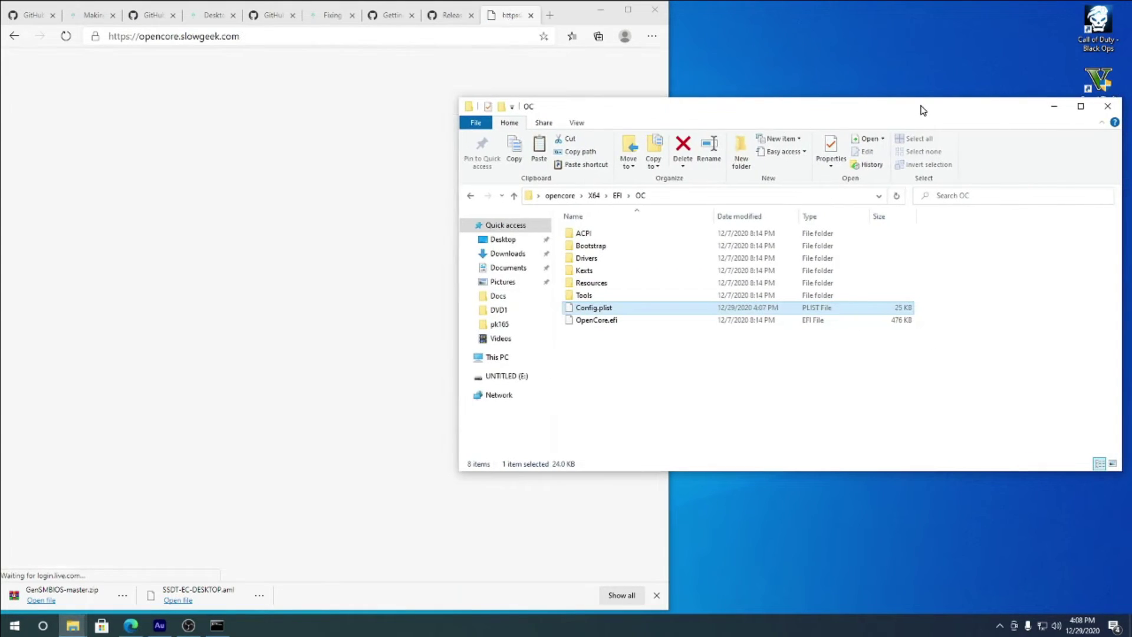
- Choose Desktop: (3rd Gen) Ivy Bridge as the CPU and submit Config.plist from the OC folder for the sanity check
click(215, 152)
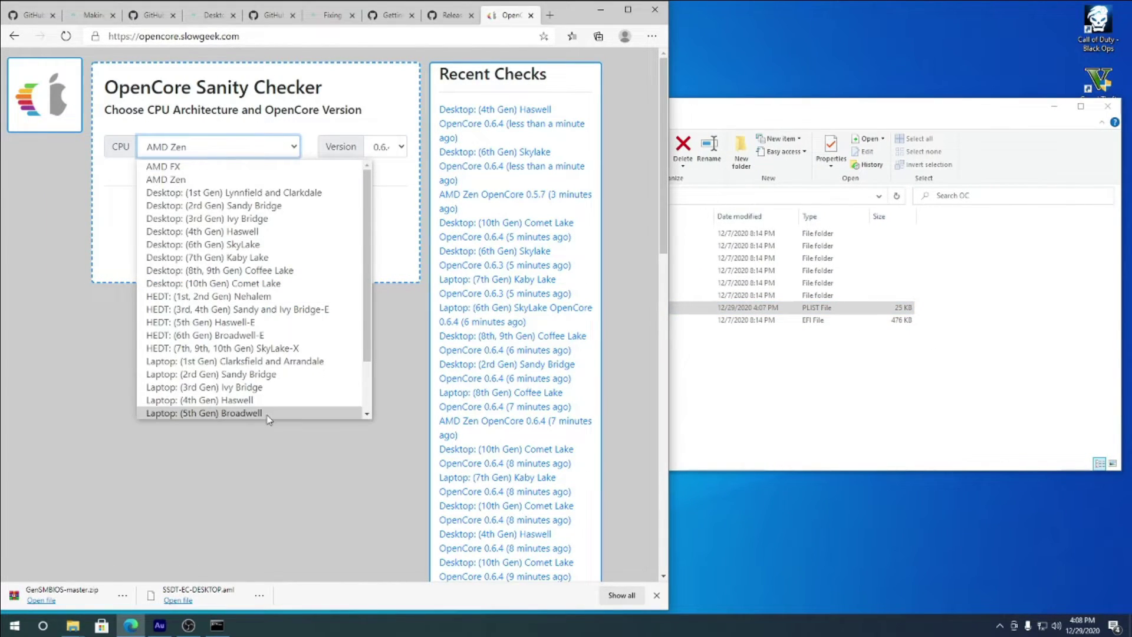
click(236, 218)
click(864, 367)
drag(796, 304, 277, 222)
click(673, 411)
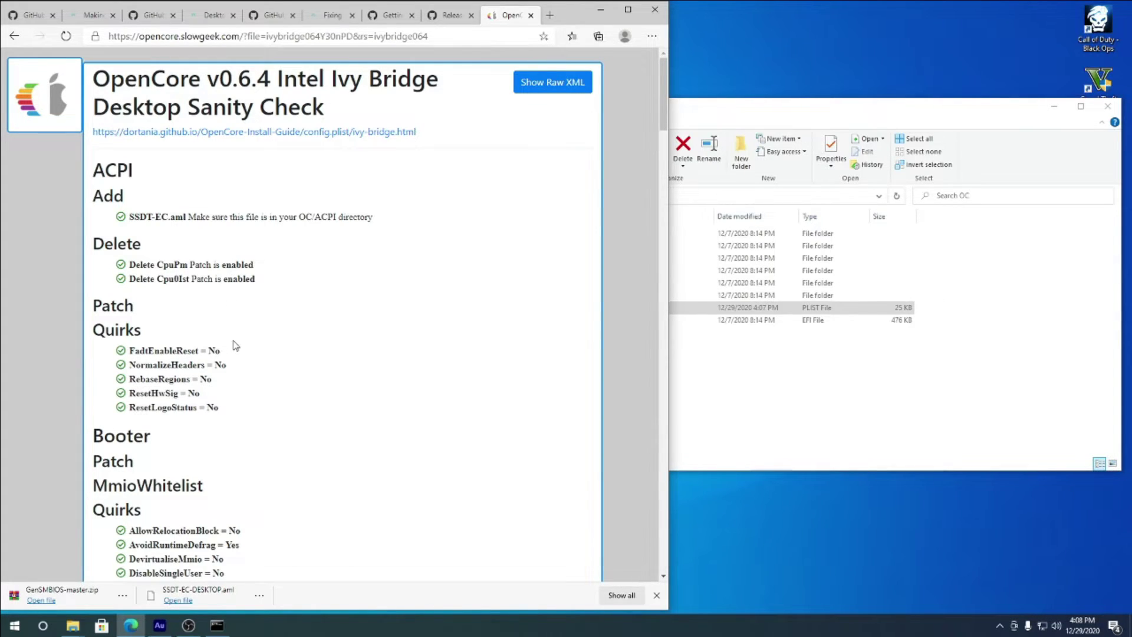
- Review the Ivy Bridge sanity check report from the ACPI section to the UEFI Quirks, looking for flagged entries
scroll(233, 348, down, 5)
scroll(237, 374, down, 3)
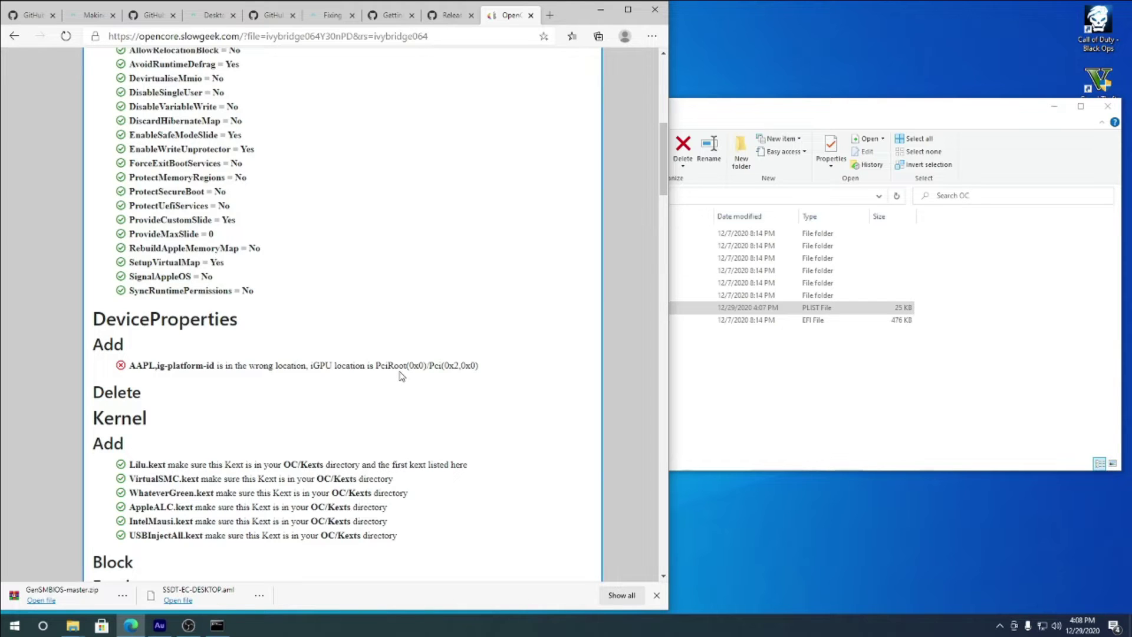
scroll(401, 376, down, 20)
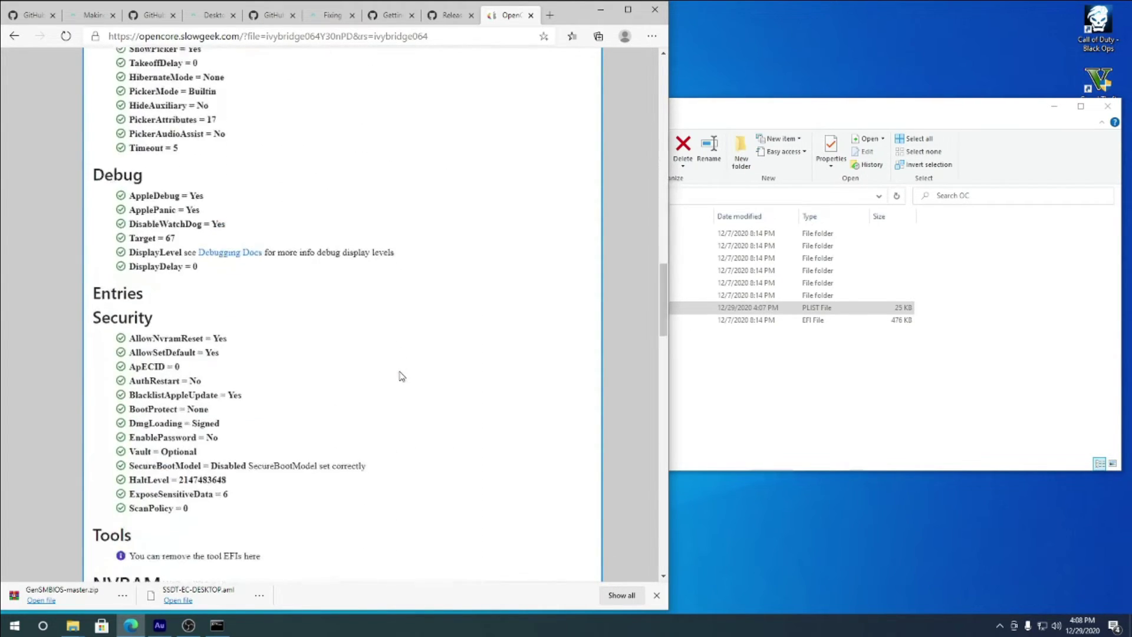
scroll(401, 375, down, 8)
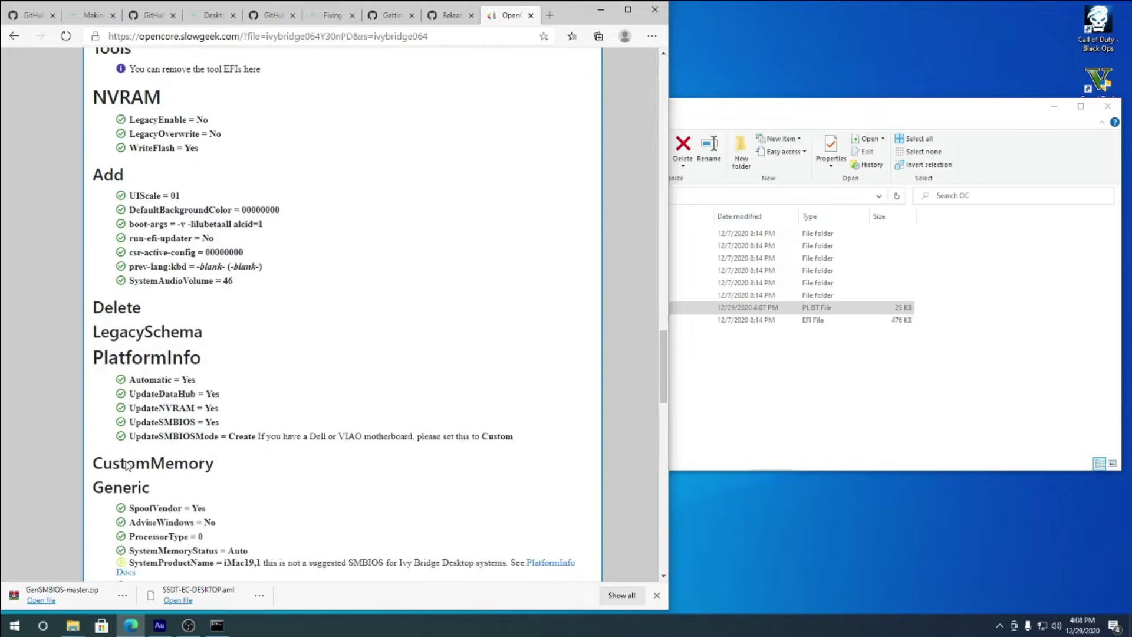
scroll(128, 466, down, 6)
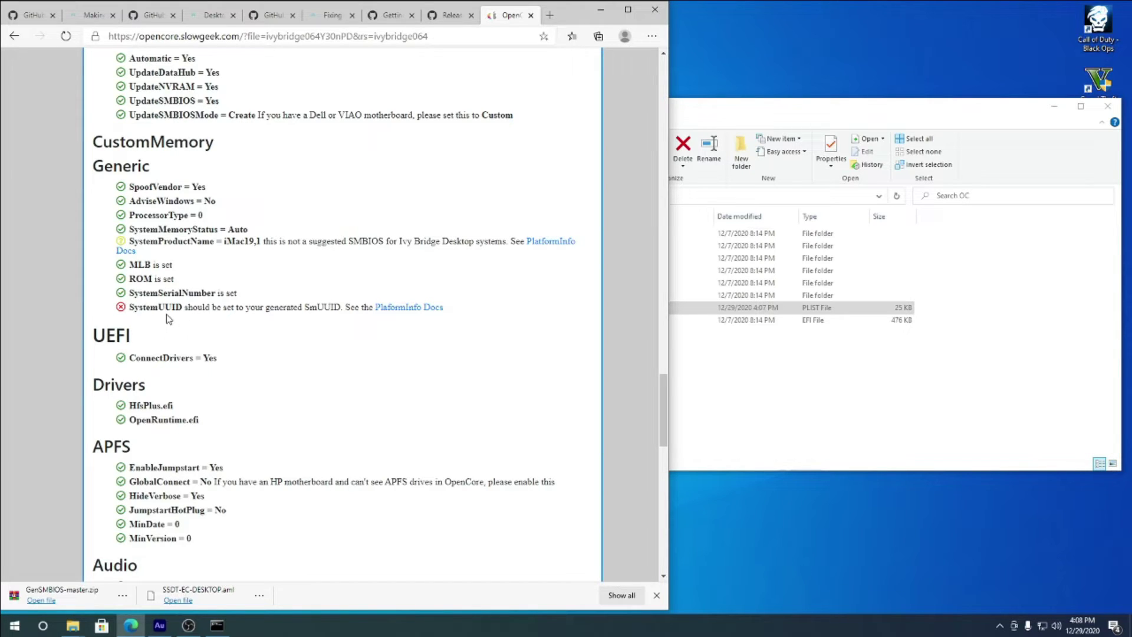
scroll(203, 309, down, 15)
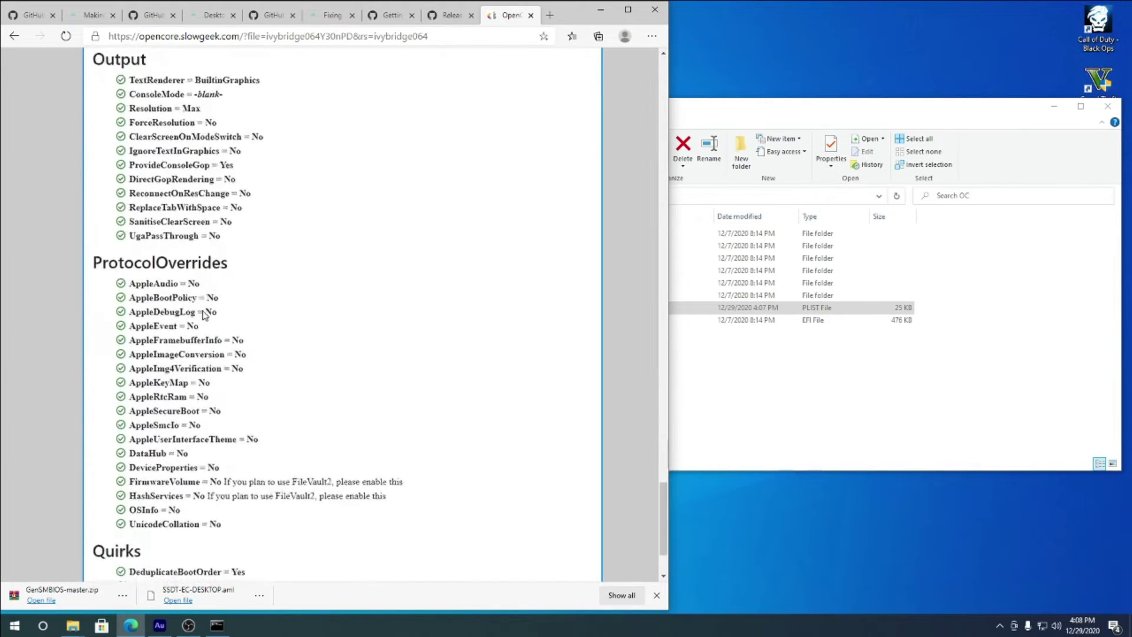
click(600, 9)
- Switch to GenSMBIOS, choose option 2 (Select config.plist) and try to supply Config.plist from the OC folder as the target plist
click(217, 625)
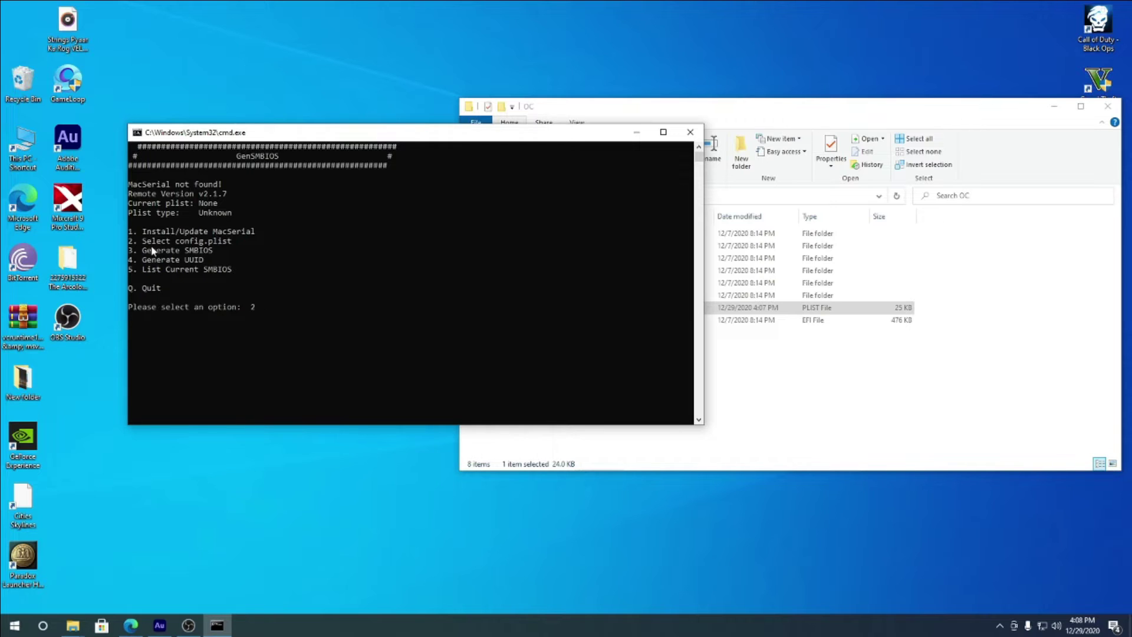
text(2)
key(Return)
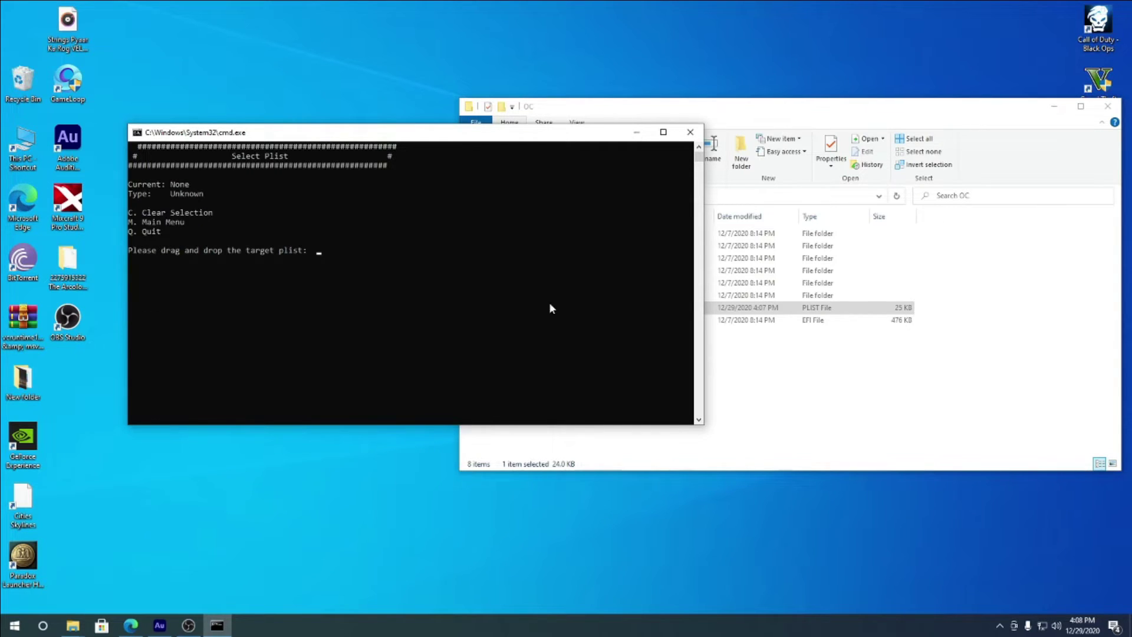
click(823, 375)
drag(594, 309, 325, 263)
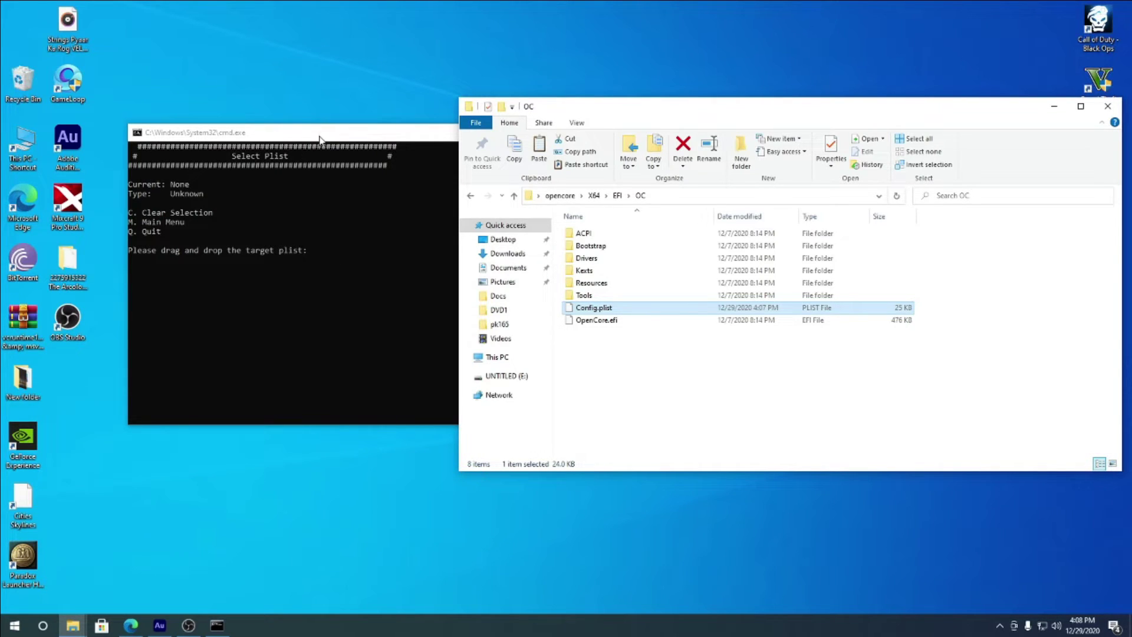
click(239, 285)
drag(637, 309, 262, 277)
drag(590, 308, 249, 275)
click(248, 274)
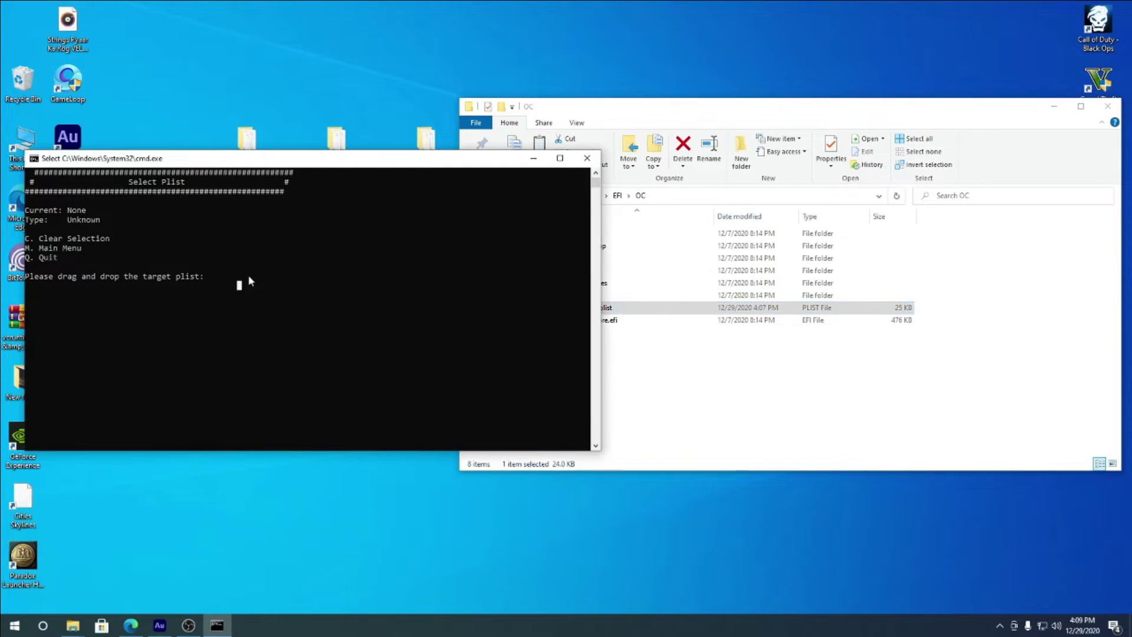
drag(647, 307, 229, 273)
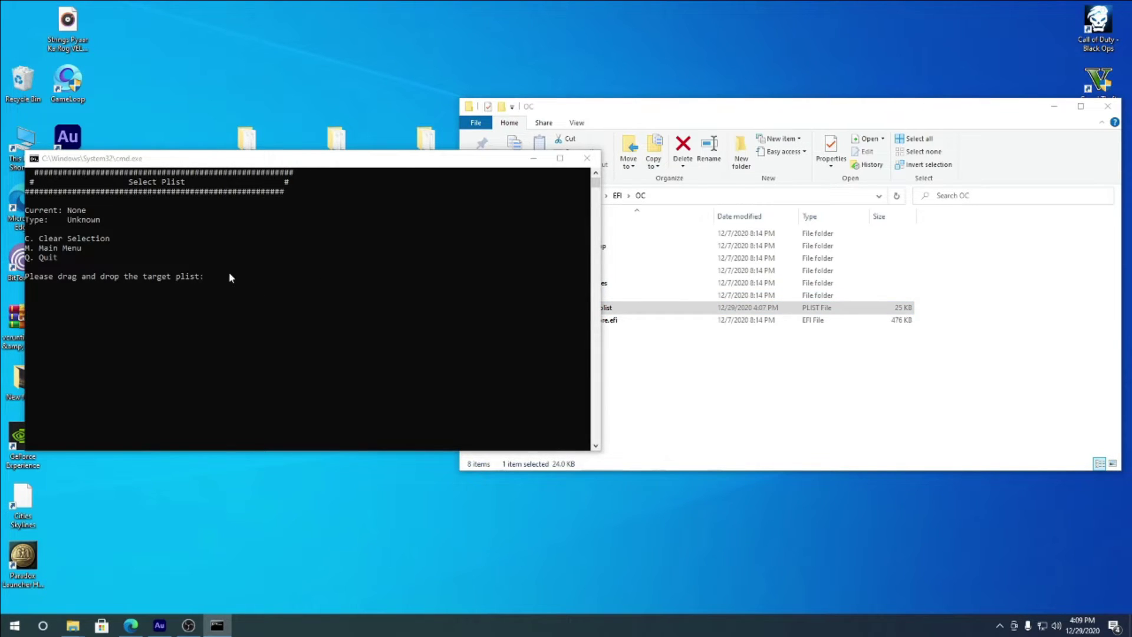
- Move Config.plist to the desktop and try to supply it from there as the GenSMBIOS target plist
drag(669, 107, 918, 144)
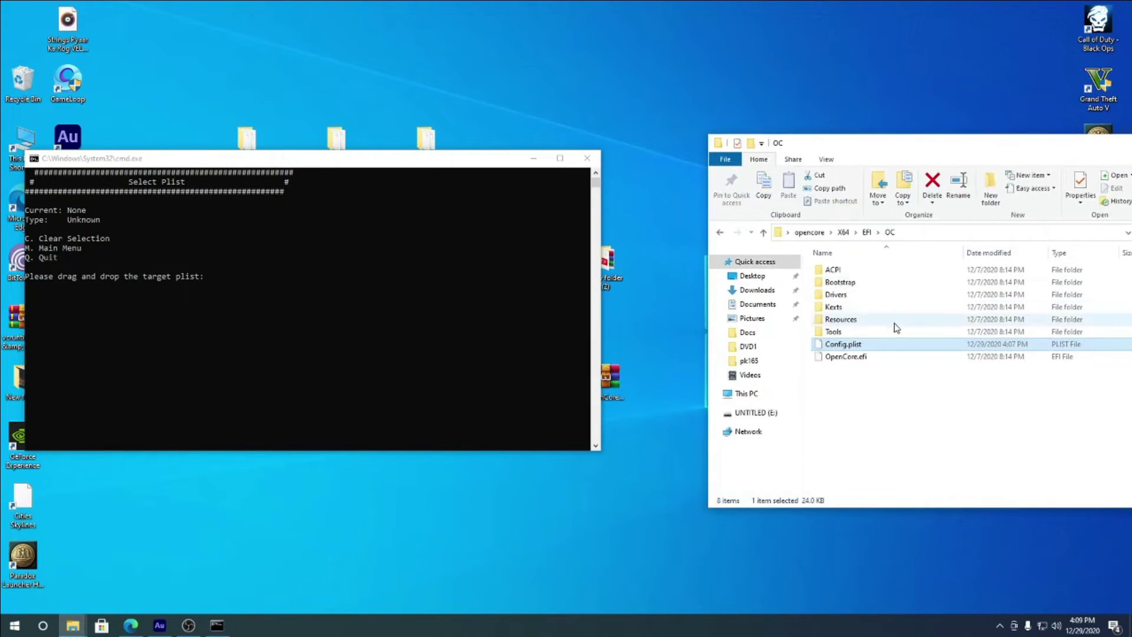
drag(844, 349, 664, 253)
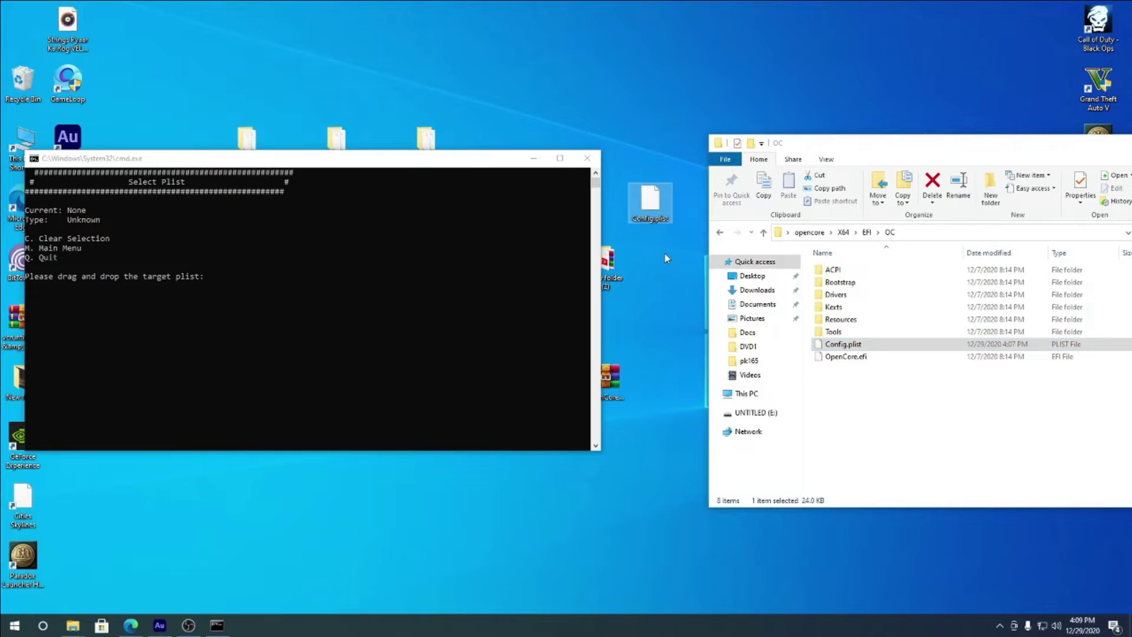
click(205, 268)
drag(650, 199, 211, 281)
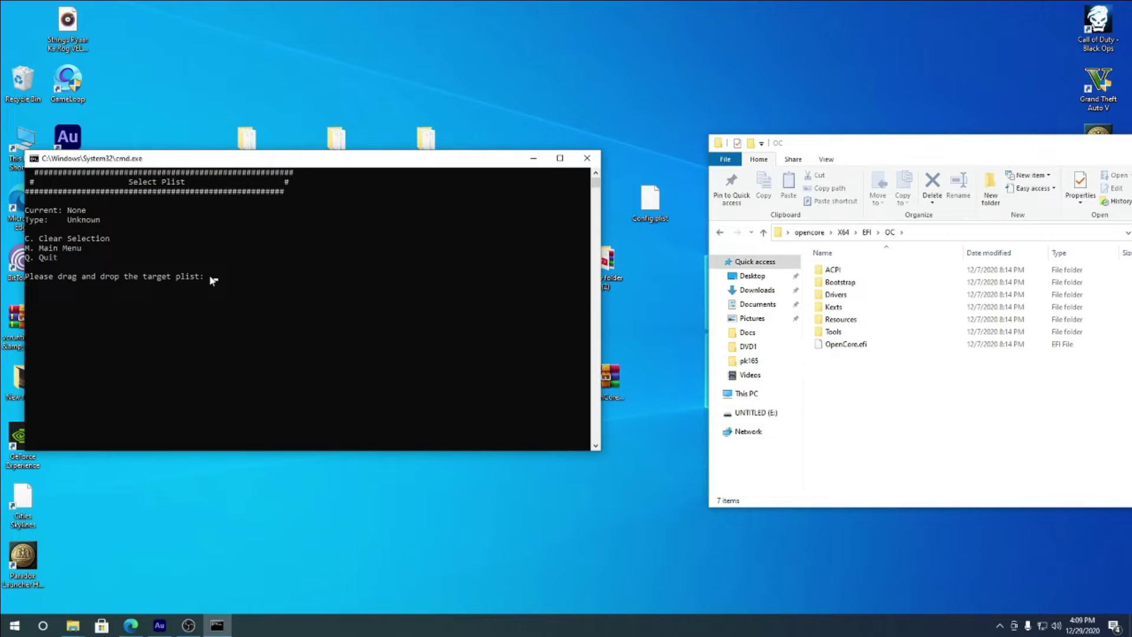
key(Return)
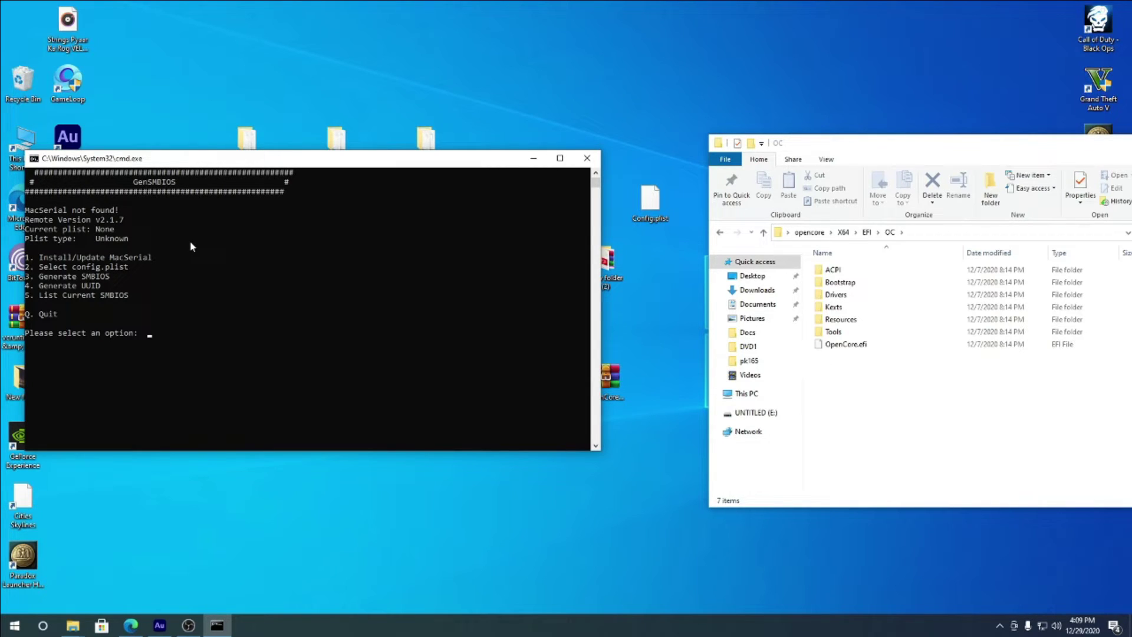
- Install MacSerial through GenSMBIOS and move Config.plist from the desktop back into the OC folder
key(Return)
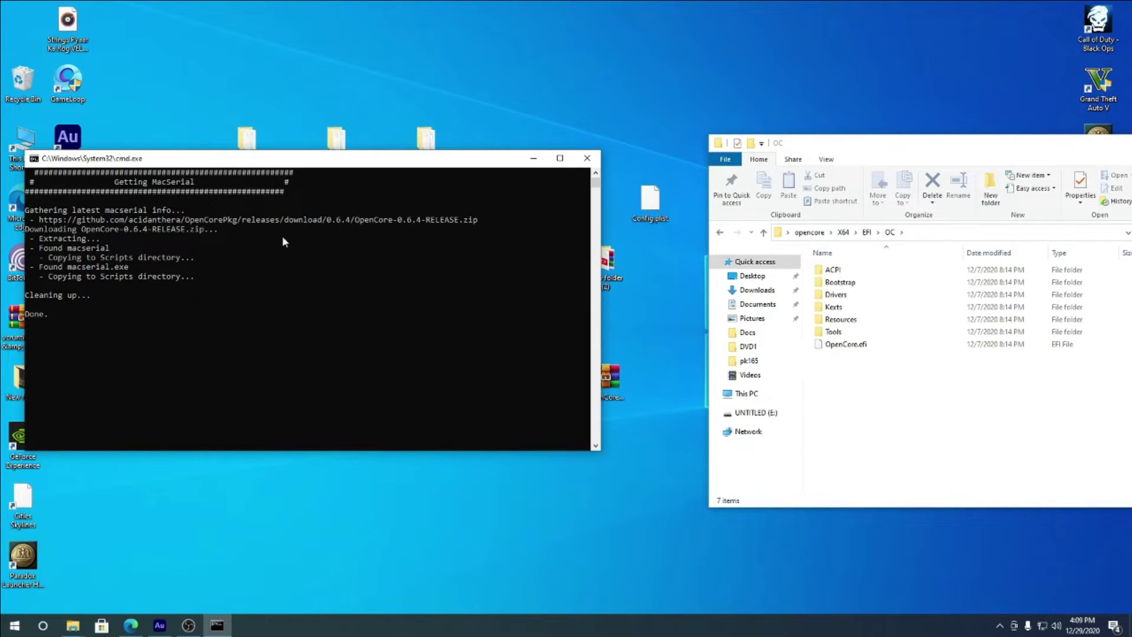
drag(653, 206, 914, 418)
drag(312, 167, 352, 254)
- Launch the ProperTree batch file from the ProperTree-master folder
double_click(248, 145)
click(492, 272)
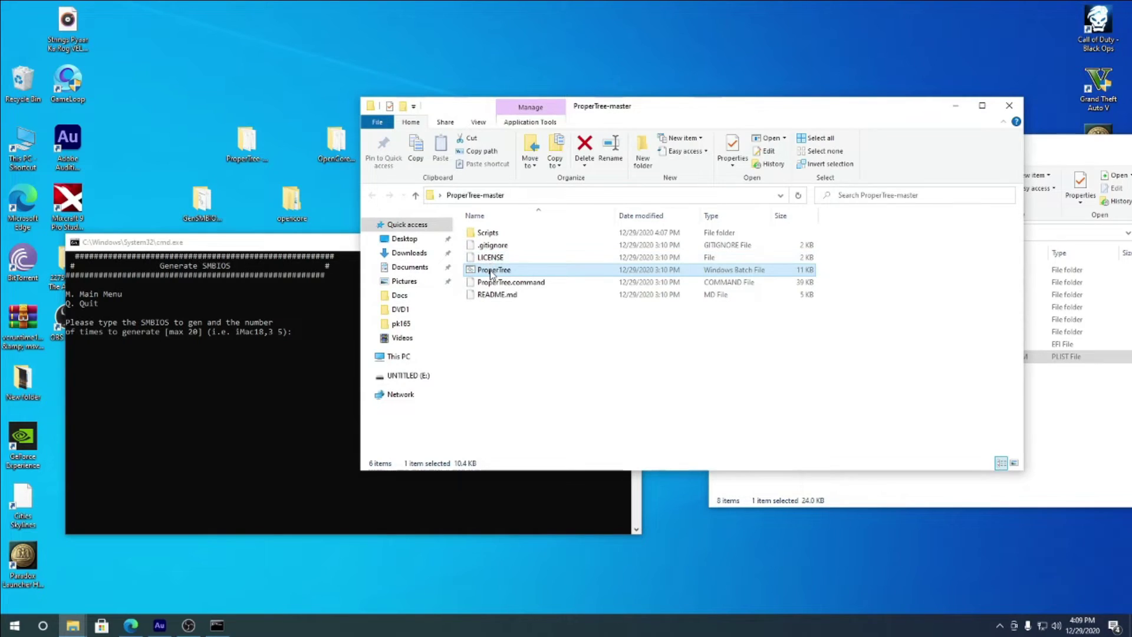
right_click(491, 272)
click(569, 323)
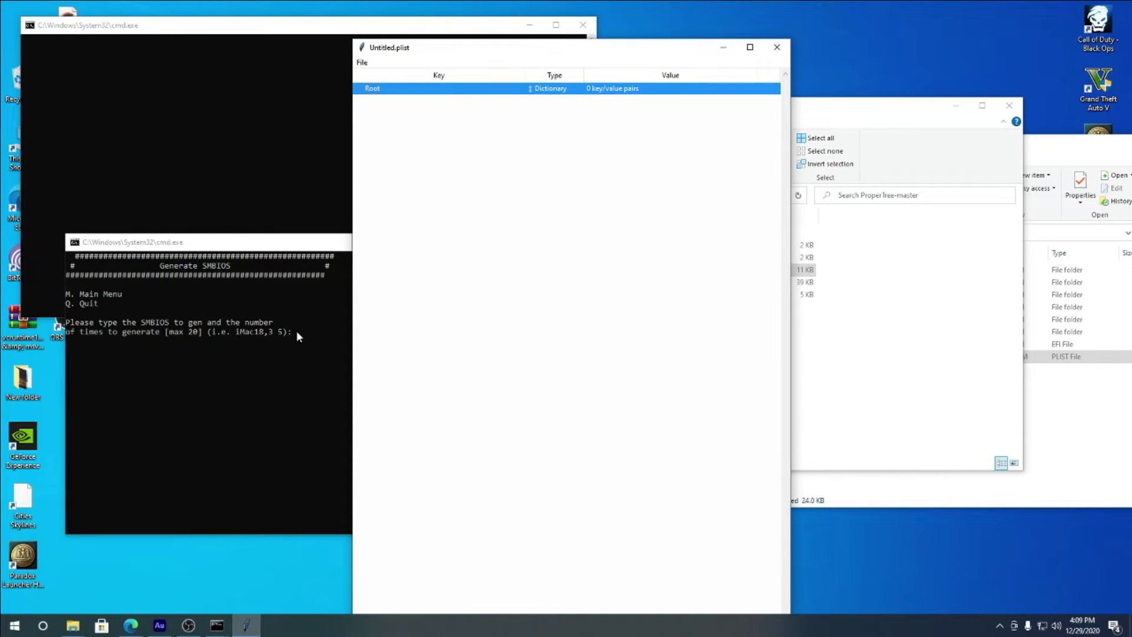
- Generate one set of SMBIOS values for iMac14,1 in GenSMBIOS
click(296, 330)
click(356, 332)
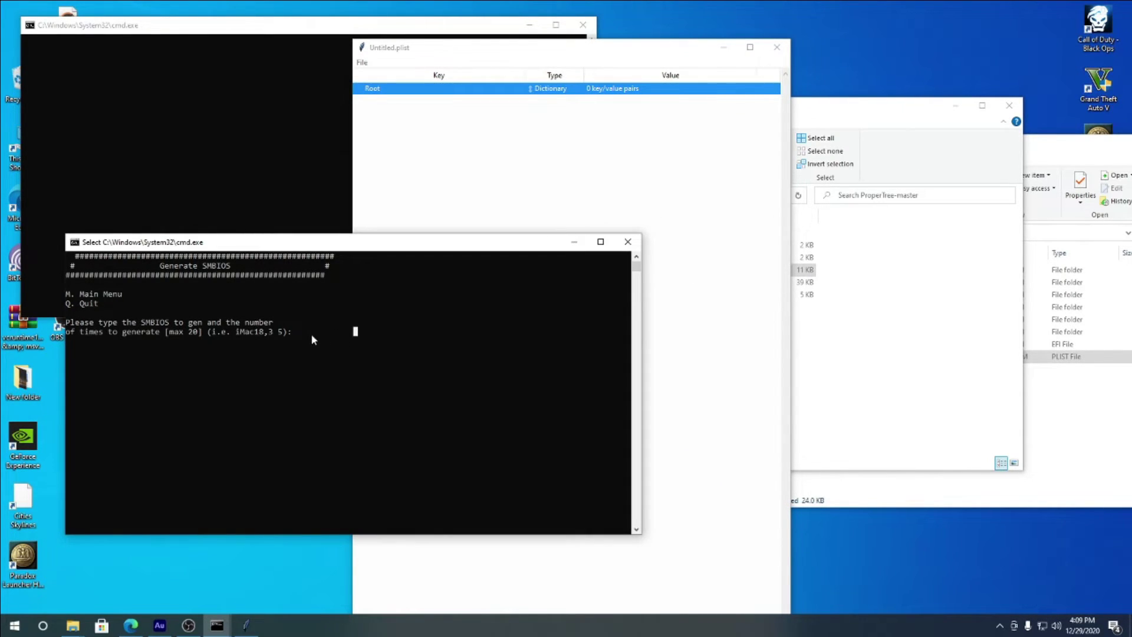
text(iMac14,1)
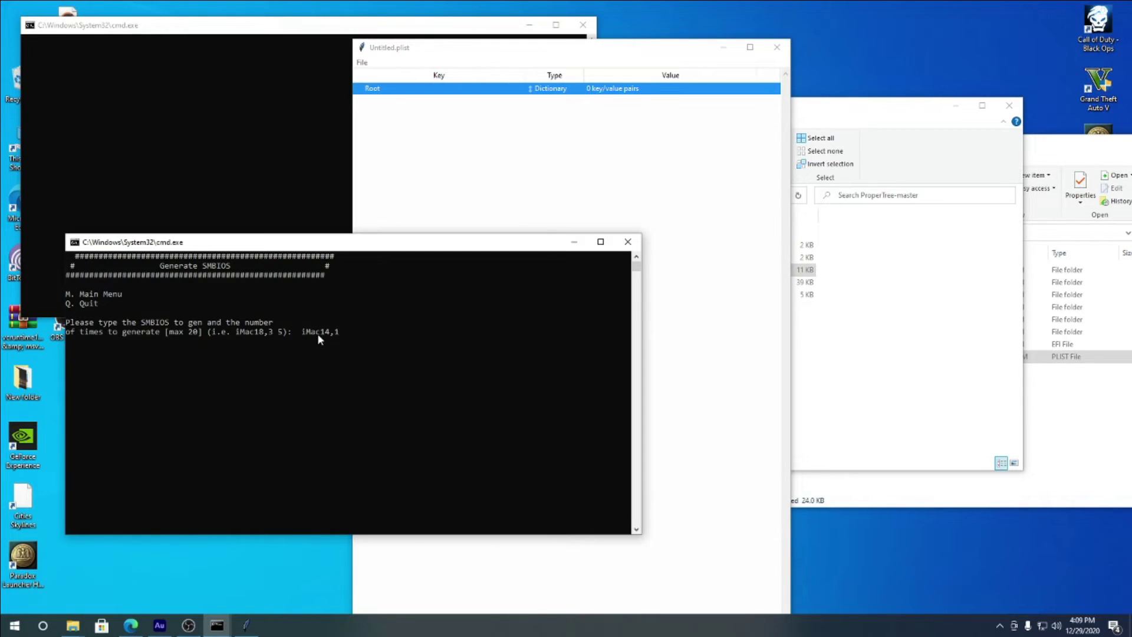
key(Return)
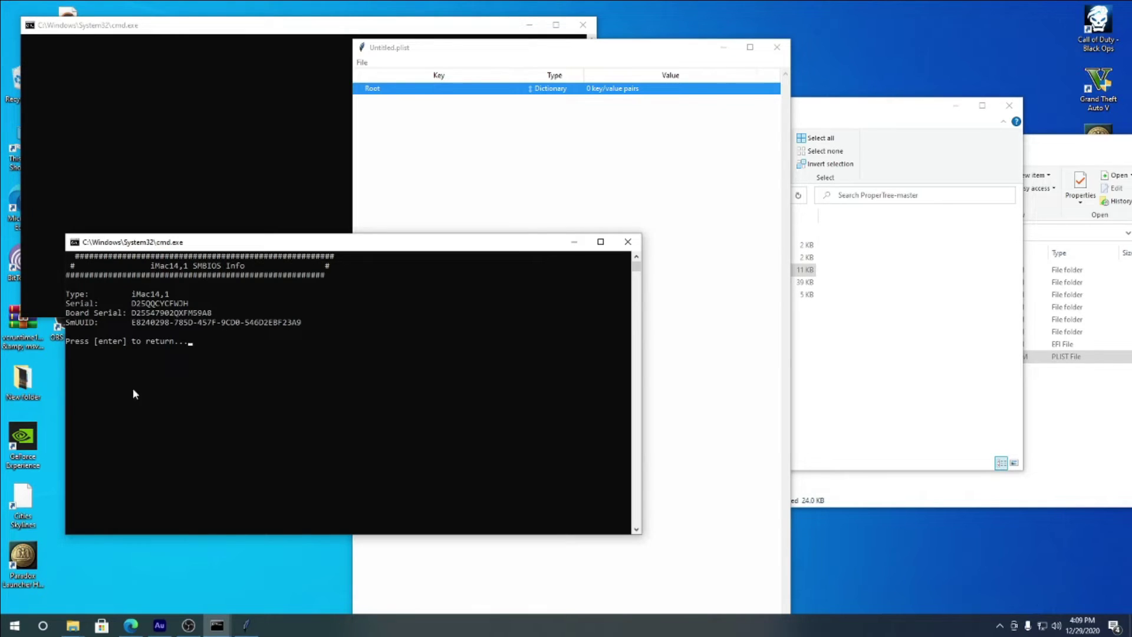
- Switch to ProperTree and open Config.plist from the opencore X64\EFI\OC folder
click(533, 138)
key(ctrl+o)
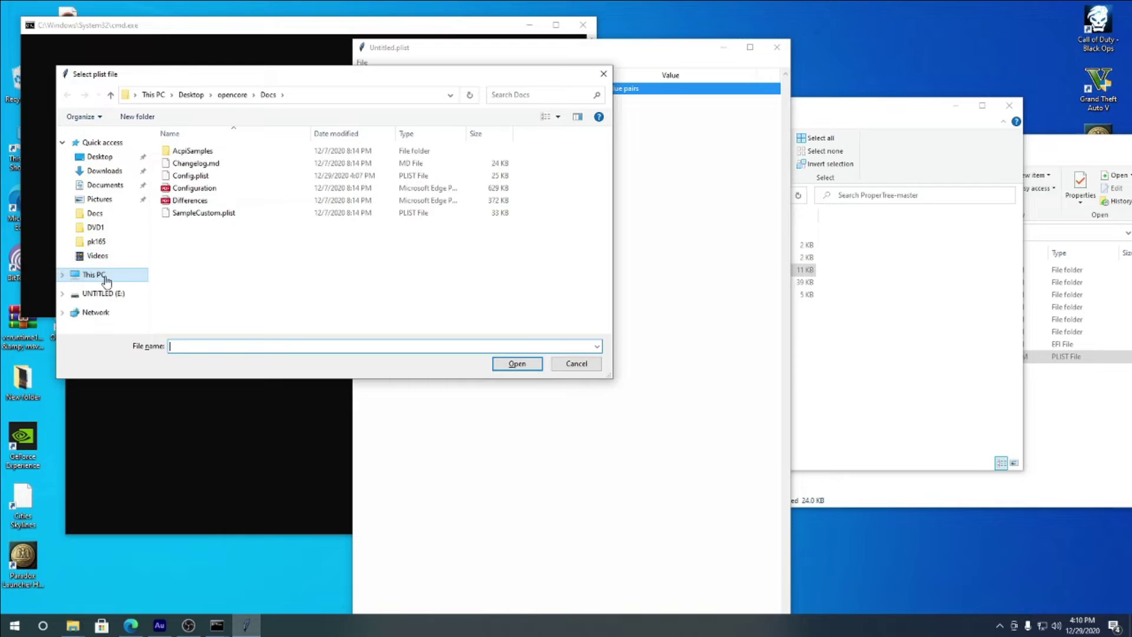
click(233, 95)
double_click(198, 188)
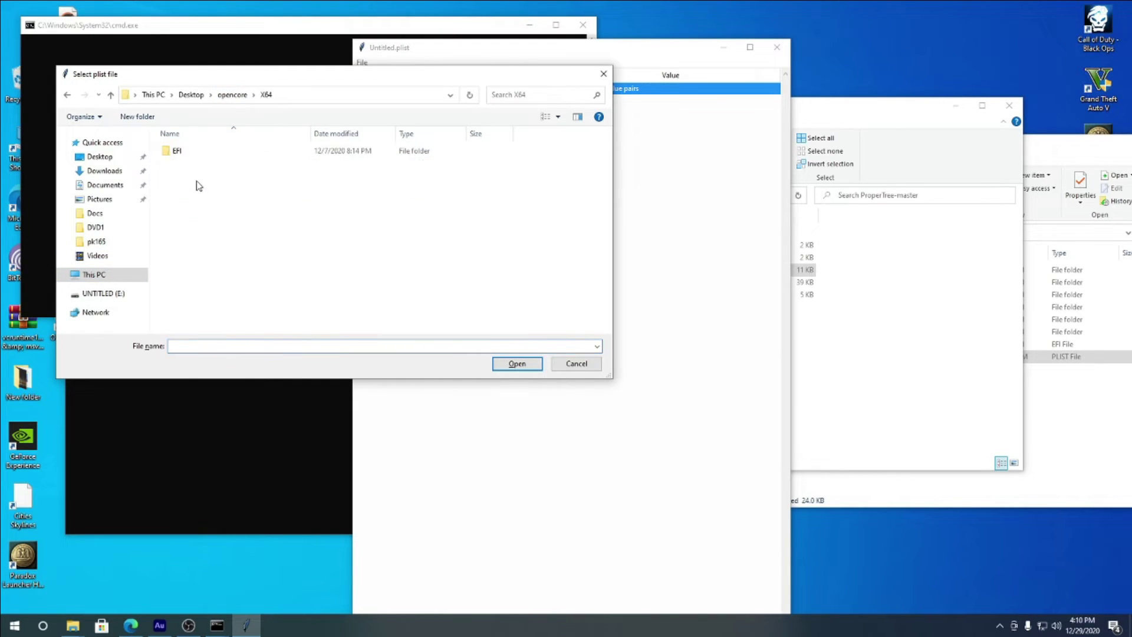
double_click(195, 152)
double_click(210, 165)
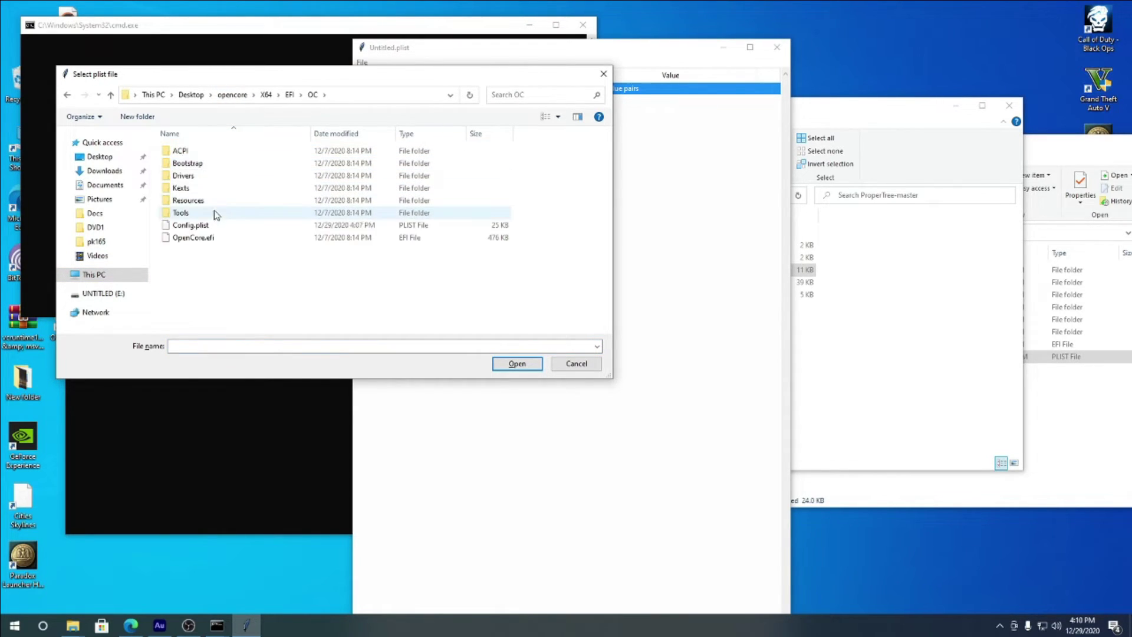
click(212, 226)
click(516, 363)
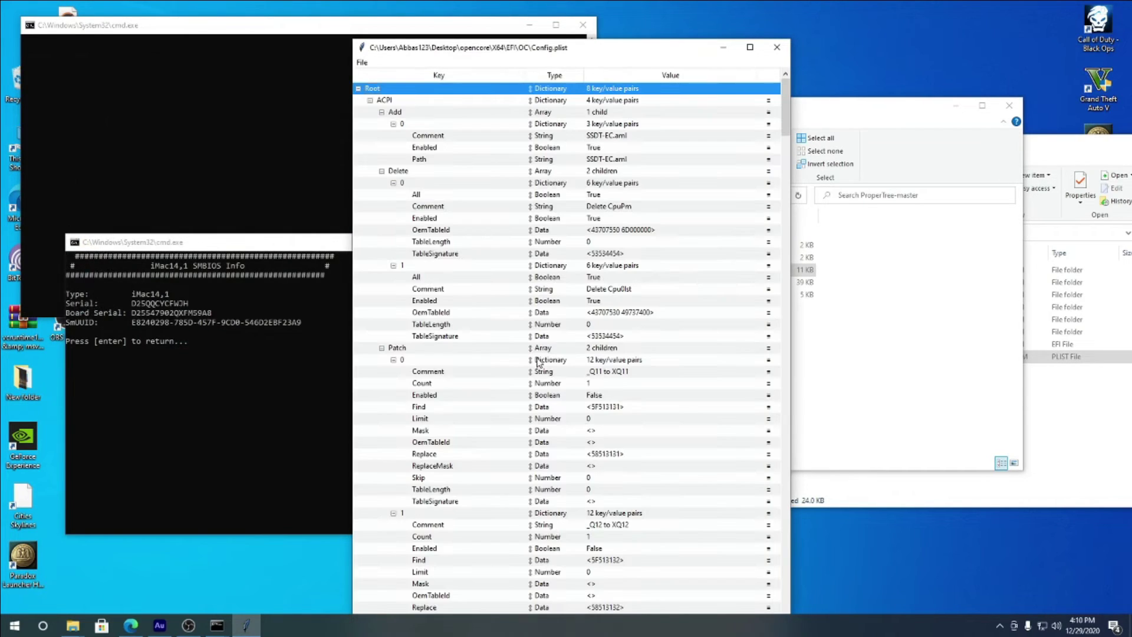
- Collapse the ACPI, Booter, DeviceProperties, Kernel, Misc and NVRAM sections and place the plist window beside the GenSMBIOS window
click(358, 89)
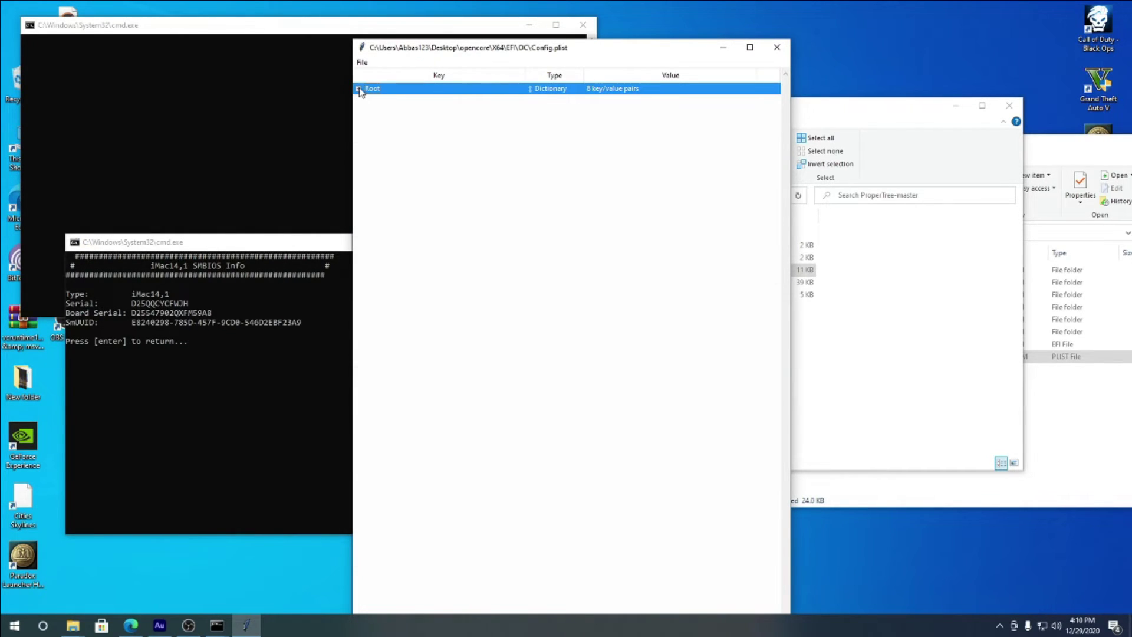
click(359, 89)
click(369, 100)
click(370, 112)
click(372, 124)
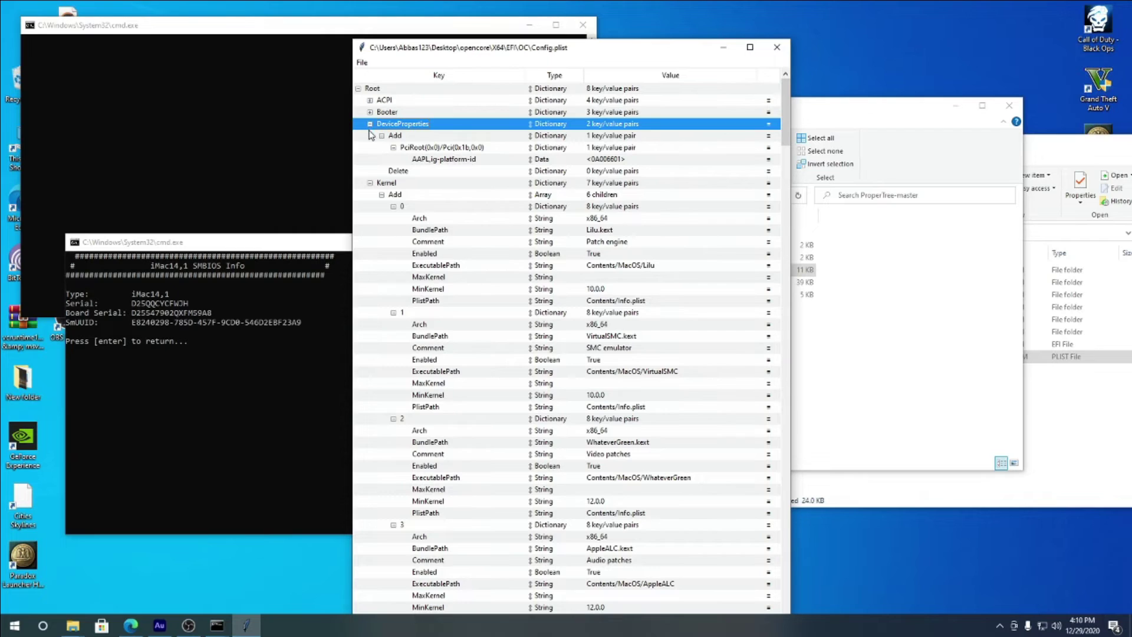
click(370, 123)
click(370, 136)
click(370, 148)
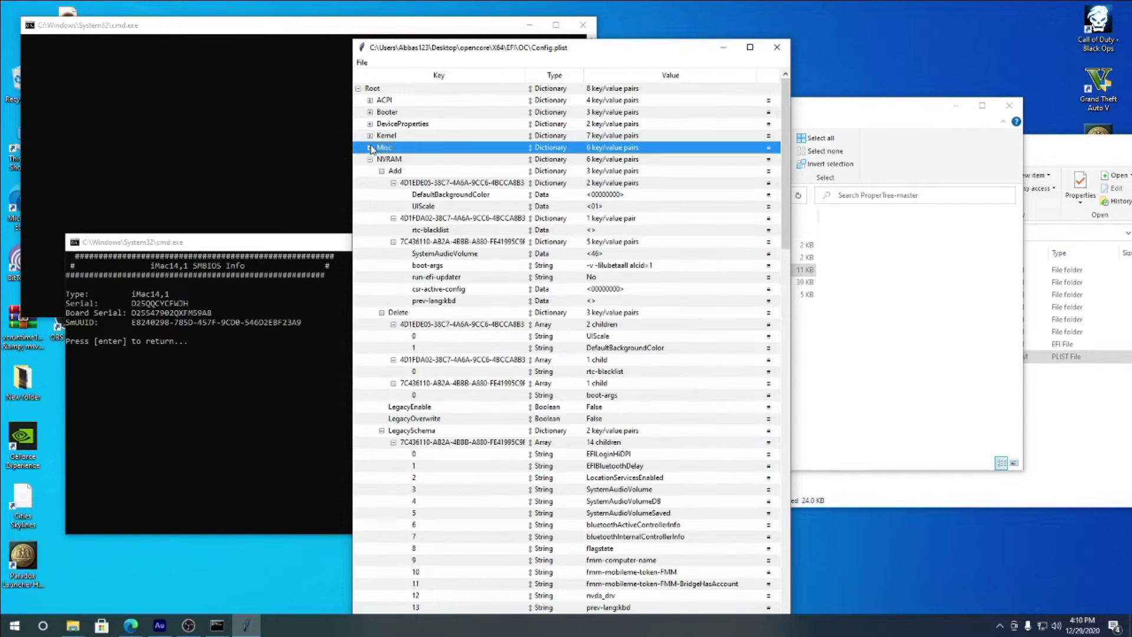
click(370, 159)
drag(610, 58, 898, 20)
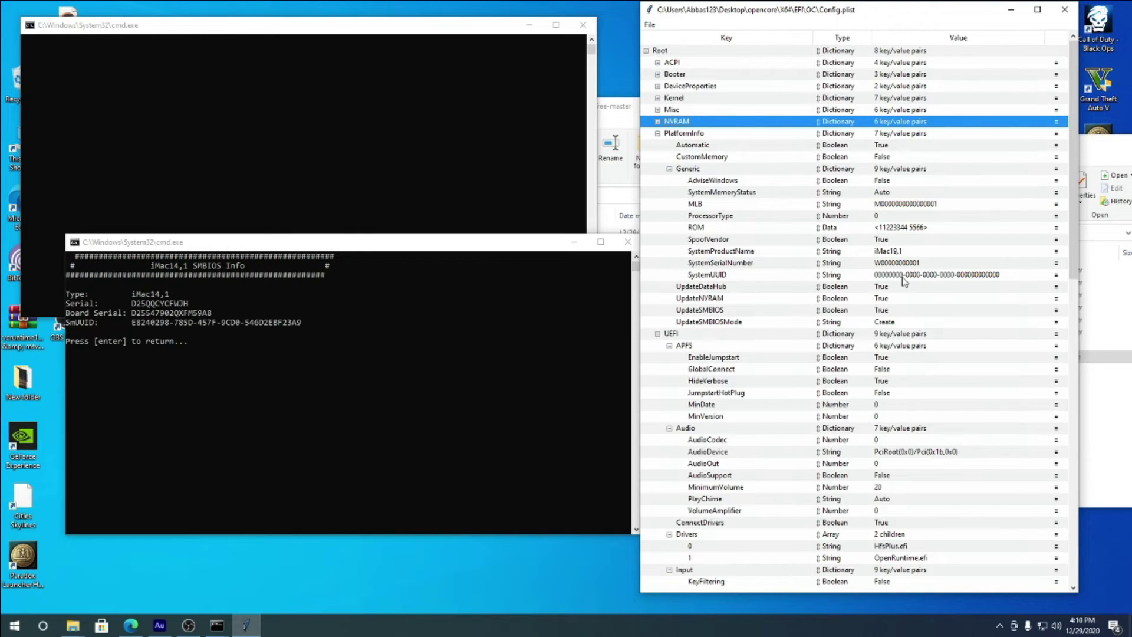
- Copy the generated SmUUID from GenSMBIOS into the SystemUUID value under PlatformInfo > Generic
click(133, 324)
double_click(141, 323)
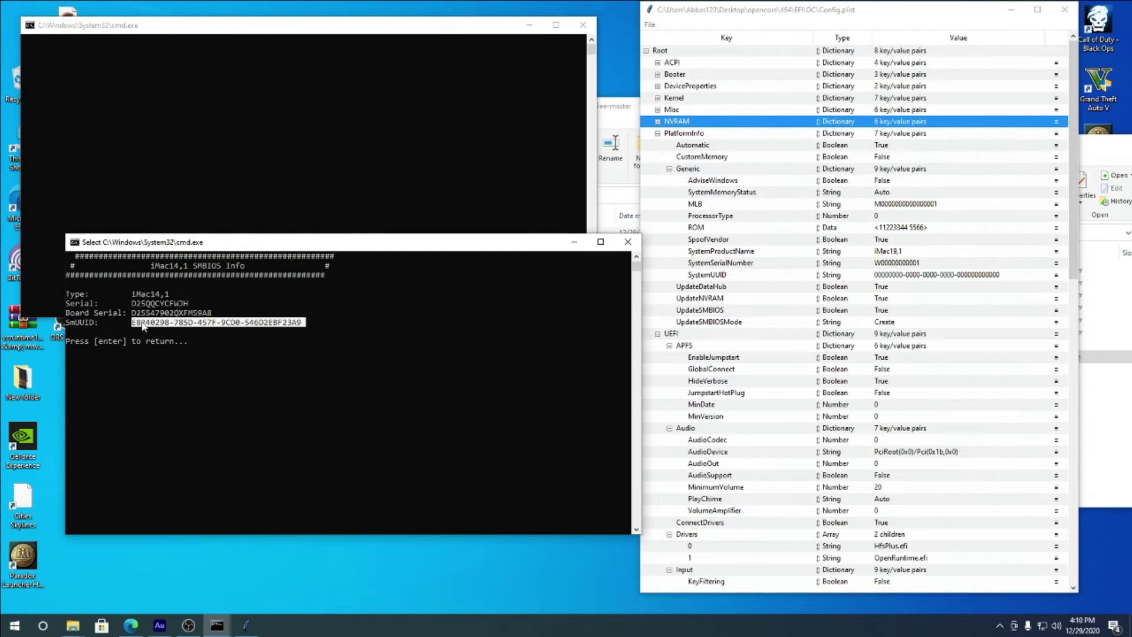
key(ctrl+c)
key(ctrl+c)
key(ctrl+c)
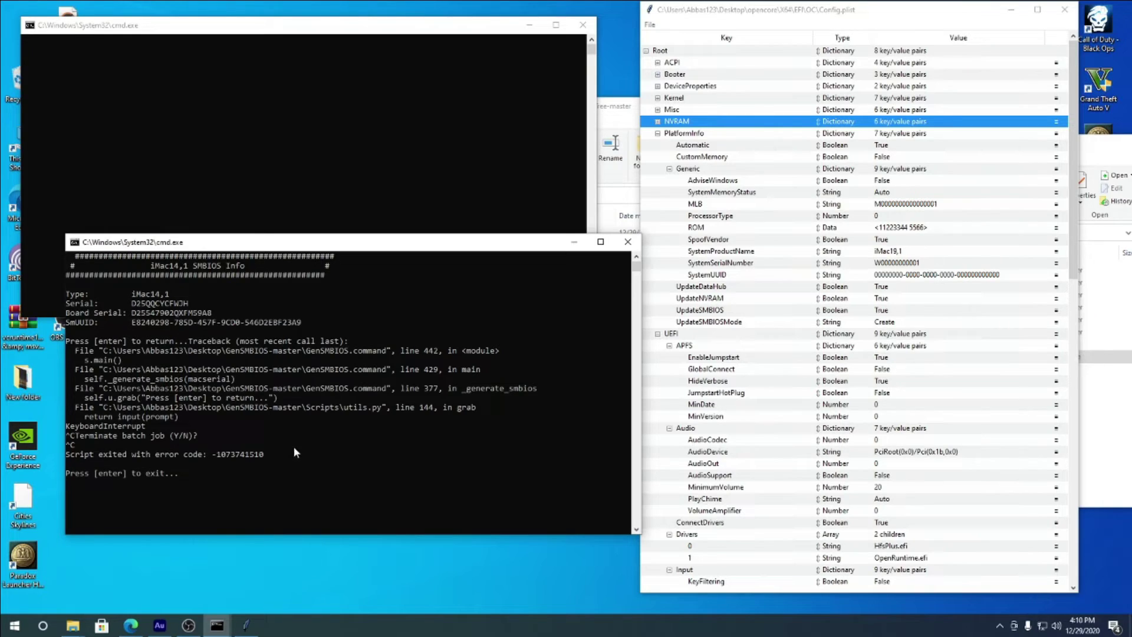
double_click(182, 323)
key(ctrl+c)
double_click(153, 324)
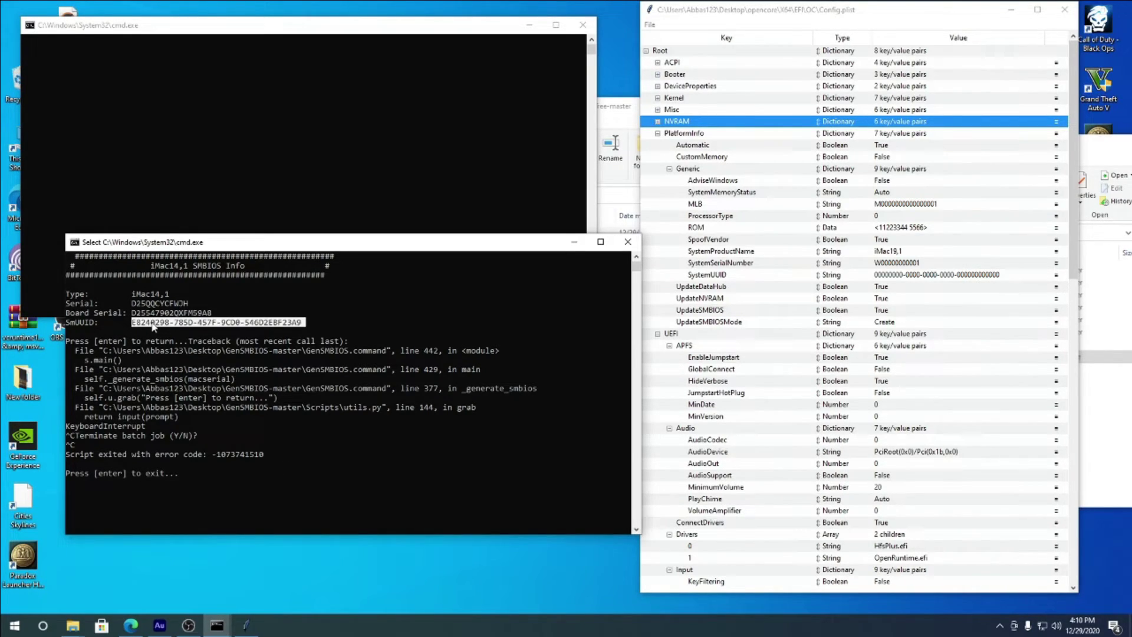
key(ctrl+c)
click(906, 264)
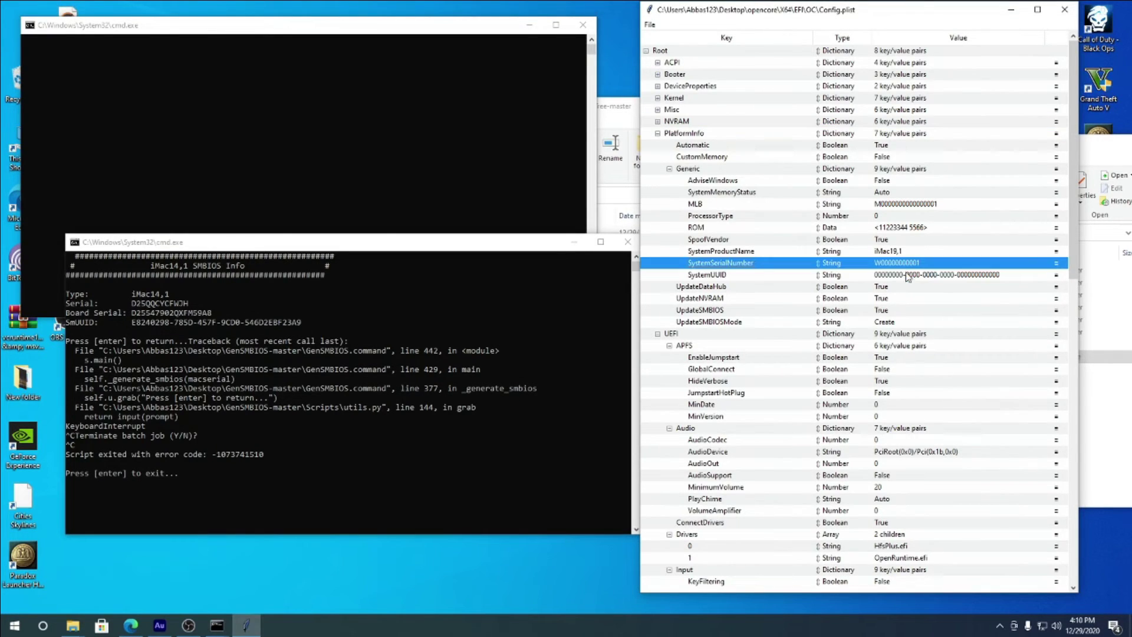
double_click(907, 275)
key(ctrl+v)
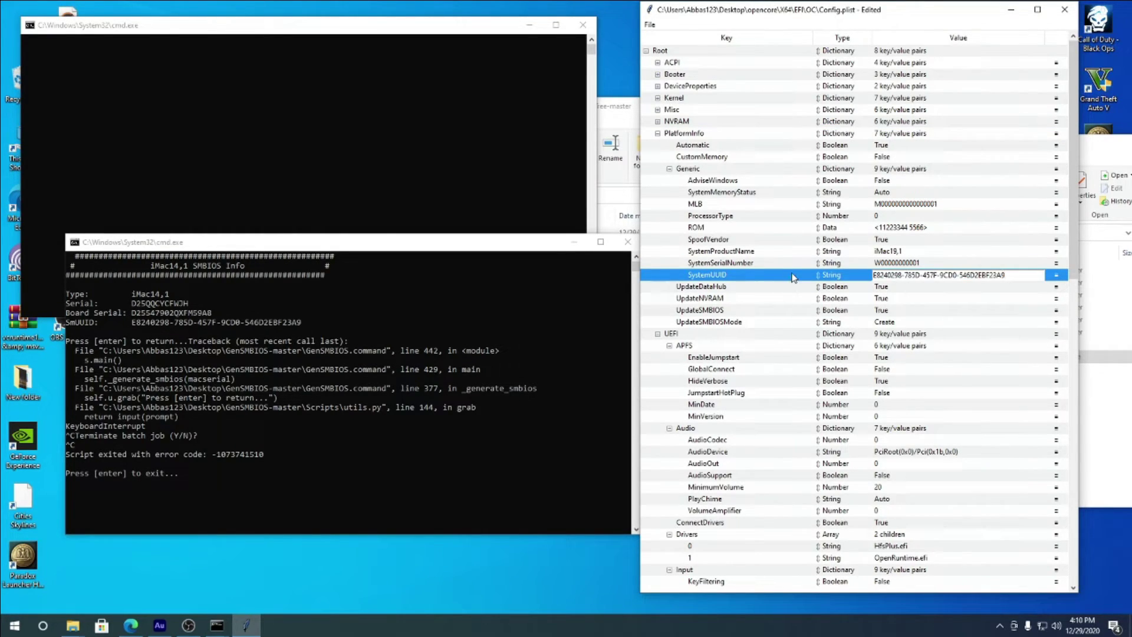
key(Return)
- Copy the generated serial from GenSMBIOS into the SystemSerialNumber value of Config.plist
click(168, 313)
click(171, 313)
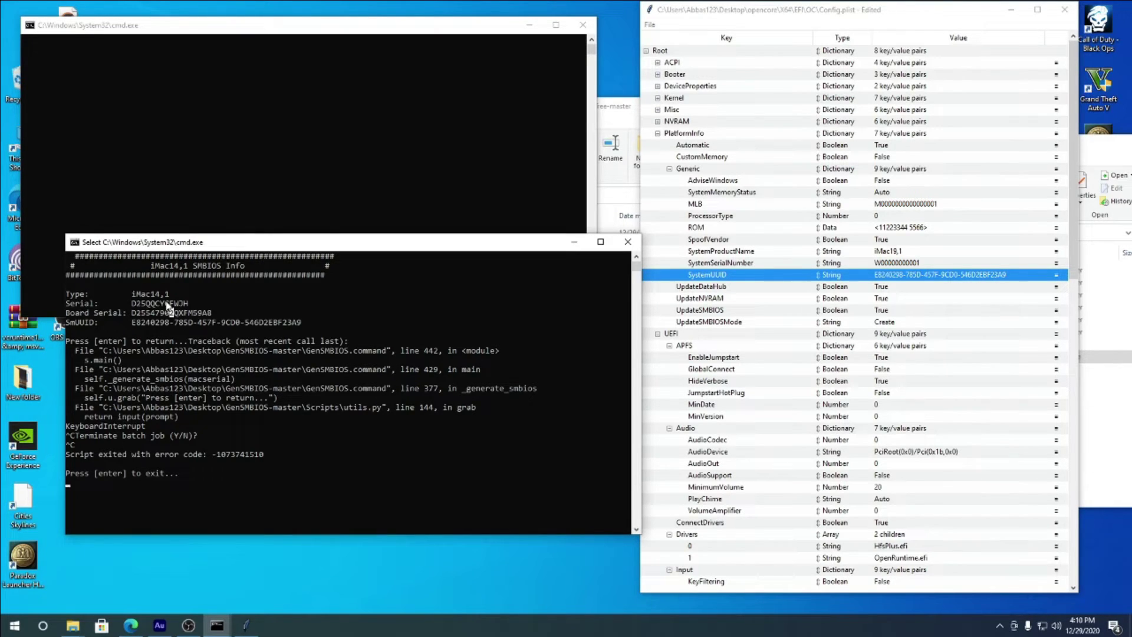
double_click(168, 306)
key(Return)
double_click(896, 263)
key(ctrl+v)
- Copy the type iMac14,1 from GenSMBIOS into the SystemProductName value
click(155, 296)
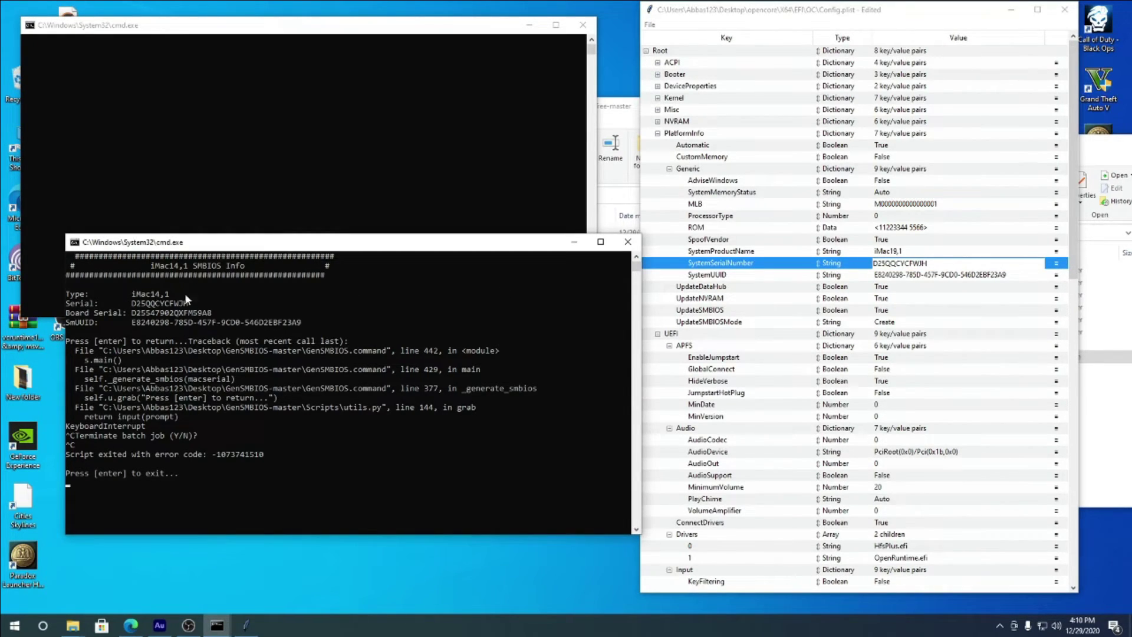
click(147, 303)
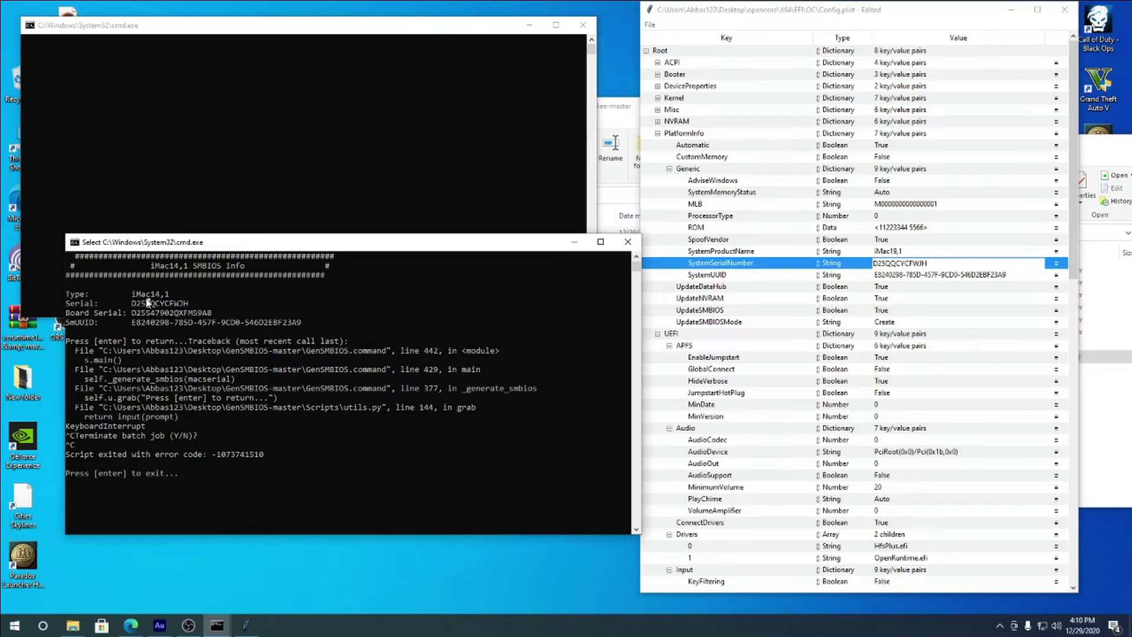
drag(131, 294, 171, 293)
key(Return)
double_click(896, 251)
key(ctrl+v)
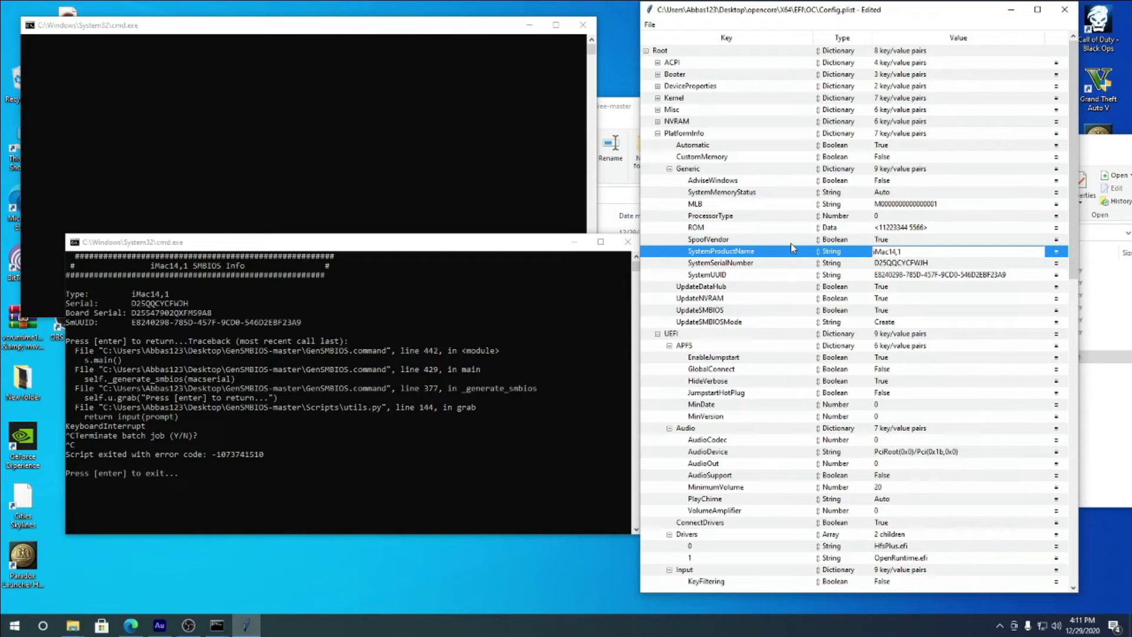
click(787, 276)
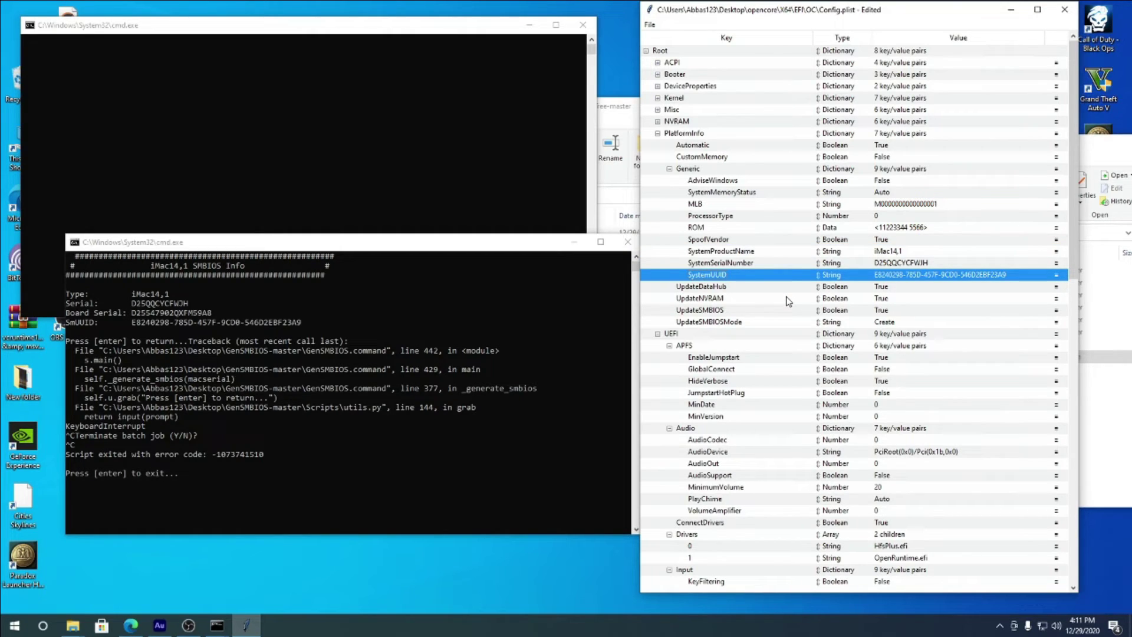
- Copy the generated board serial from GenSMBIOS into the MLB value under PlatformInfo > Generic
click(938, 205)
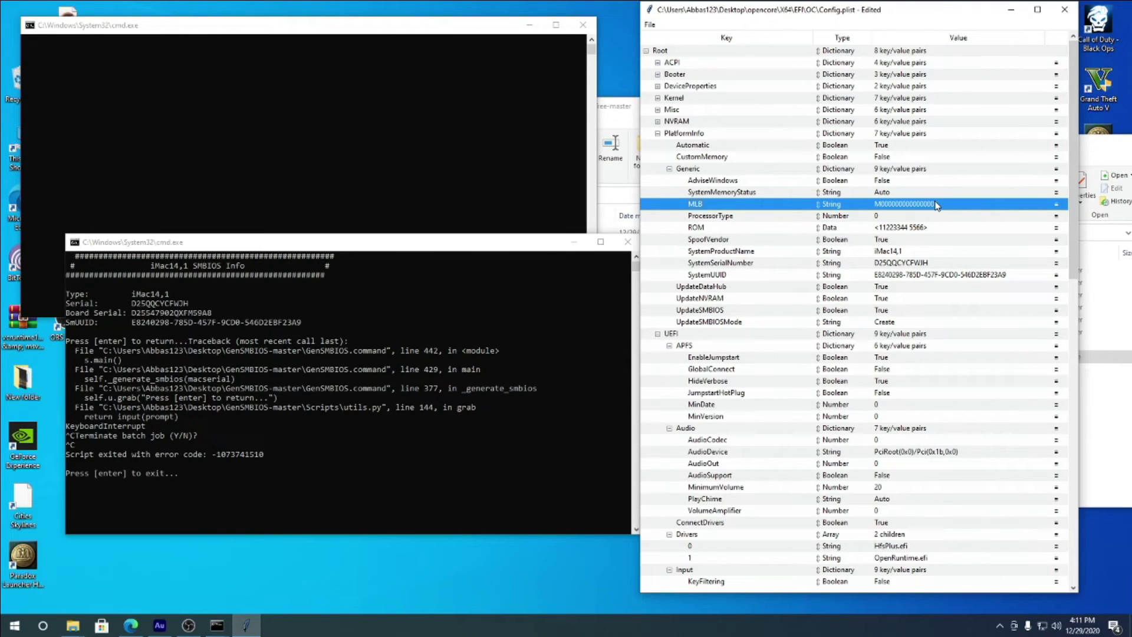
click(155, 319)
click(158, 313)
double_click(158, 314)
key(ctrl+c)
key(ctrl+c)
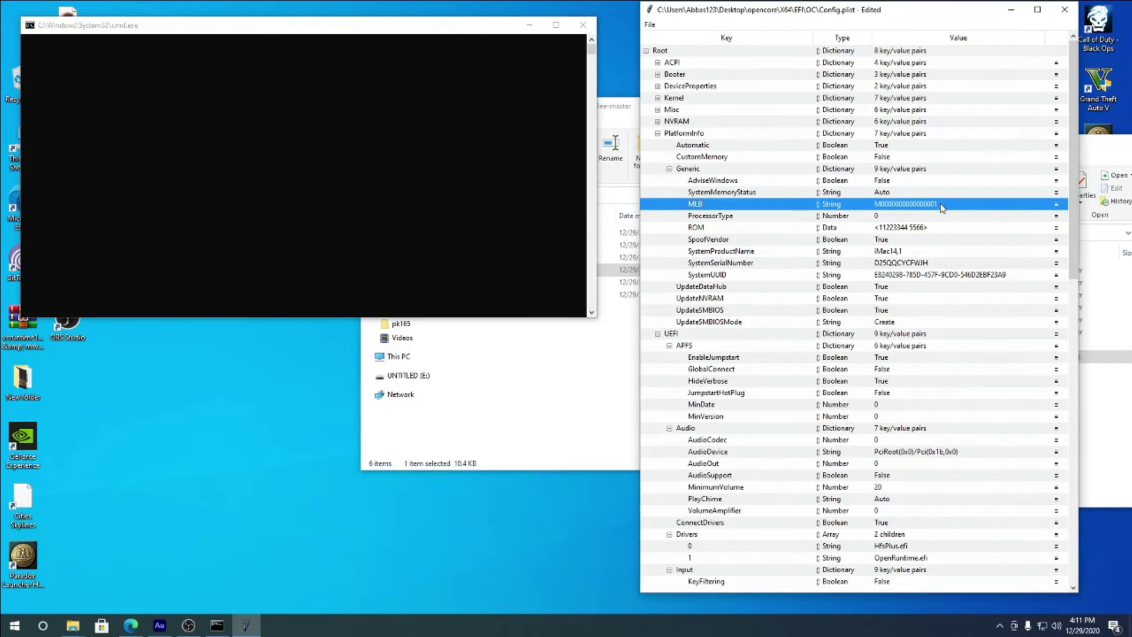
double_click(902, 204)
key(ctrl+v)
click(932, 180)
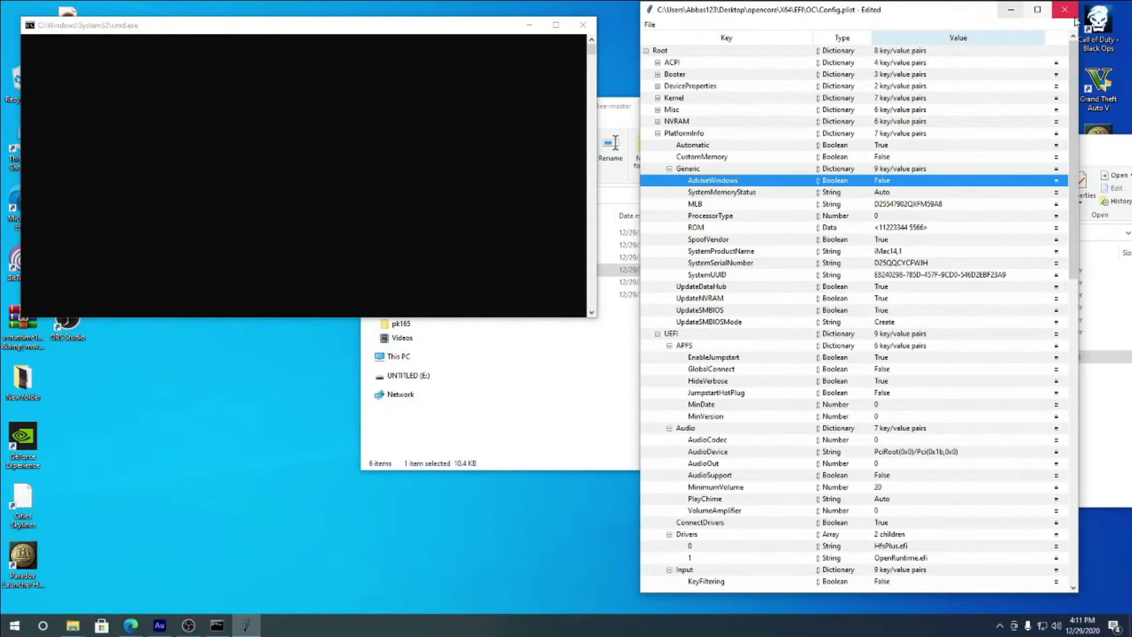
- Close Config.plist with its changes saved and close the ProperTree-master folder window
click(1074, 22)
click(525, 354)
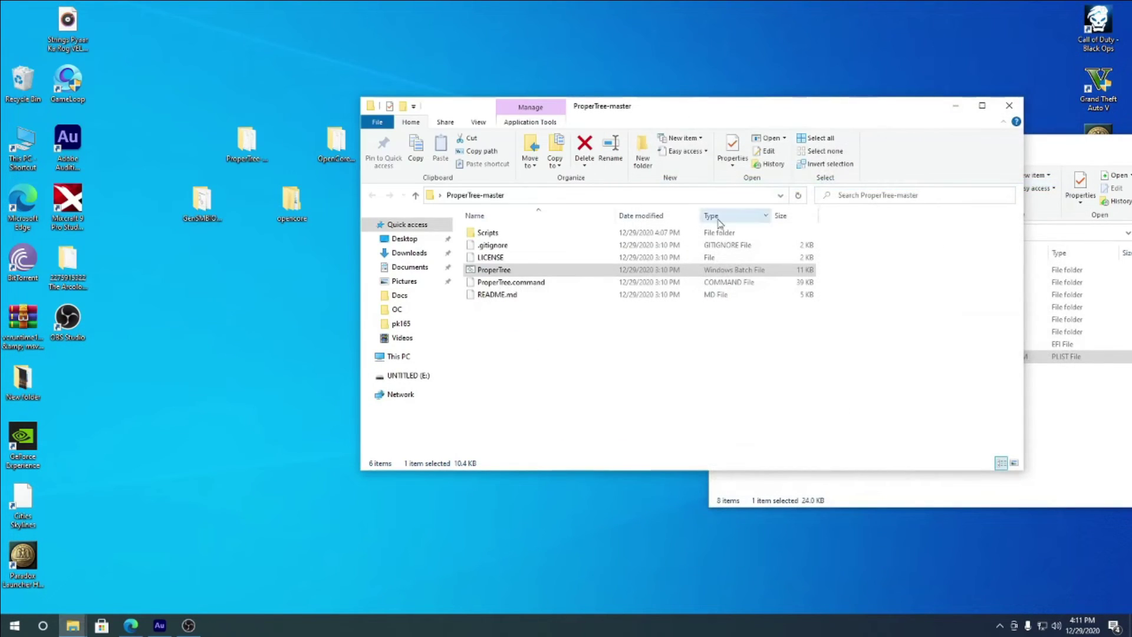
click(1009, 106)
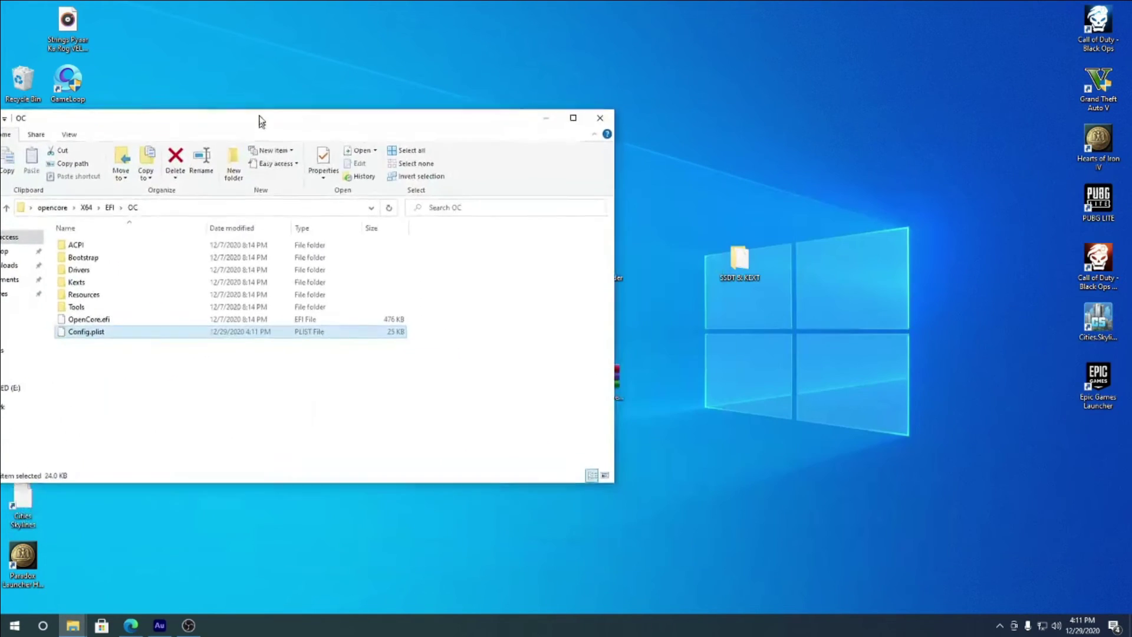
- Move SSDT-EC.aml from the desktop's SSDT & KEXT folder into the ACPI folder inside OC
drag(260, 117, 366, 133)
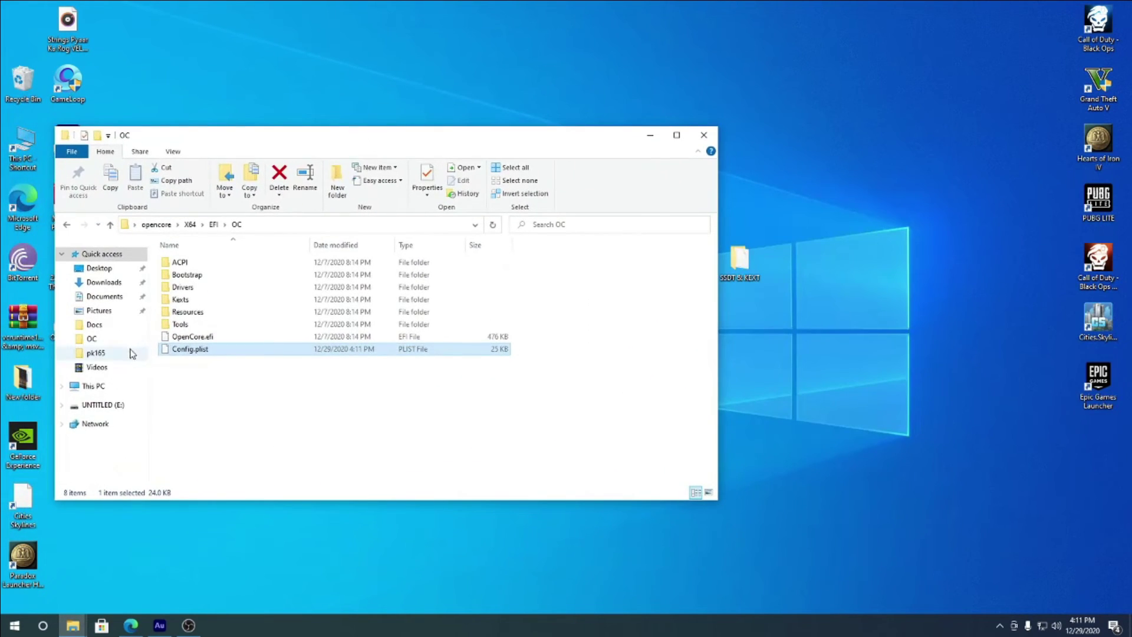
double_click(196, 263)
double_click(751, 261)
drag(292, 150, 668, 192)
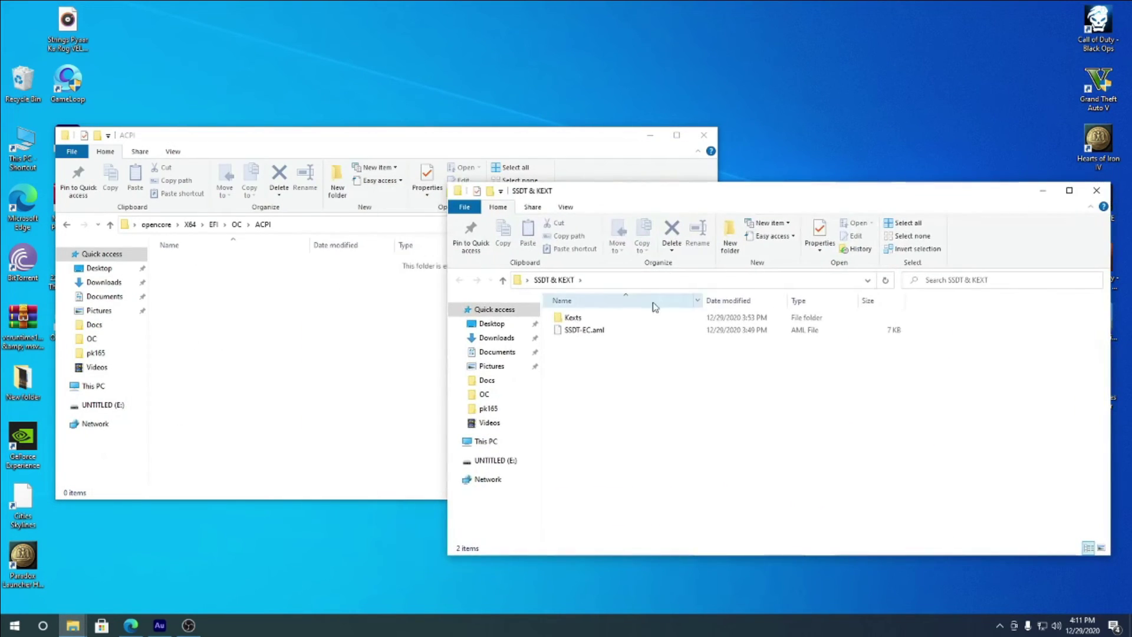
drag(585, 330, 240, 316)
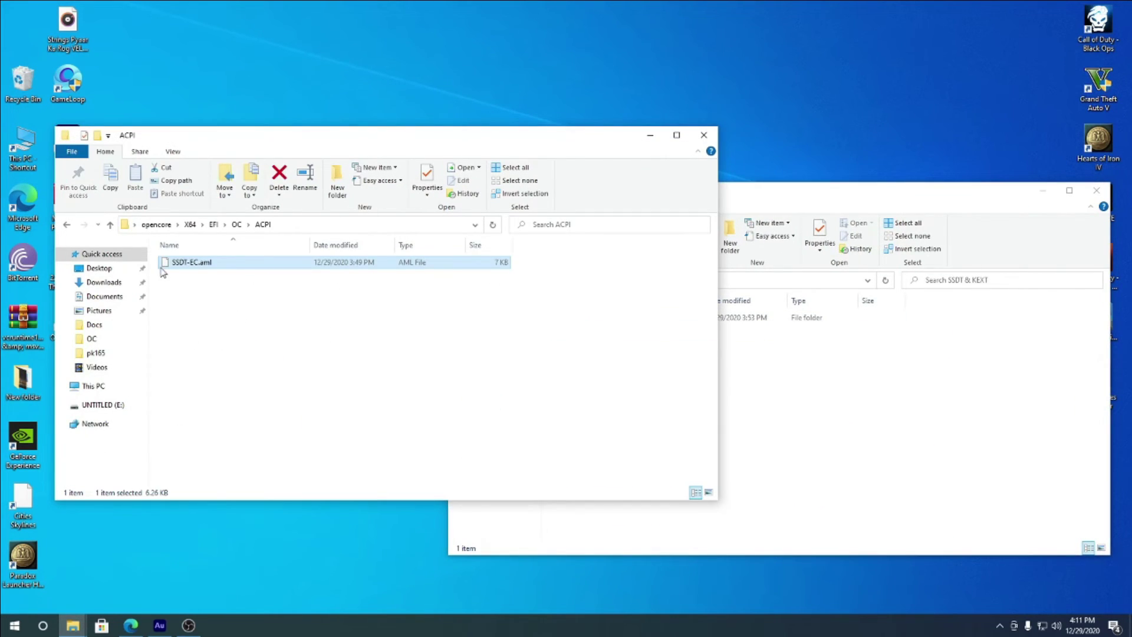
- Open the Kexts folder inside OC and the Kexts folder inside SSDT & KEXT side by side
click(67, 224)
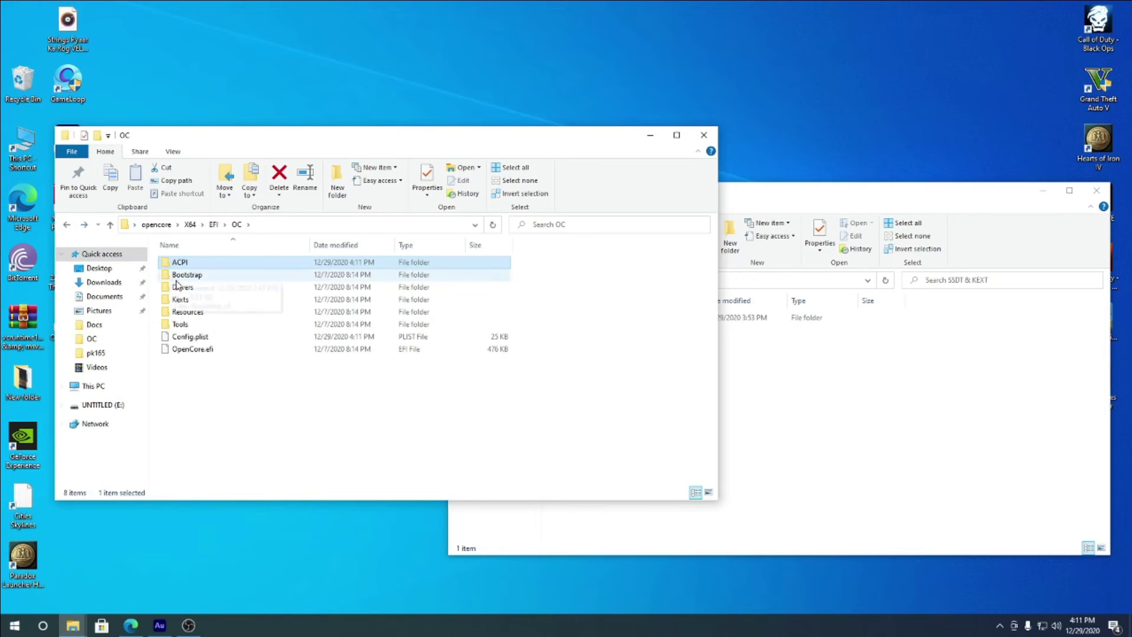
double_click(179, 299)
click(890, 381)
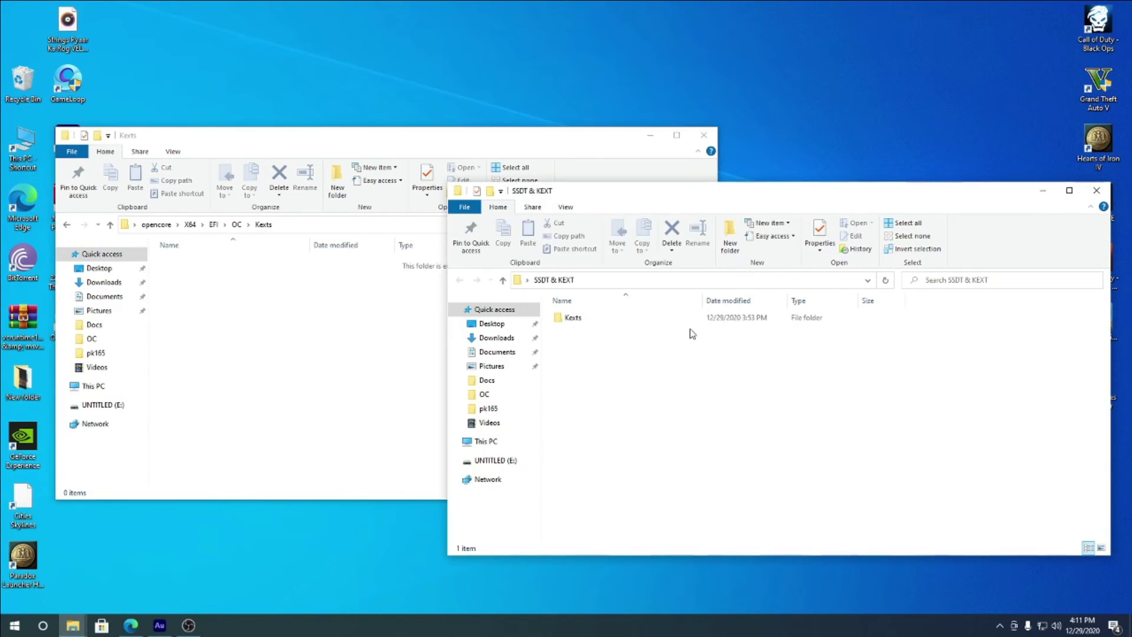
double_click(634, 319)
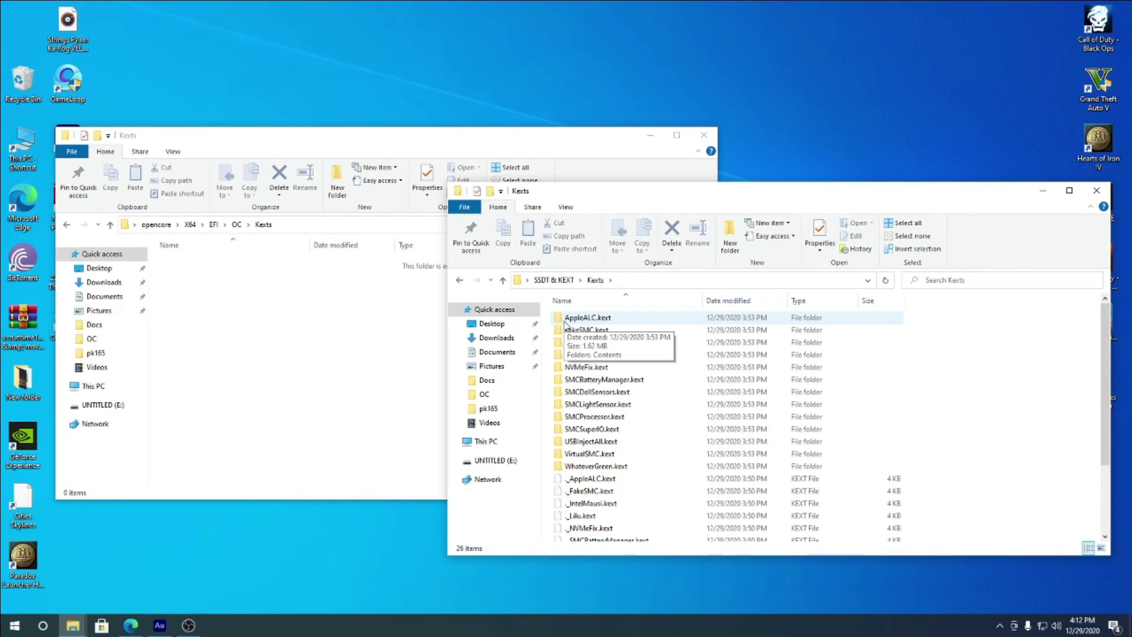
- Move AppleALC, IntelMausi, Lilu, USBInjectAll, VirtualSMC and WhateverGreen kexts from SSDT & KEXT > Kexts into the Kexts folder inside OC
double_click(575, 319)
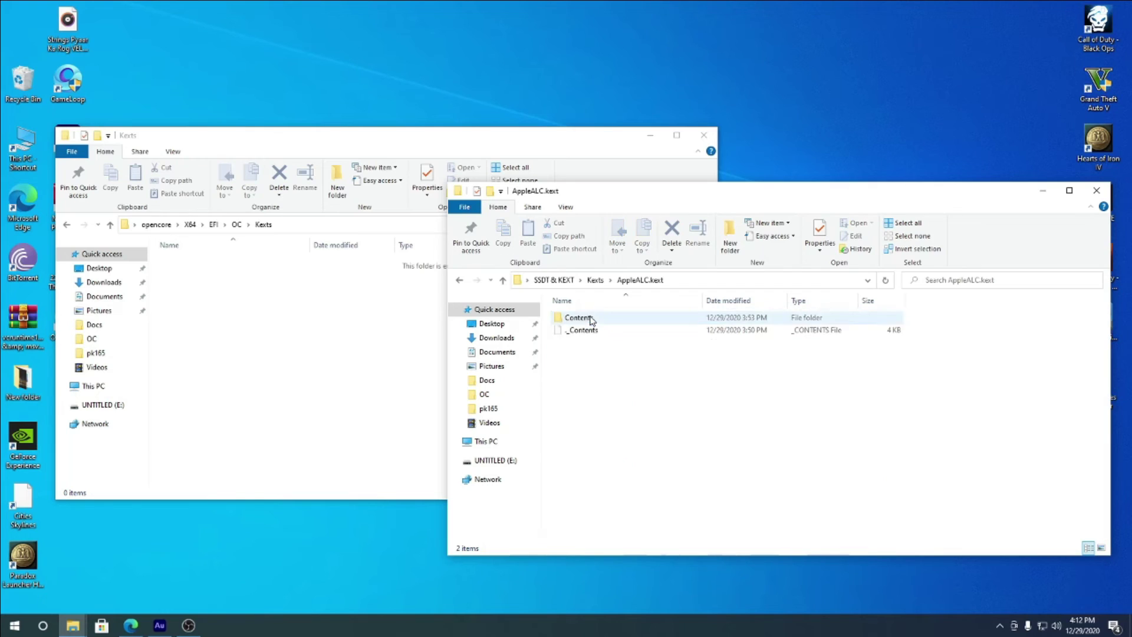
click(471, 283)
click(588, 319)
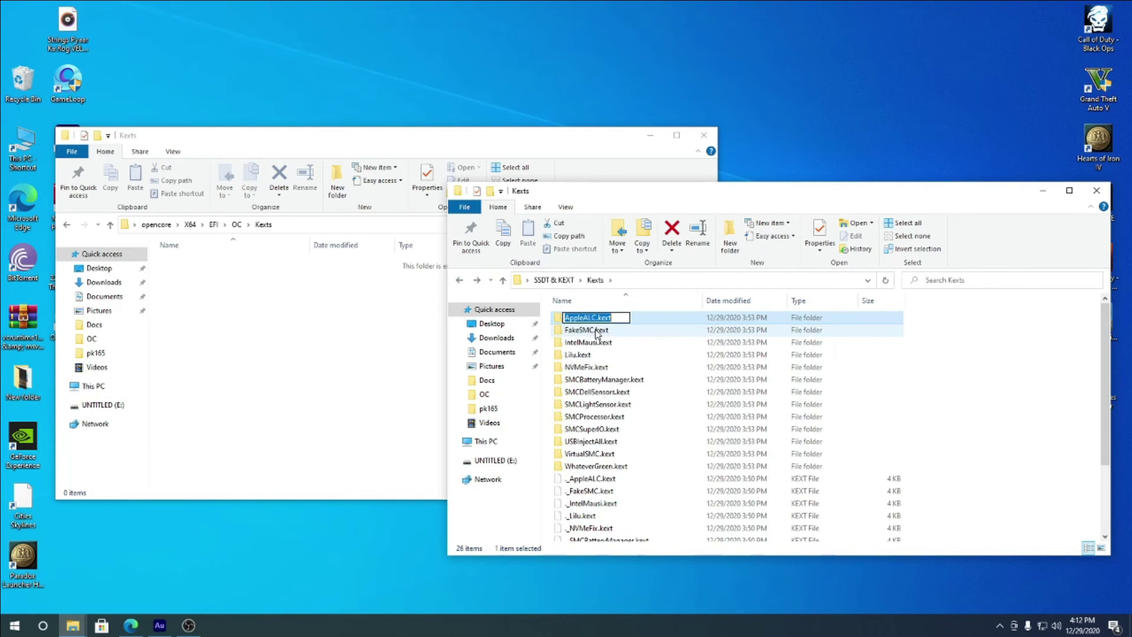
click(630, 345)
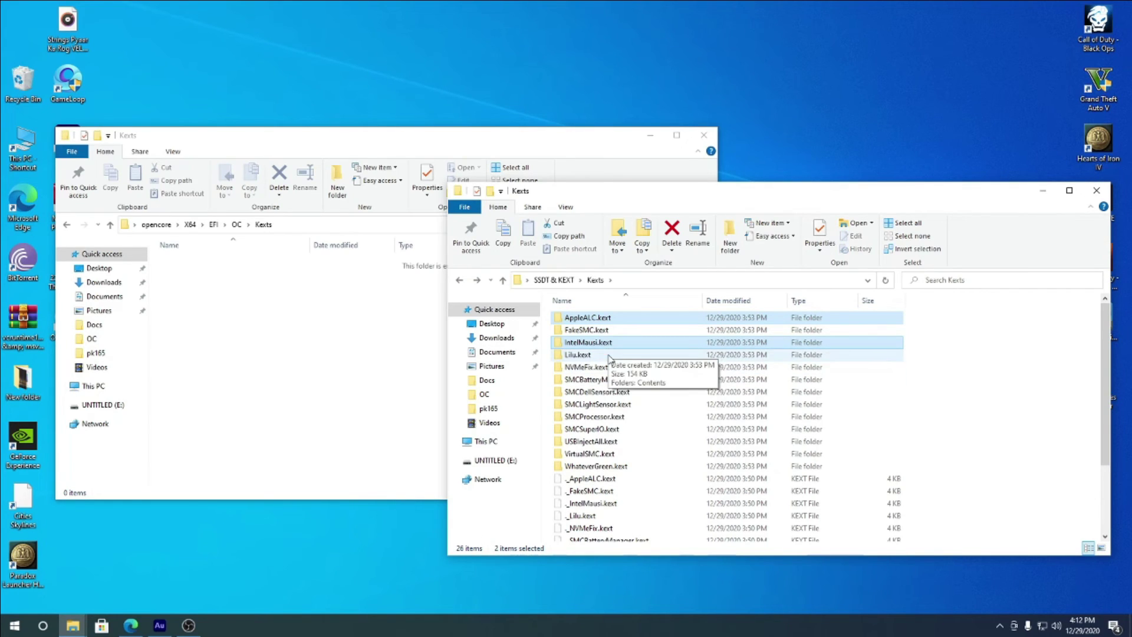
ctrl+click(626, 354)
ctrl+click(610, 454)
ctrl+click(618, 442)
ctrl+click(626, 466)
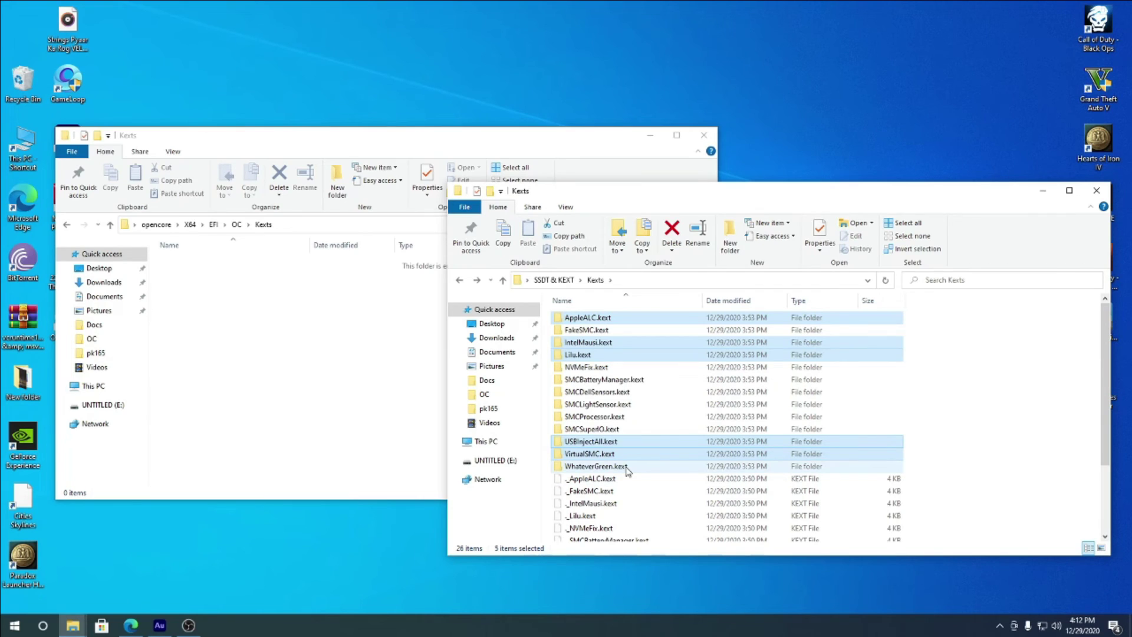
ctrl+click(627, 466)
drag(645, 455, 319, 374)
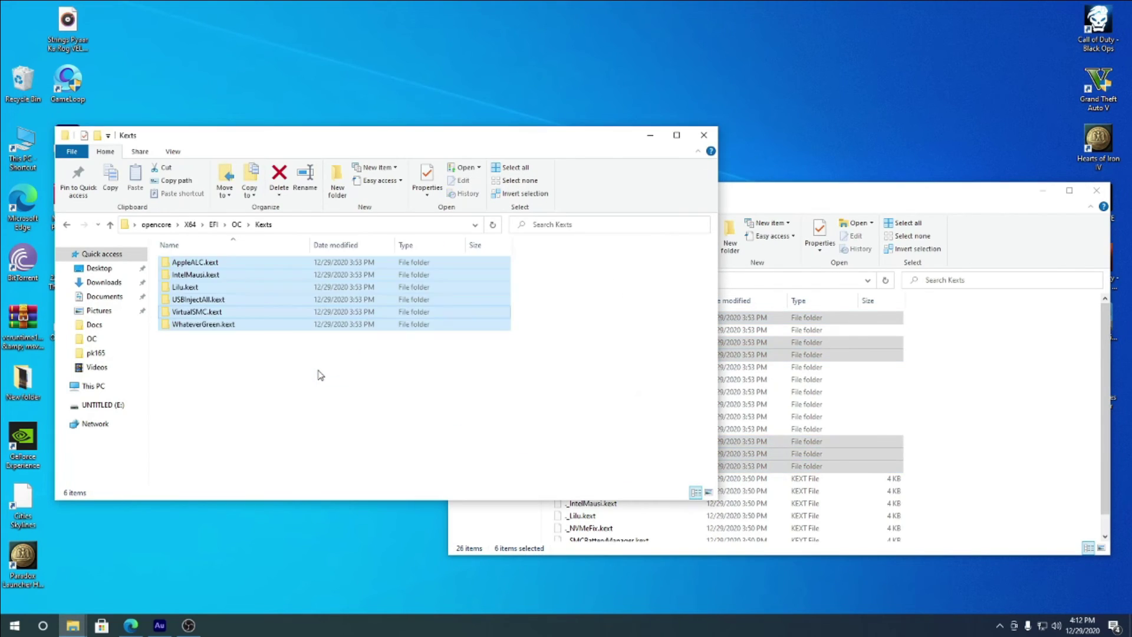
- Return to the opencore folder and open the EFI folder inside X64 to show its BOOT and OC folders
click(67, 226)
click(67, 227)
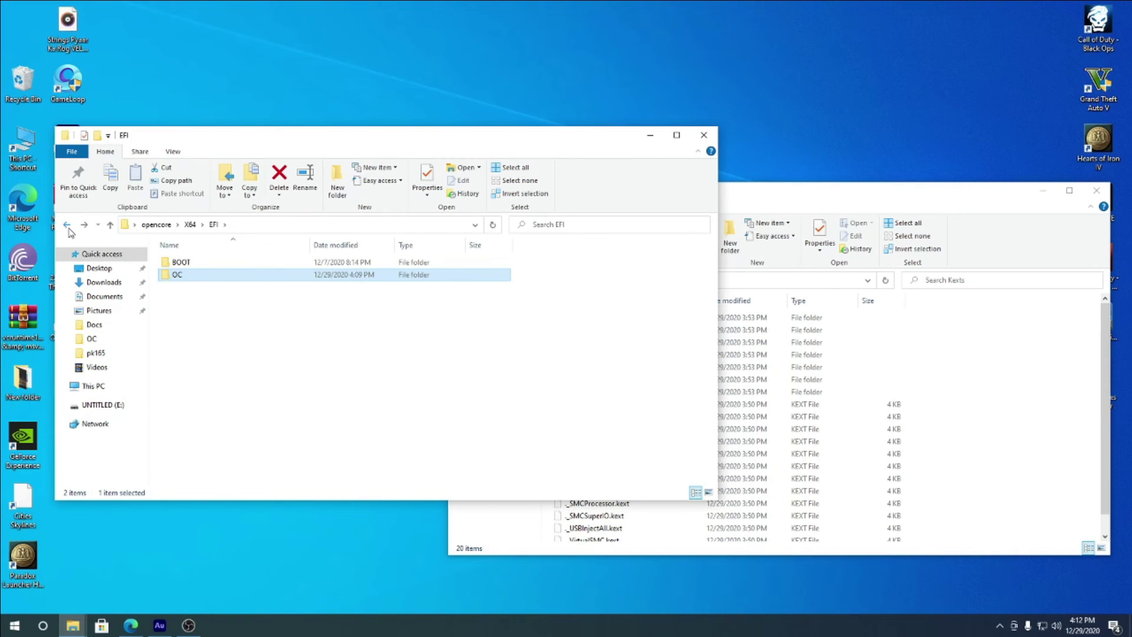
click(68, 227)
click(68, 227)
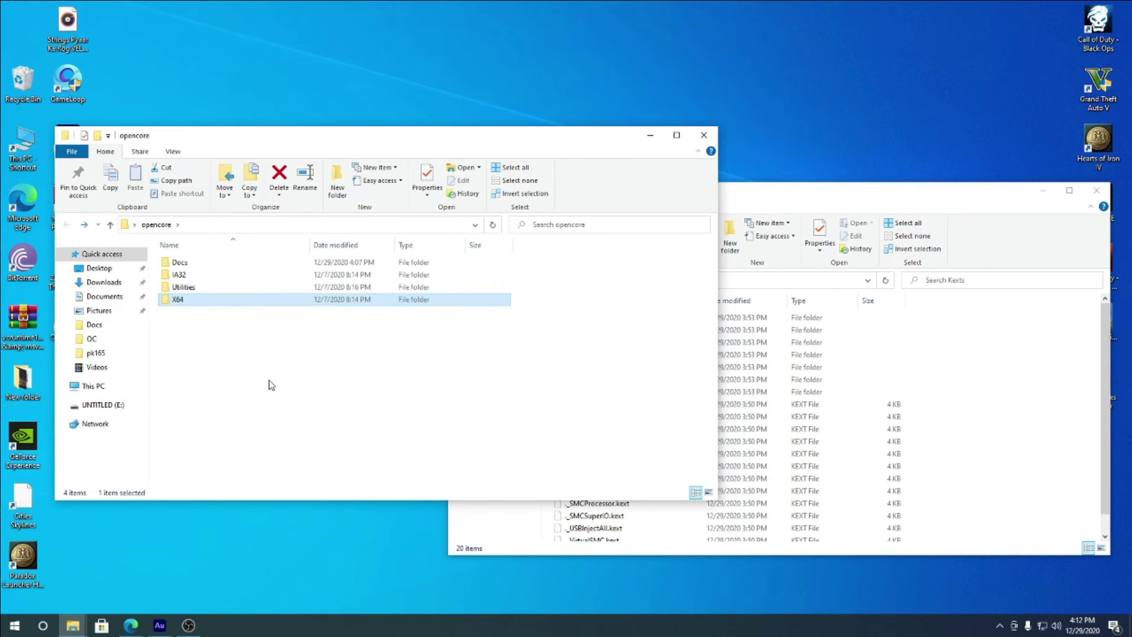
click(85, 226)
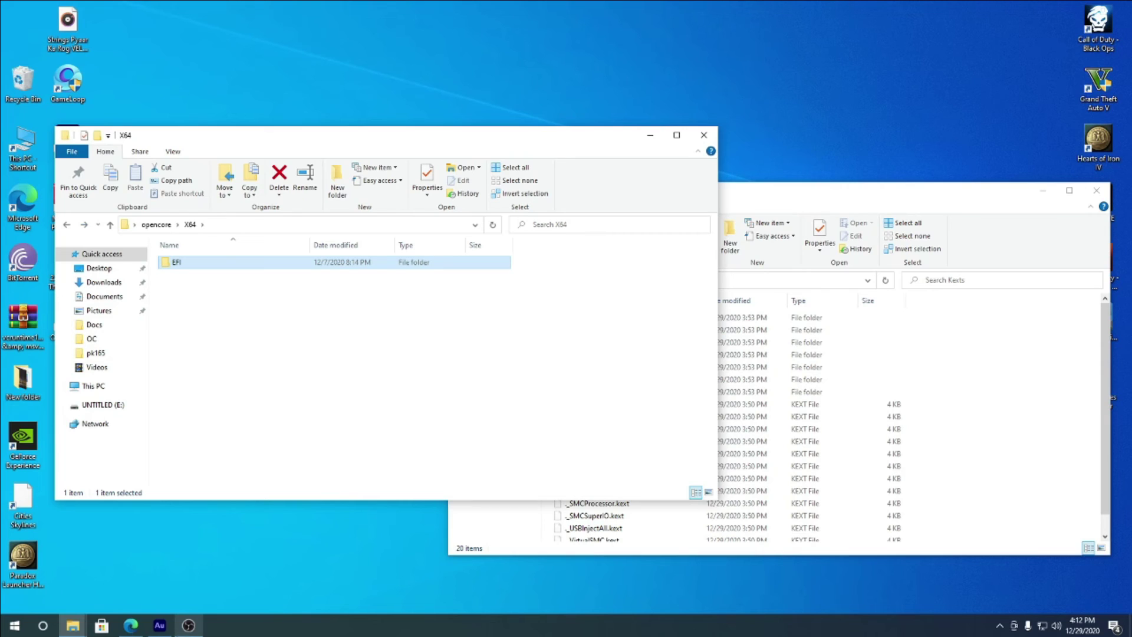
mouse_move(188, 625)
double_click(232, 262)
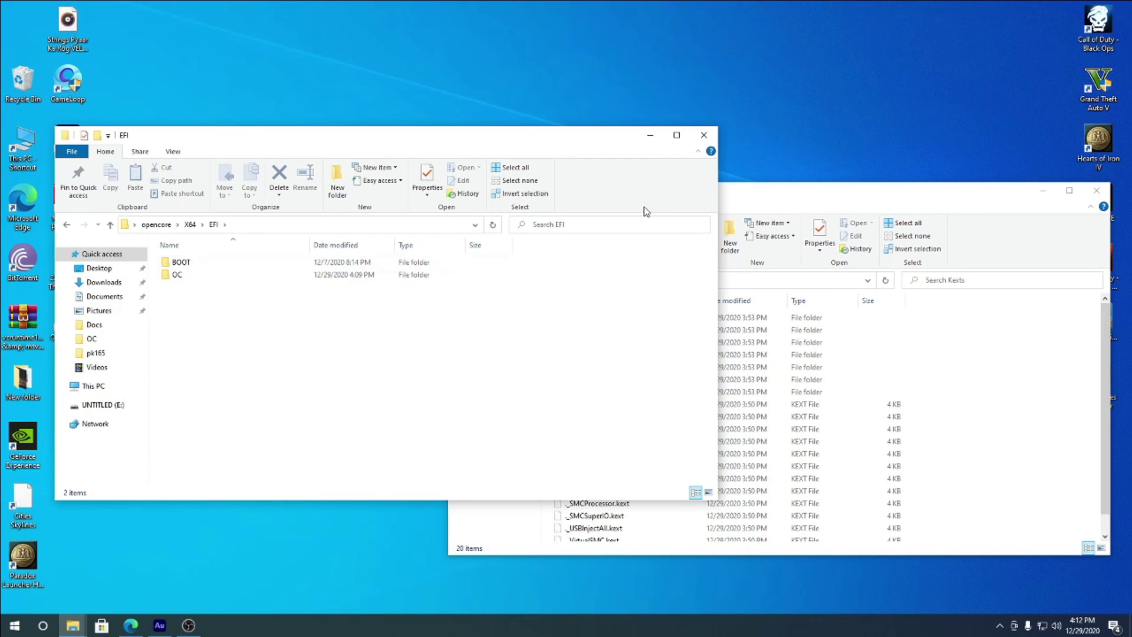
- Close the EFI folder window and the SSDT & KEXT Kexts folder window
click(704, 135)
click(1097, 190)
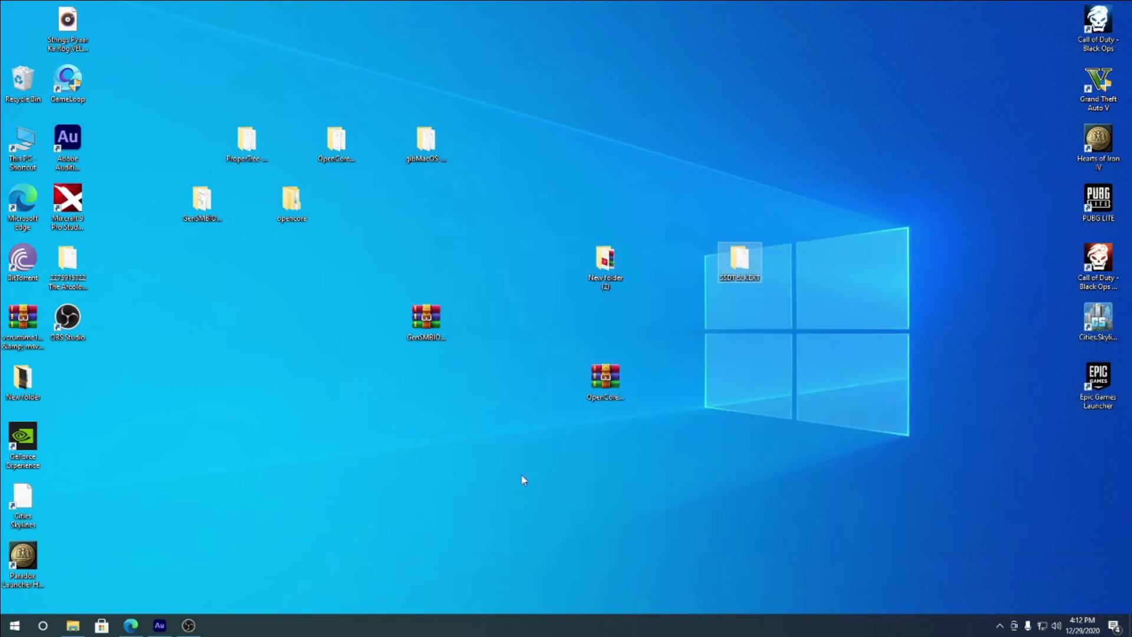
mouse_move(187, 626)
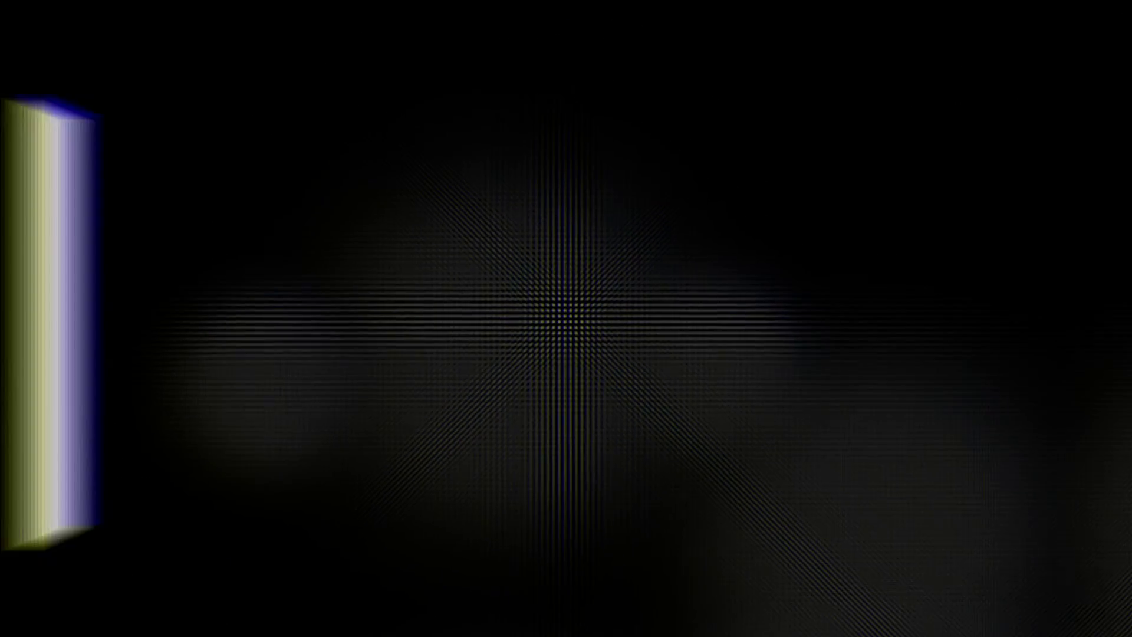